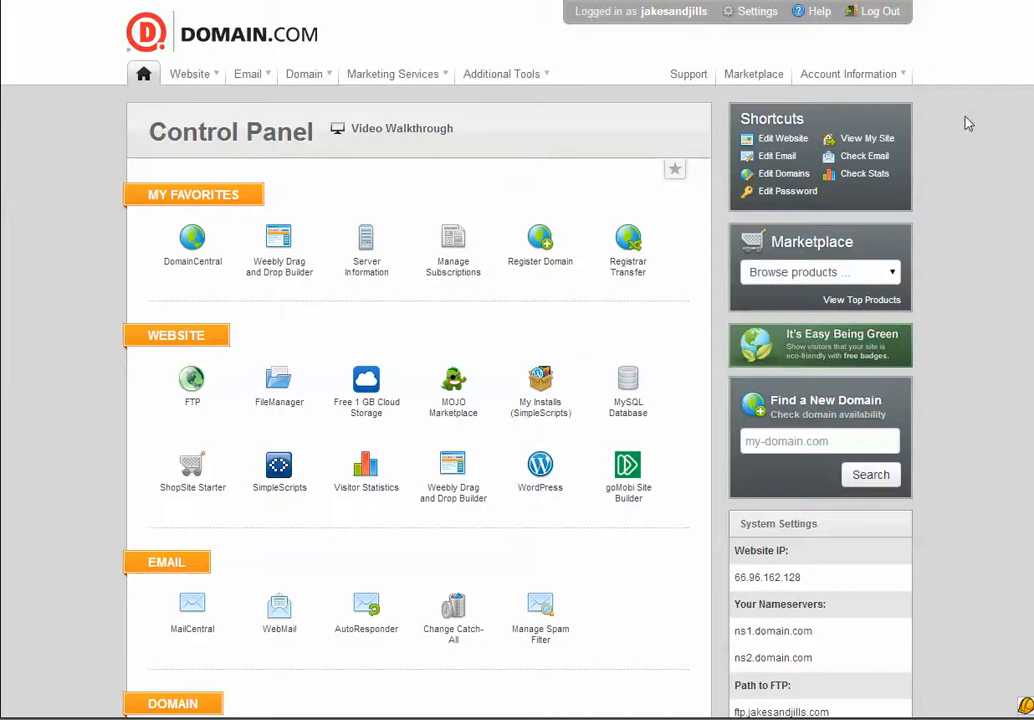
Look over the hosting control panel's sections from My Favorites down to Account Information.
scroll(905, 168, down, 5)
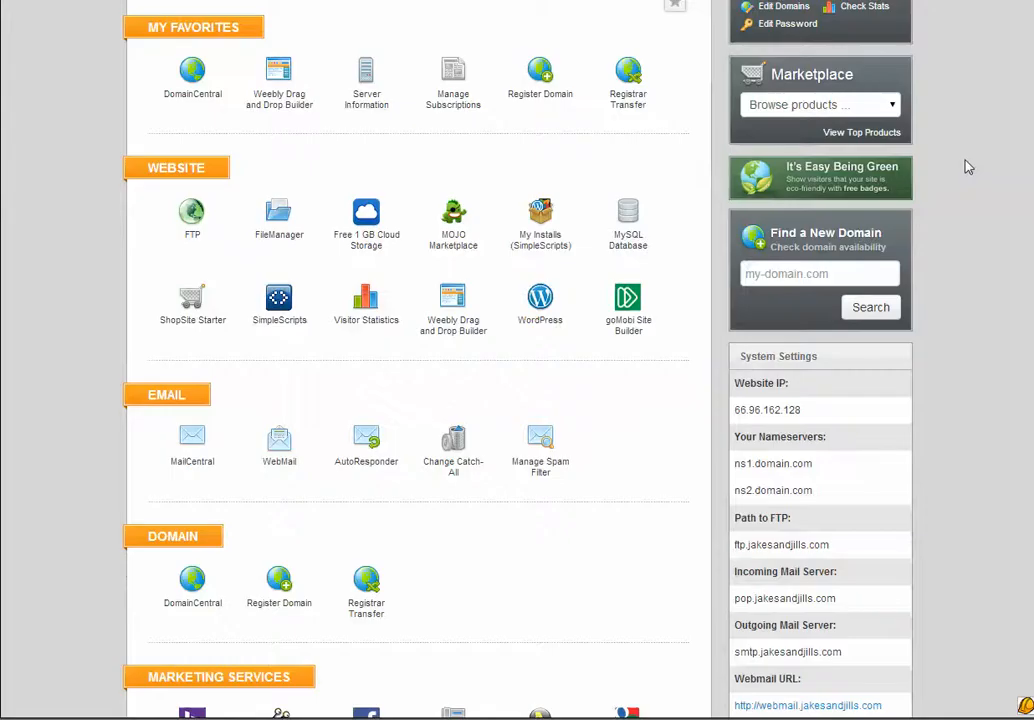
scroll(955, 160, down, 4)
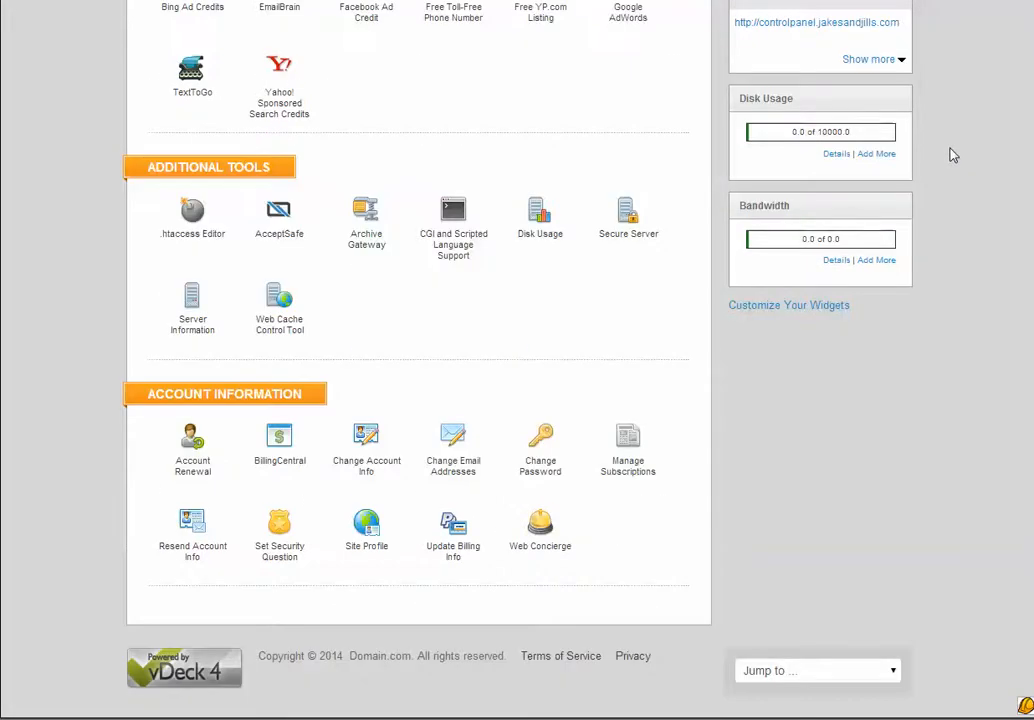
scroll(953, 155, up, 3)
scroll(953, 155, up, 4)
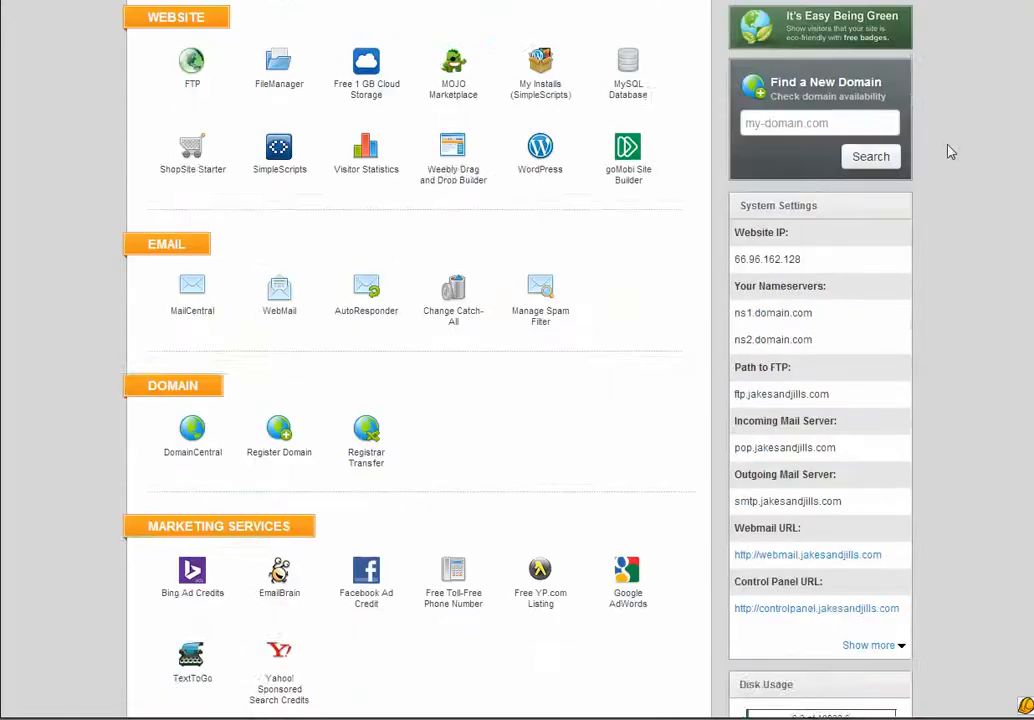
scroll(950, 152, up, 2)
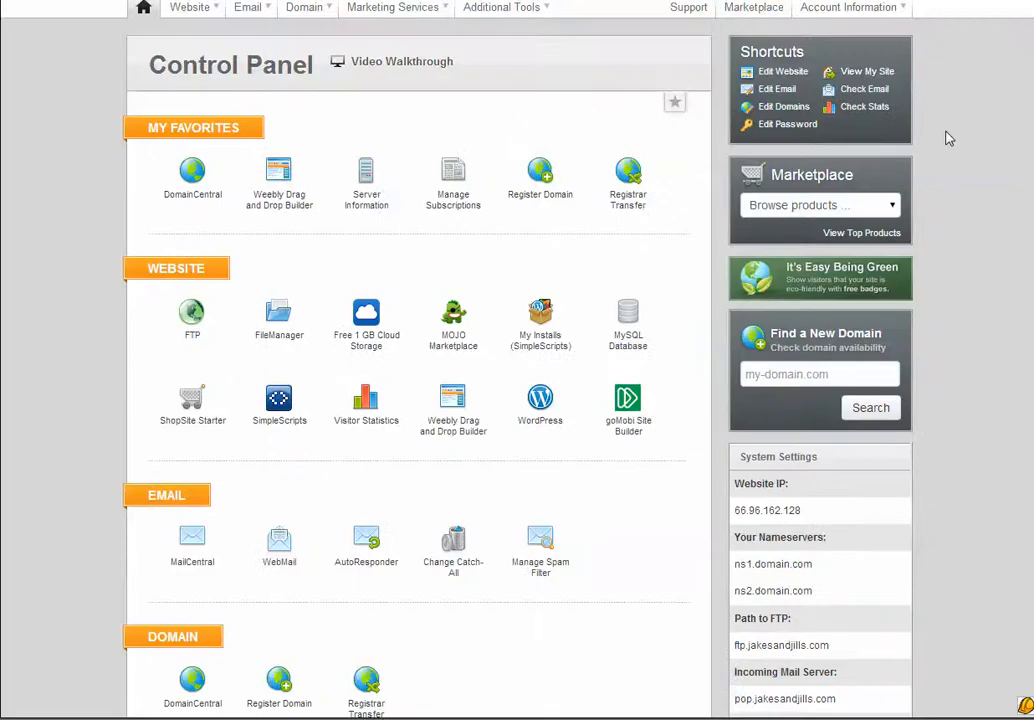
scroll(946, 145, up, 1)
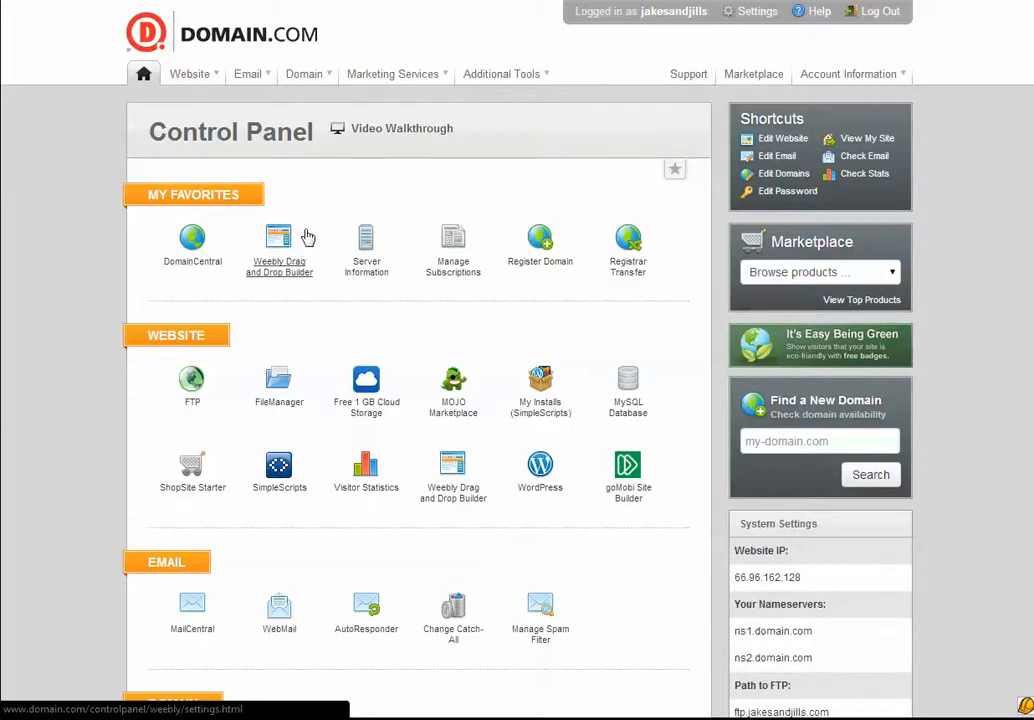
Open FileManager, expand the public_html folder and view its Home.html file.
scroll(115, 253, down, 1)
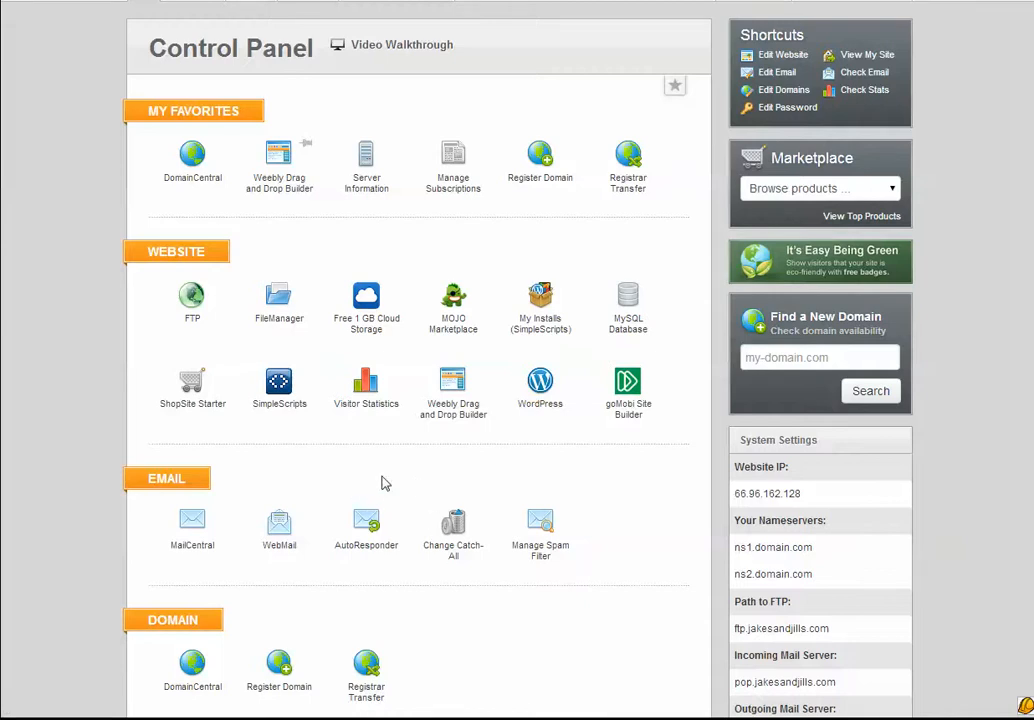
click(278, 307)
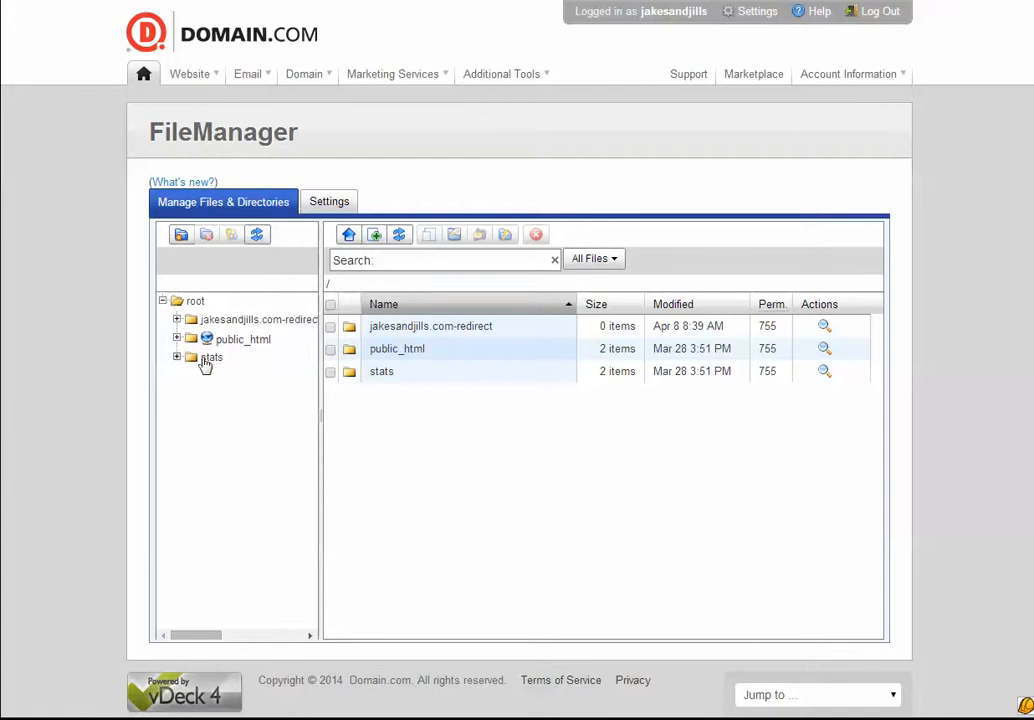
click(177, 339)
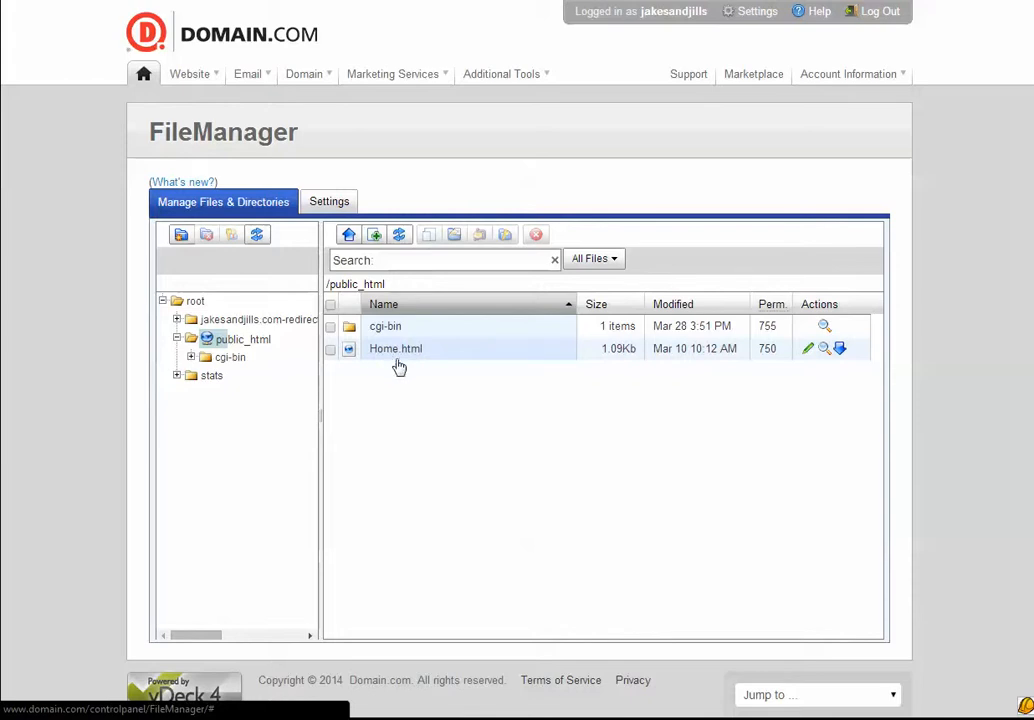
click(824, 349)
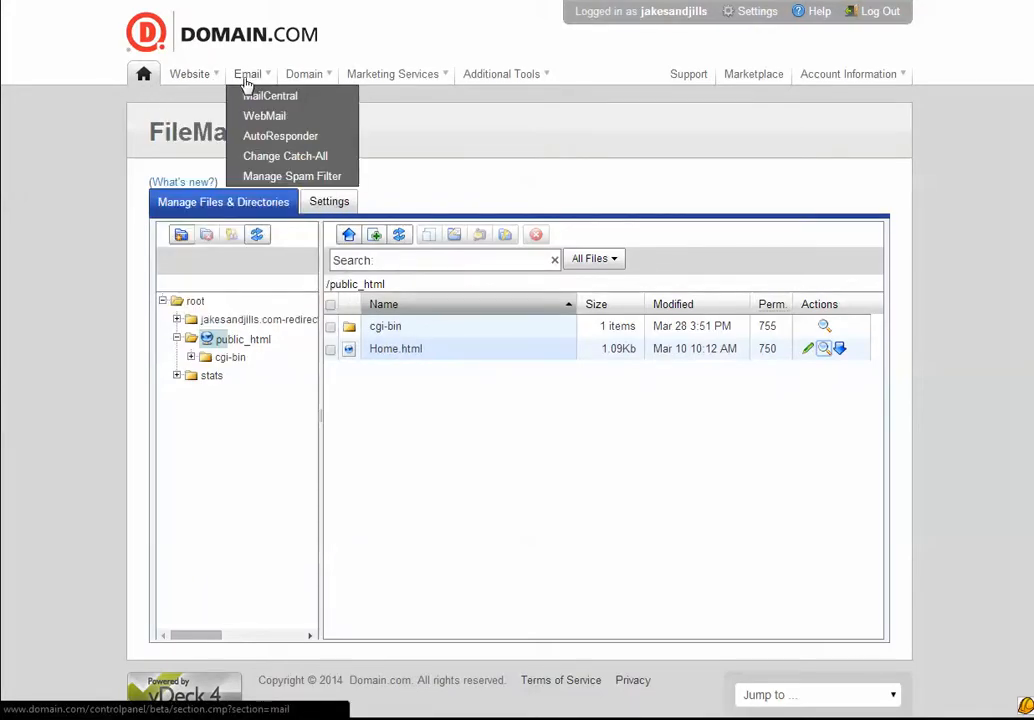
Return to the control panel's home page and review its website, email, domain, marketing, additional and account tools.
mouse_move(302, 83)
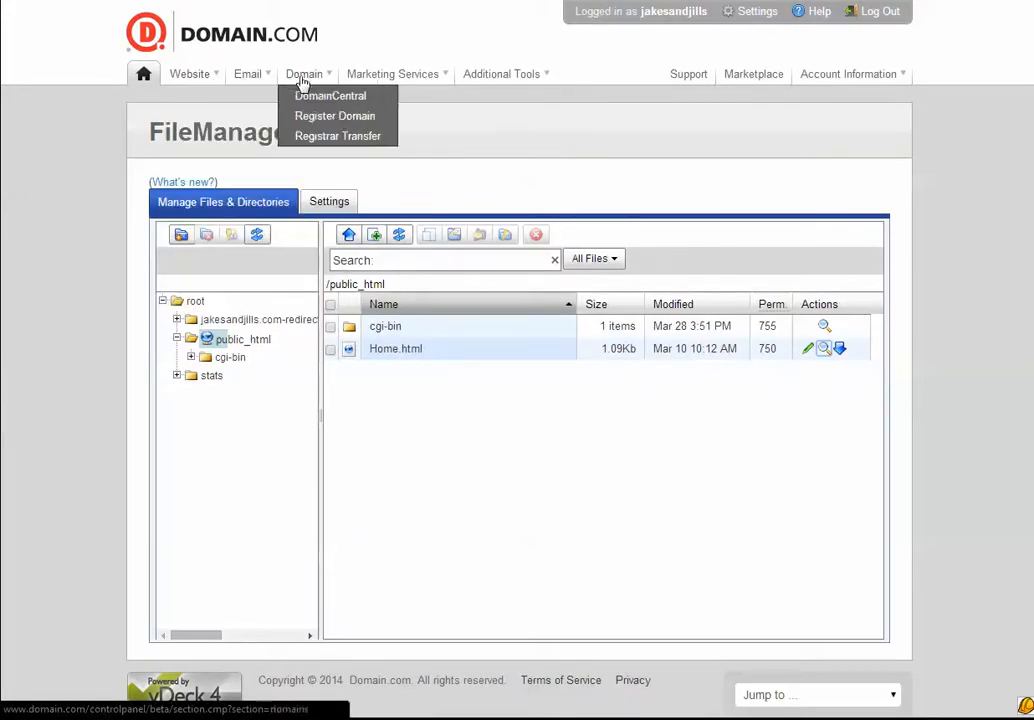
click(145, 78)
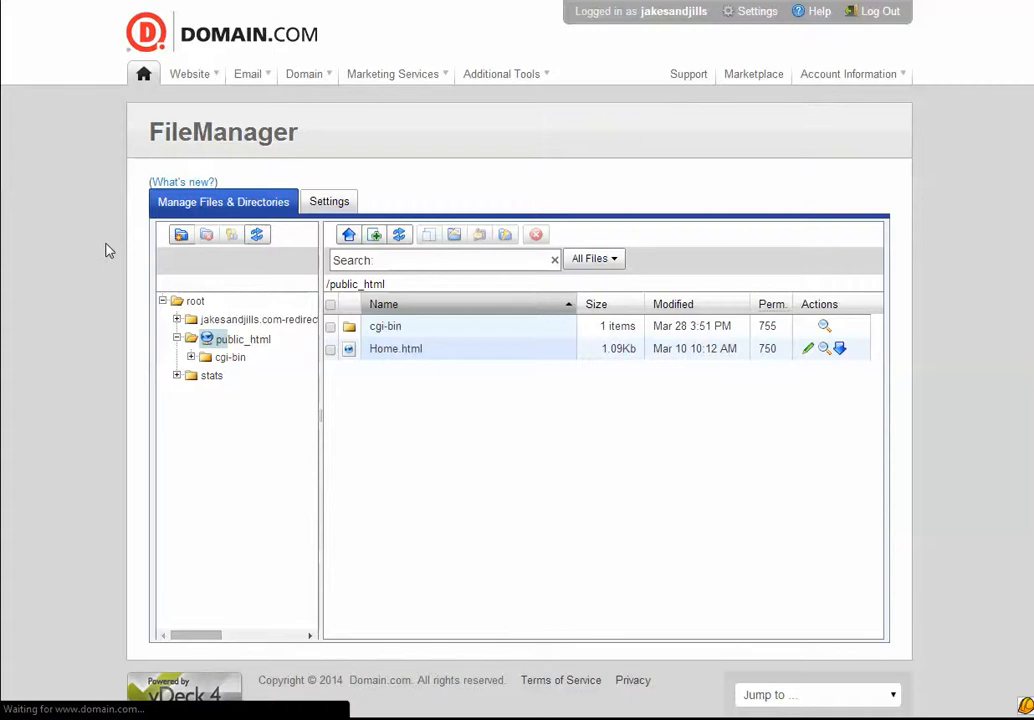
scroll(80, 240, down, 1)
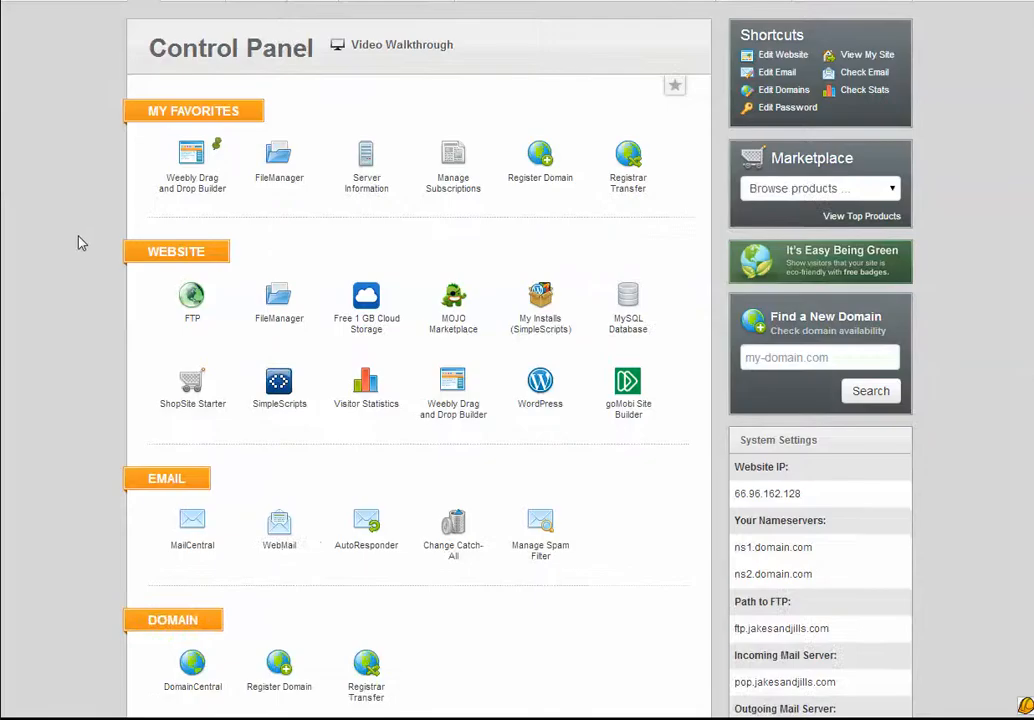
scroll(60, 224, down, 2)
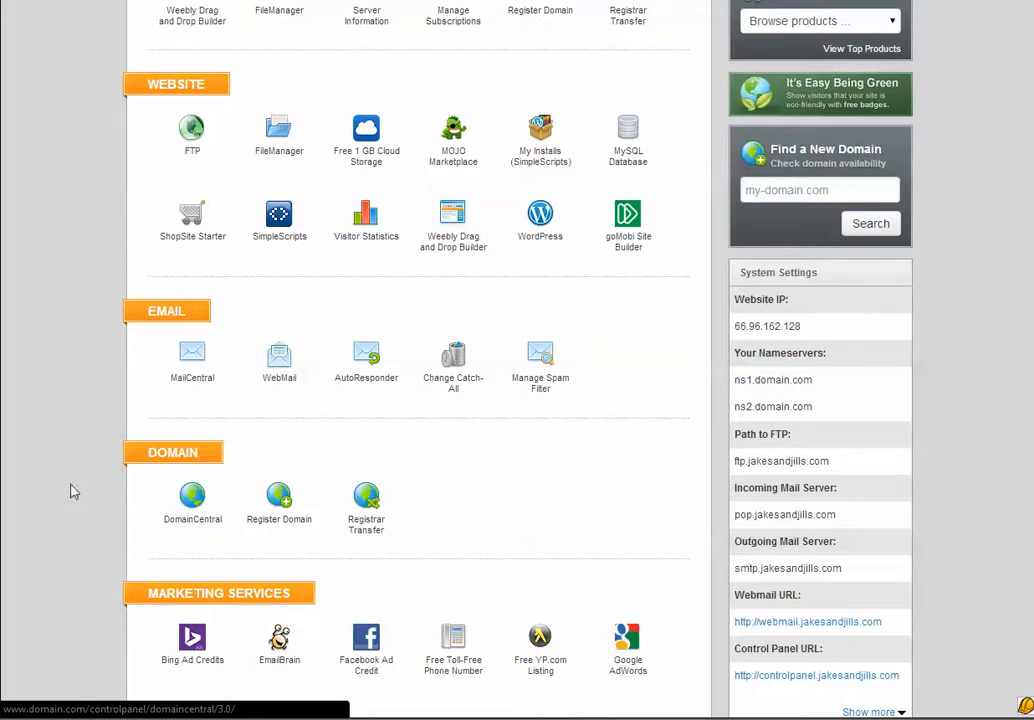
scroll(80, 489, down, 3)
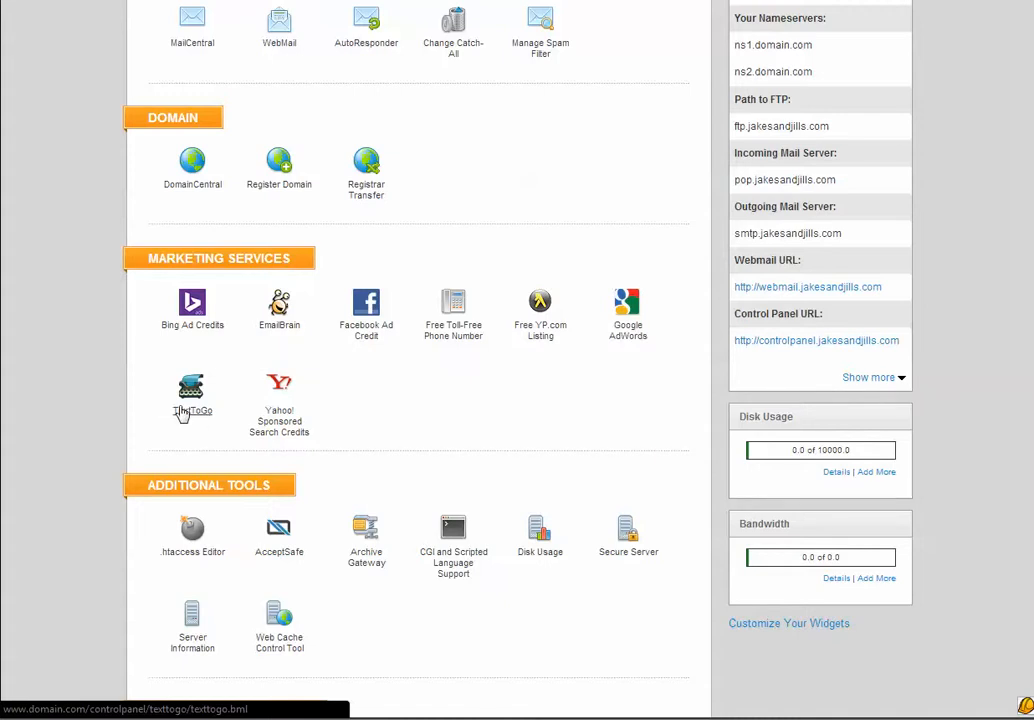
scroll(183, 414, down, 3)
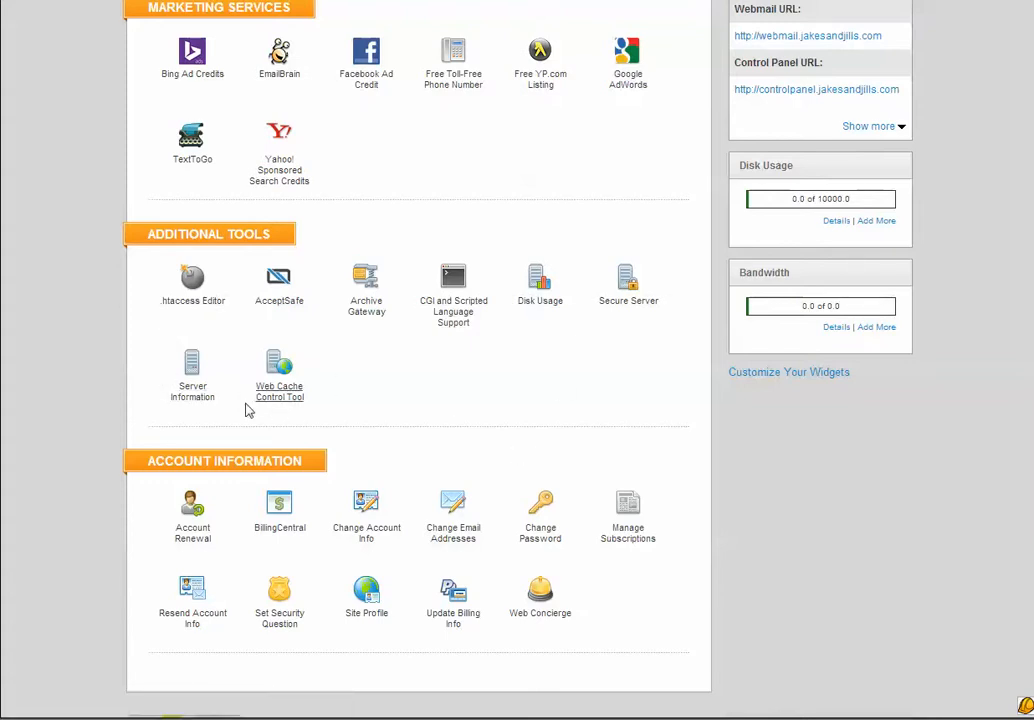
scroll(247, 410, up, 3)
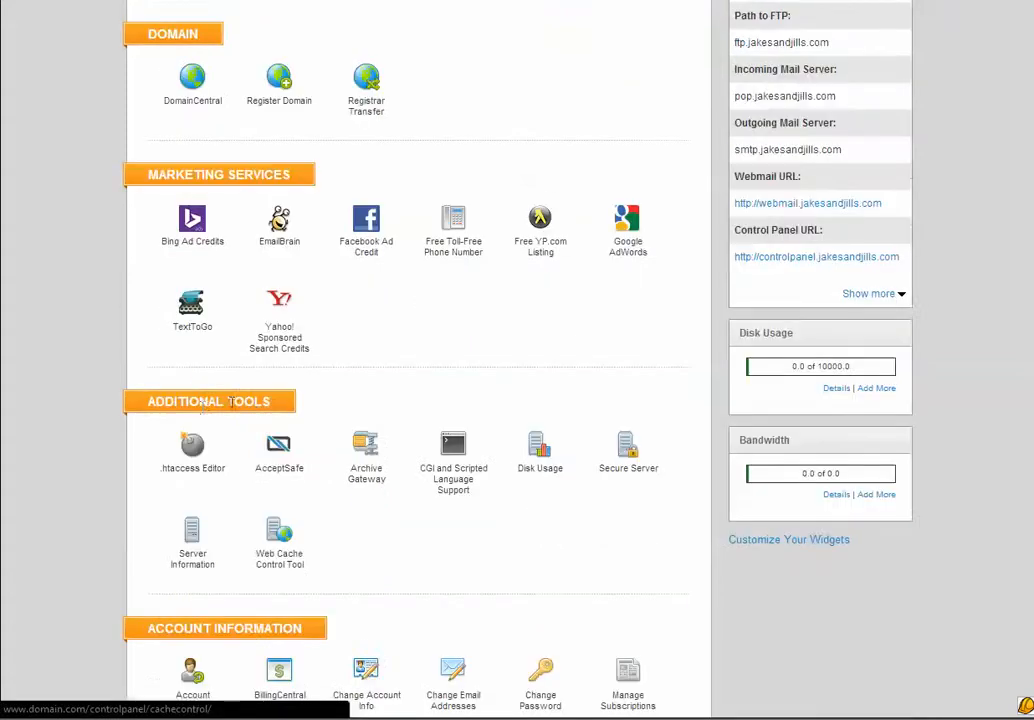
scroll(125, 405, up, 7)
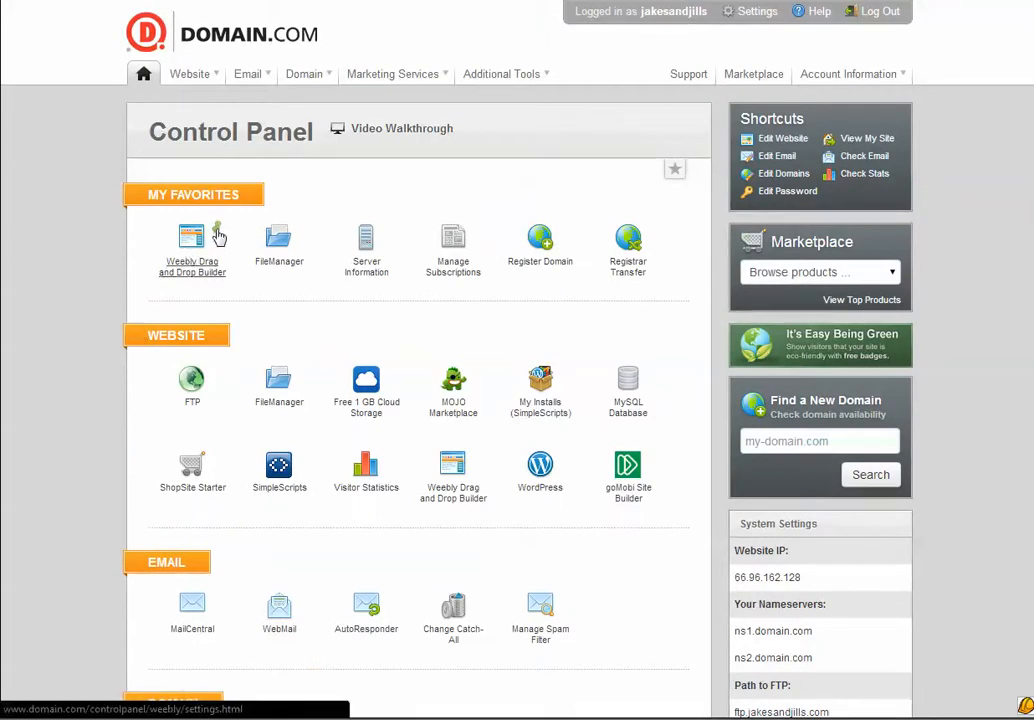
Open the Weebly Drag and Drop Builder and load the jakesandjills.com website for editing in its own window.
click(186, 266)
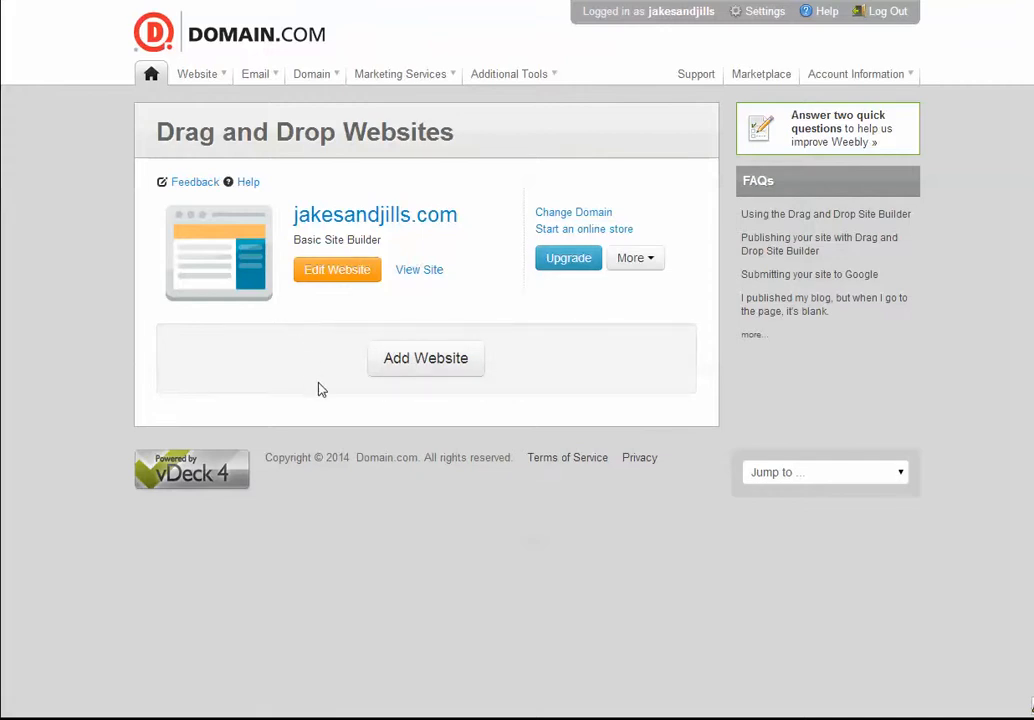
click(322, 286)
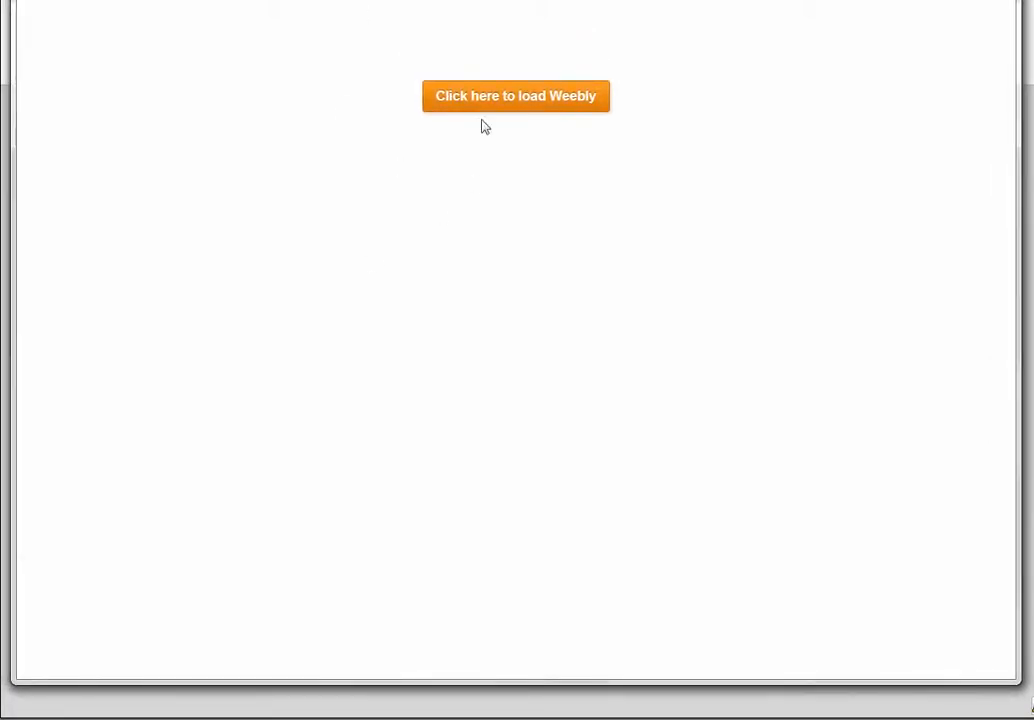
click(484, 102)
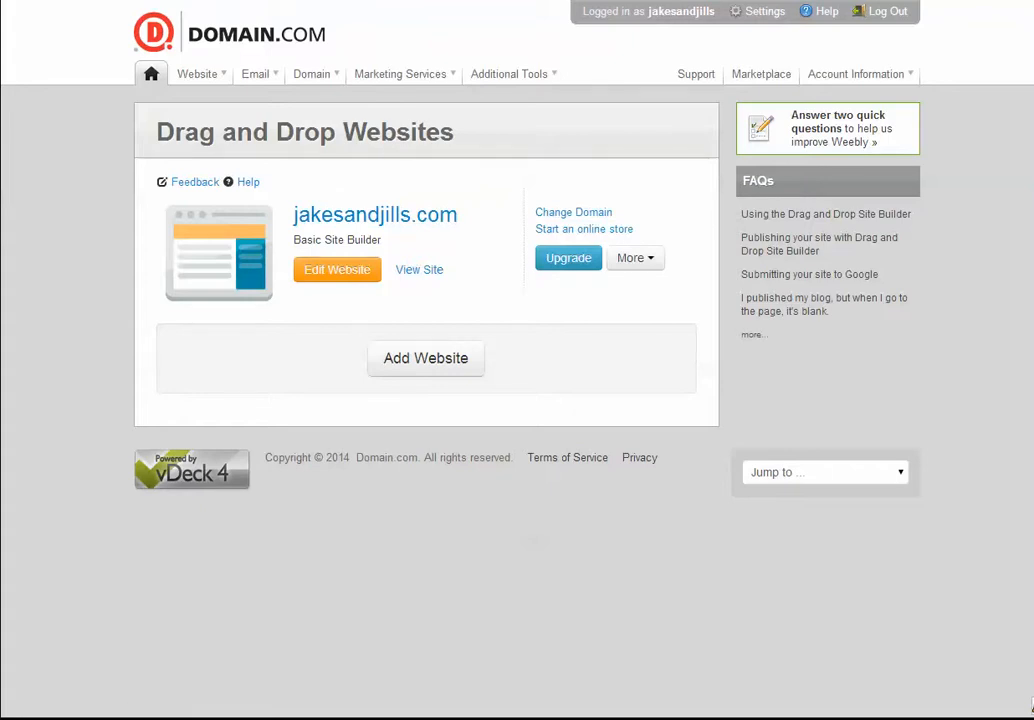
mouse_move(127, 716)
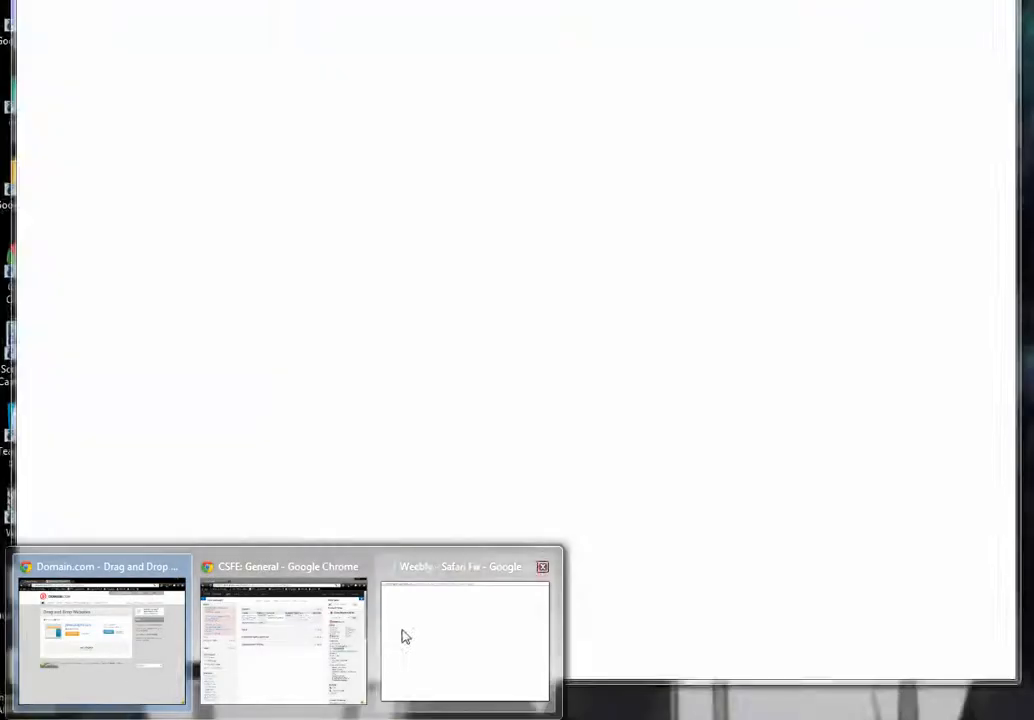
click(398, 621)
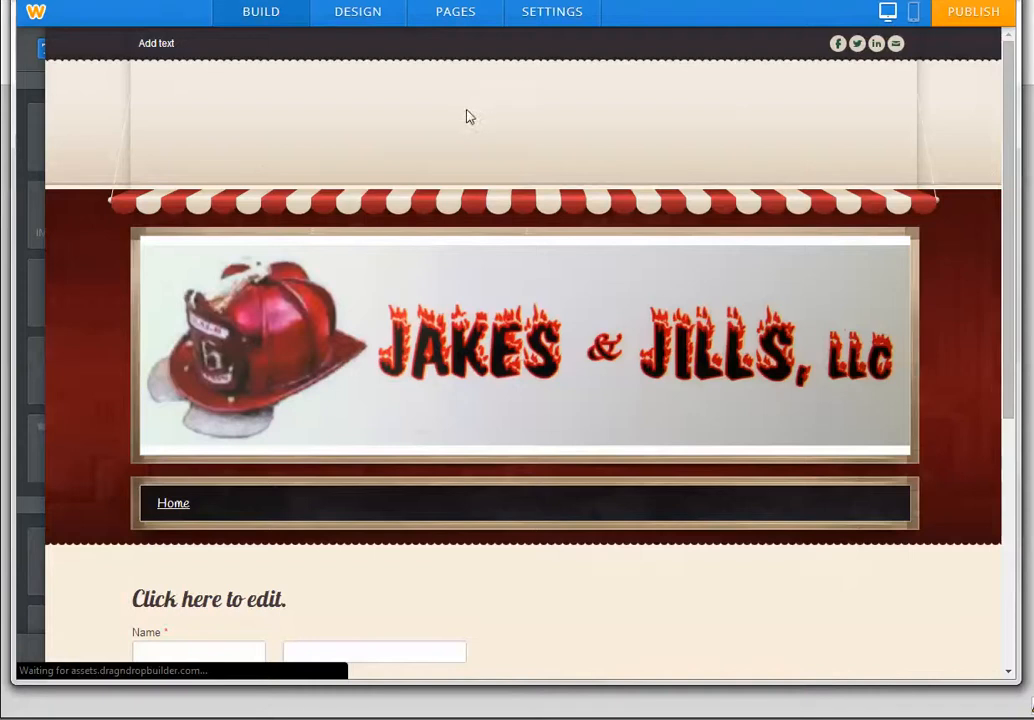
Examine the home page in the editor, including the social icon link fields and the contact form.
mouse_move(157, 313)
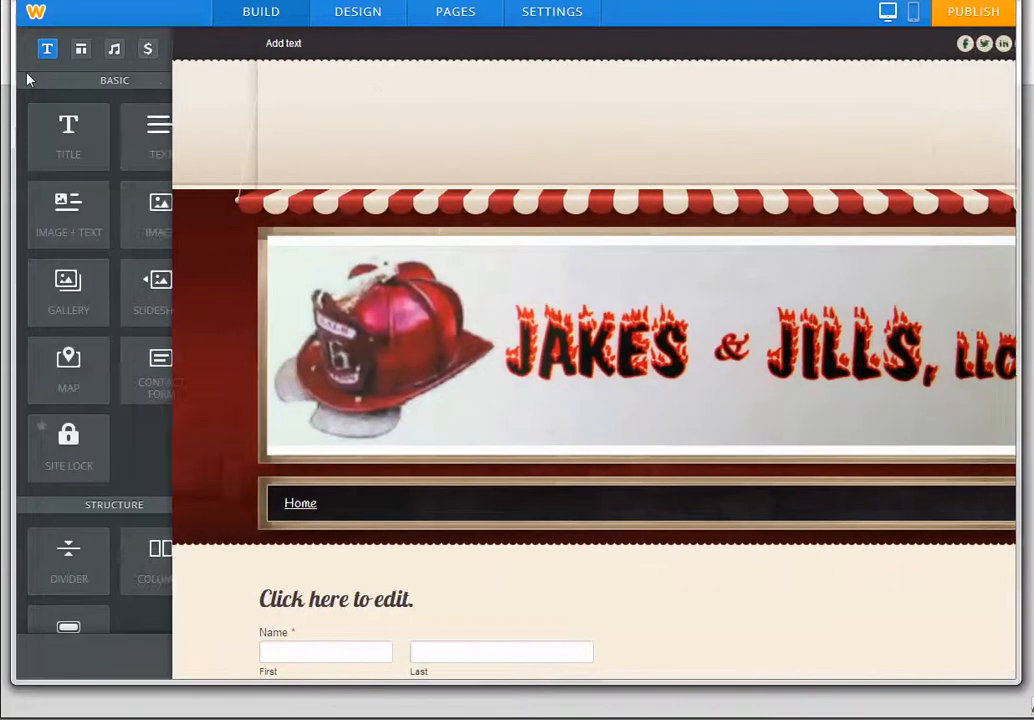
click(896, 44)
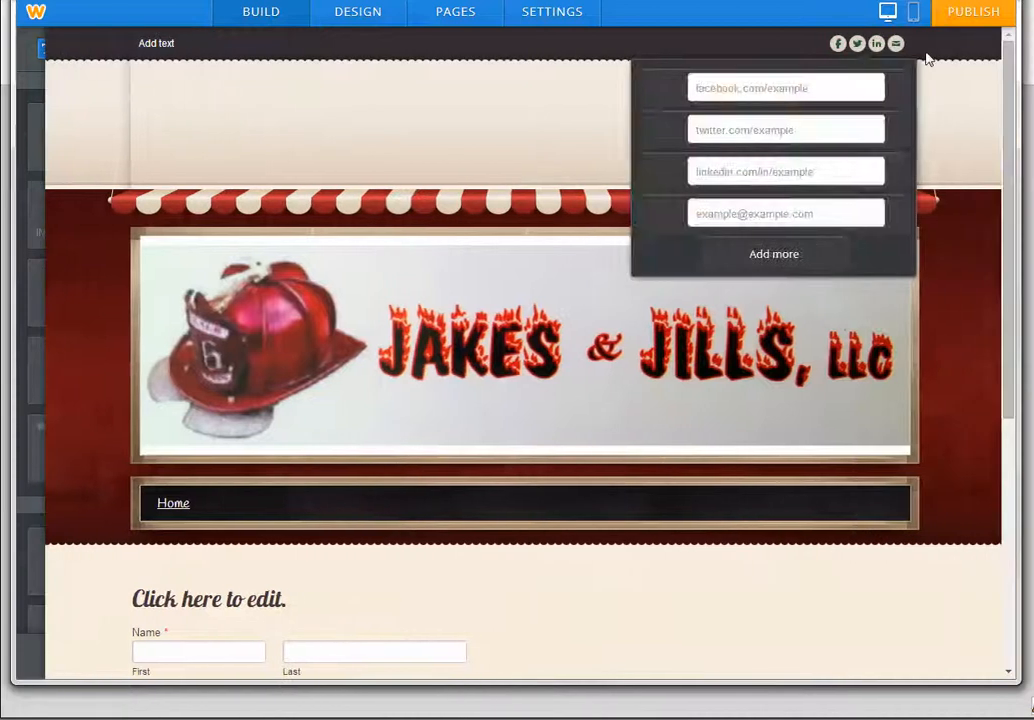
click(928, 59)
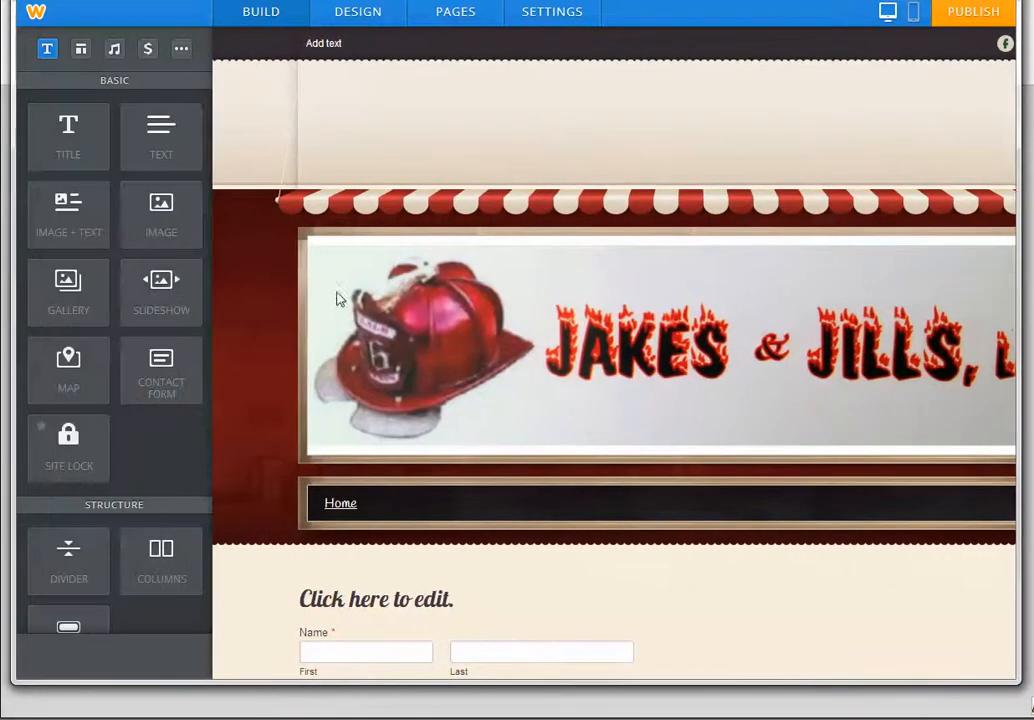
scroll(320, 490, down, 5)
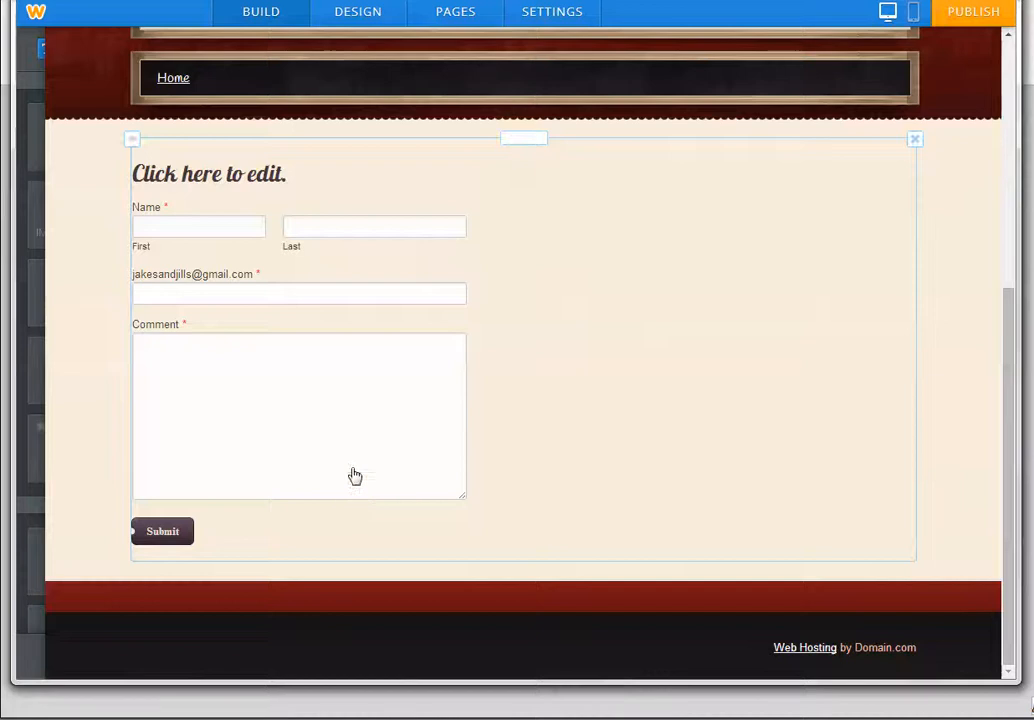
scroll(335, 350, up, 5)
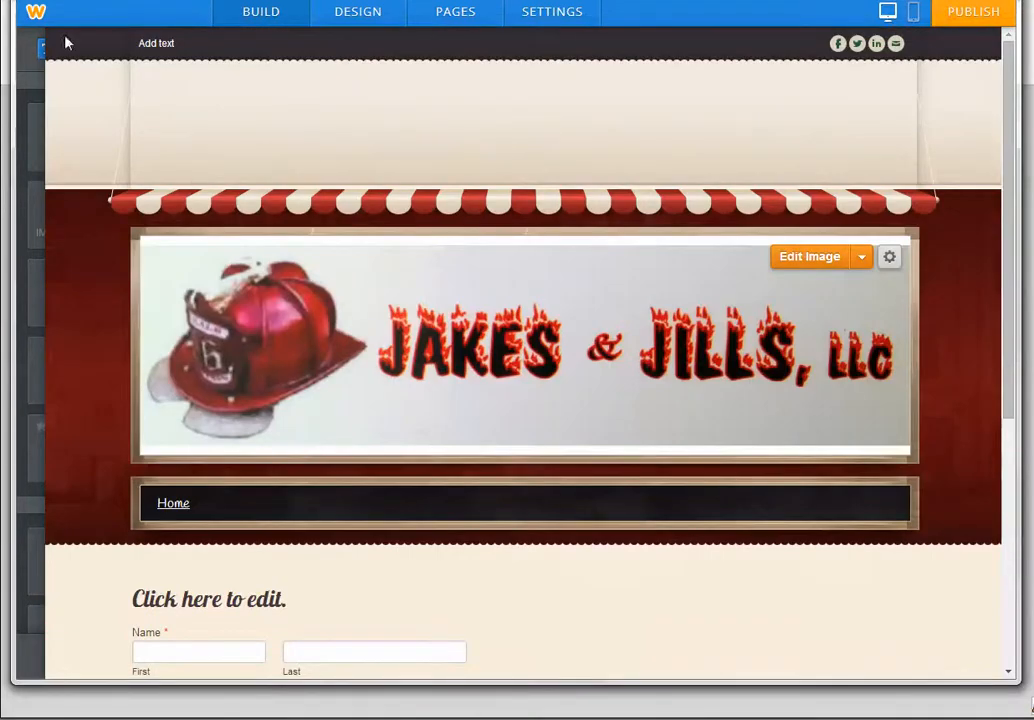
mouse_move(35, 76)
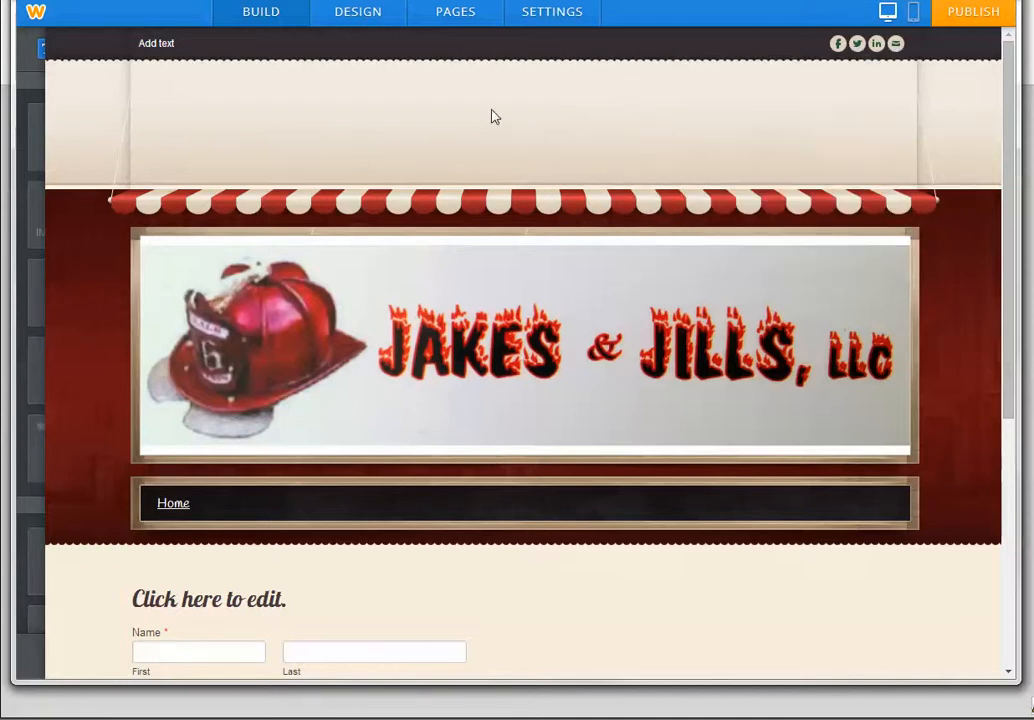
Browse the available build elements from Basic and Structure through Media, Commerce and More.
click(247, 20)
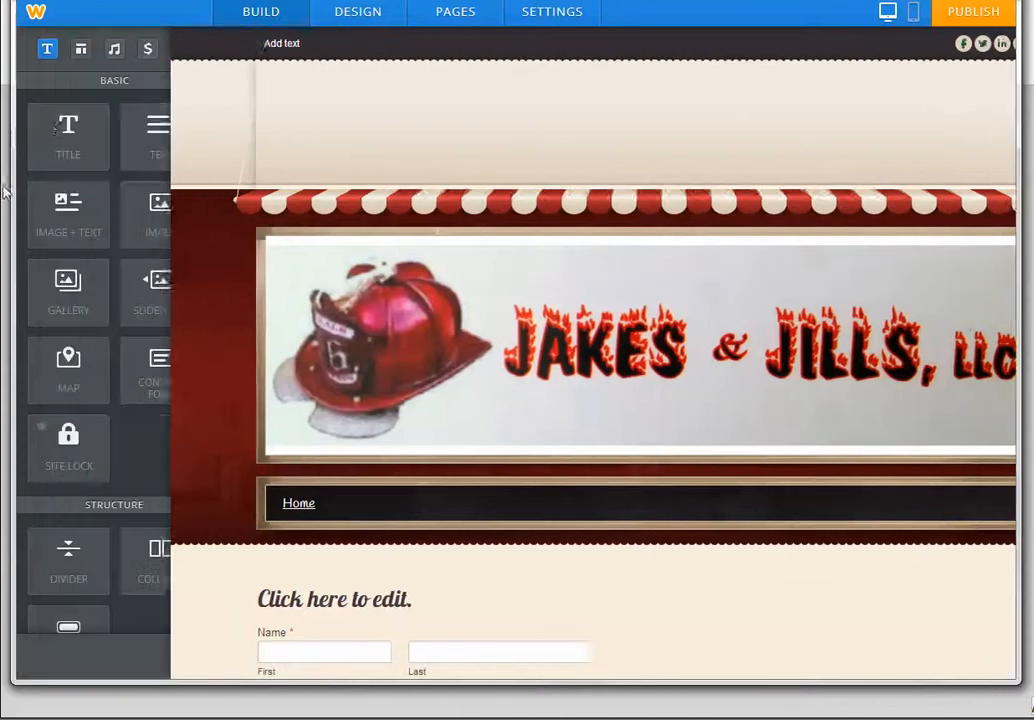
scroll(83, 240, down, 10)
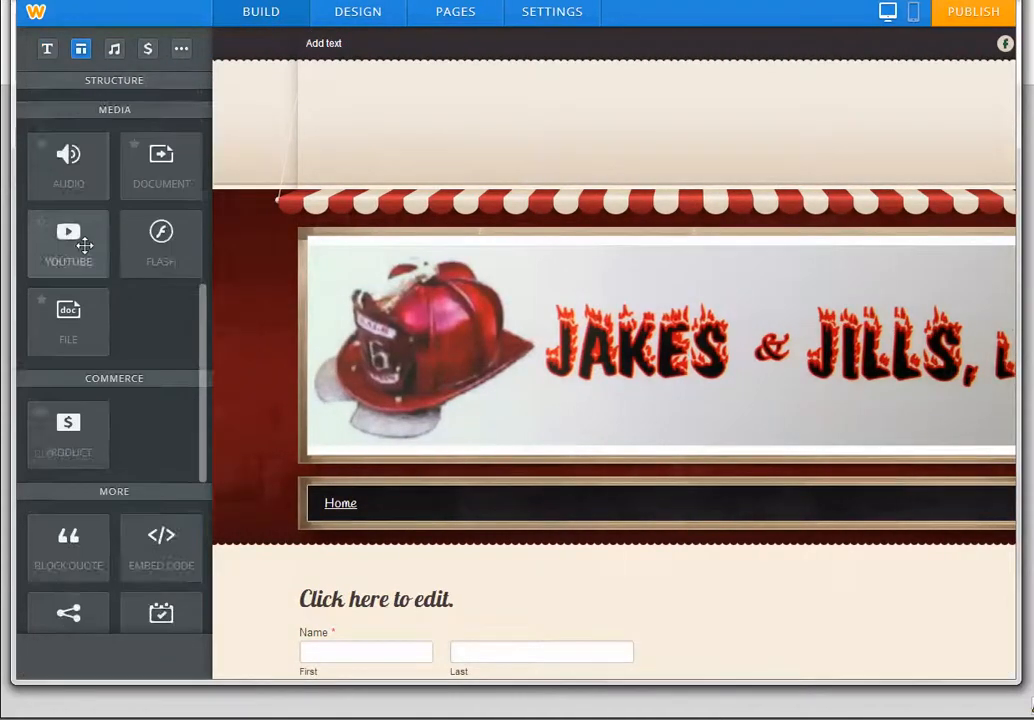
scroll(83, 271, up, 10)
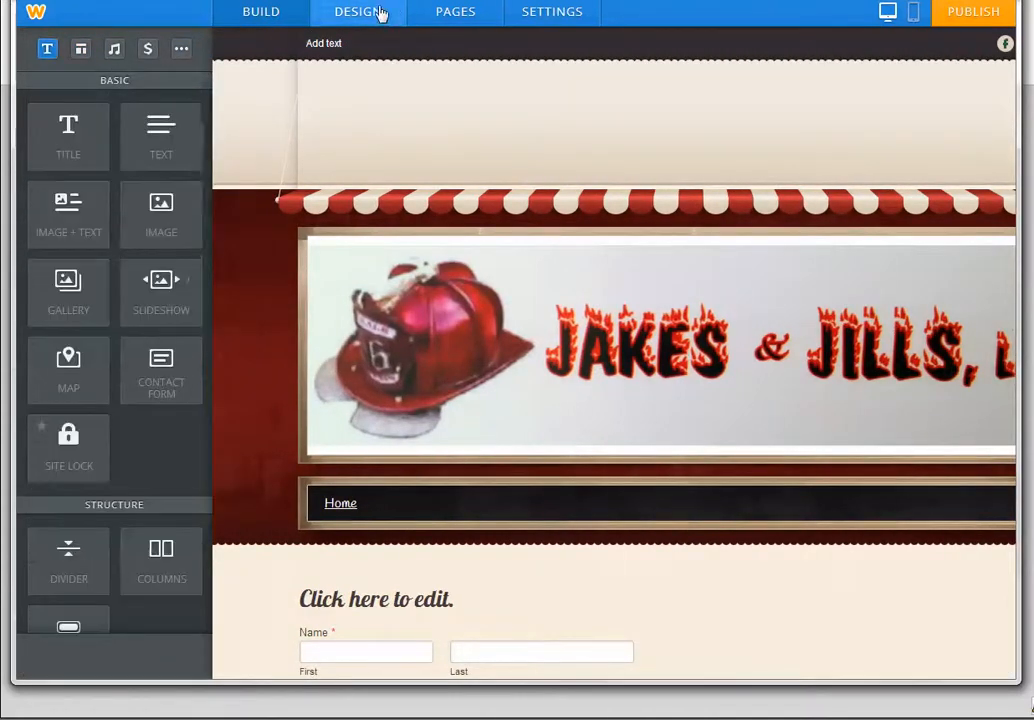
Open the theme gallery from the design options and browse its color filters, style categories and available themes.
click(378, 14)
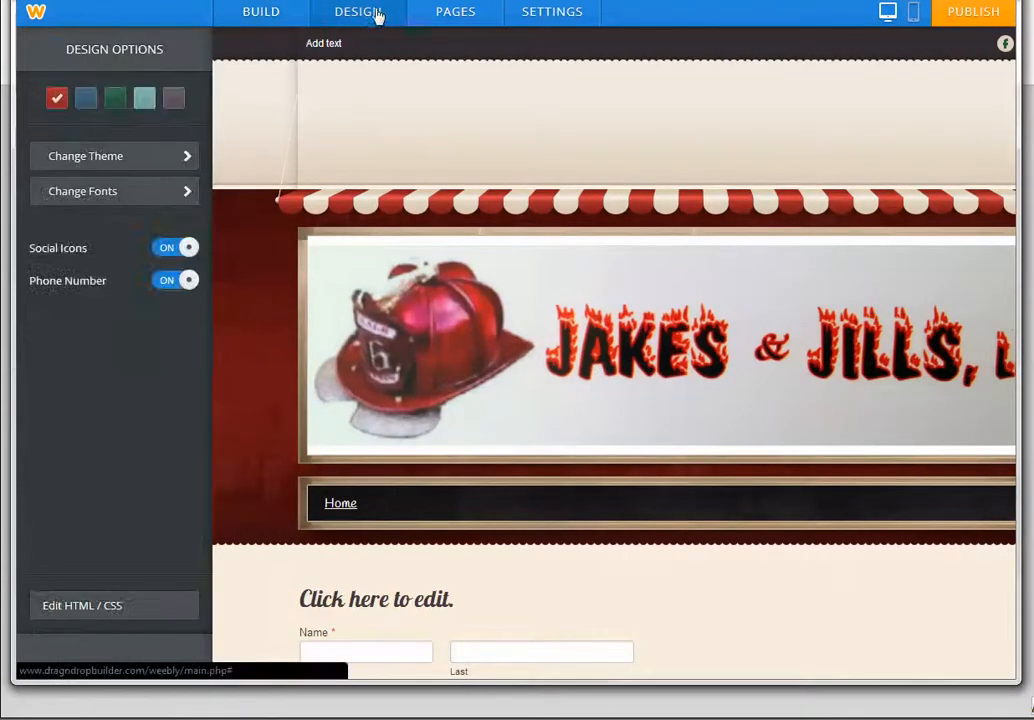
click(165, 162)
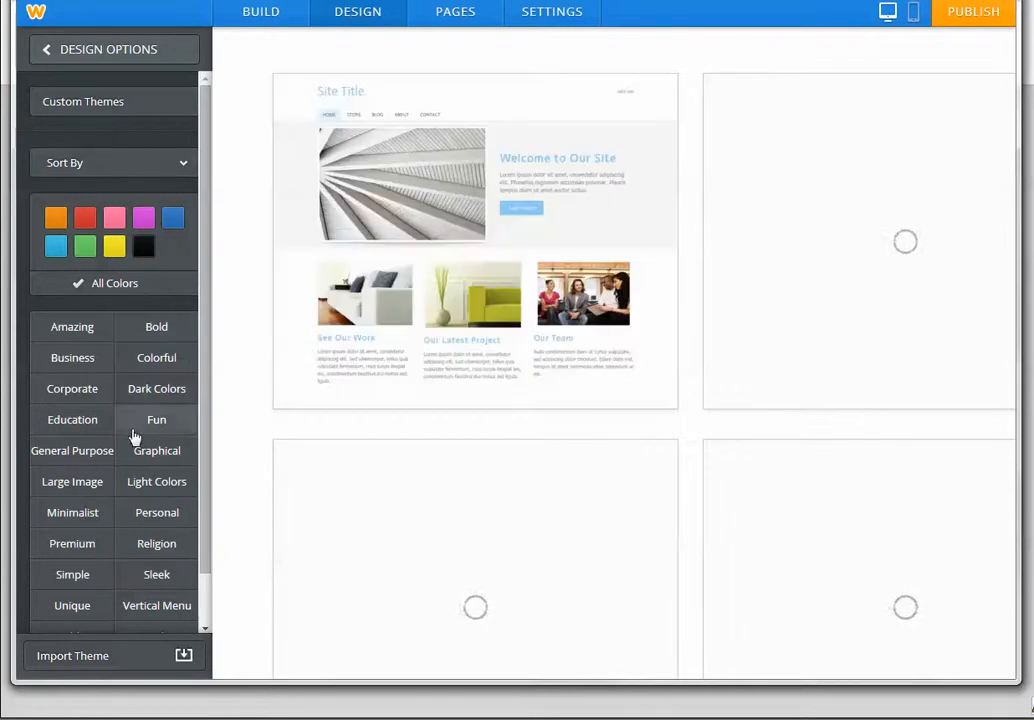
scroll(150, 538, down, 1)
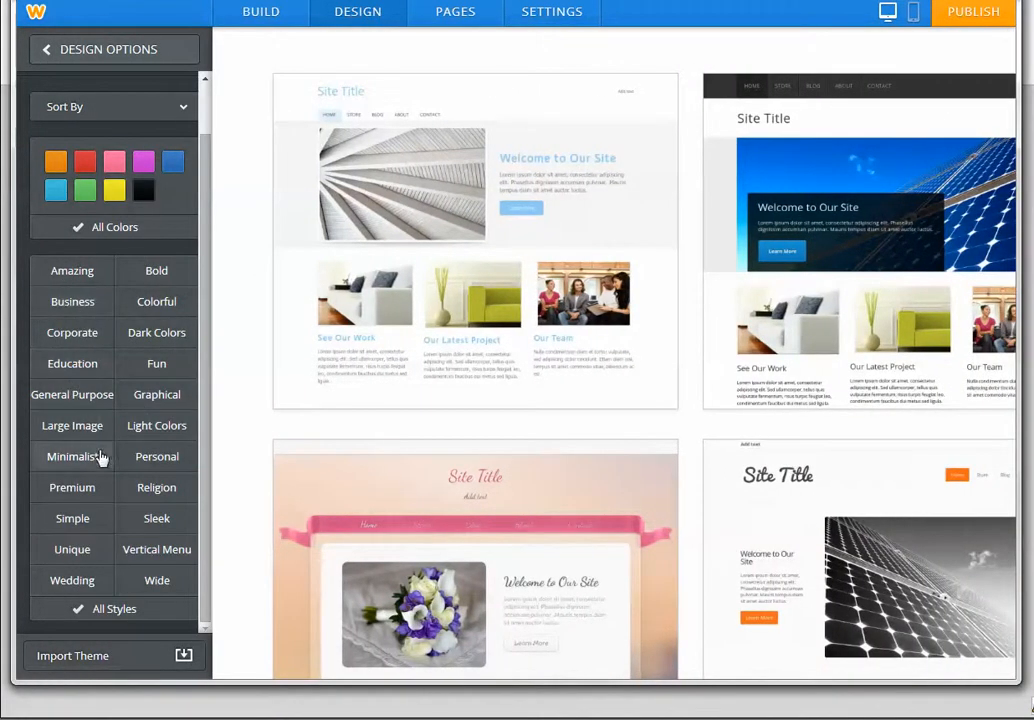
scroll(557, 140, down, 5)
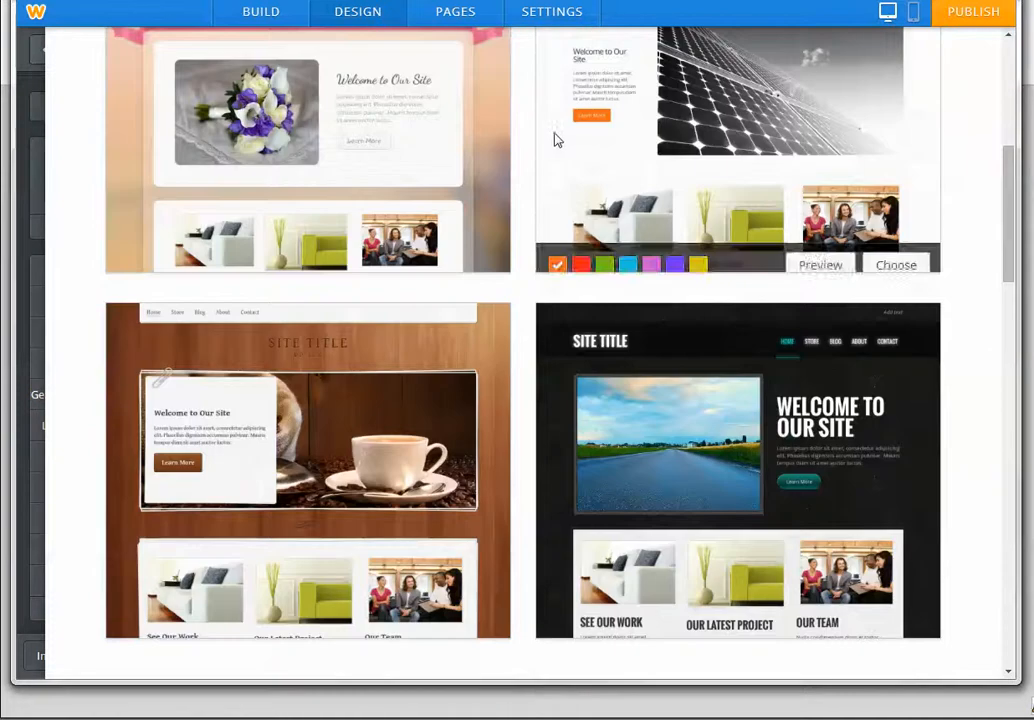
scroll(557, 140, down, 5)
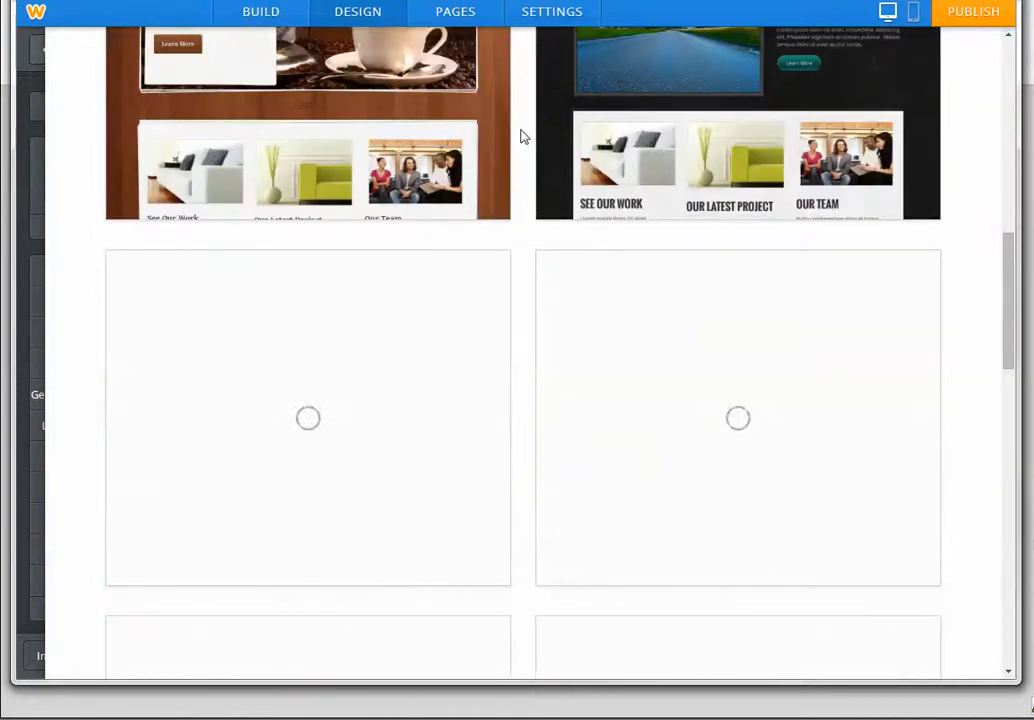
scroll(520, 137, down, 2)
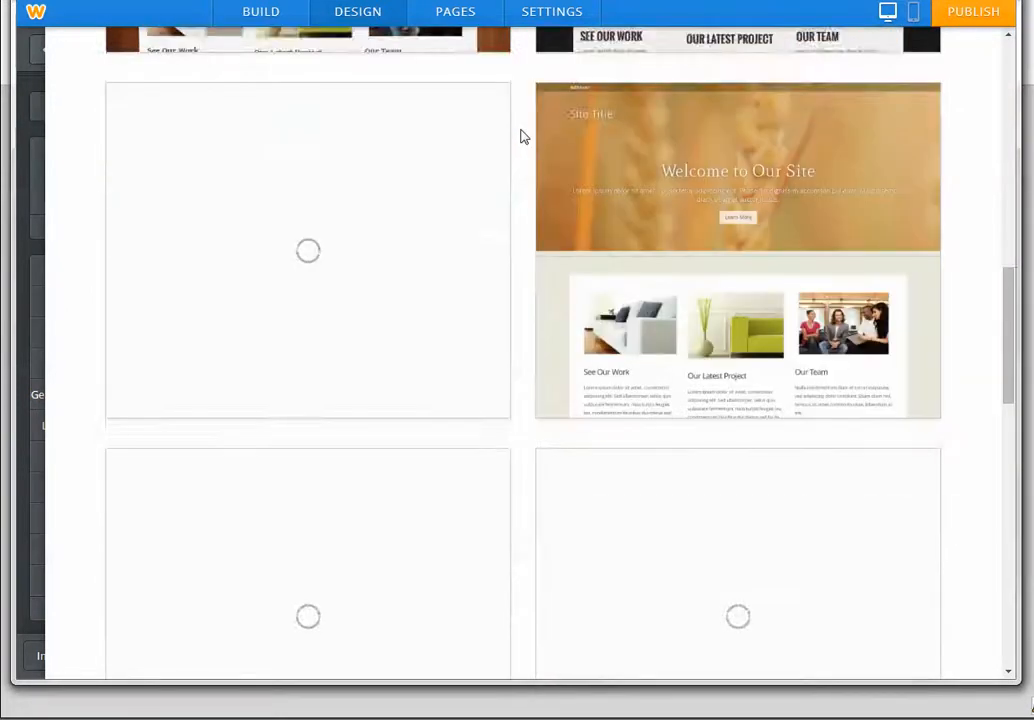
scroll(520, 137, down, 1)
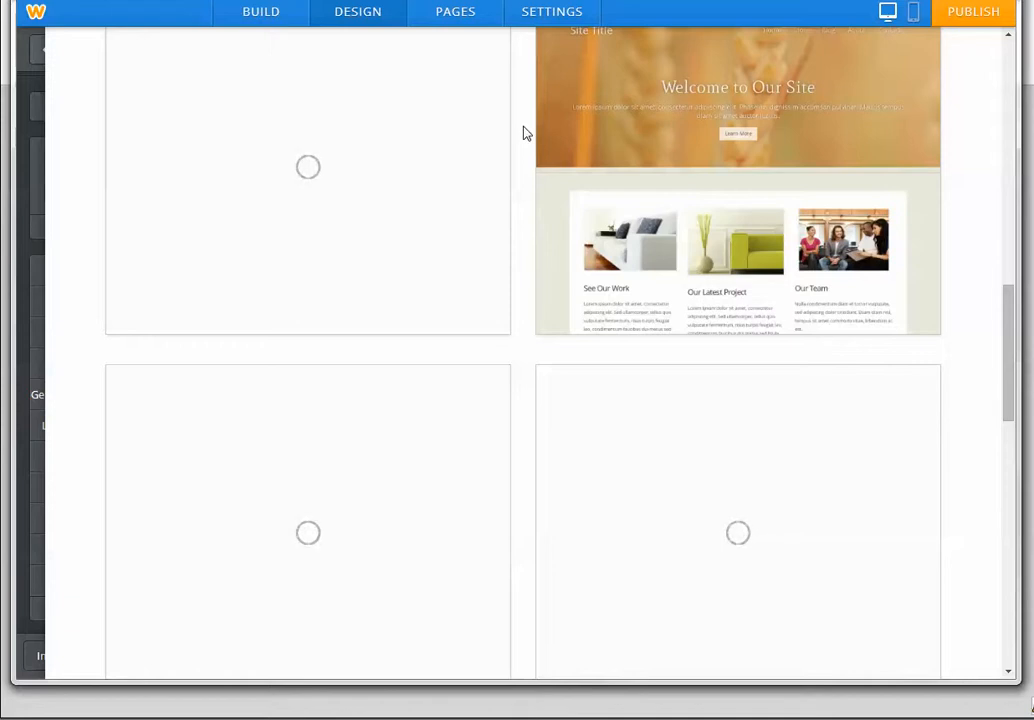
Compare the wooden coffee theme with the black theme and other nearby designs, and view the Home page's settings.
scroll(519, 130, up, 6)
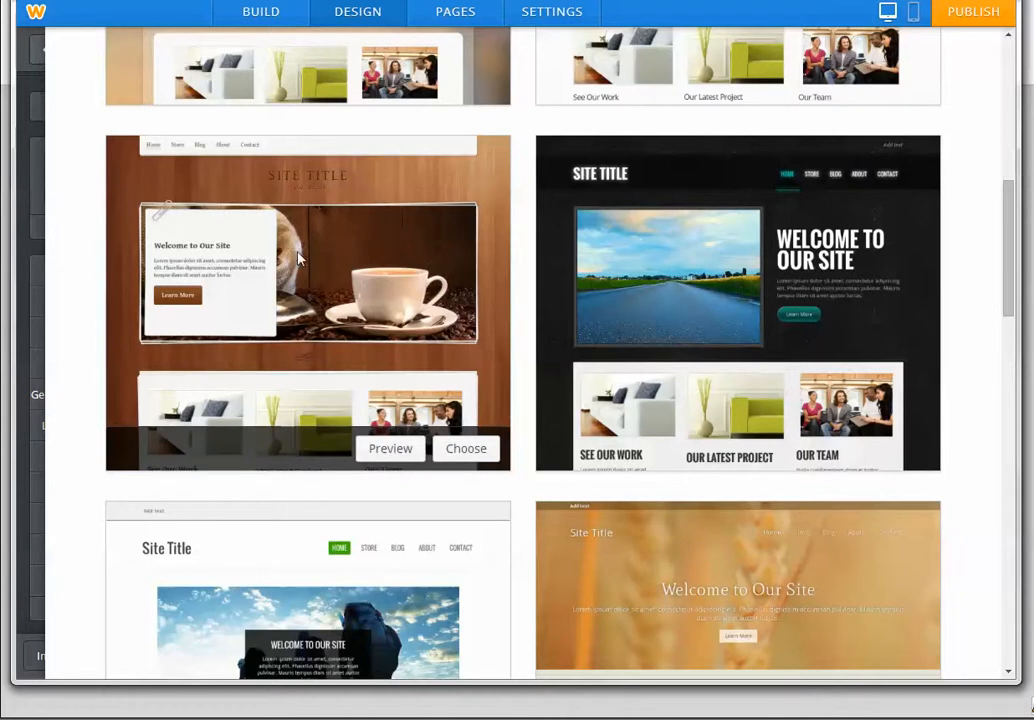
scroll(411, 263, up, 1)
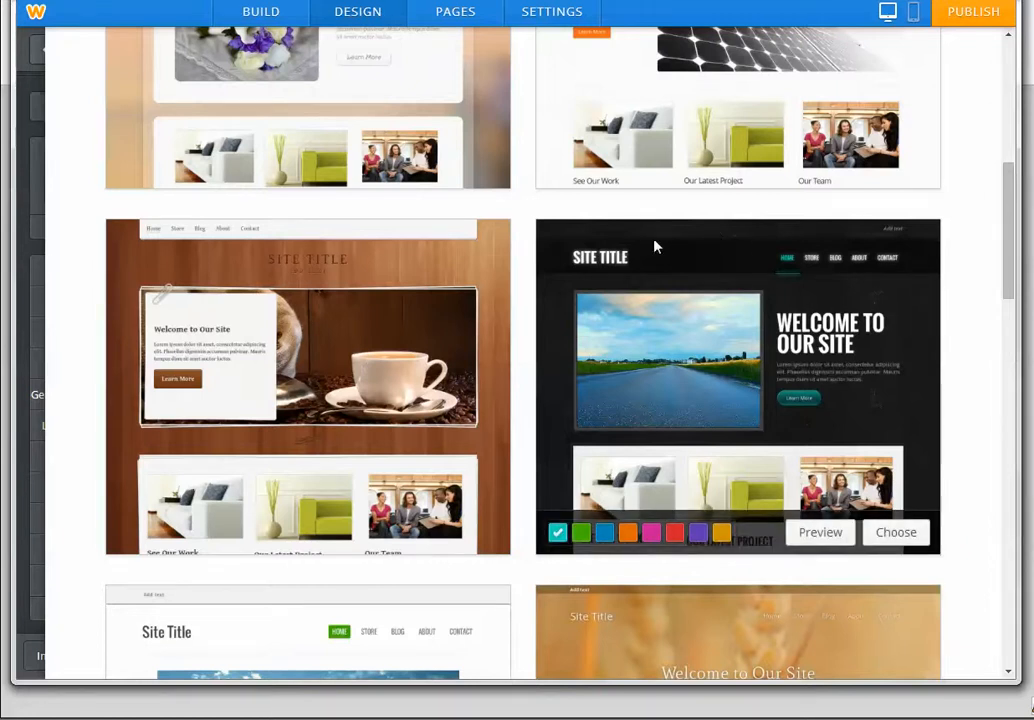
scroll(655, 247, down, 1)
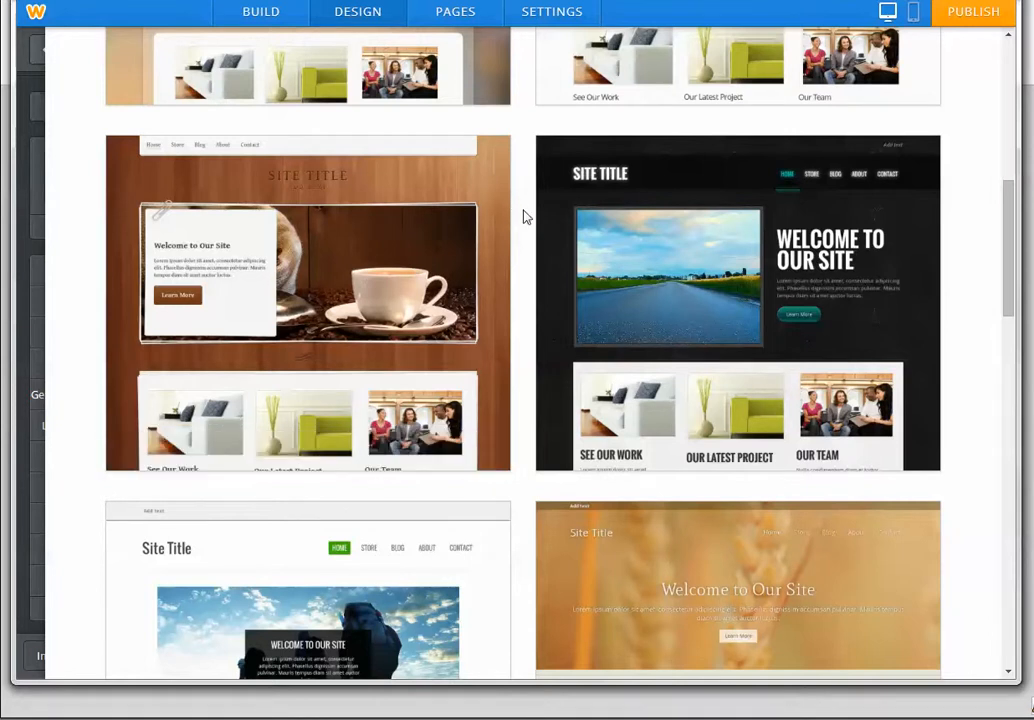
mouse_move(433, 268)
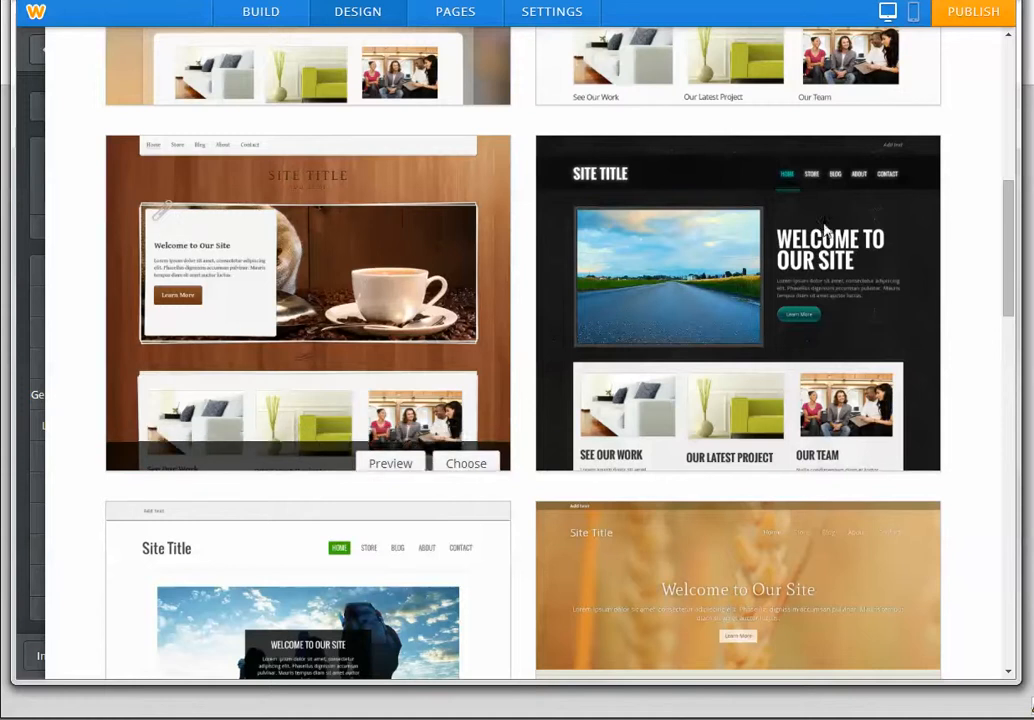
mouse_move(639, 203)
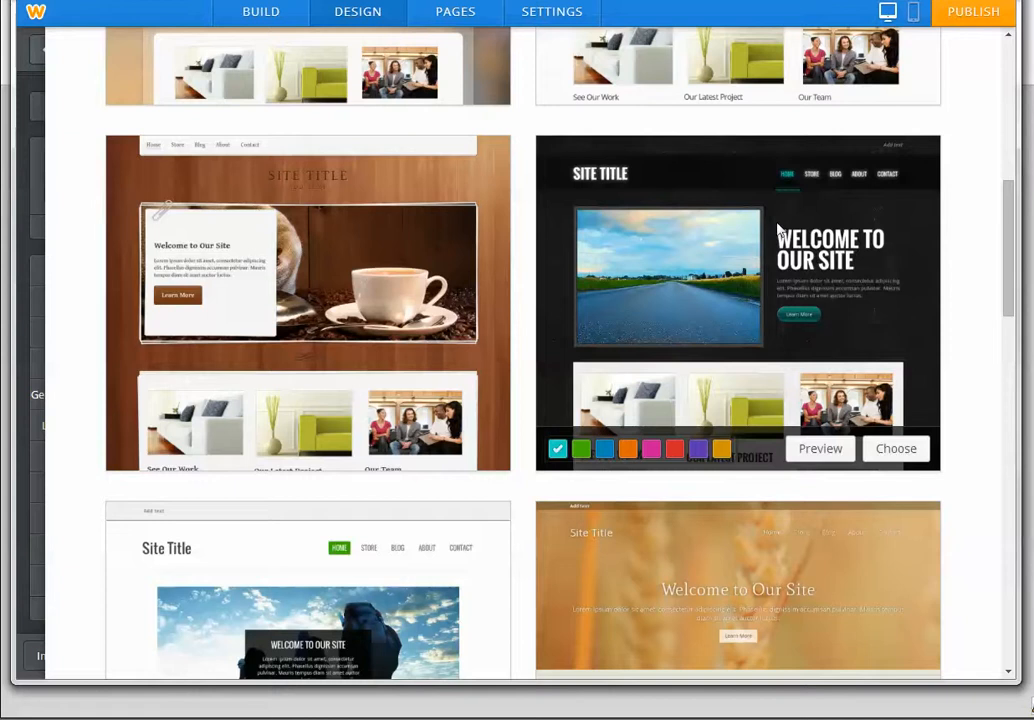
mouse_move(190, 280)
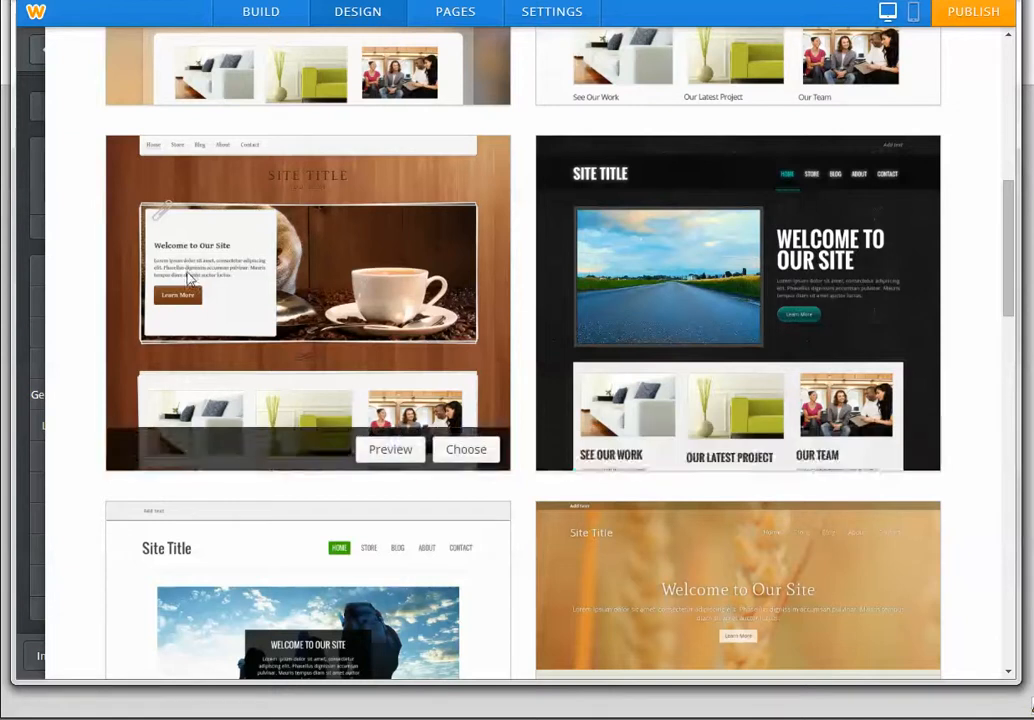
mouse_move(590, 176)
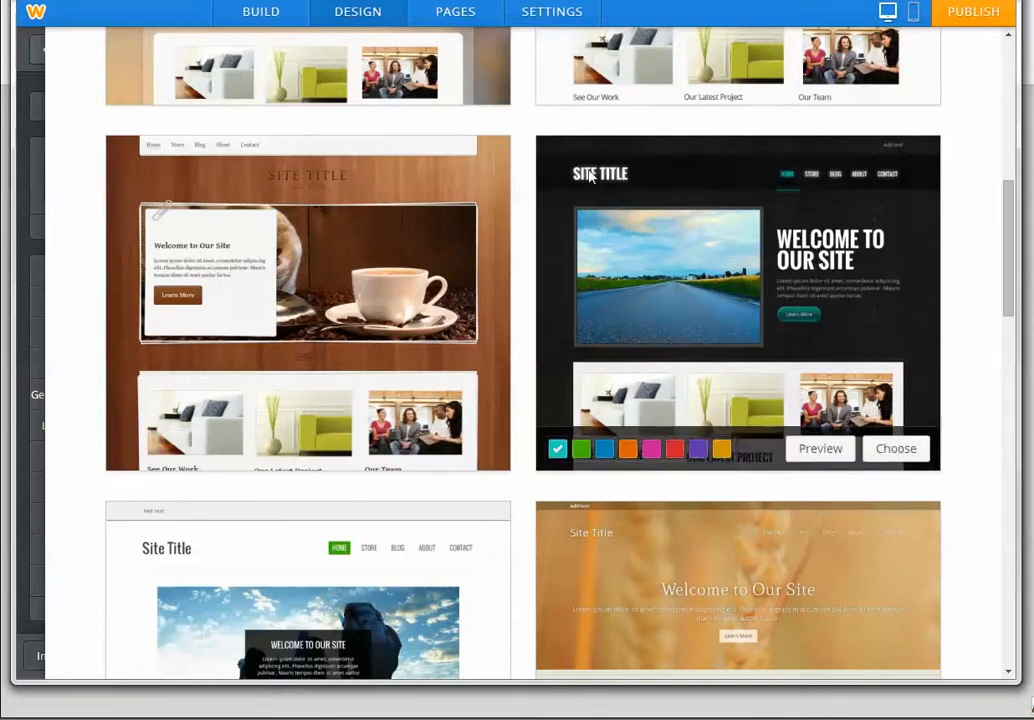
scroll(590, 176, down, 5)
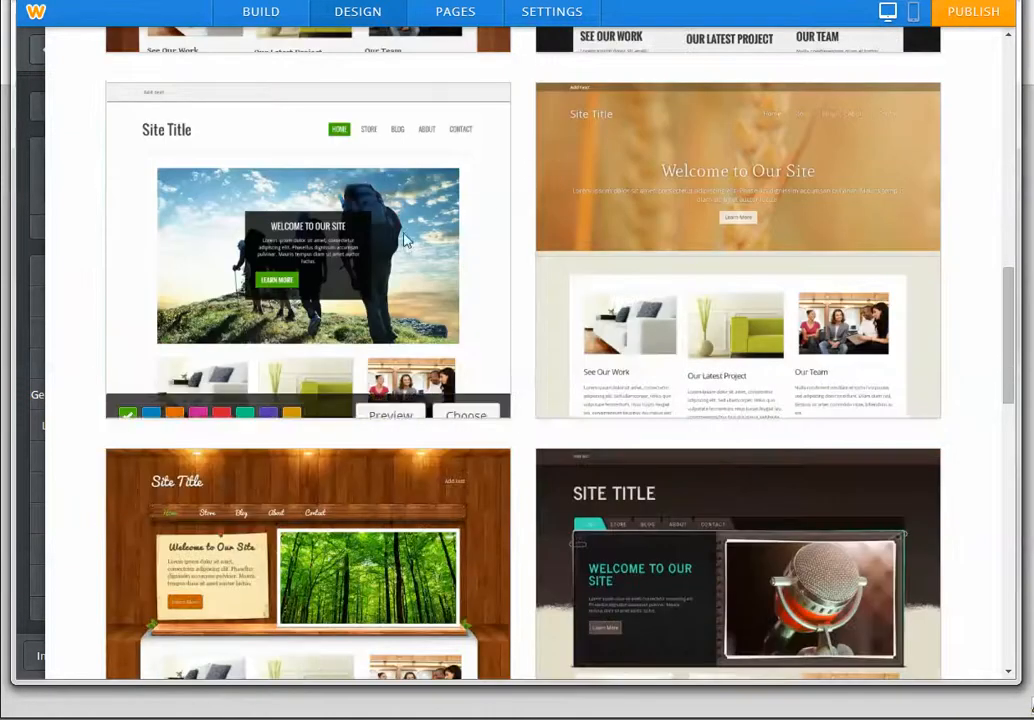
scroll(538, 233, down, 3)
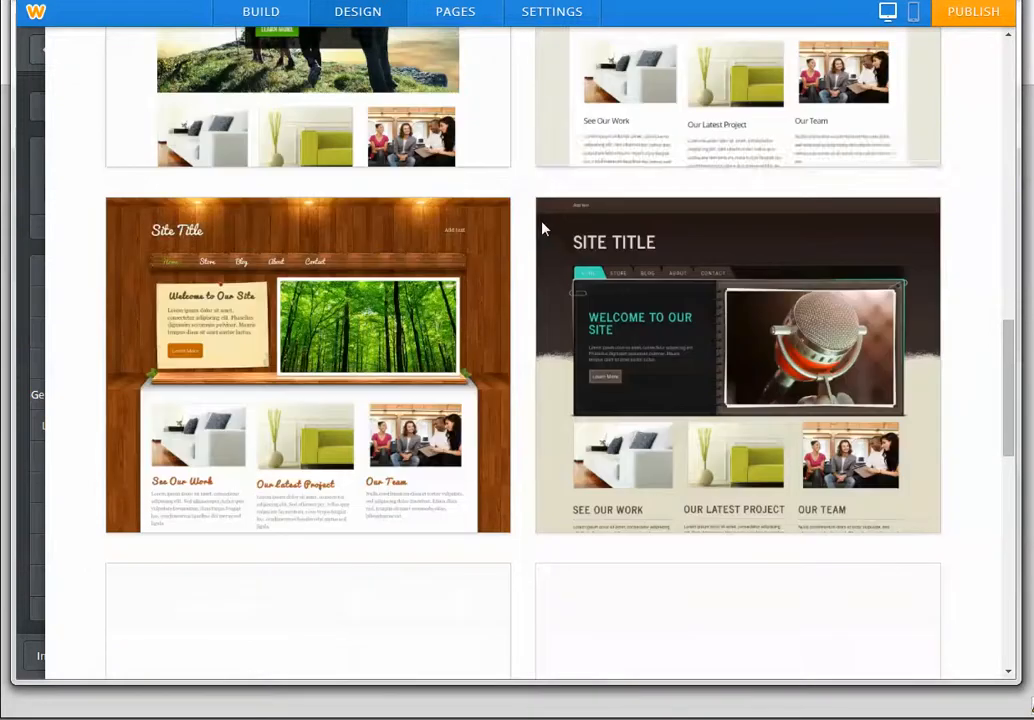
scroll(543, 230, down, 1)
scroll(530, 220, up, 4)
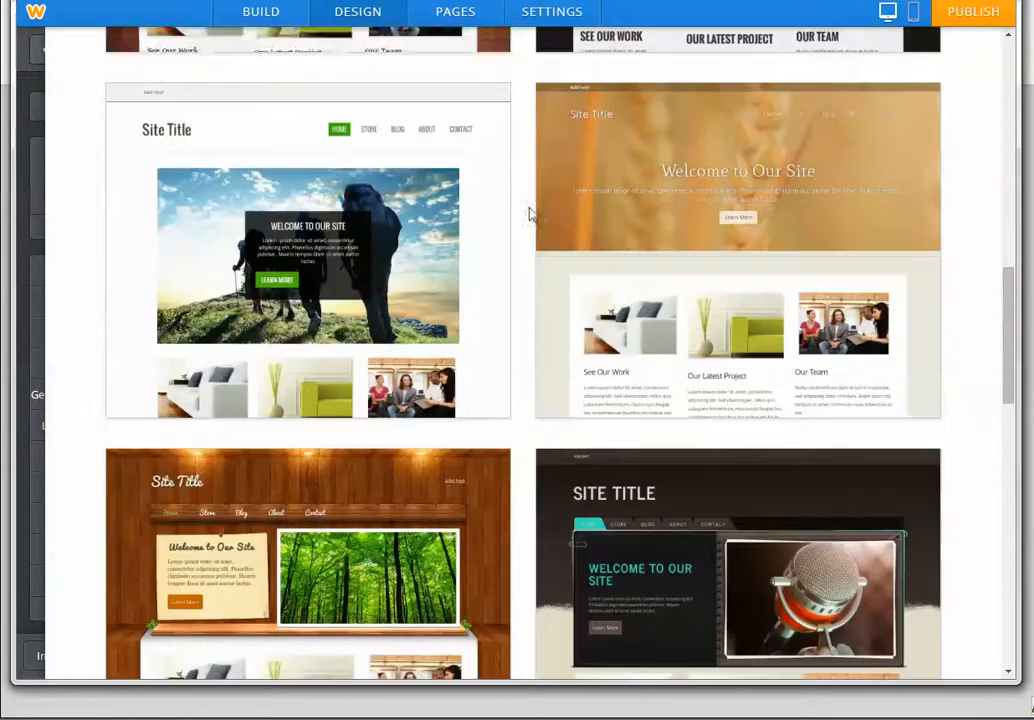
click(451, 22)
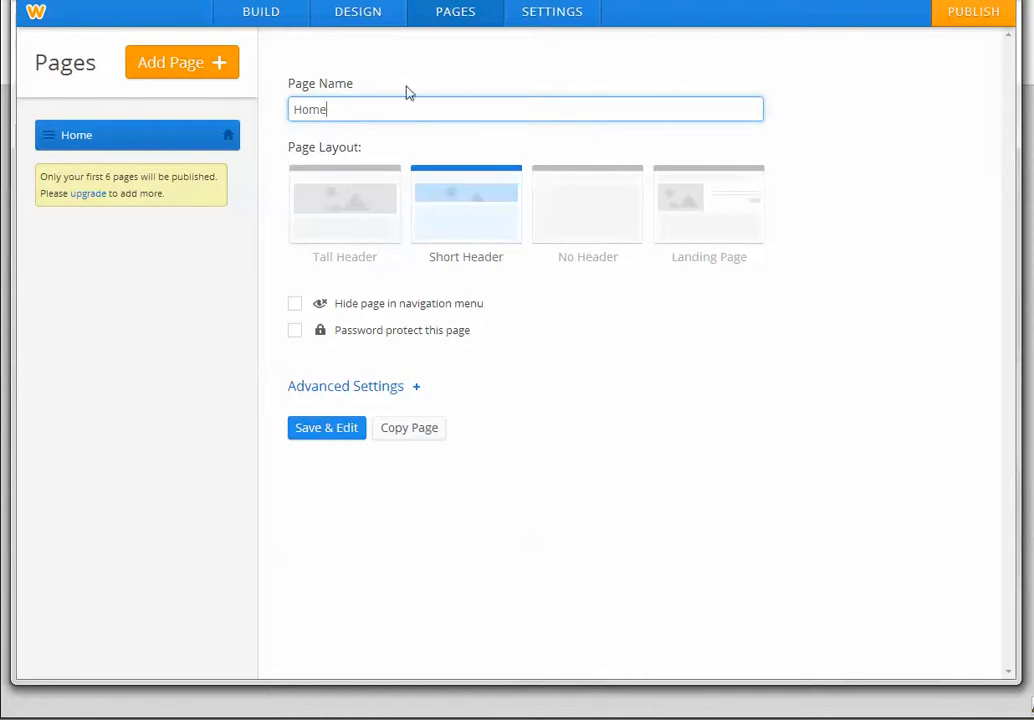
Turn on the text site title in the header, set it to "Jake's & Jill's", and view the logo upload options.
click(258, 14)
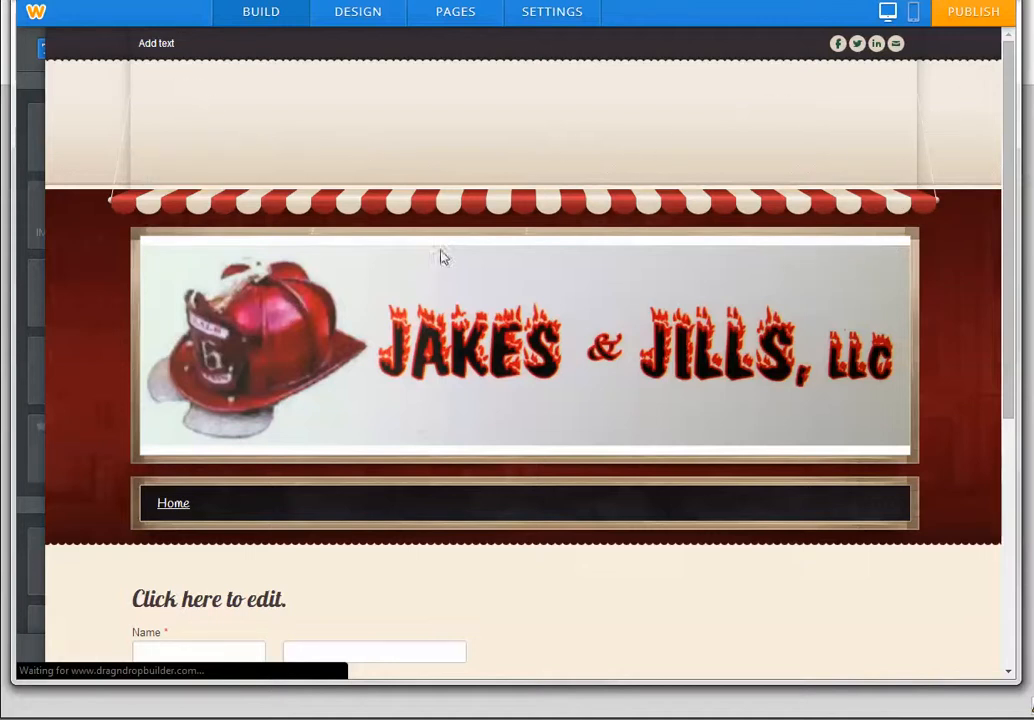
mouse_move(187, 108)
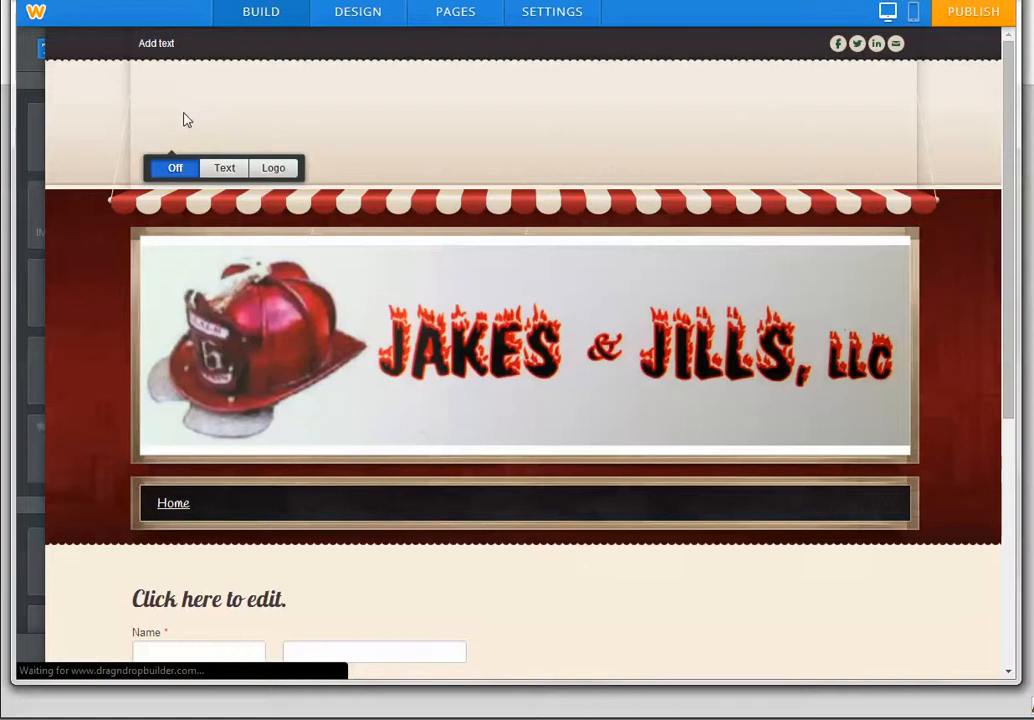
click(210, 166)
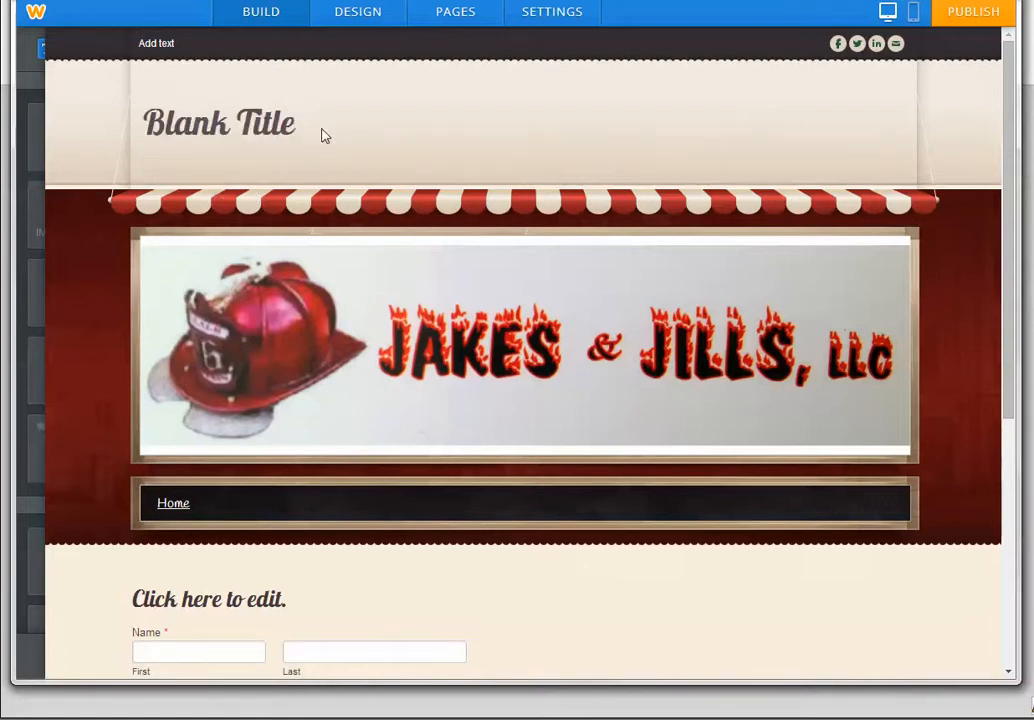
drag(323, 134, 126, 130)
text(Jakes)
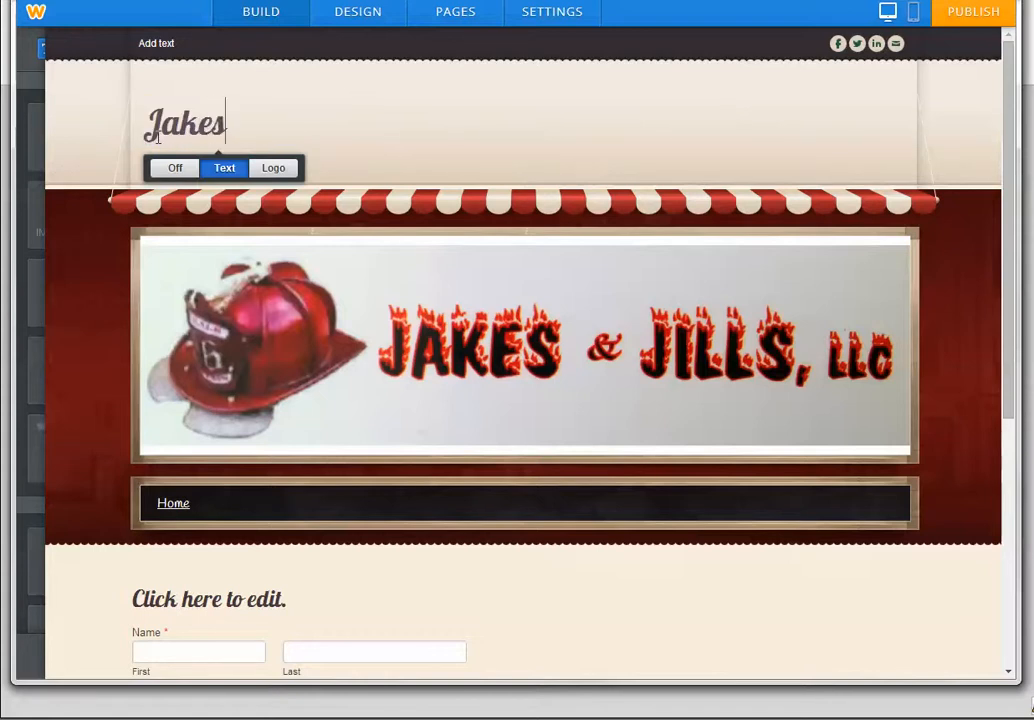
key(BackSpace)
text('s & Jill's)
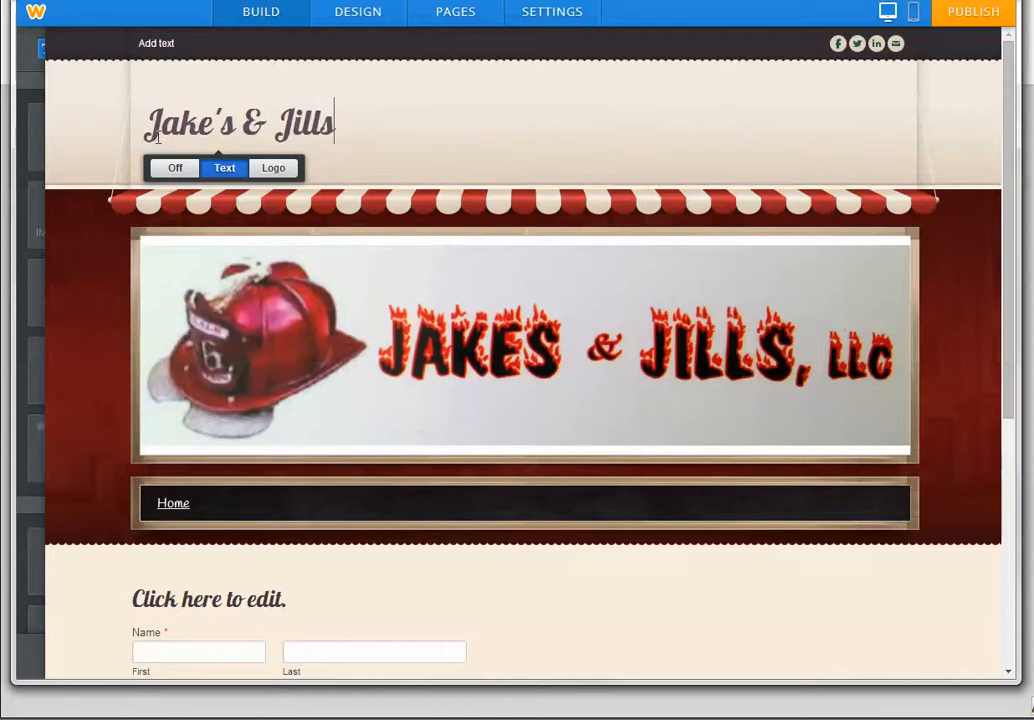
key(BackSpace)
text('s)
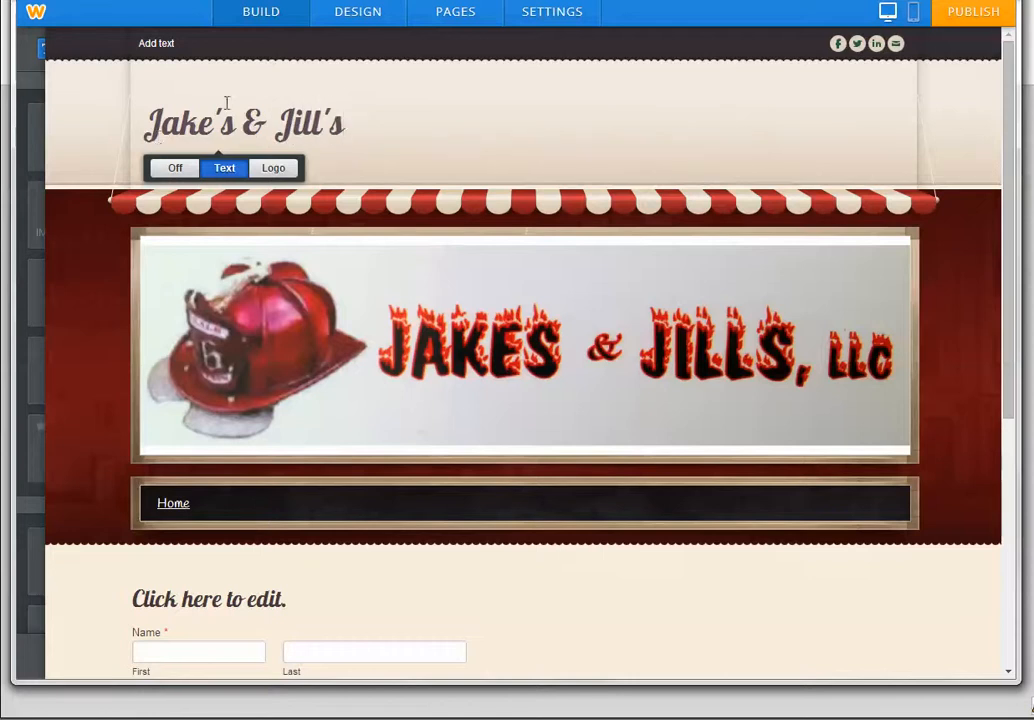
click(274, 168)
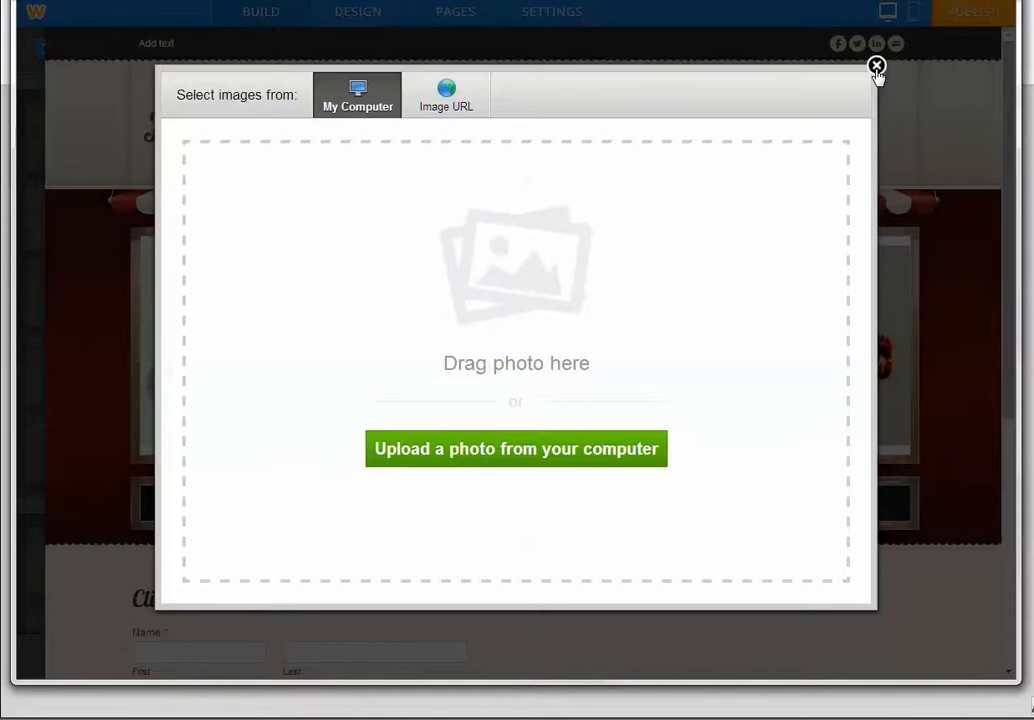
click(876, 67)
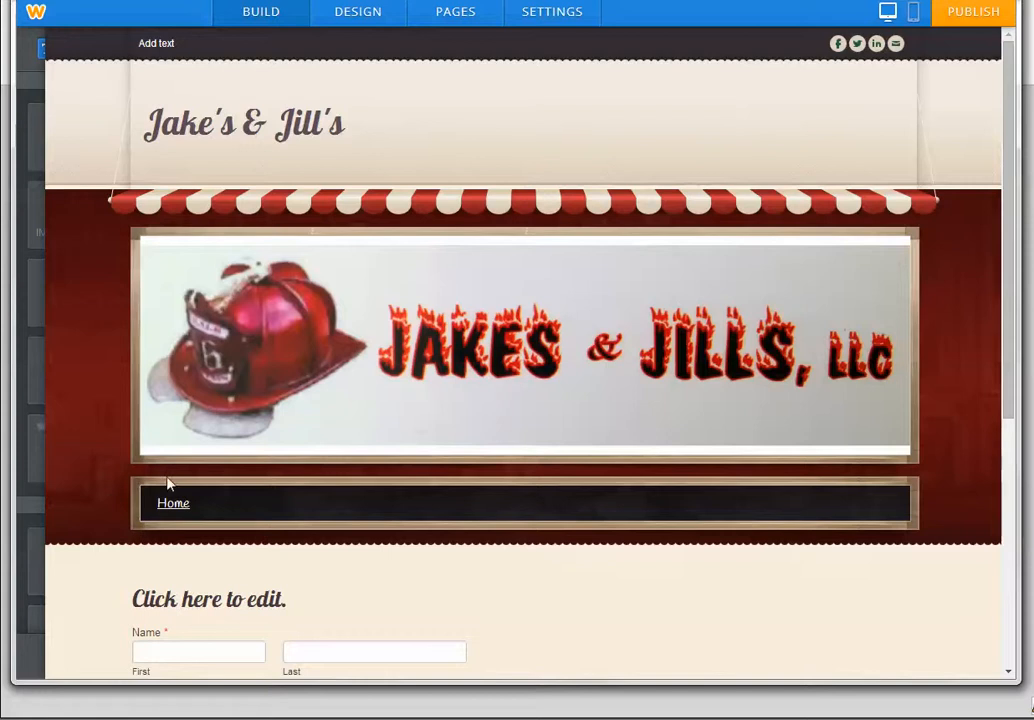
Try the Tall Header layout on the Home page, save it to view the result, and return the layout to Short Header.
click(456, 14)
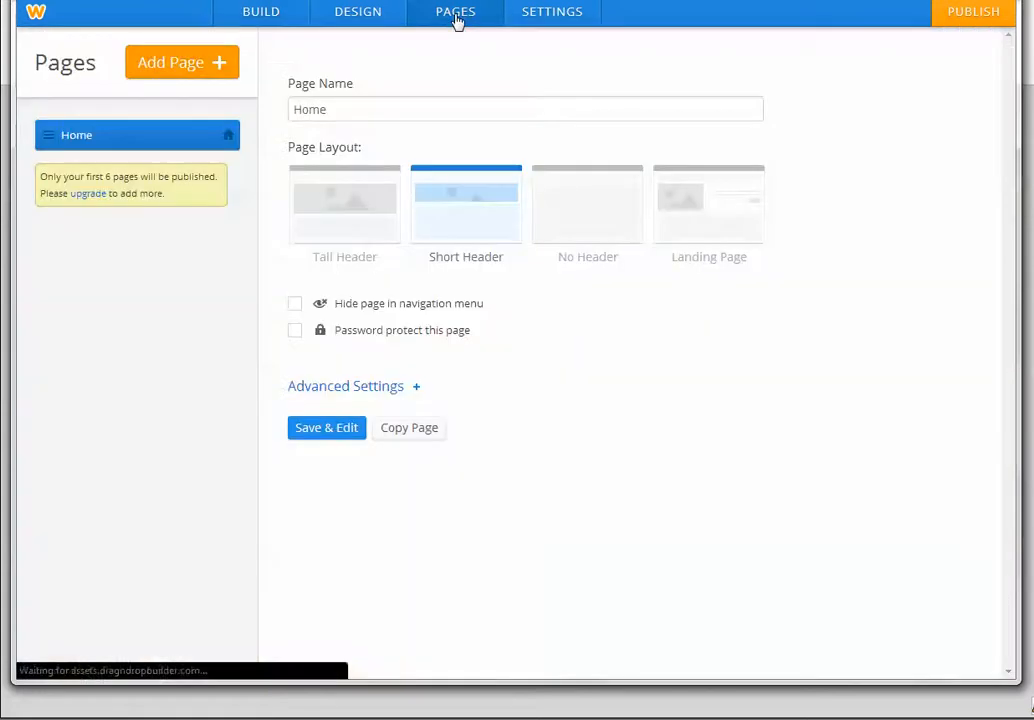
click(375, 229)
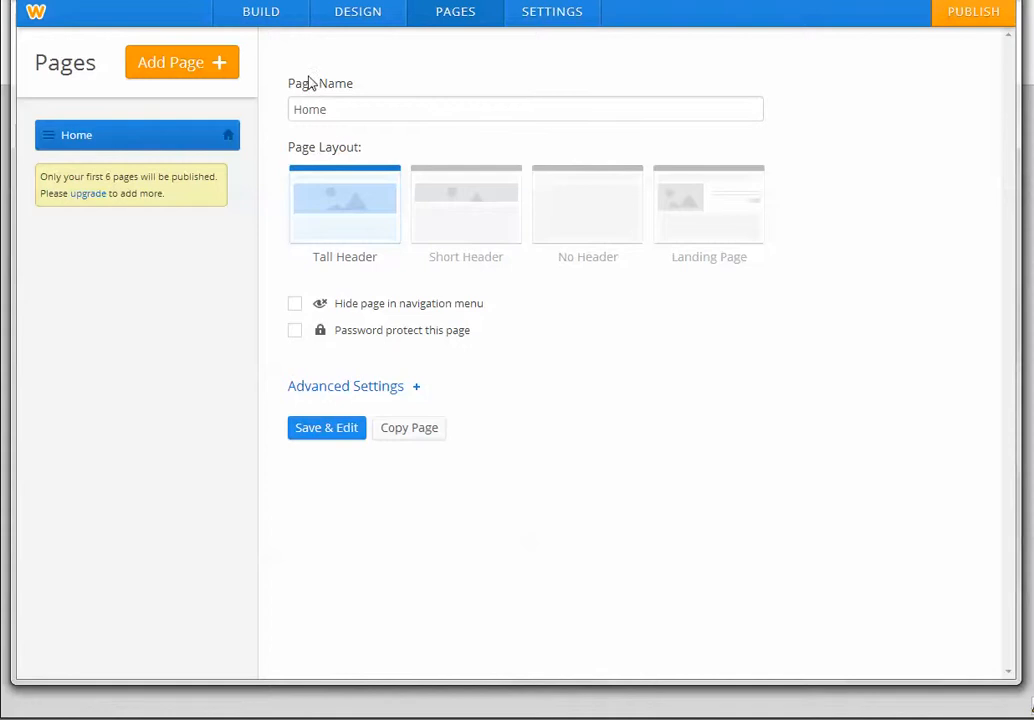
click(321, 432)
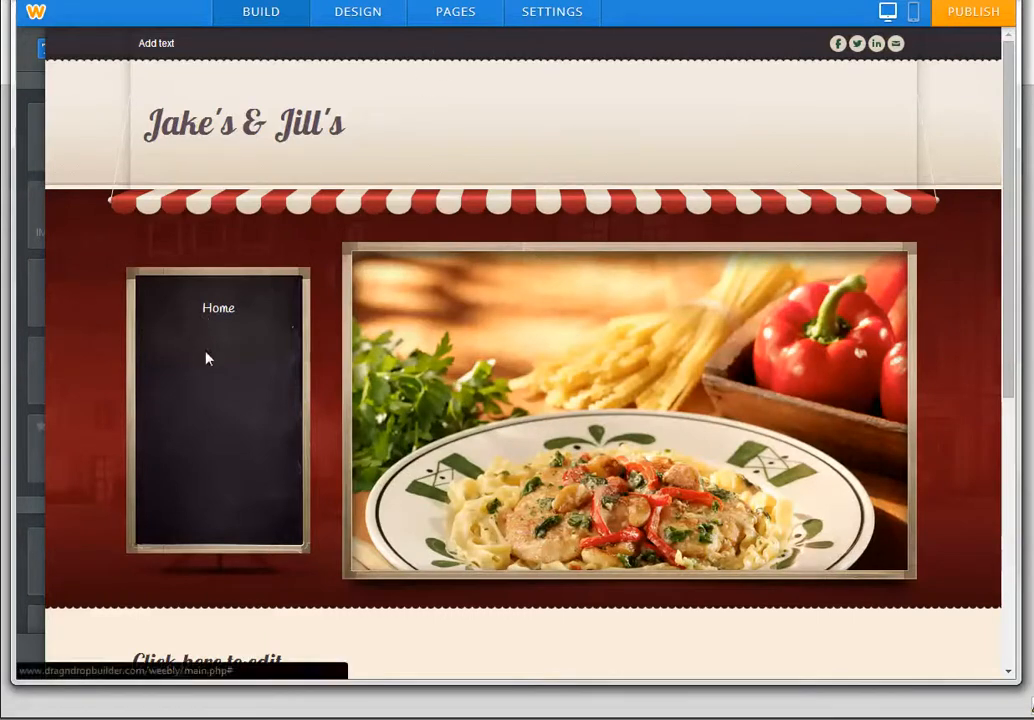
click(431, 14)
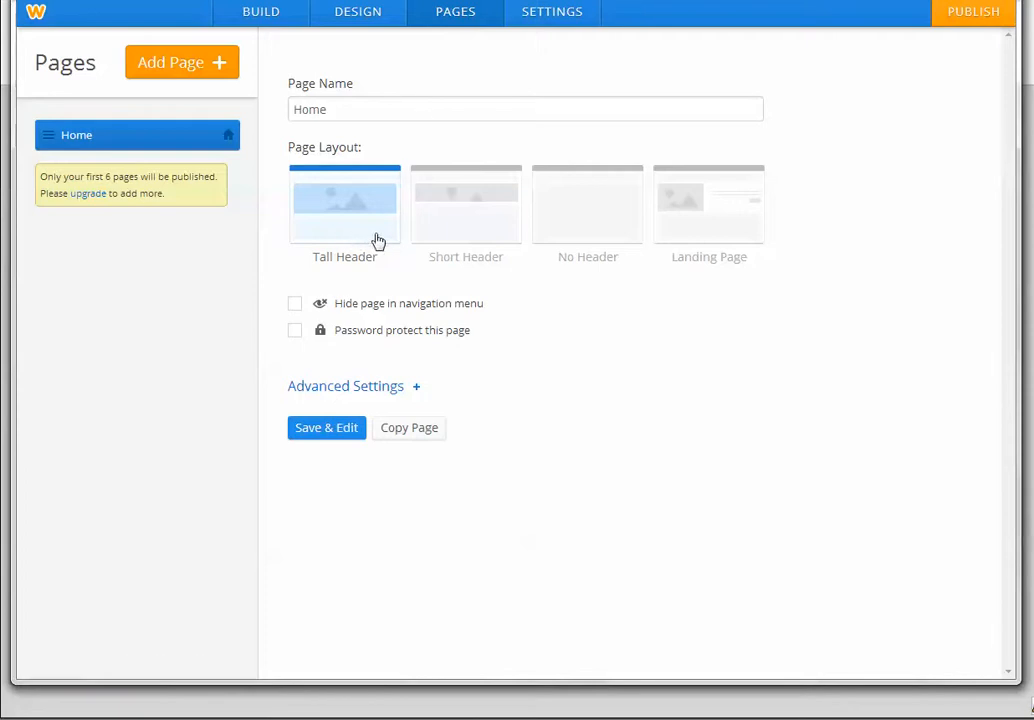
click(488, 230)
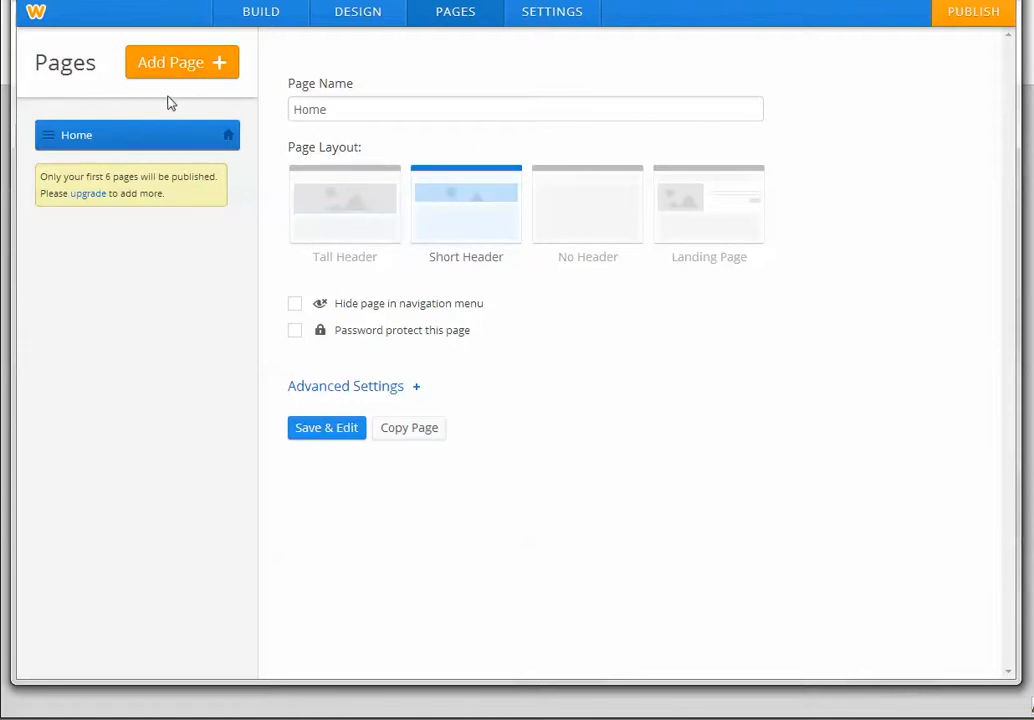
Add a standard page named "Contact Us" to the website.
click(201, 70)
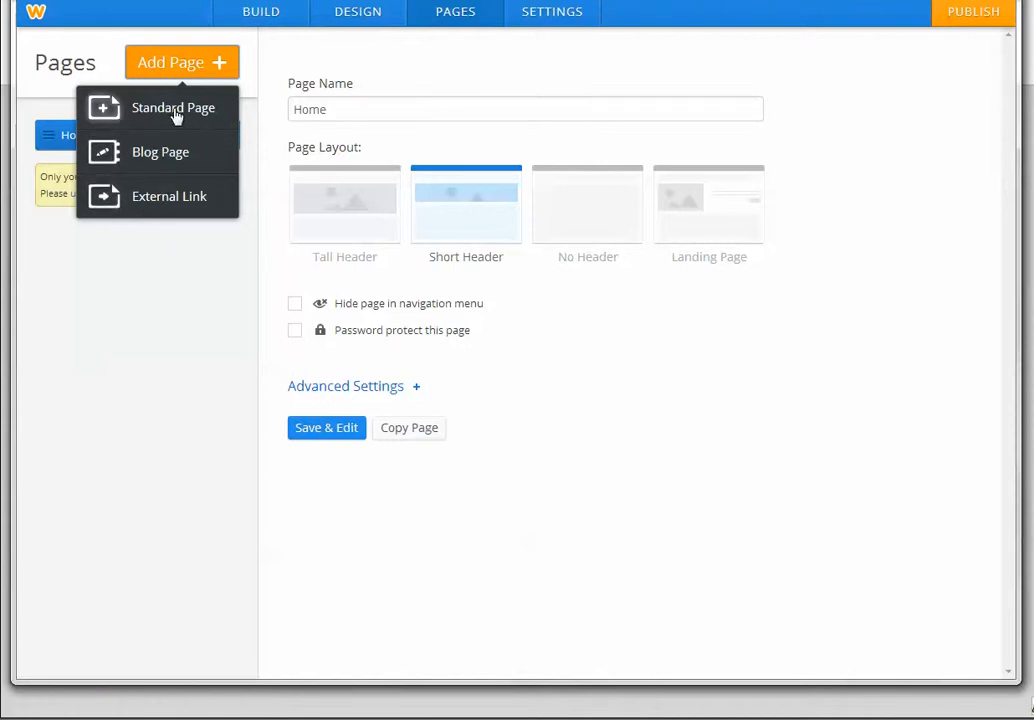
click(173, 108)
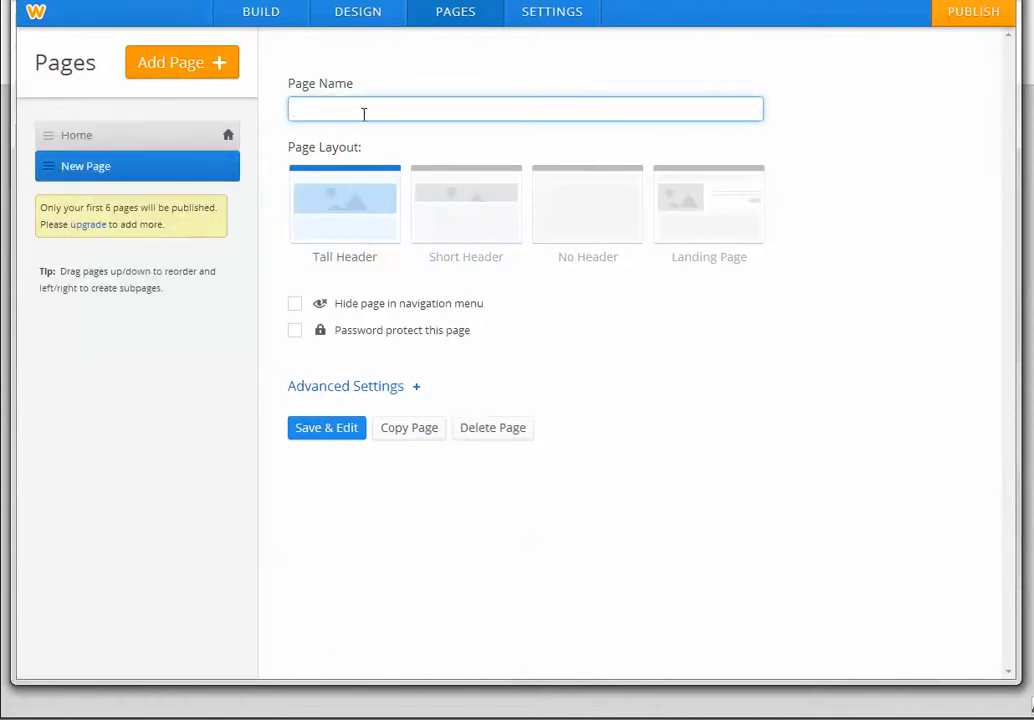
text(Contact Us)
click(262, 231)
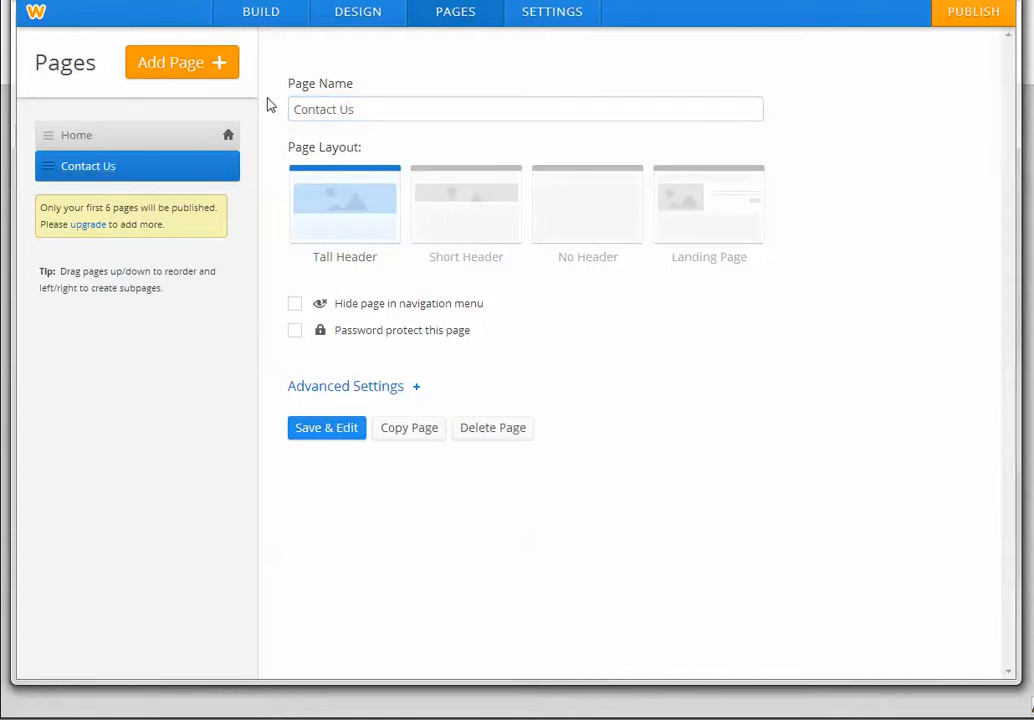
Add another standard page to the website and name it "About Us".
click(189, 64)
click(203, 108)
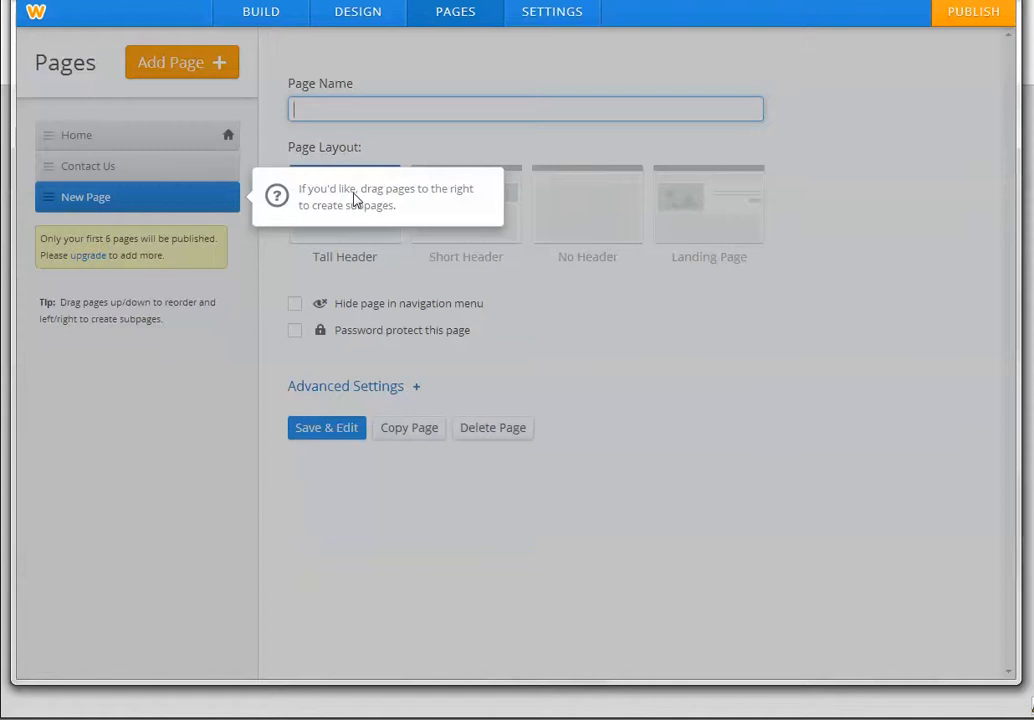
click(268, 283)
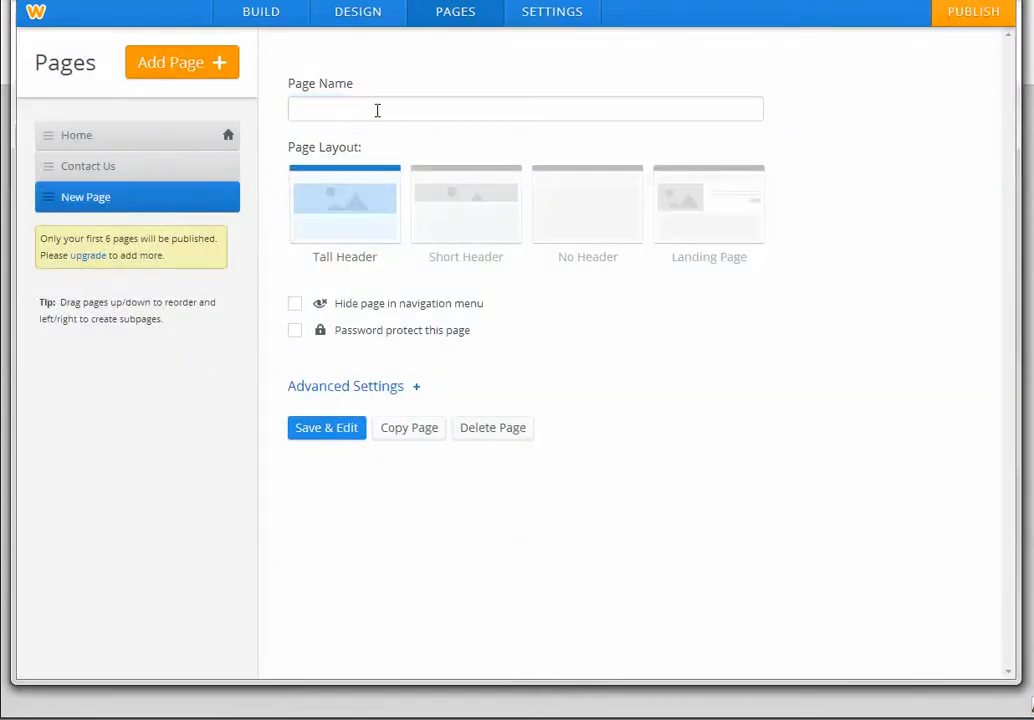
click(377, 110)
text(About Us)
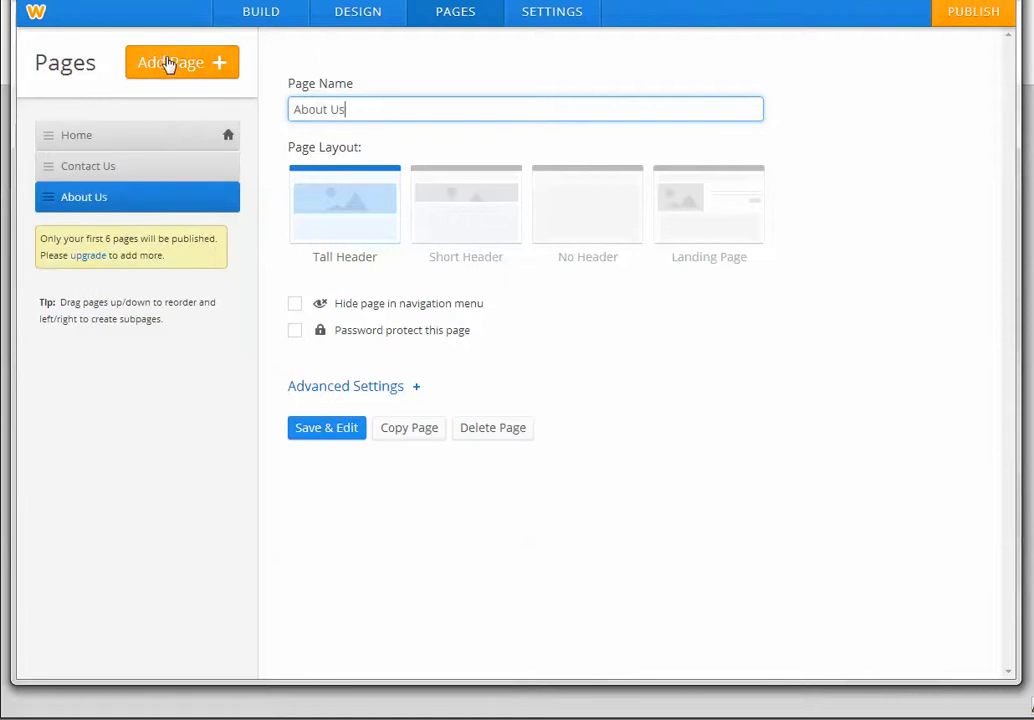
Add a standard page named "Products" directly below Home, and move Contact Us below About Us in the page order.
click(168, 63)
click(209, 110)
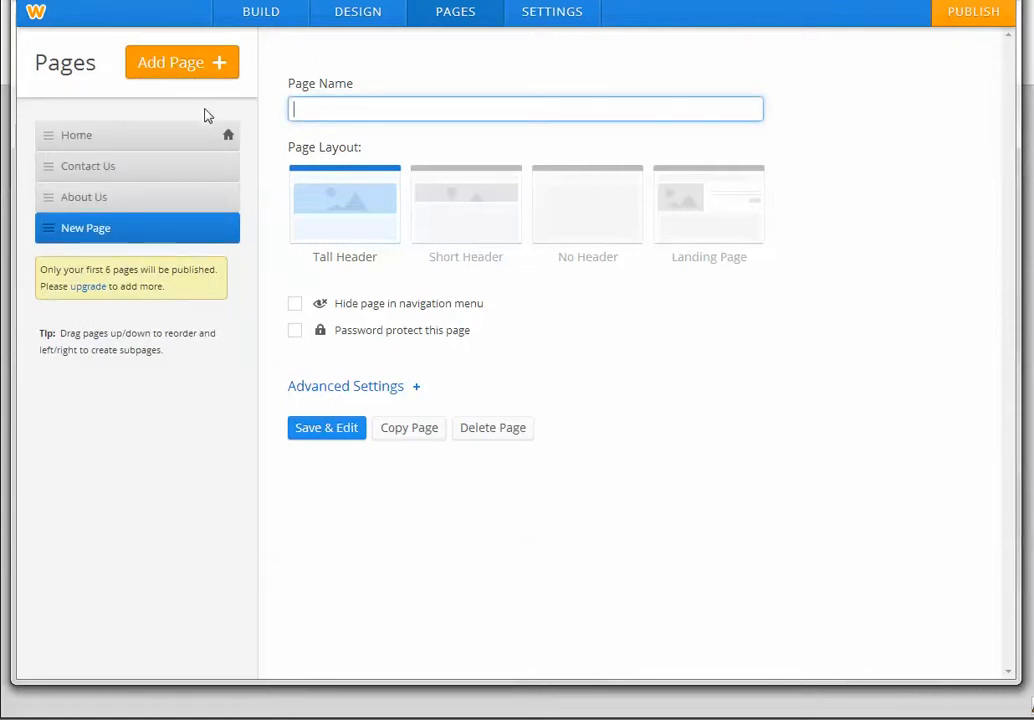
drag(159, 226, 157, 166)
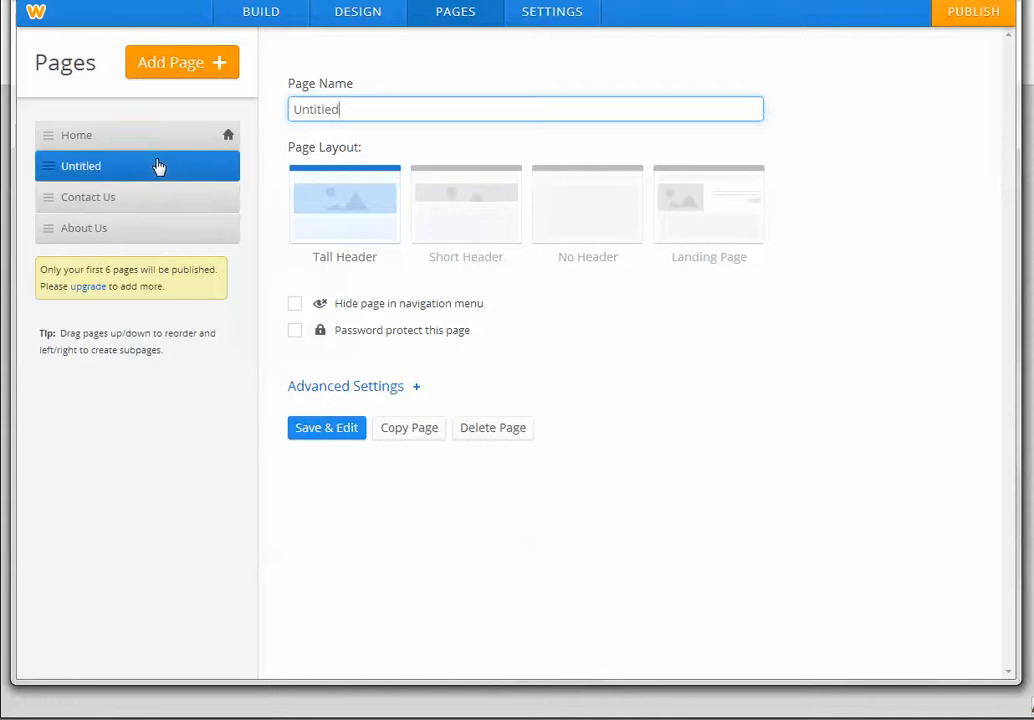
double_click(357, 108)
text(Products)
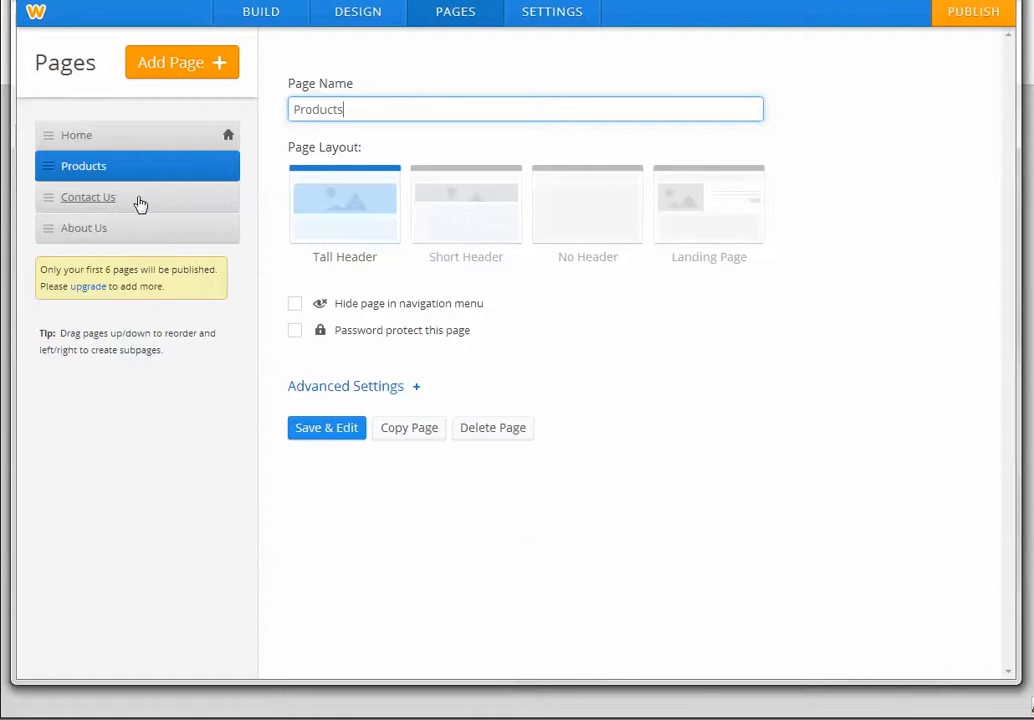
drag(140, 204, 145, 245)
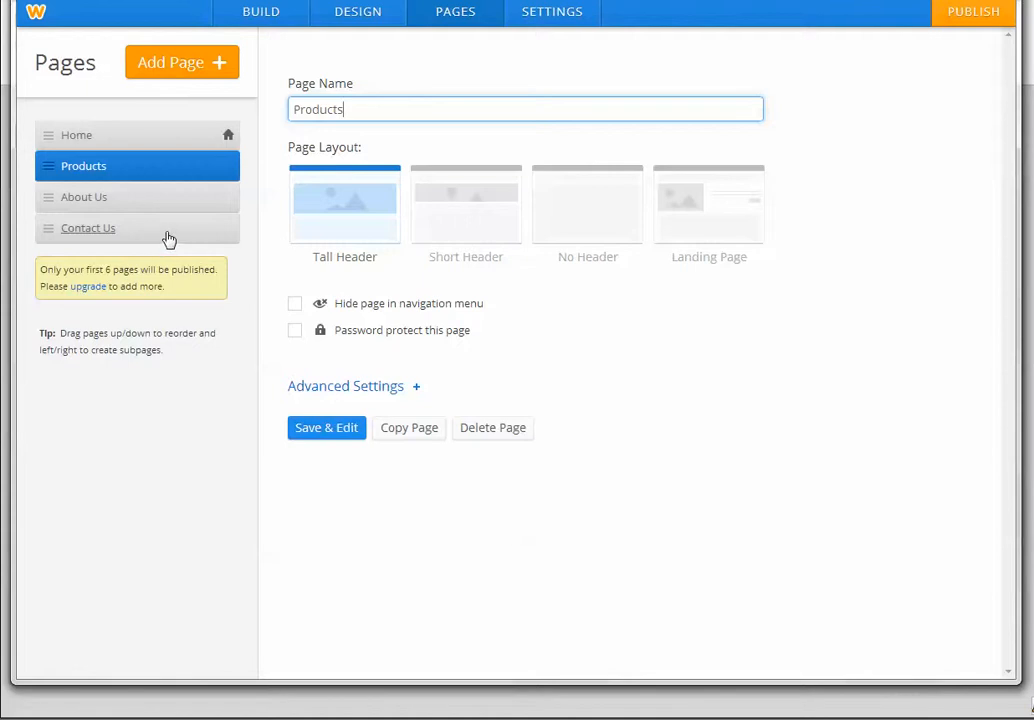
mouse_move(158, 229)
mouse_down()
mouse_move(171, 194)
mouse_move(150, 205)
mouse_move(160, 197)
mouse_move(157, 240)
mouse_move(163, 230)
mouse_up()
Add a blog page to the website and name it "My Blog".
click(196, 64)
click(197, 152)
drag(323, 108, 288, 105)
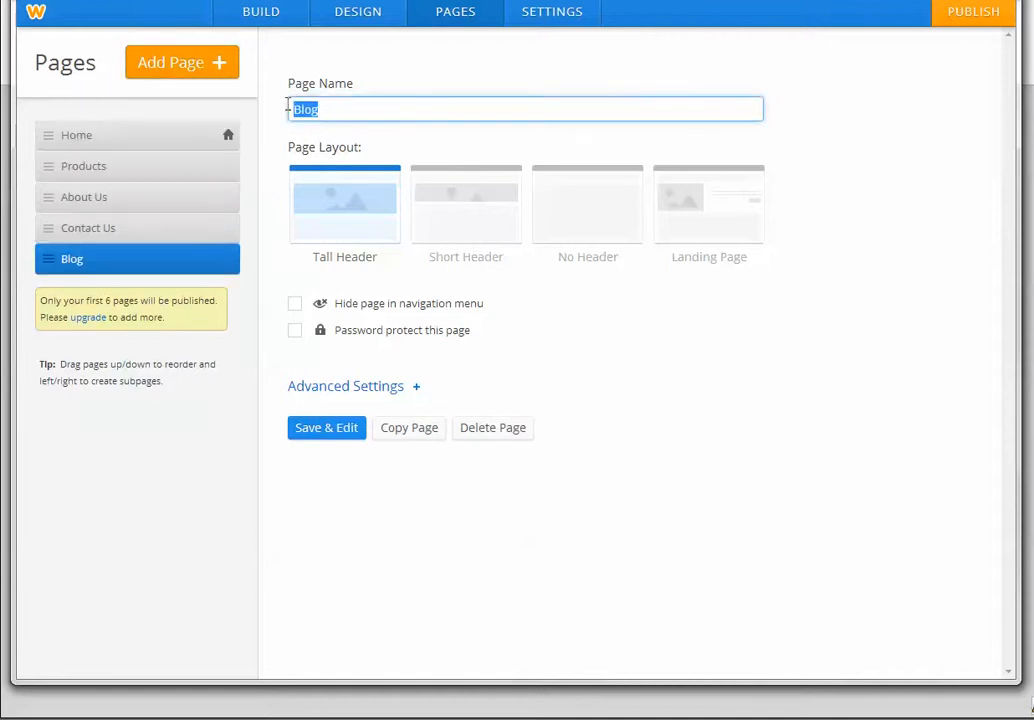
text(My)
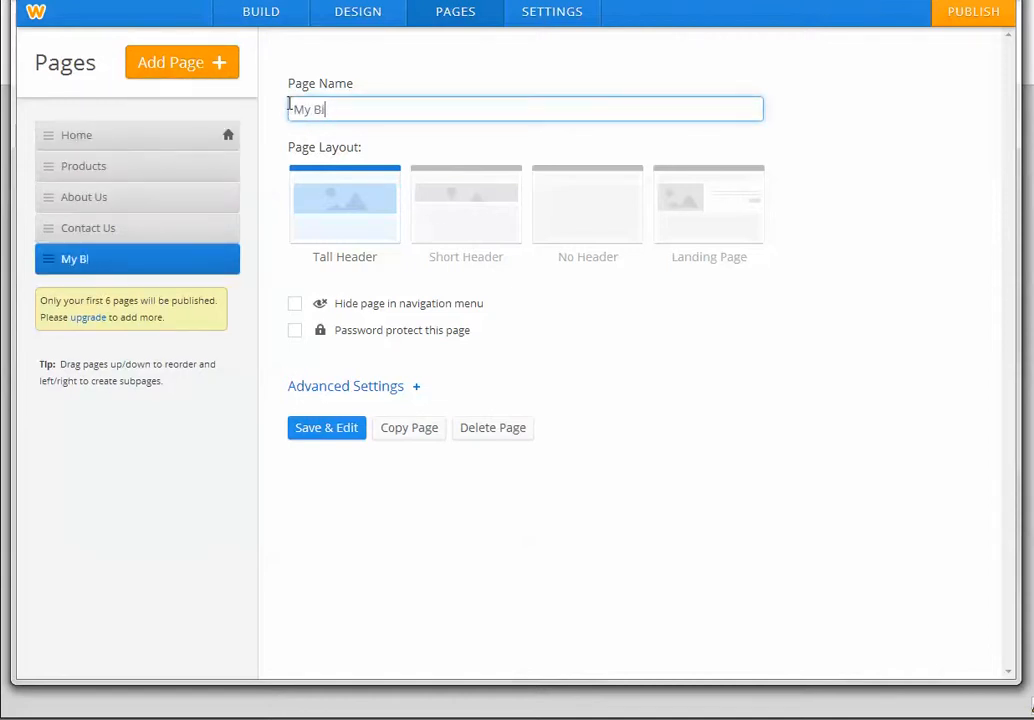
click(264, 240)
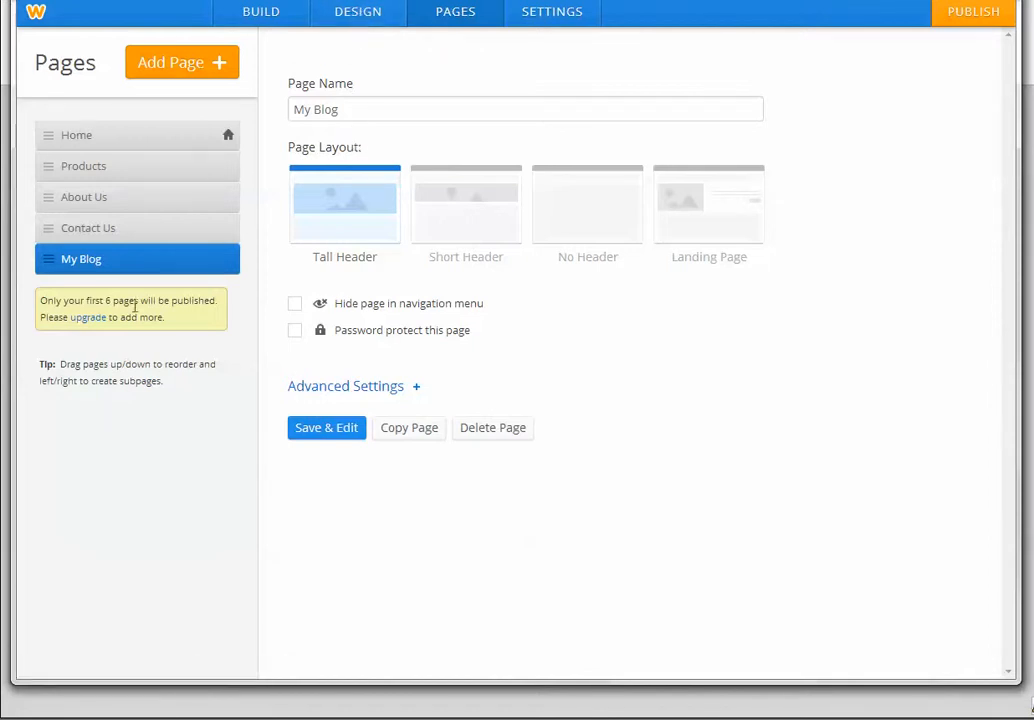
Make My Blog a subpage of About Us, save the page, and return to the page list.
drag(120, 264, 145, 233)
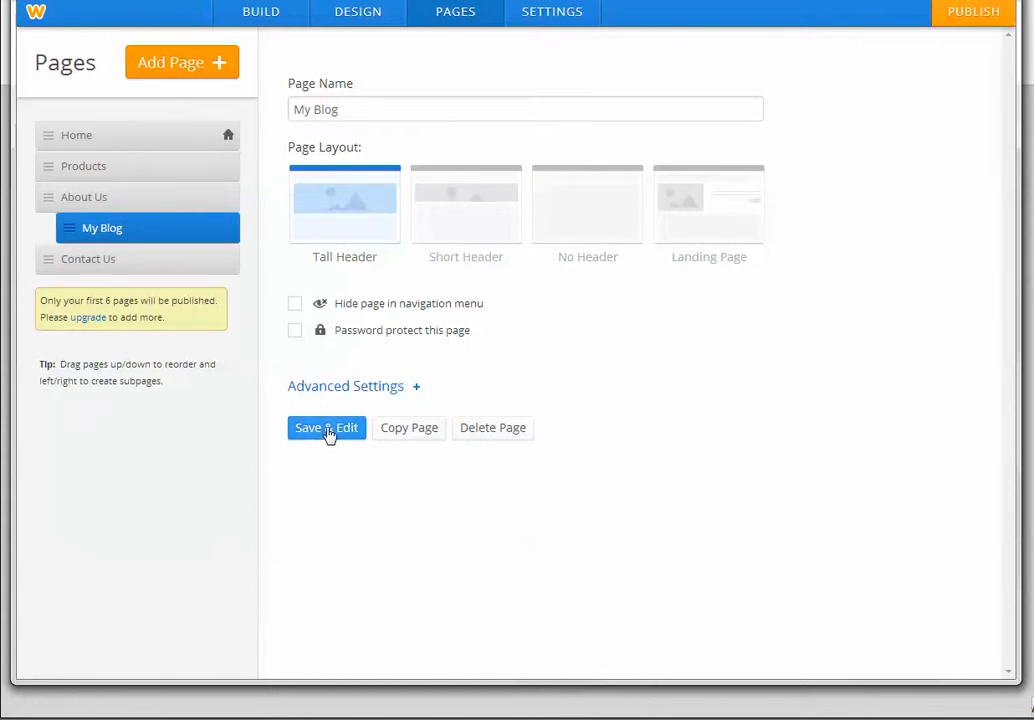
click(327, 428)
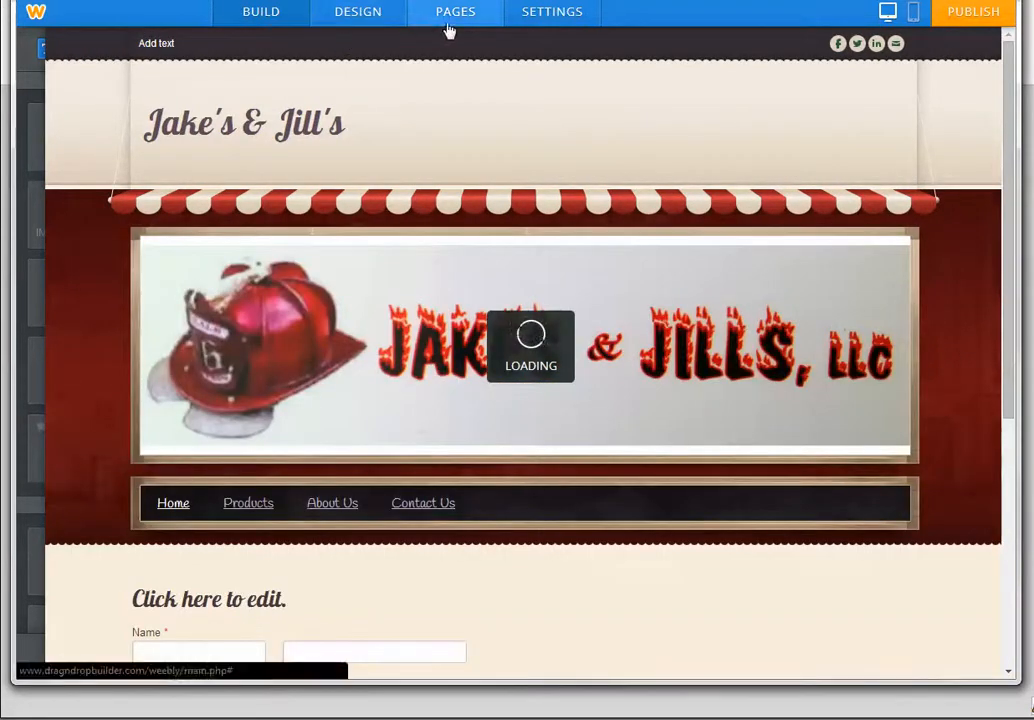
click(450, 28)
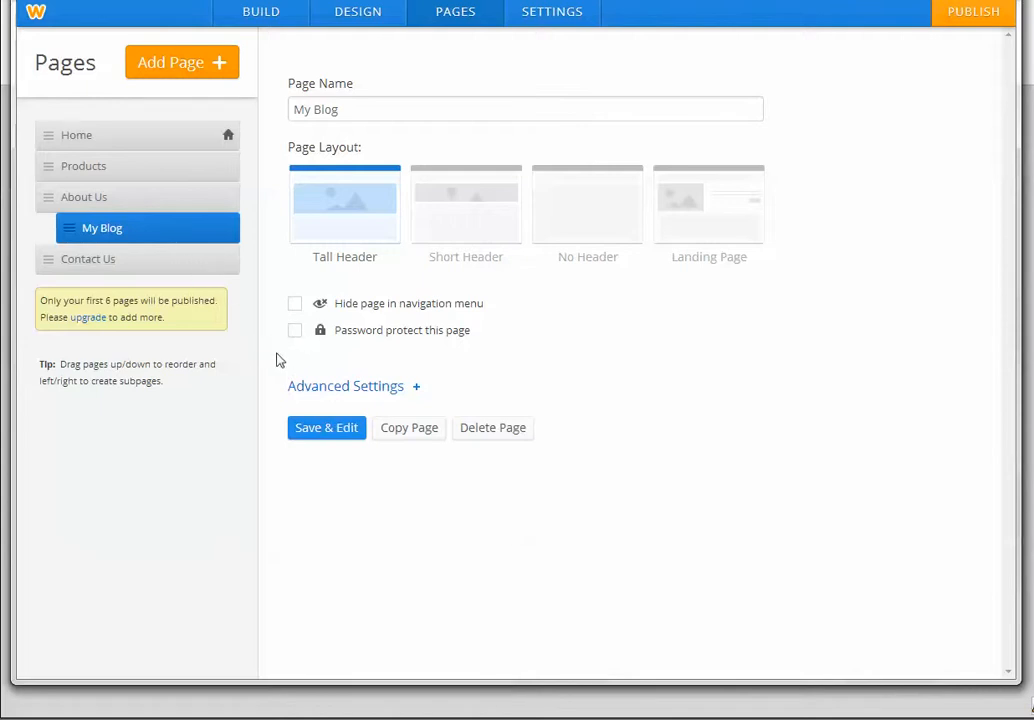
Open the Home page in the builder and examine its navigation menu, contact form and the available content elements.
click(138, 139)
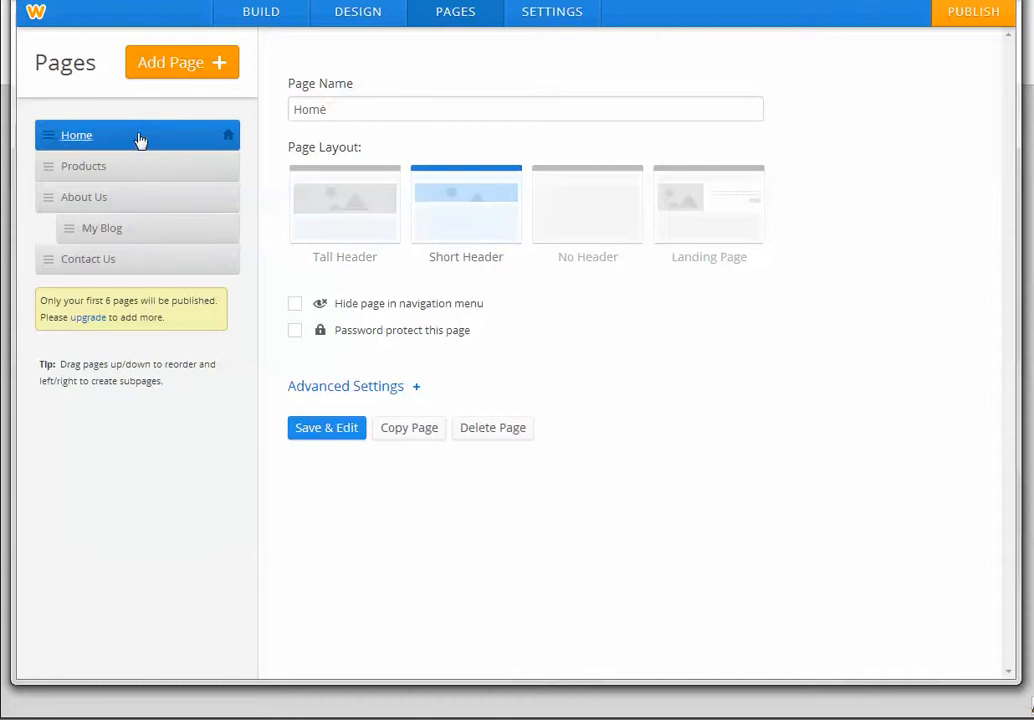
click(244, 22)
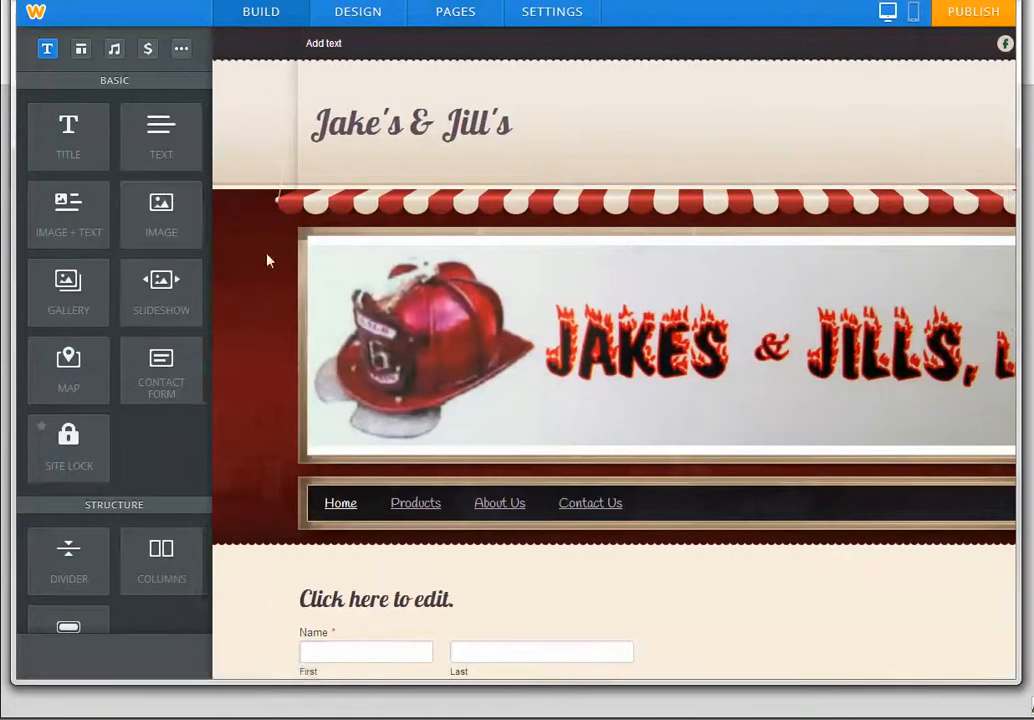
scroll(354, 321, down, 3)
scroll(350, 321, down, 2)
scroll(290, 313, up, 1)
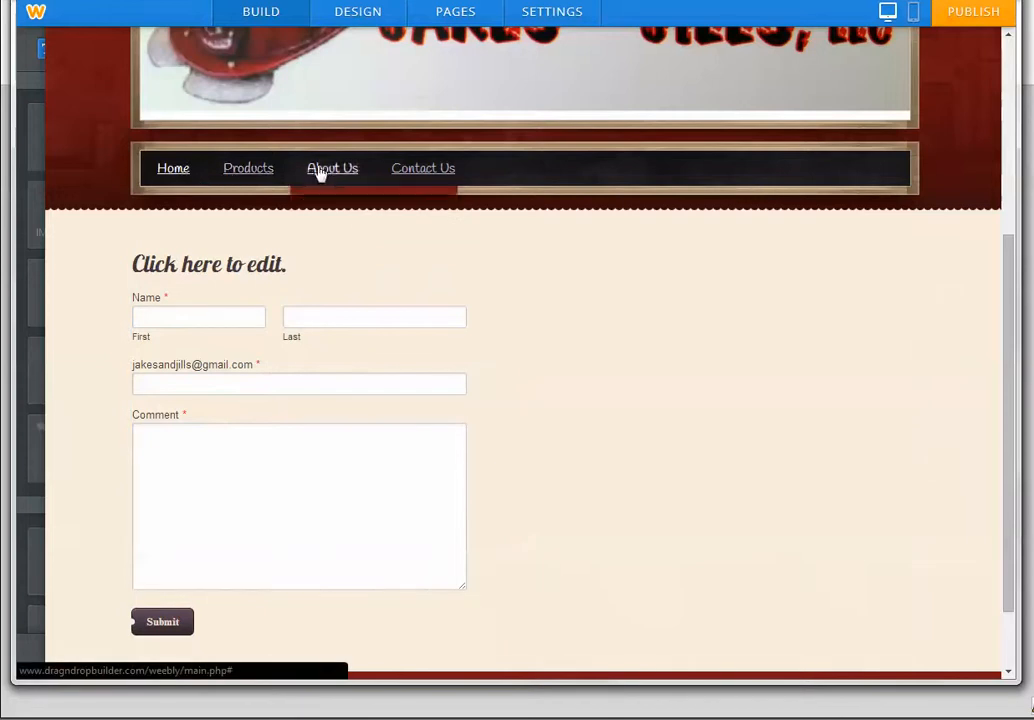
mouse_move(322, 178)
scroll(238, 282, down, 2)
scroll(238, 282, up, 6)
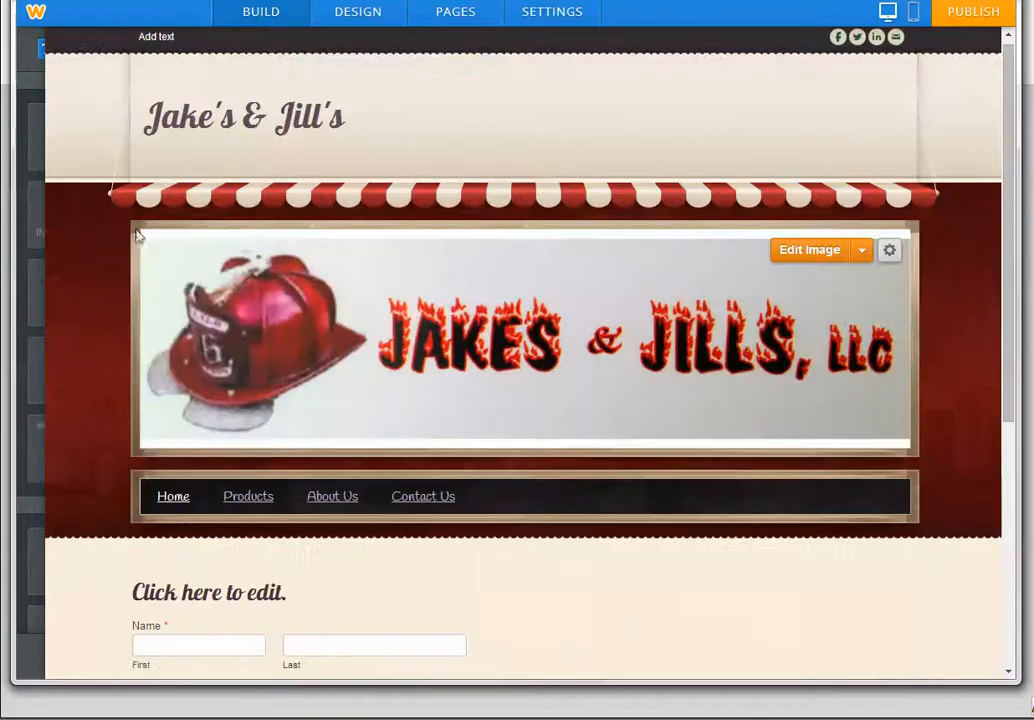
mouse_move(60, 191)
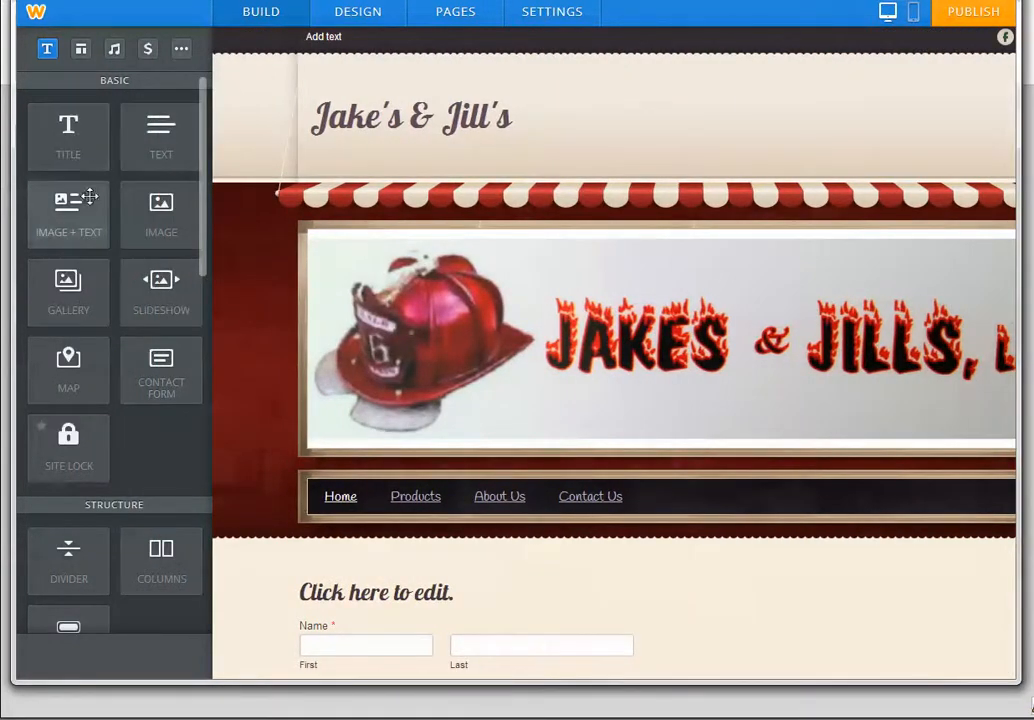
scroll(111, 237, down, 2)
scroll(108, 160, up, 2)
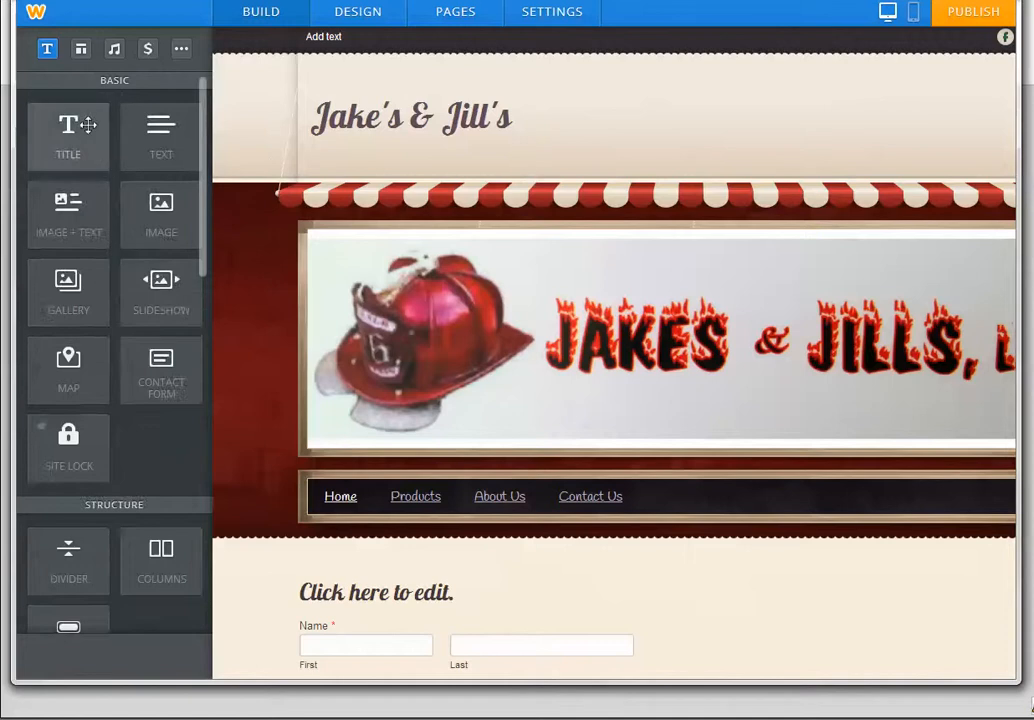
Place a title element above the Home page's contact form and delete it again.
drag(71, 130, 165, 507)
scroll(165, 507, down, 3)
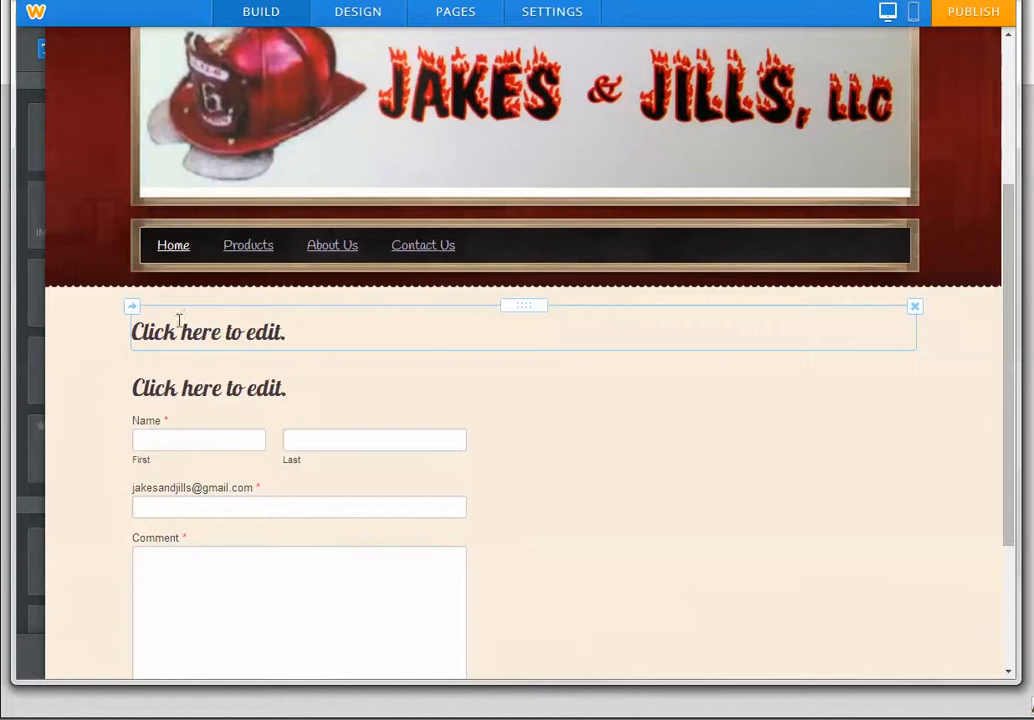
click(914, 307)
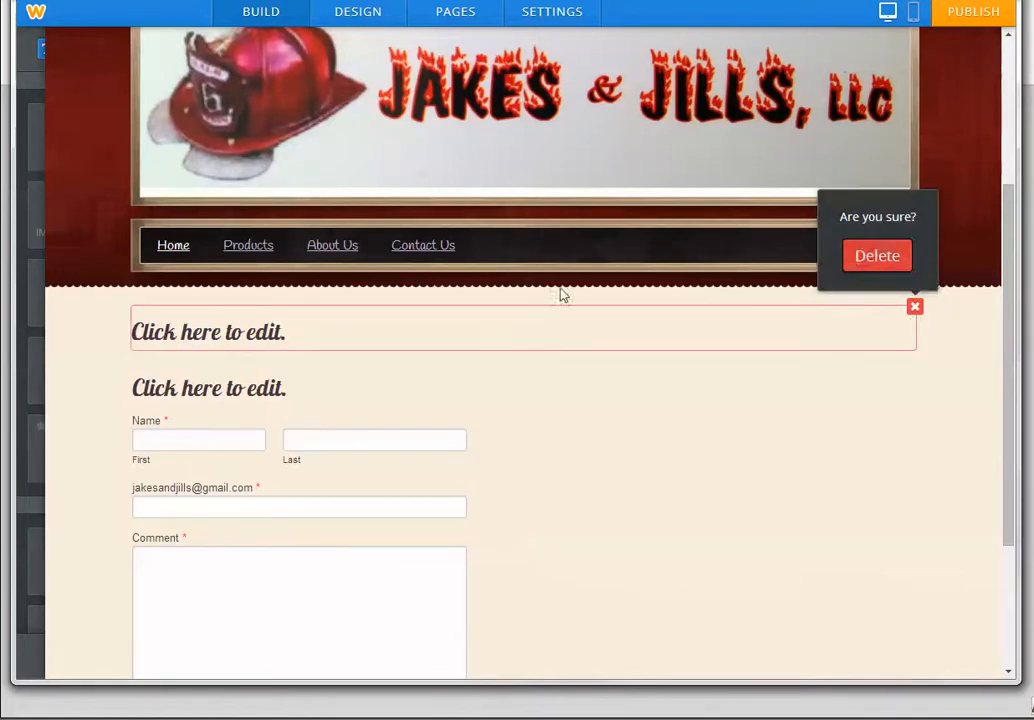
click(898, 262)
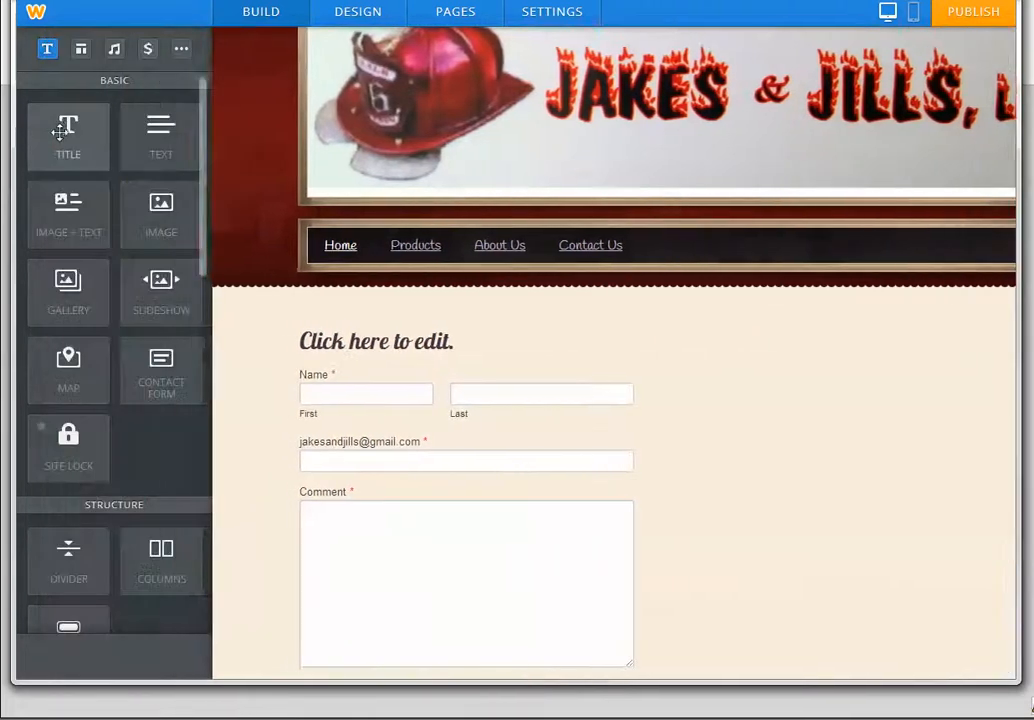
Add a title element above the Home page's contact form with the text "Welcome to my page!".
drag(60, 133, 192, 404)
scroll(242, 320, down, 3)
scroll(192, 240, up, 5)
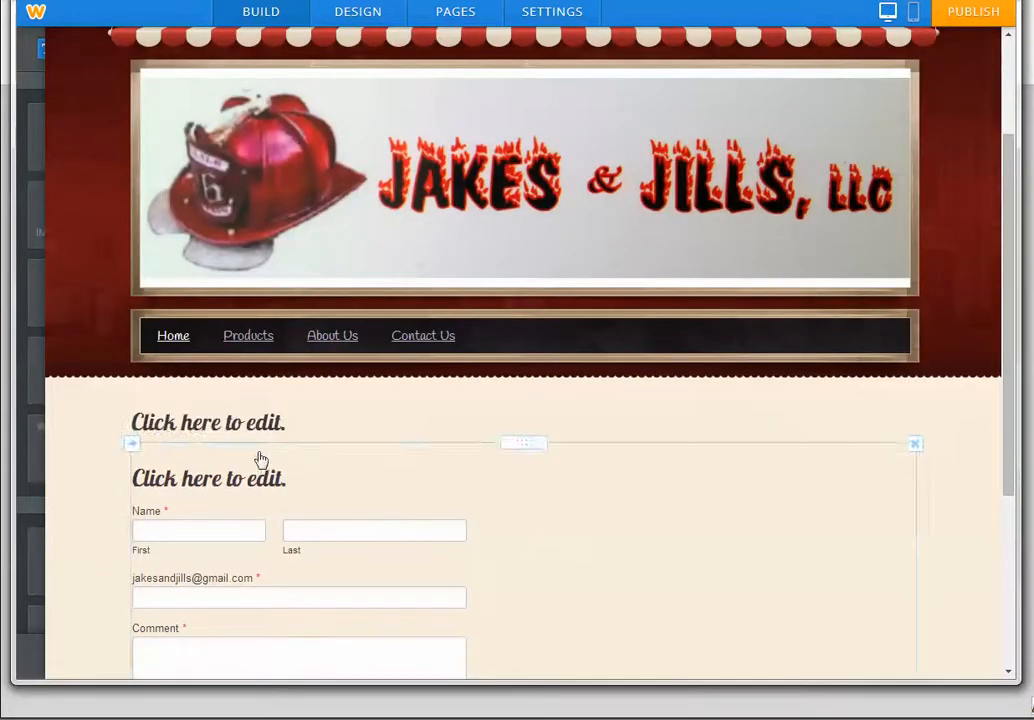
click(291, 423)
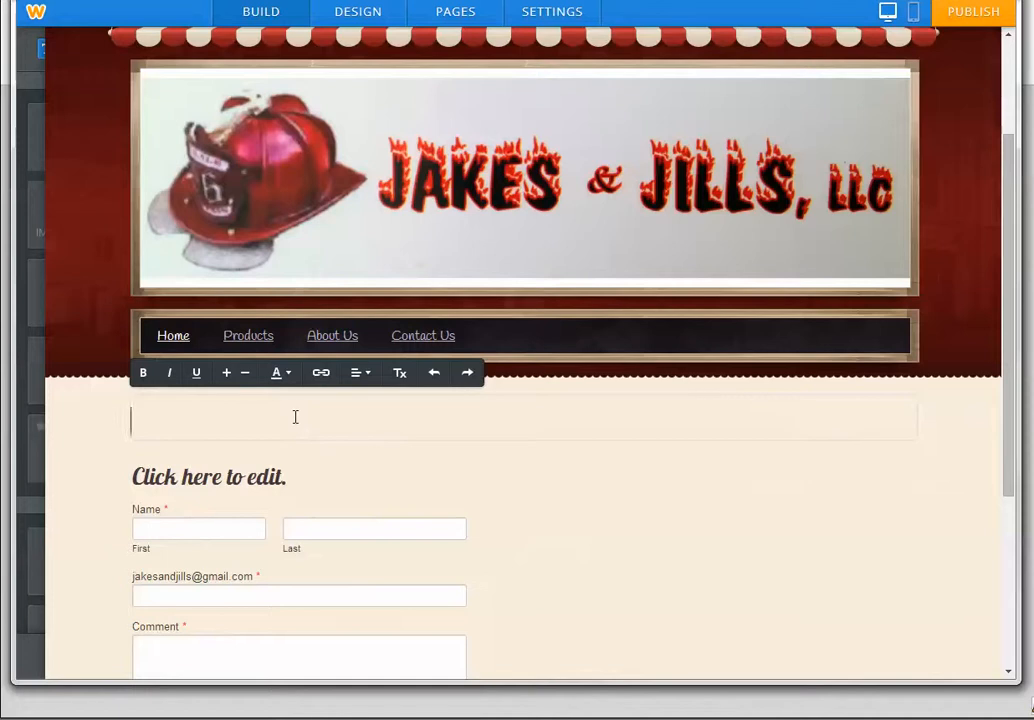
text(Welcome)
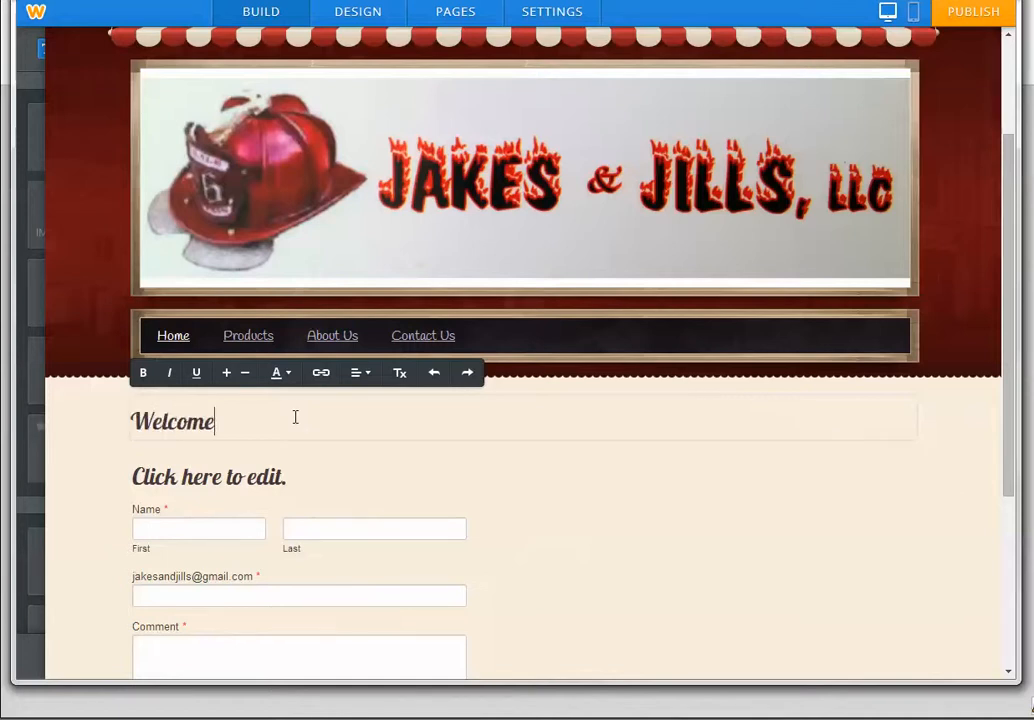
text( to my page!)
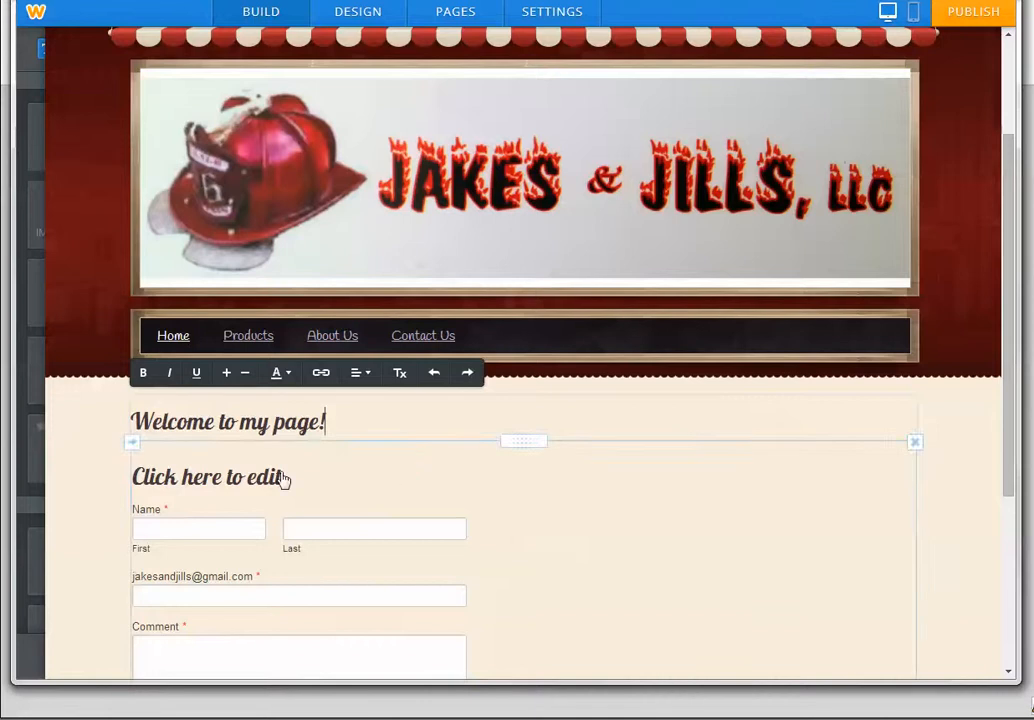
Add a text element below the welcome title and fill it with the paragraph beginning "If you want happiness for an hour, take a nap.".
scroll(92, 470, down, 3)
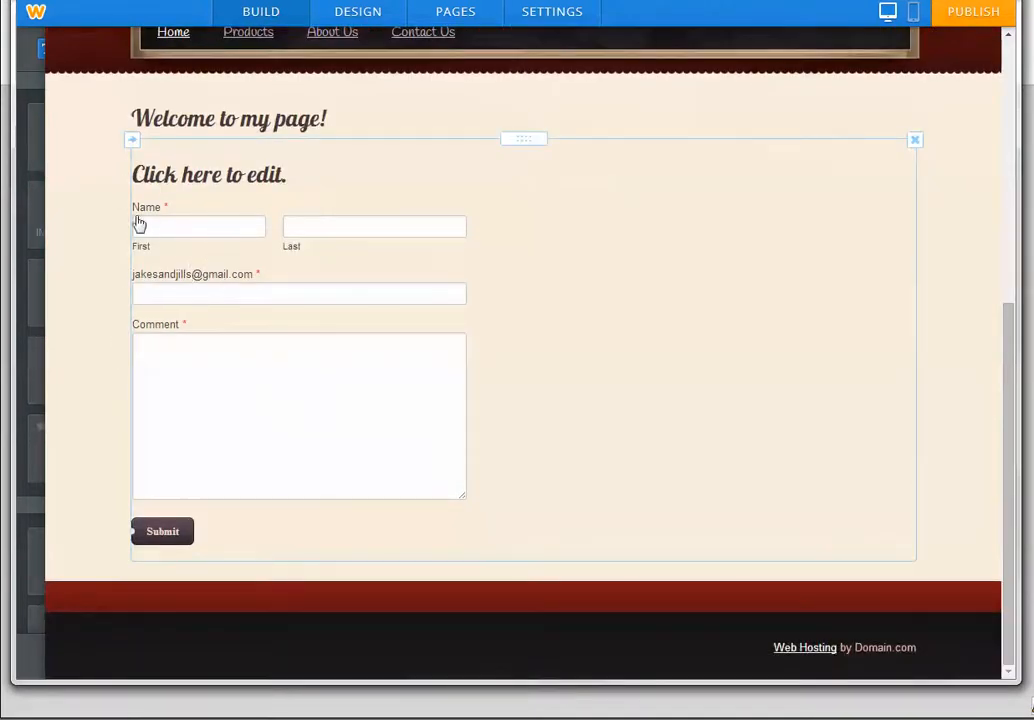
scroll(100, 280, up, 3)
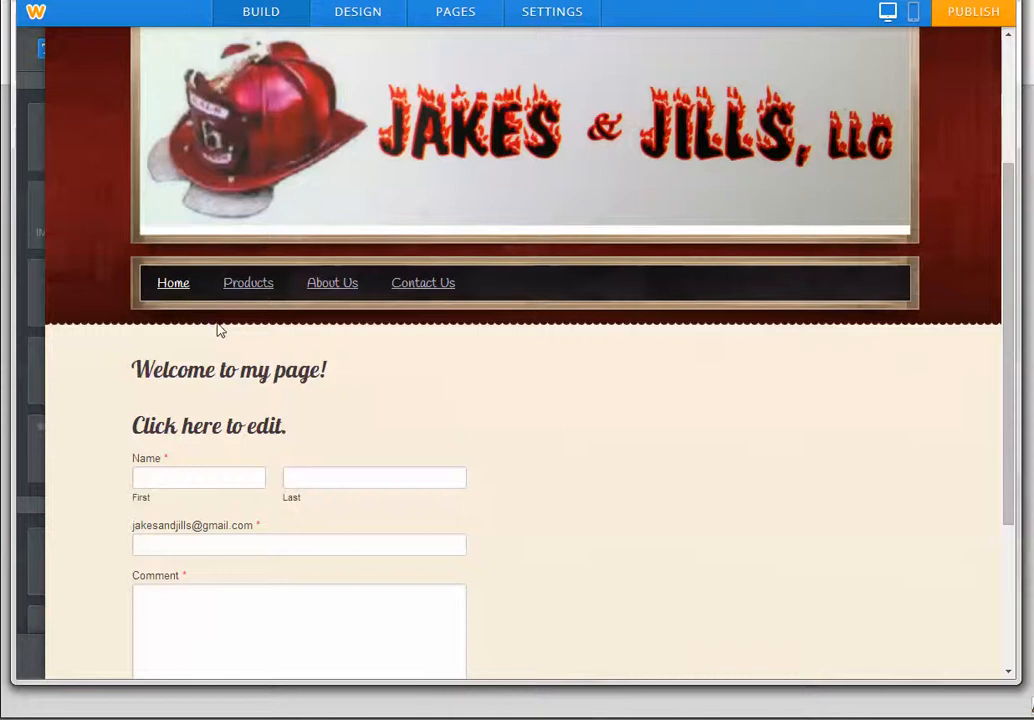
mouse_move(40, 181)
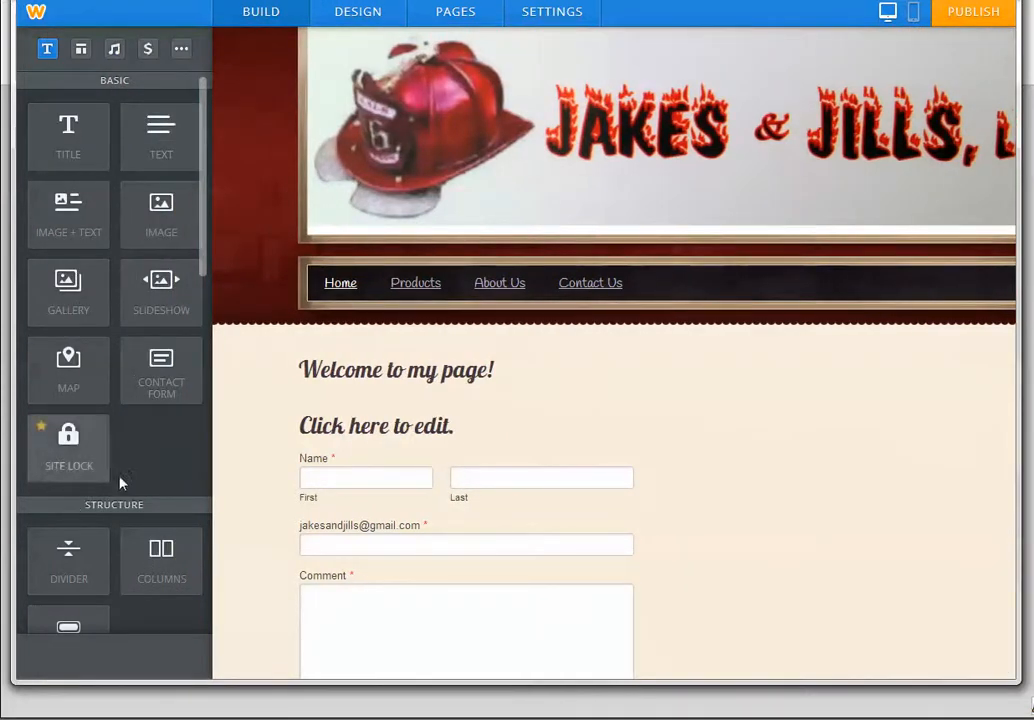
drag(172, 145, 248, 440)
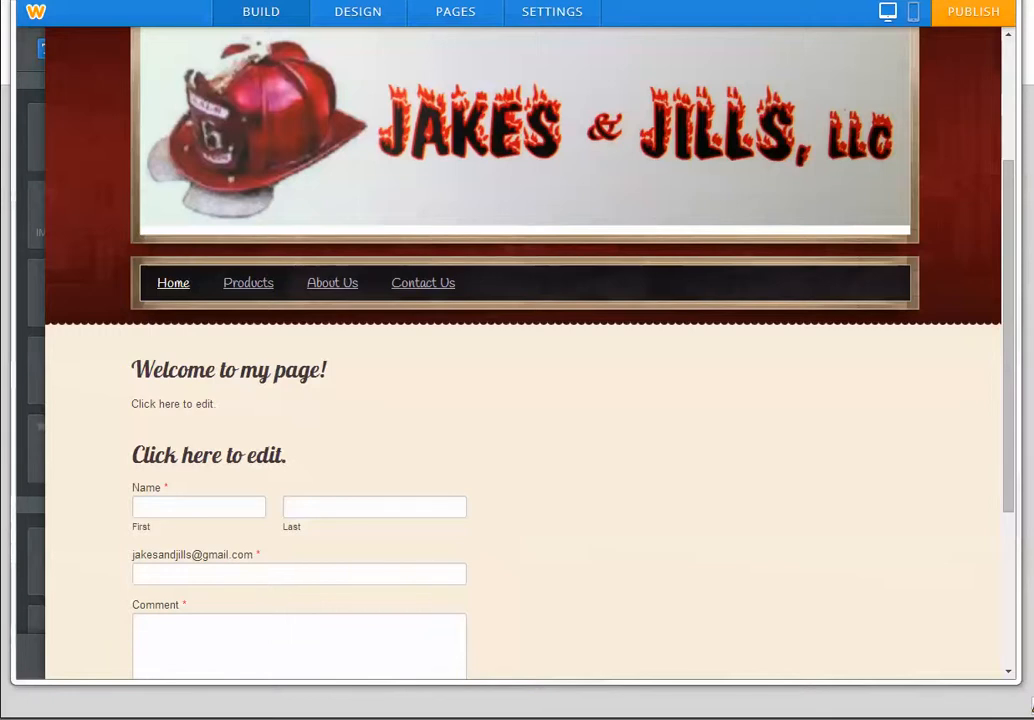
click(194, 405)
text(If you want happiness for an hour, take a nap. If you want happiness for a day, go fishing. If you want happiness for a year, inherit a fortune. If you want happiness for a lifetime, help somebody. To forgive is the highest, most beautiful form of love. In return, you will receive untold peace and happiness. The only true happiness comes from squandering ourselves for a purpose. Persons thankful for the little things are certain to be the ones with much to be thankful for. Thousands of candles can be lighted from a single candle, and the life of the candle will not be shortened. Happiness never decreases by being shared. Love is that condition in which the happiness of another person is essential to your own.)
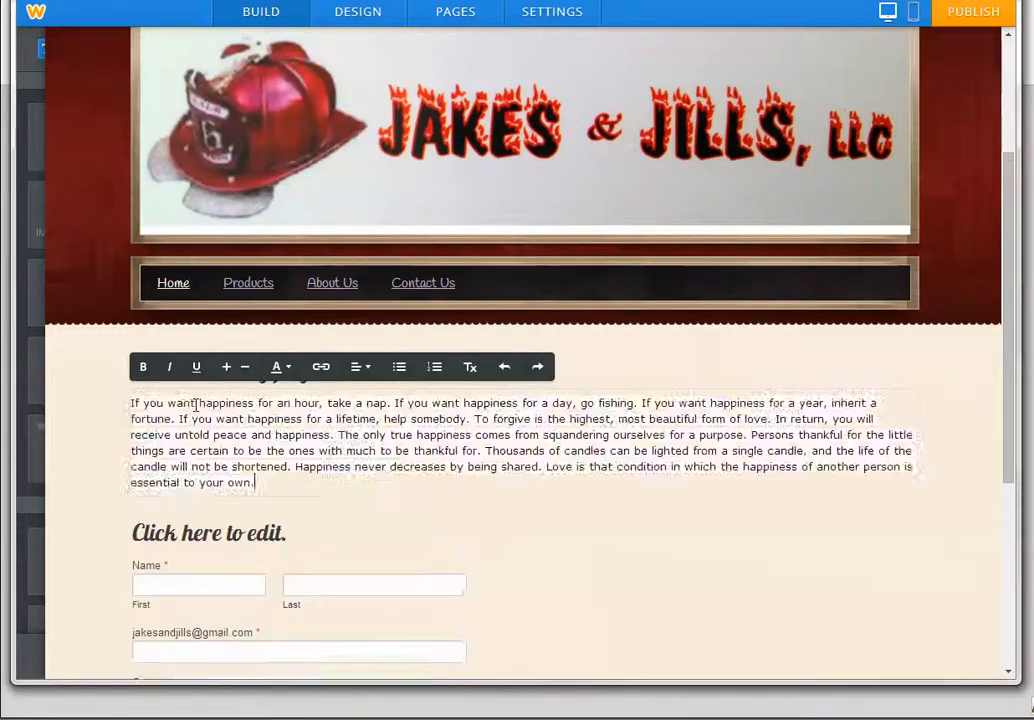
click(97, 461)
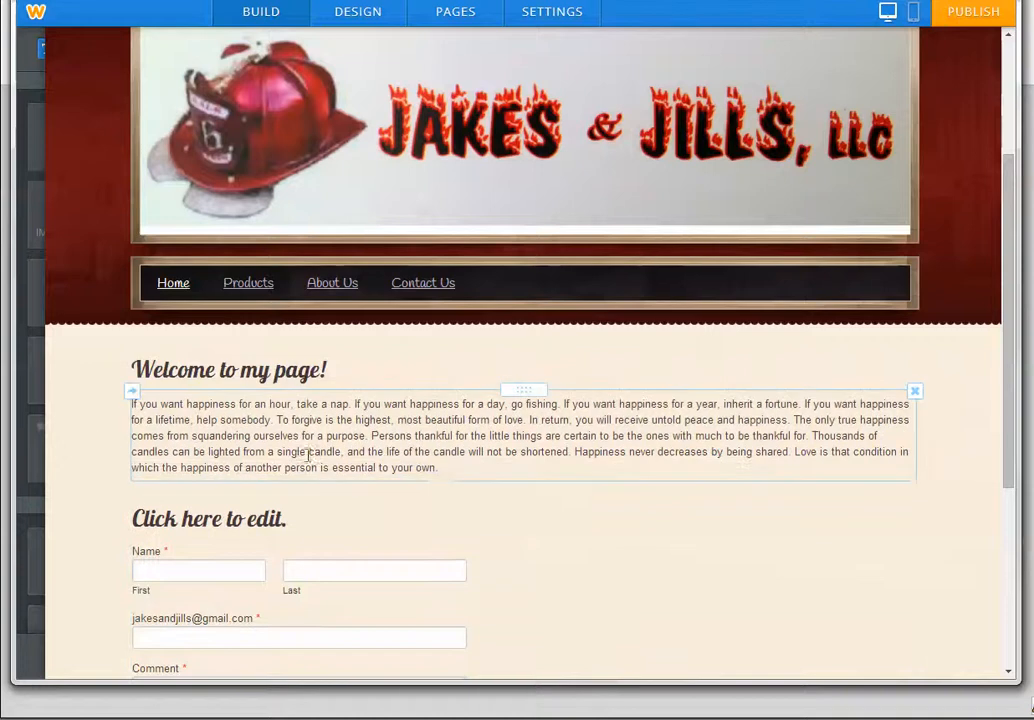
Change the whole happiness paragraph's text color to dark red.
drag(438, 468, 130, 403)
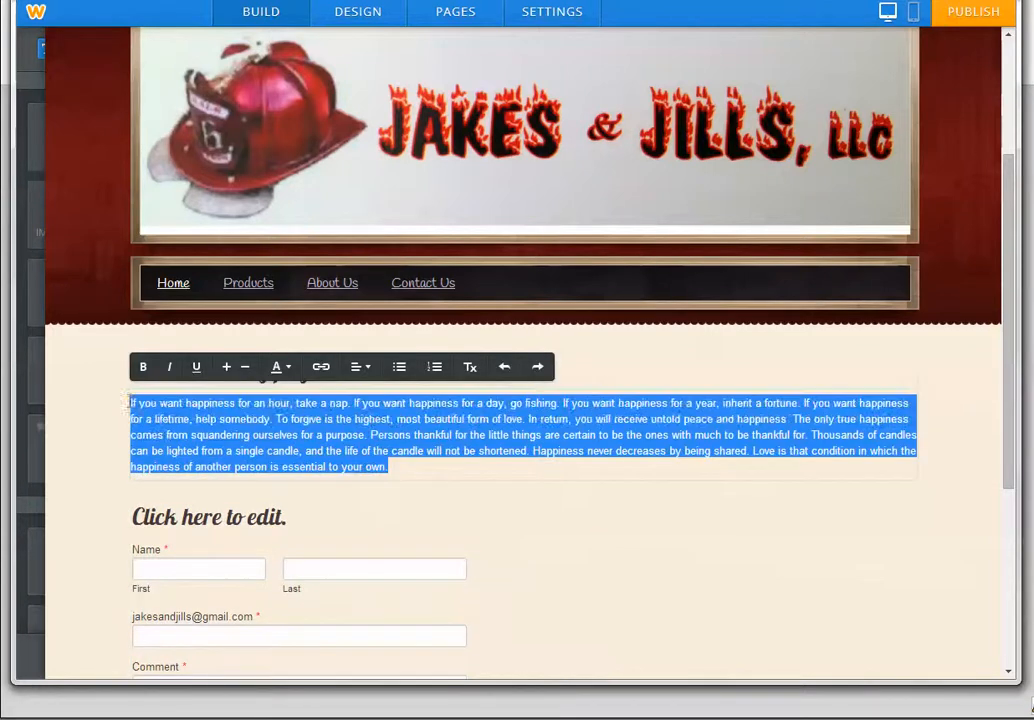
click(285, 367)
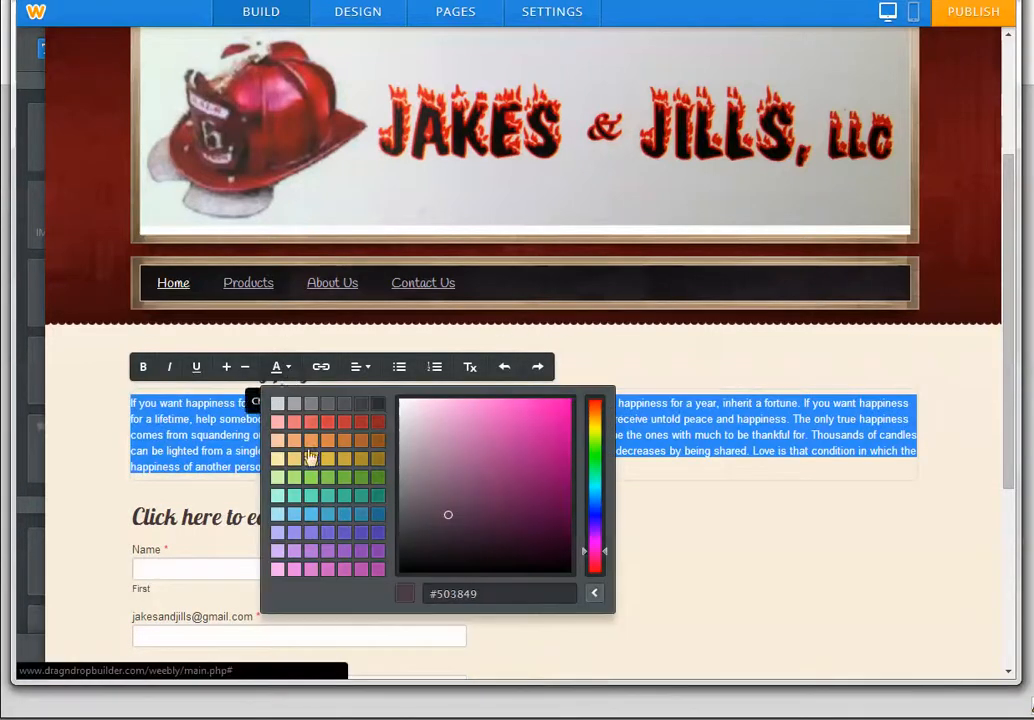
click(377, 420)
click(389, 468)
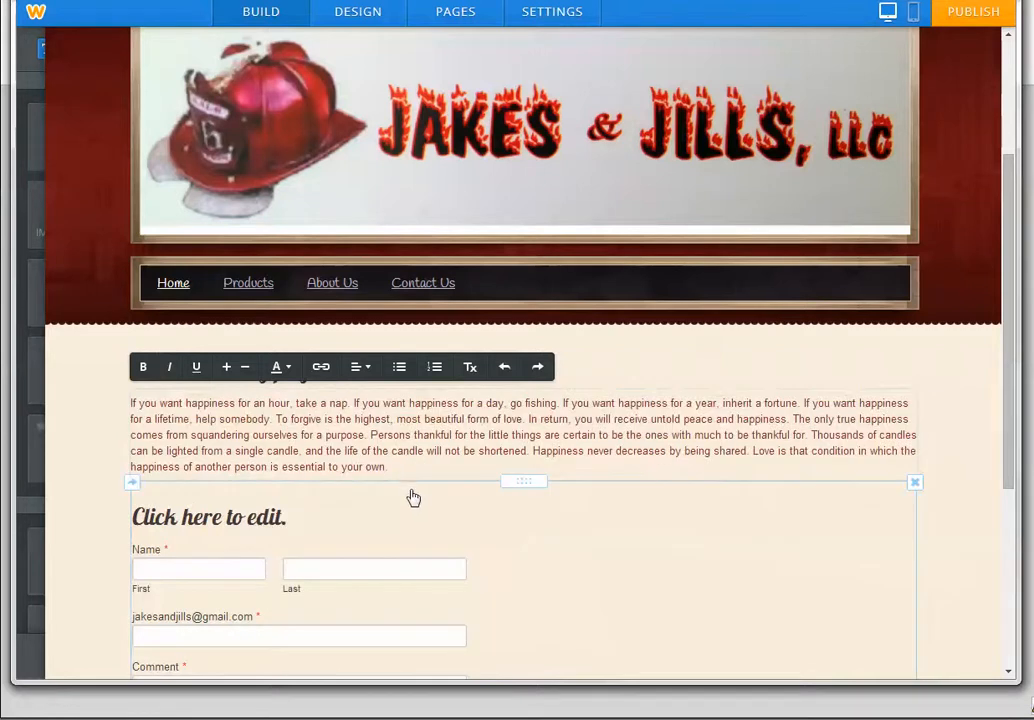
Change the whole happiness paragraph's text color back to dark gray.
drag(386, 466, 115, 397)
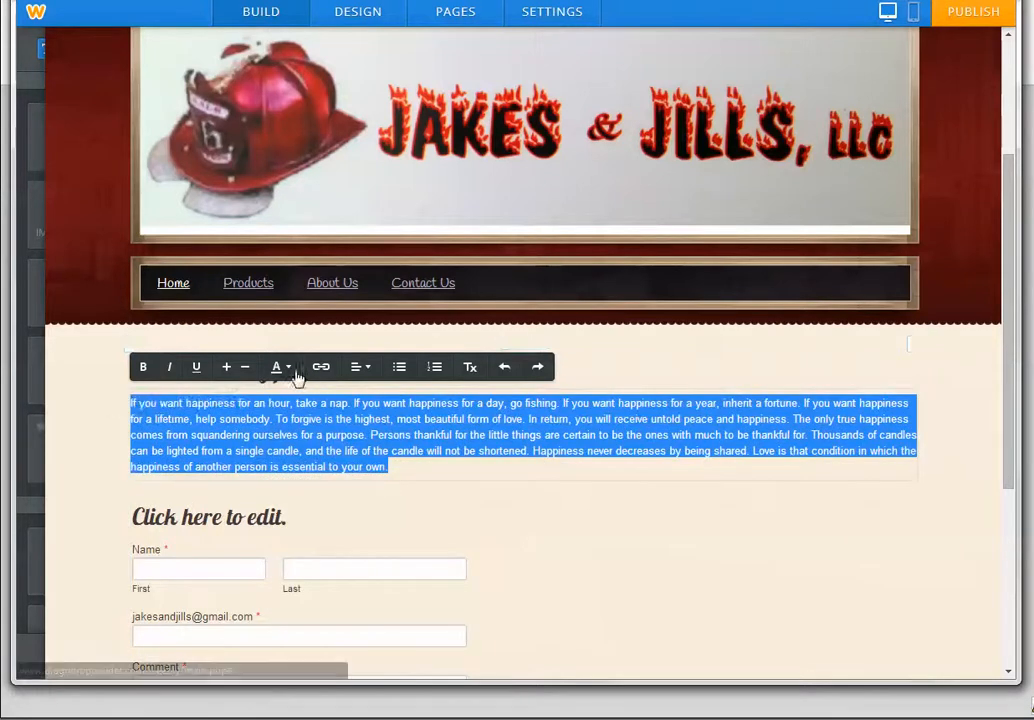
click(295, 372)
click(369, 413)
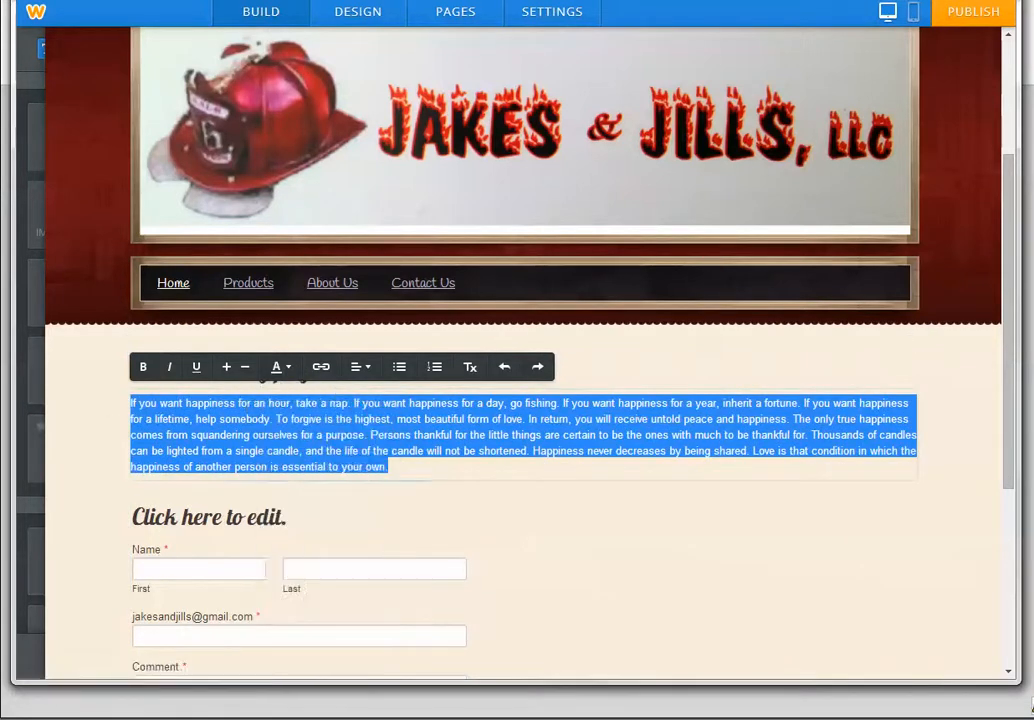
click(274, 496)
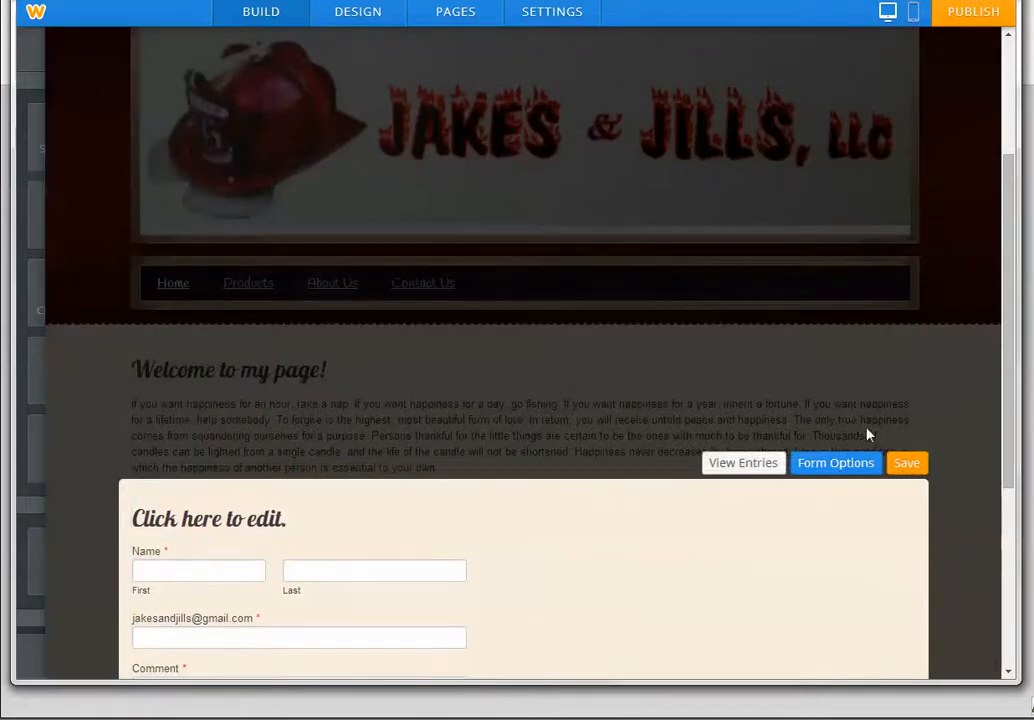
click(906, 466)
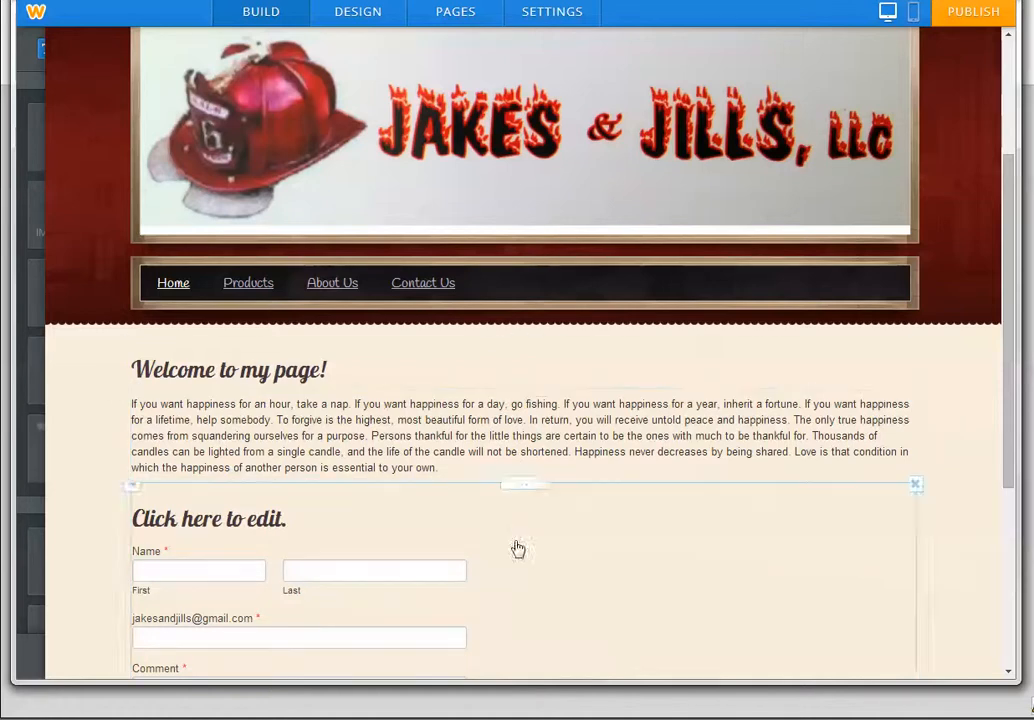
mouse_move(28, 162)
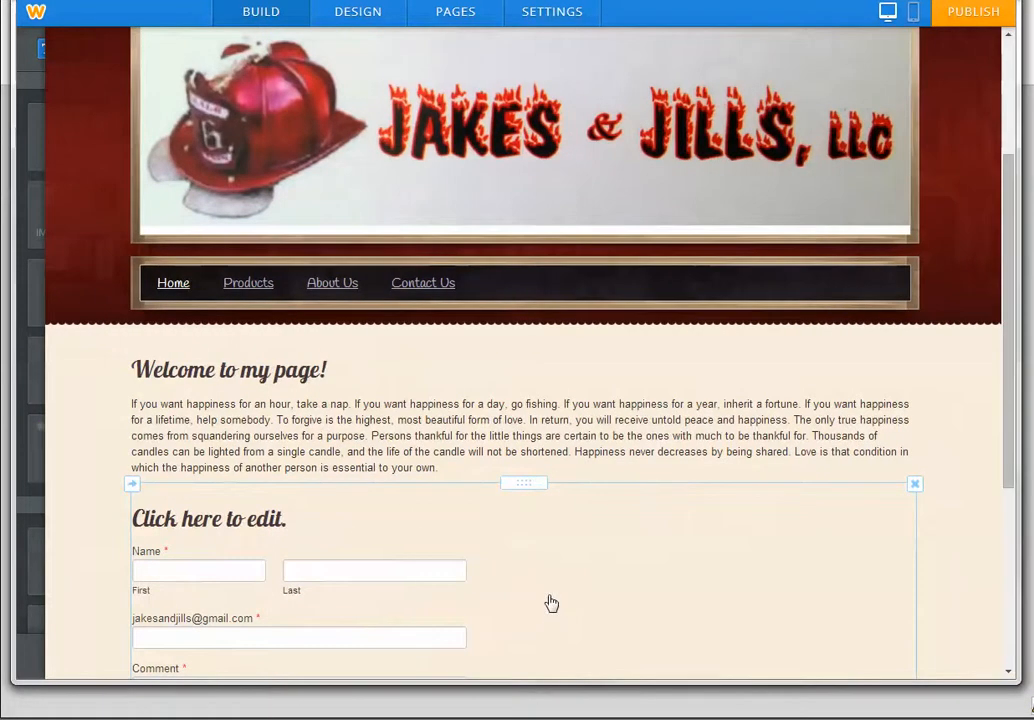
click(461, 430)
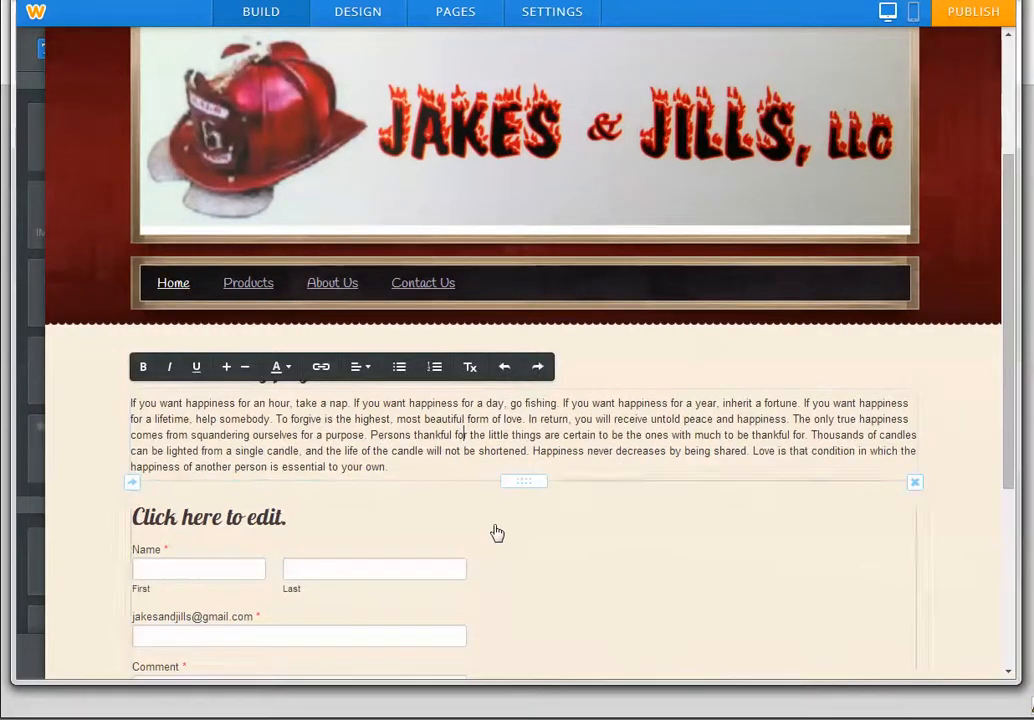
click(491, 510)
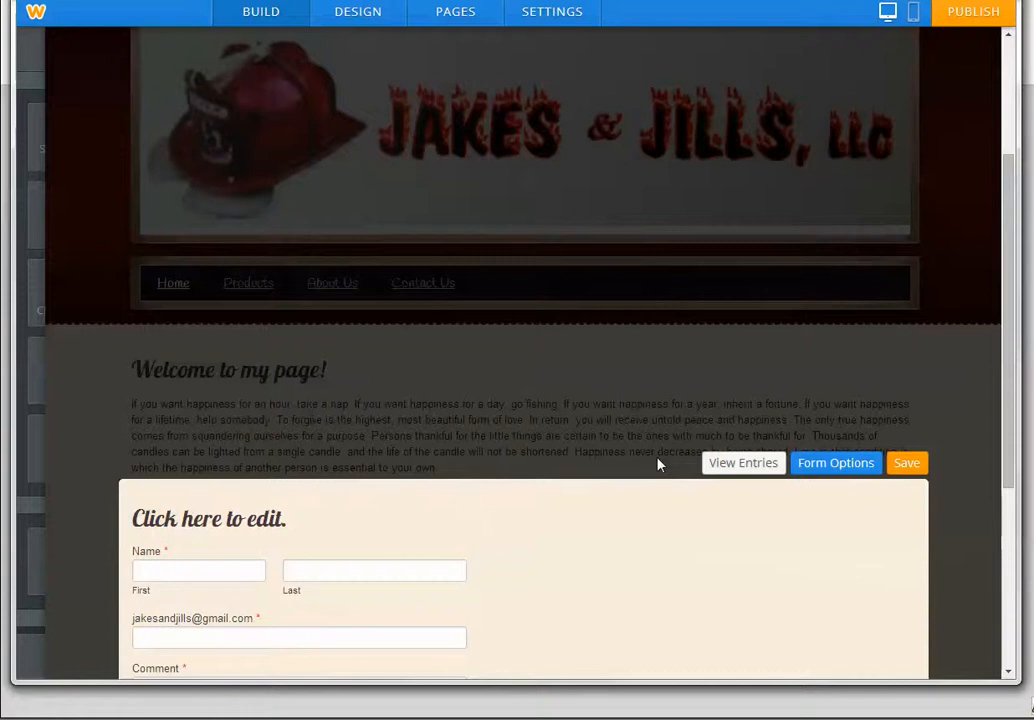
click(904, 464)
click(337, 368)
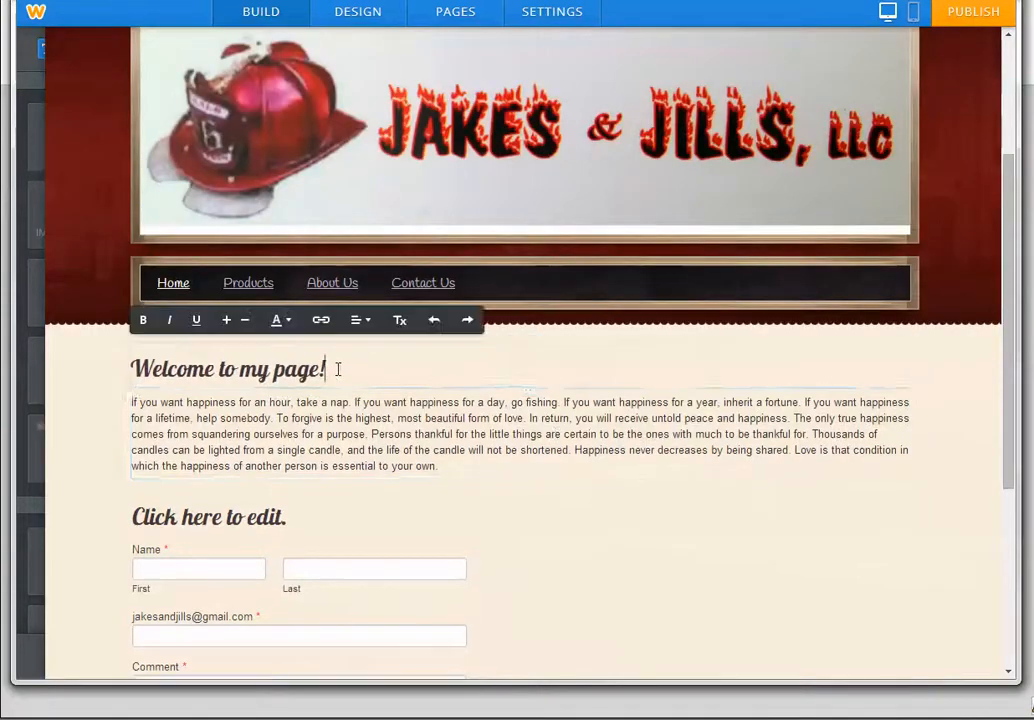
click(371, 433)
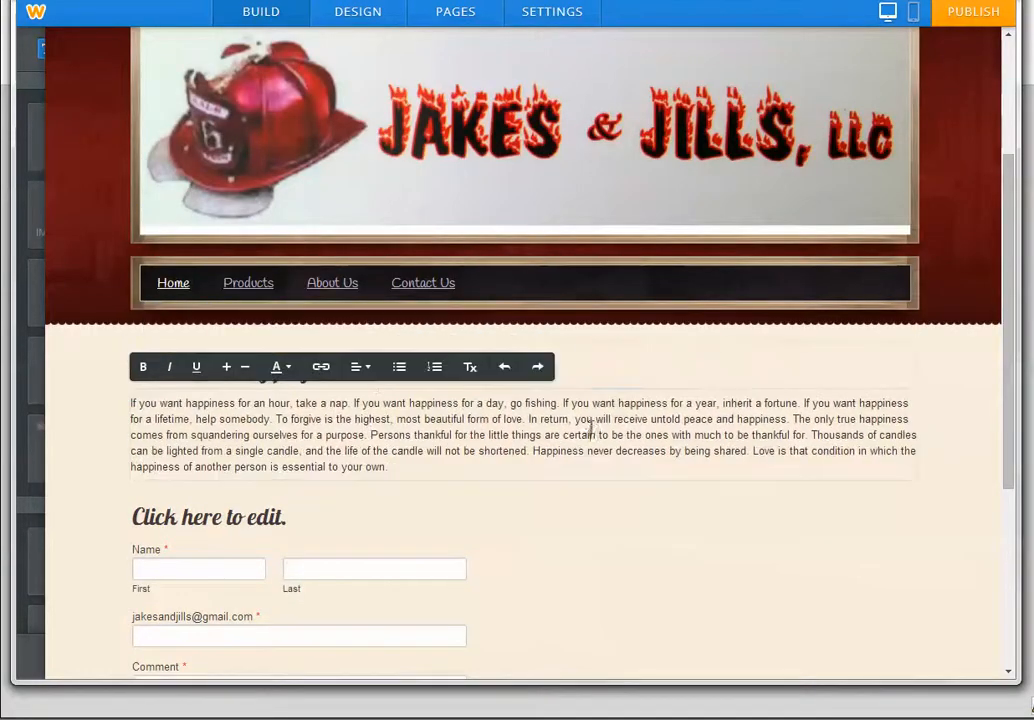
click(589, 368)
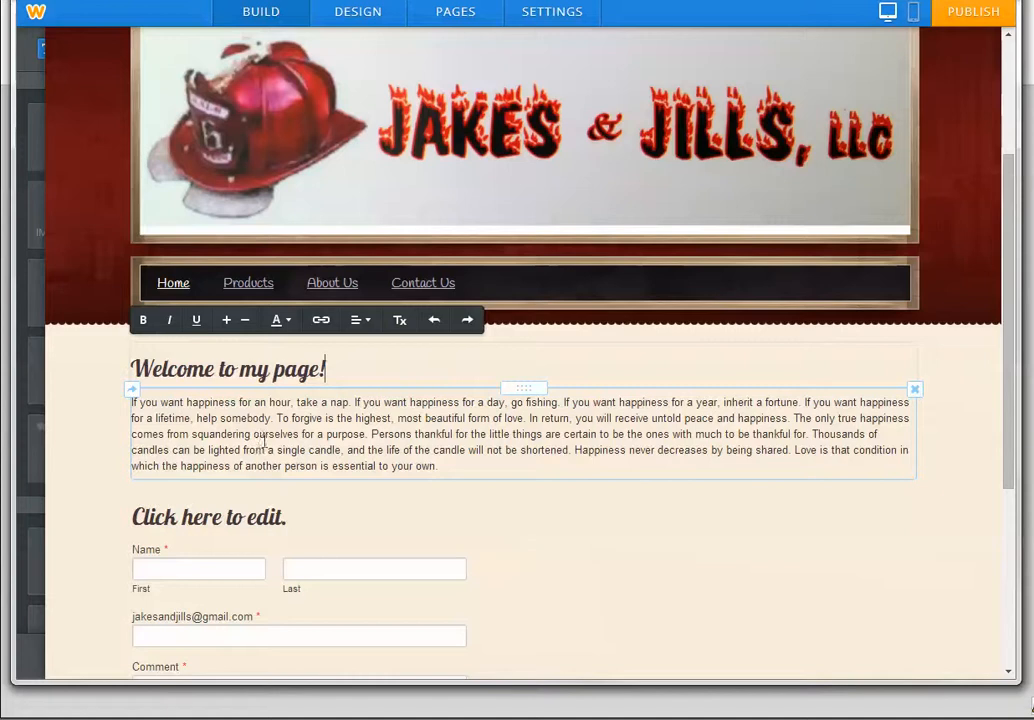
Try larger and smaller font sizes on the "Welcome to my page!" title and leave it slightly enlarged.
drag(344, 373, 129, 368)
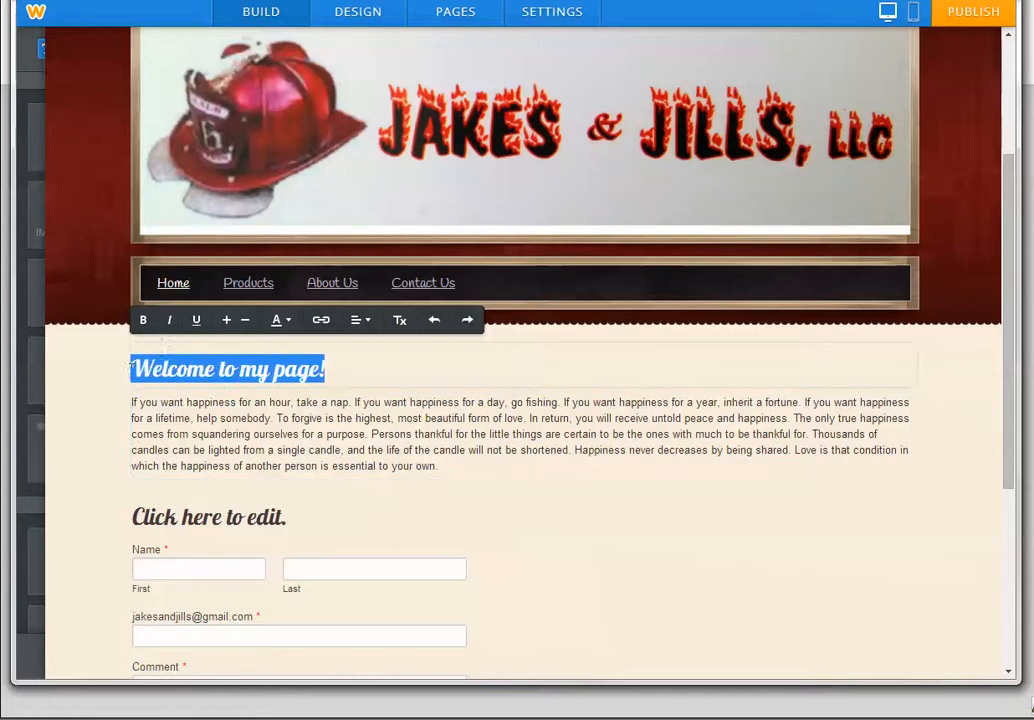
click(360, 320)
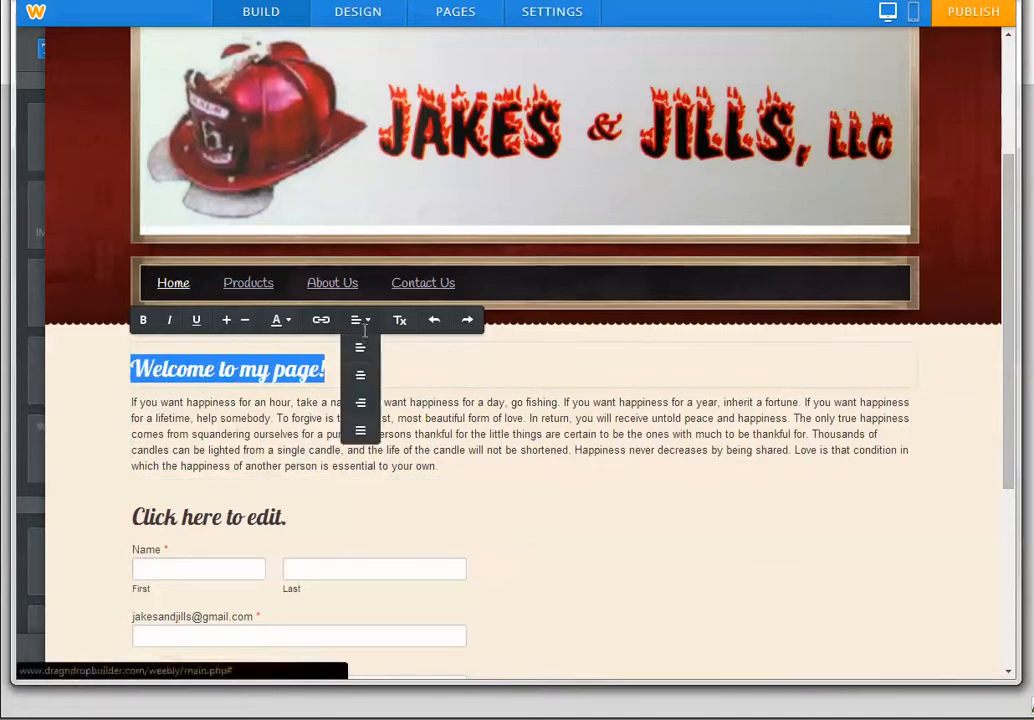
click(229, 328)
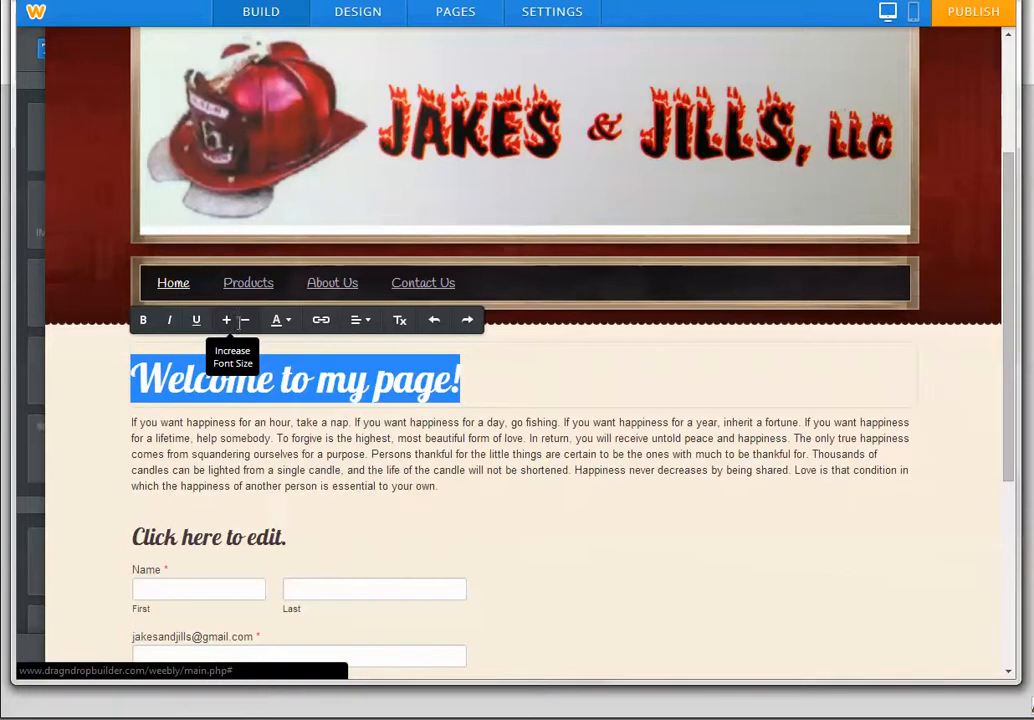
click(244, 322)
click(244, 322)
click(244, 322)
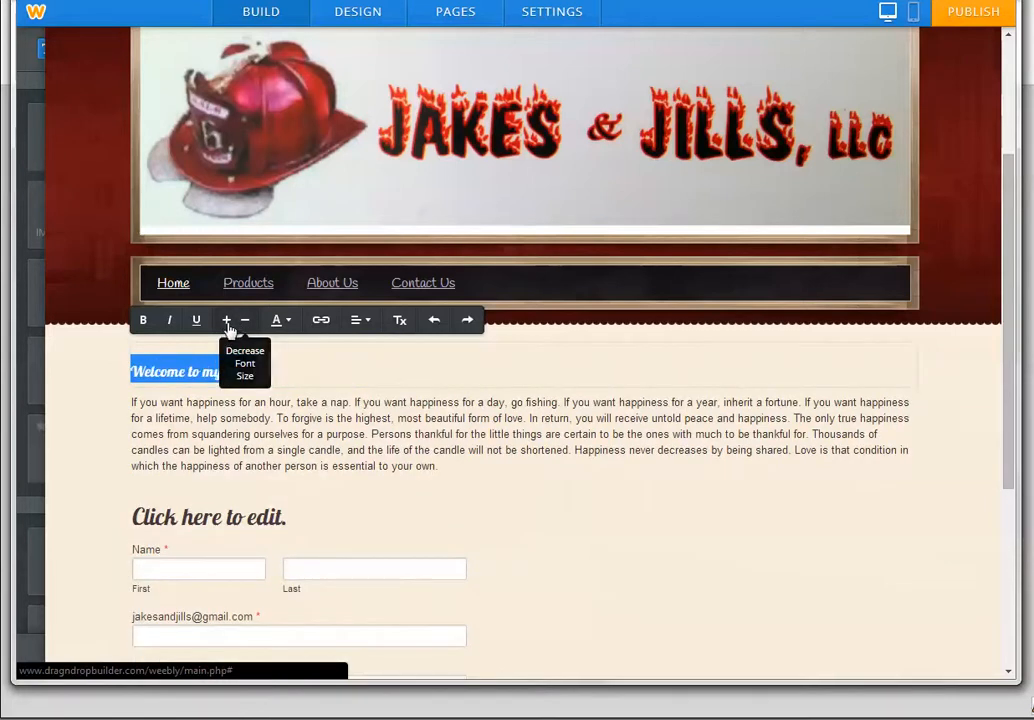
click(228, 324)
click(228, 324)
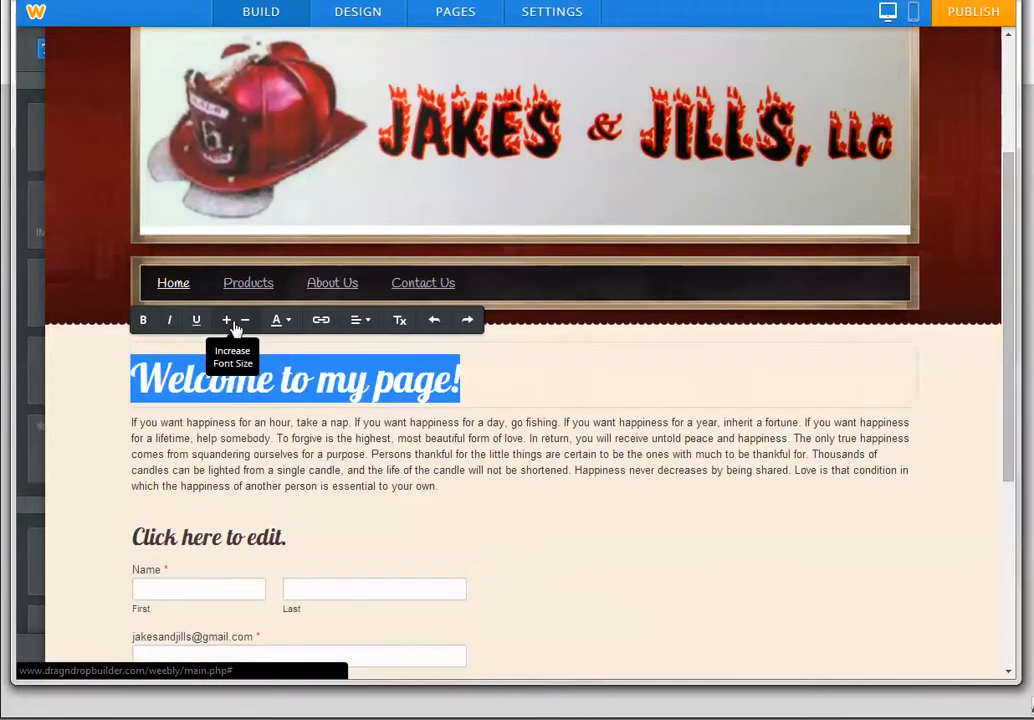
click(245, 322)
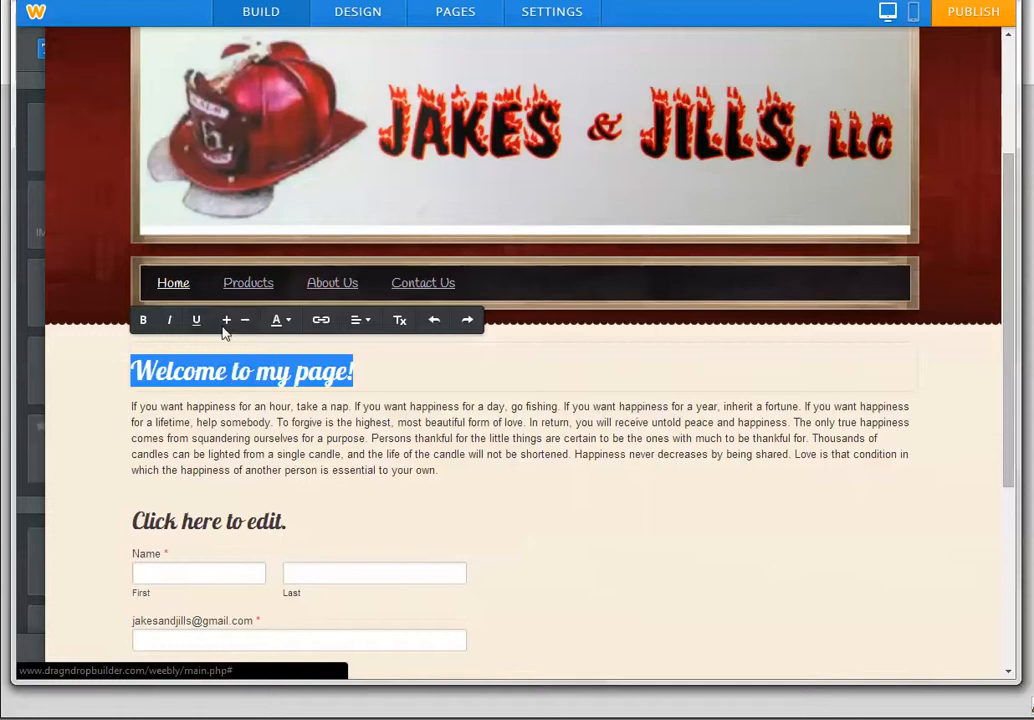
Try bold, italic and underline formatting on the welcome title and remove it again.
click(143, 322)
click(171, 324)
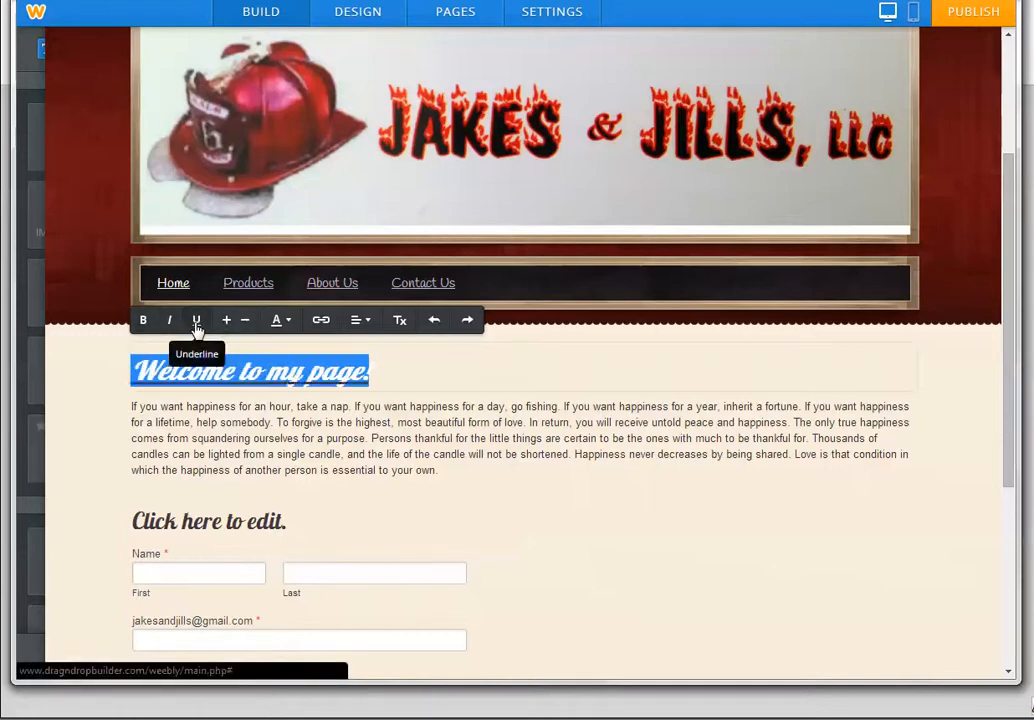
click(143, 320)
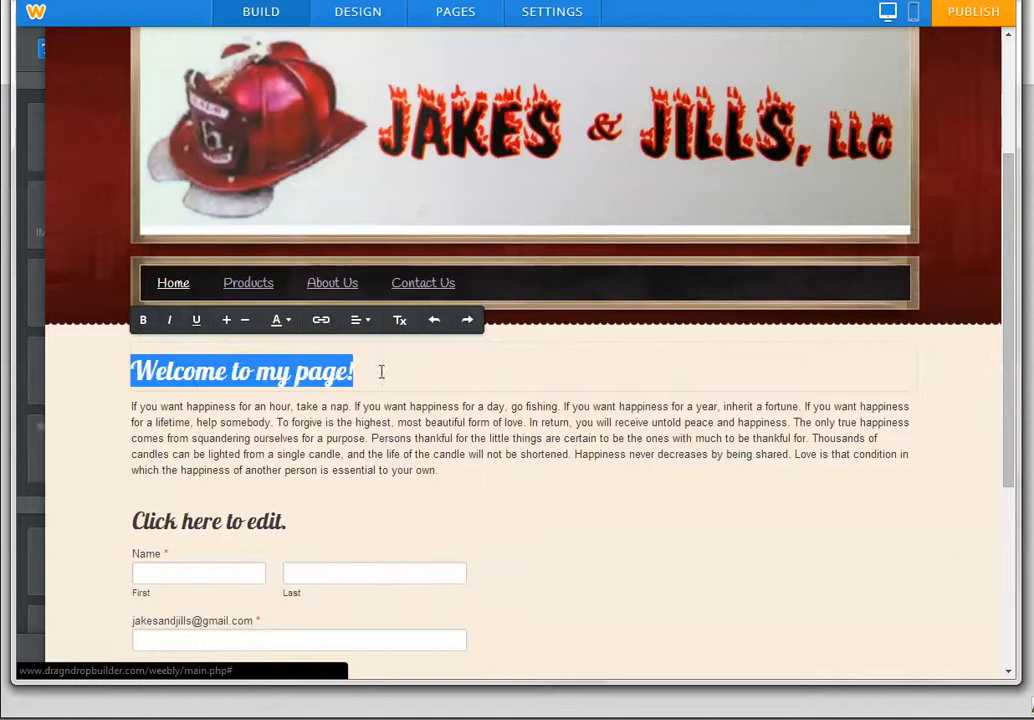
scroll(383, 431, down, 1)
click(400, 380)
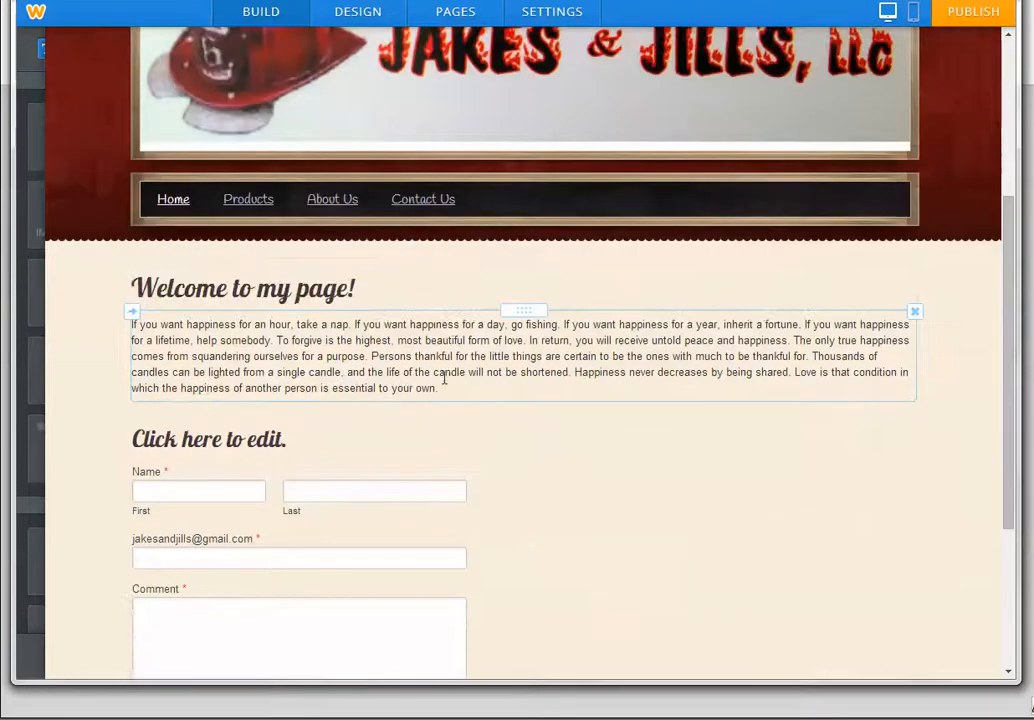
Add an Image + Text element between the happiness paragraph and the contact form.
click(444, 378)
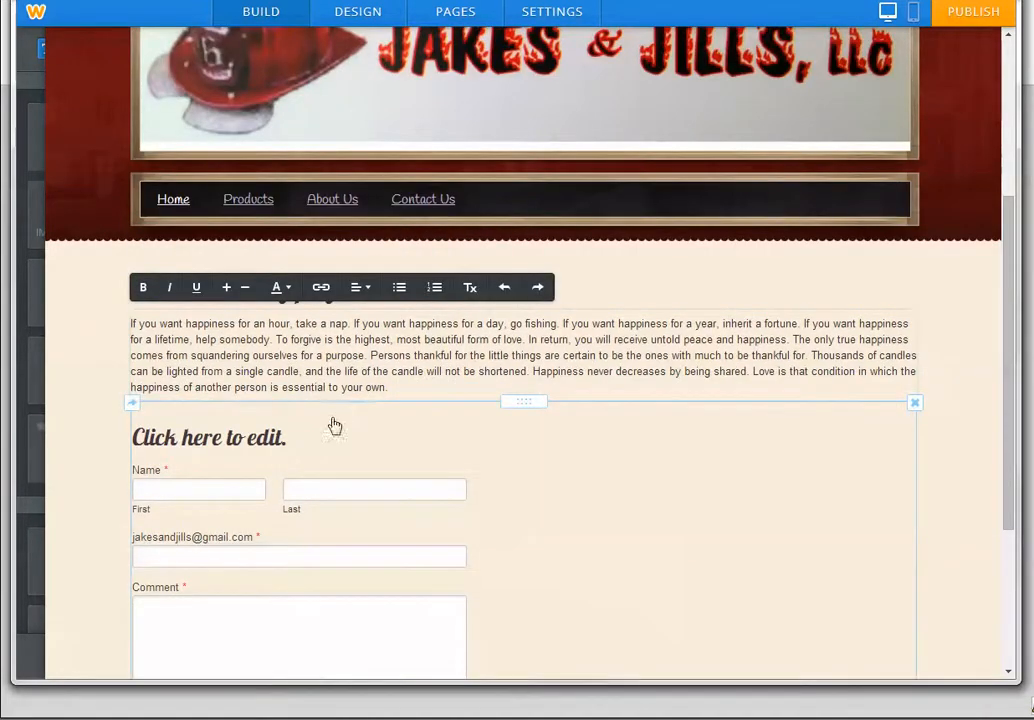
scroll(420, 433, down, 1)
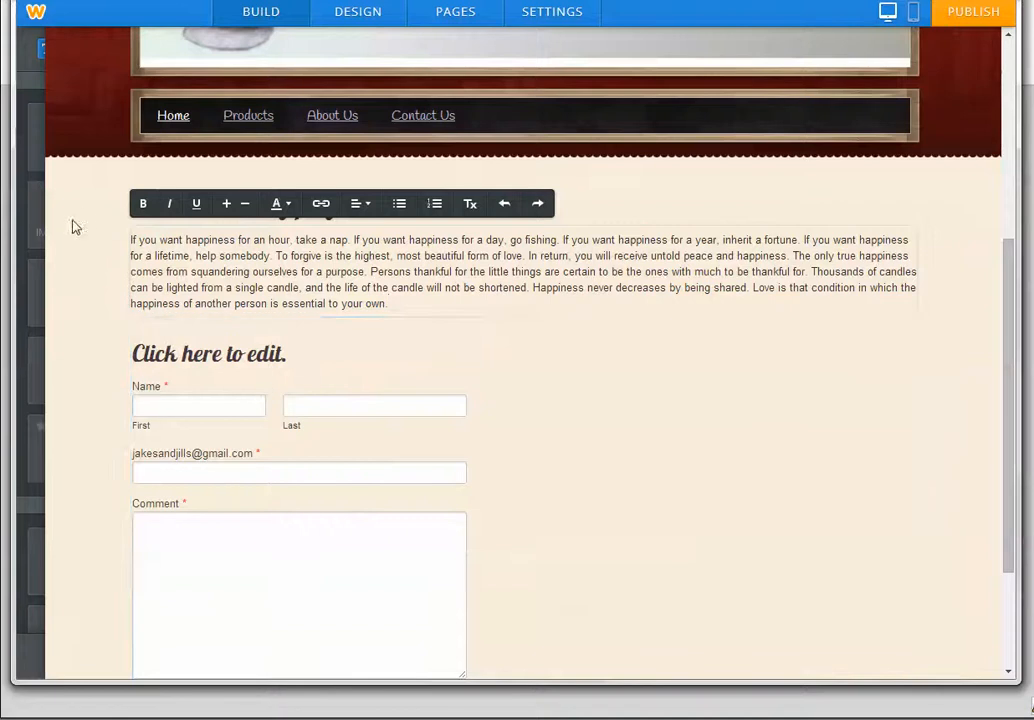
mouse_move(18, 192)
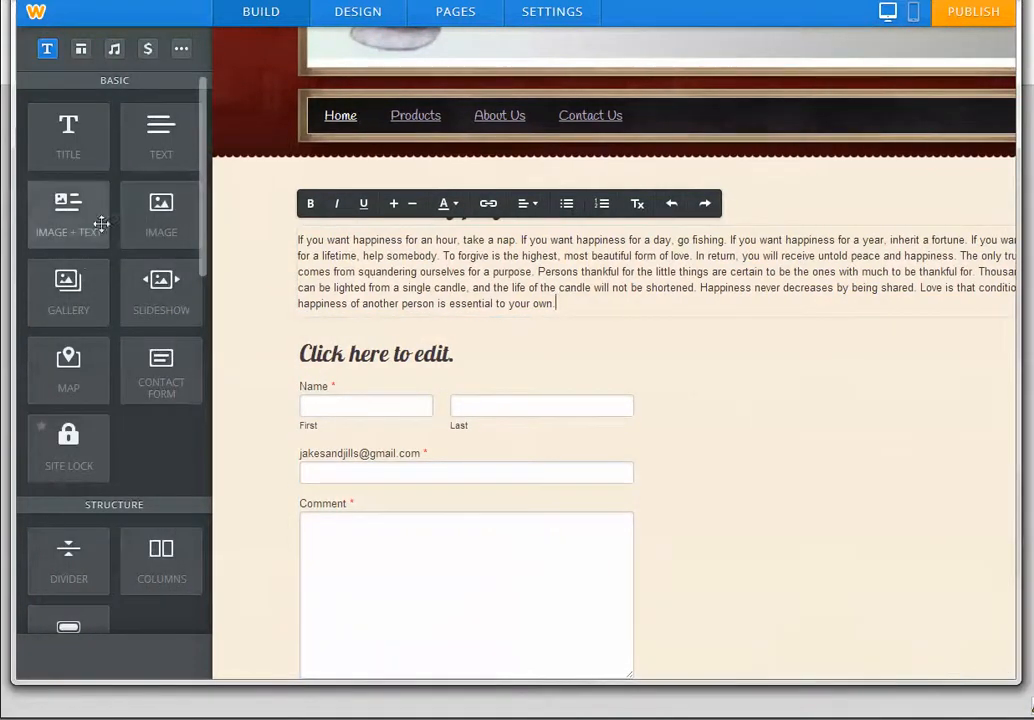
drag(42, 208, 272, 378)
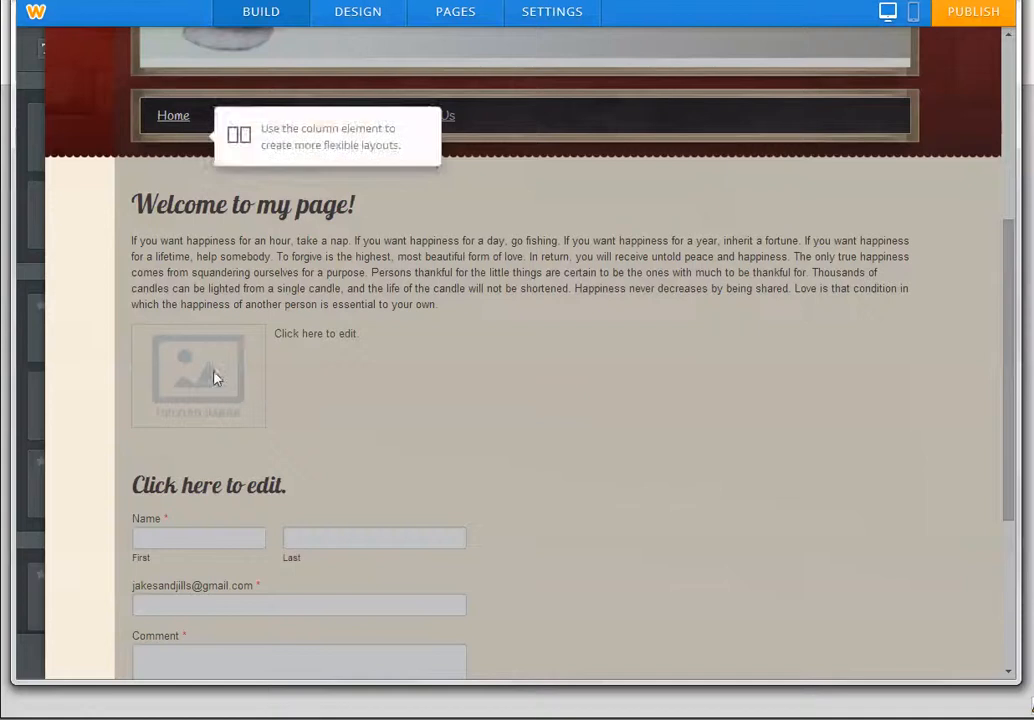
Upload the Chrysanthemum picture from the computer's Sample Pictures folder into the new element's image placeholder.
click(214, 378)
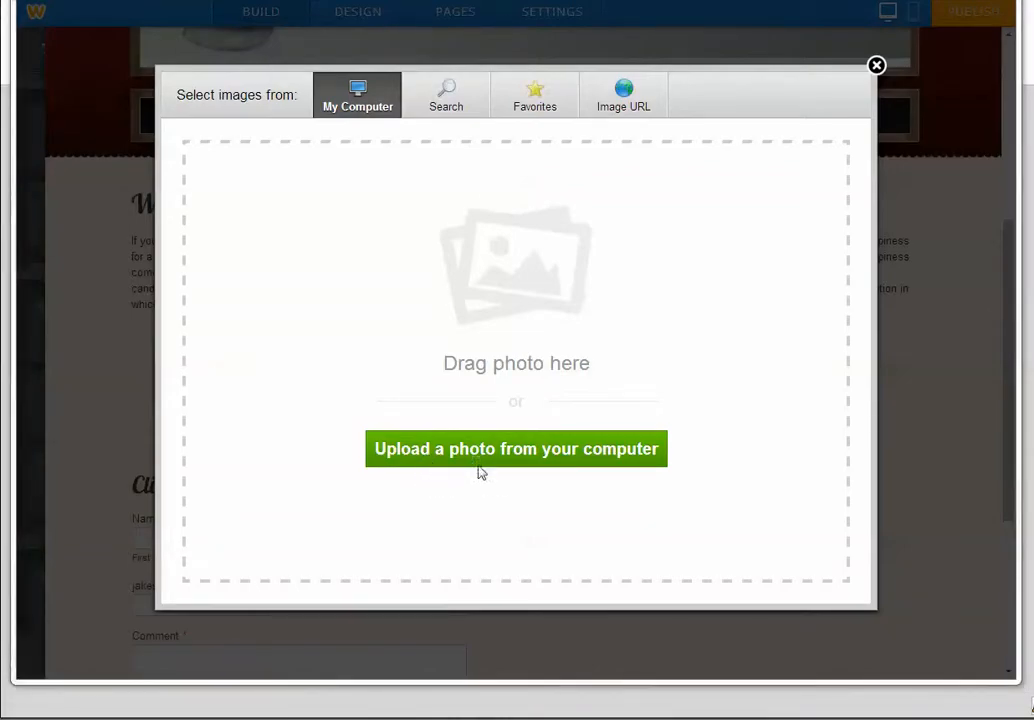
click(469, 468)
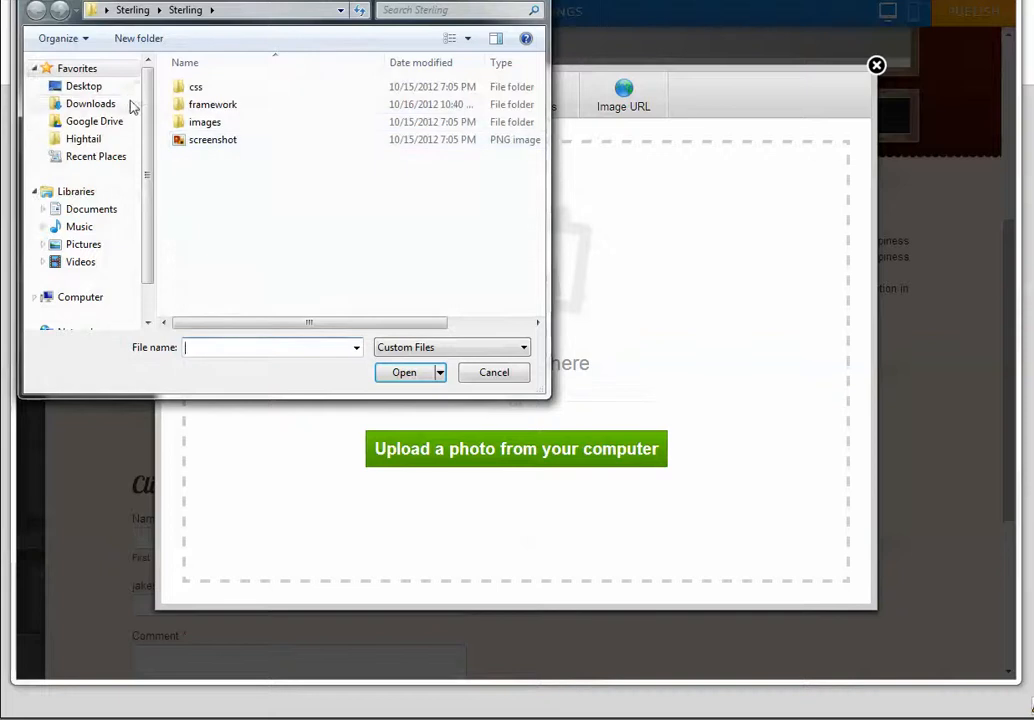
click(88, 244)
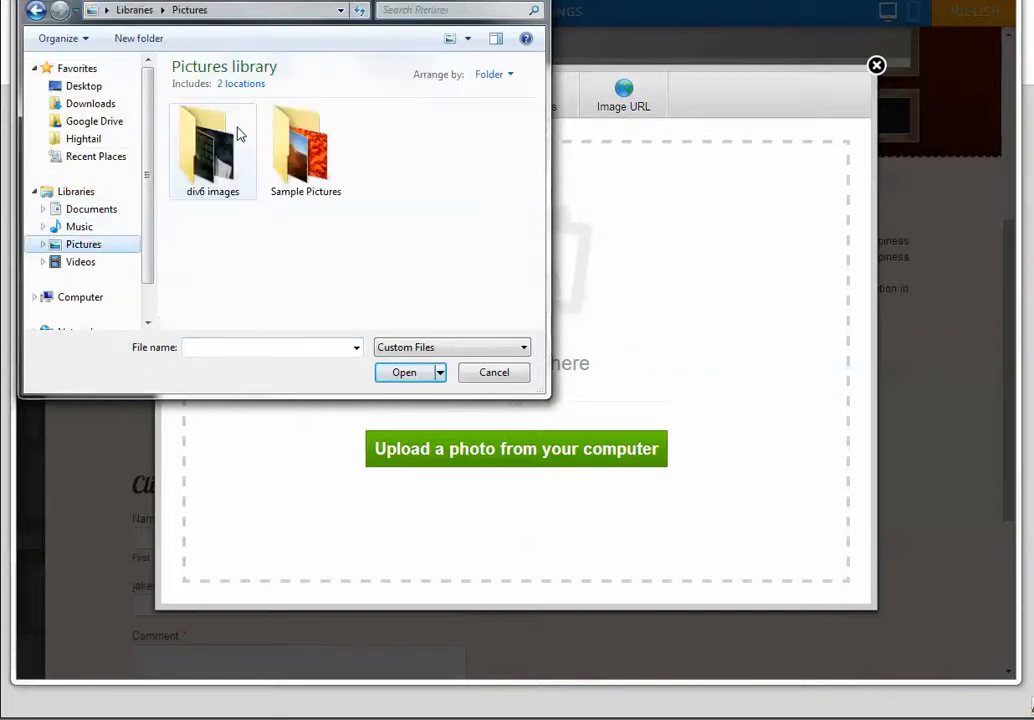
double_click(302, 150)
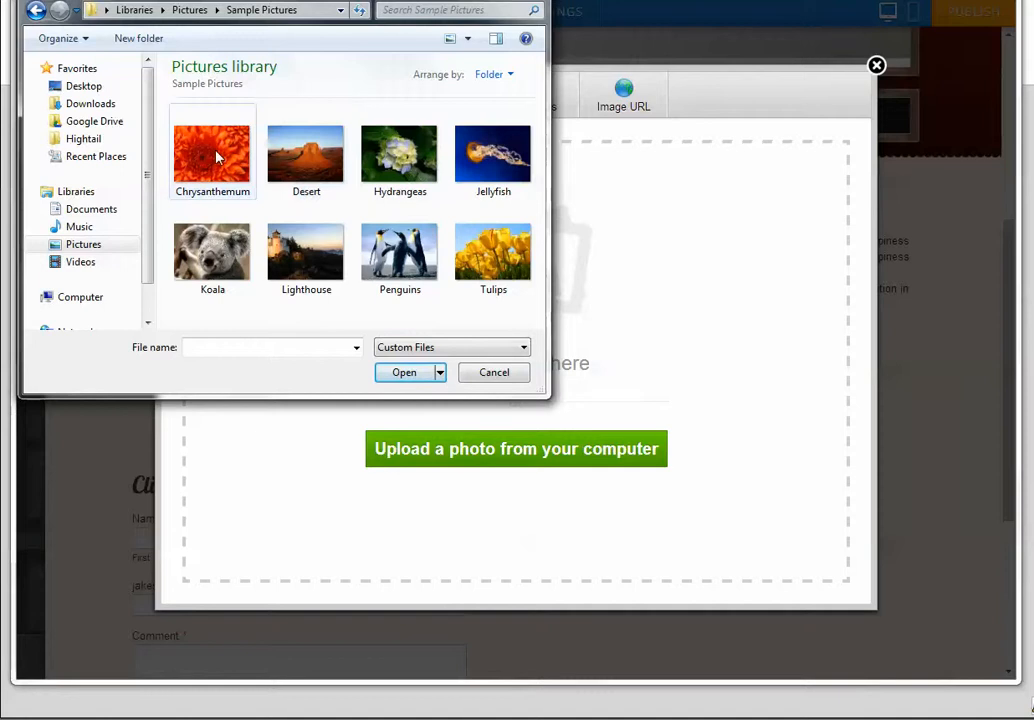
click(217, 157)
click(390, 370)
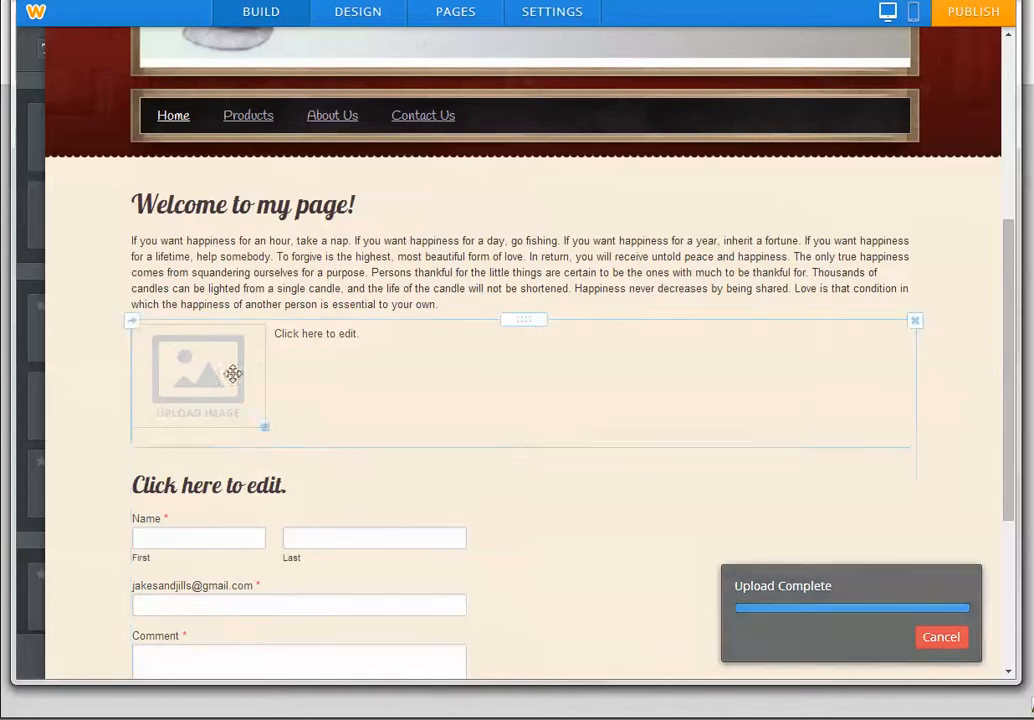
Shrink the chrysanthemum image slightly and turn on its Lightbox option.
click(317, 386)
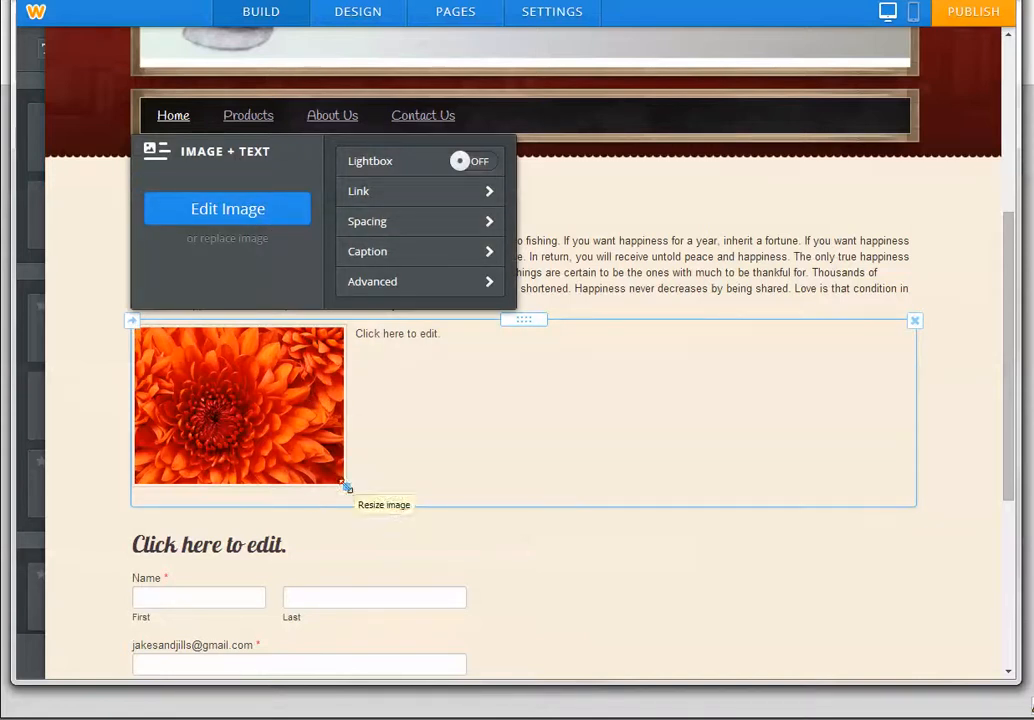
drag(346, 487, 302, 468)
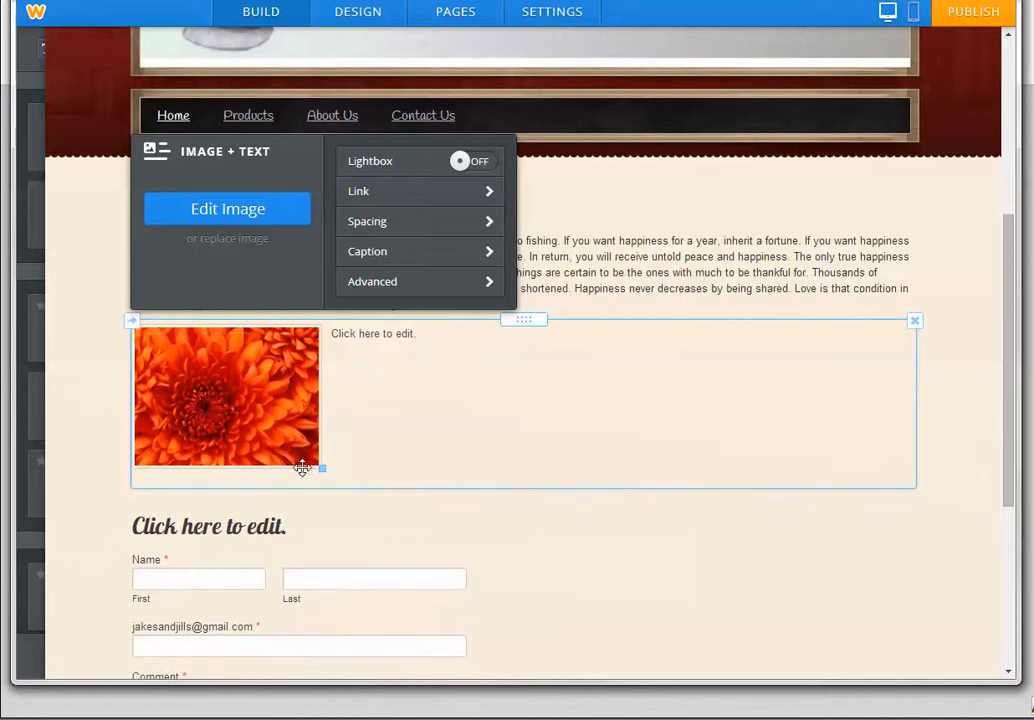
click(476, 167)
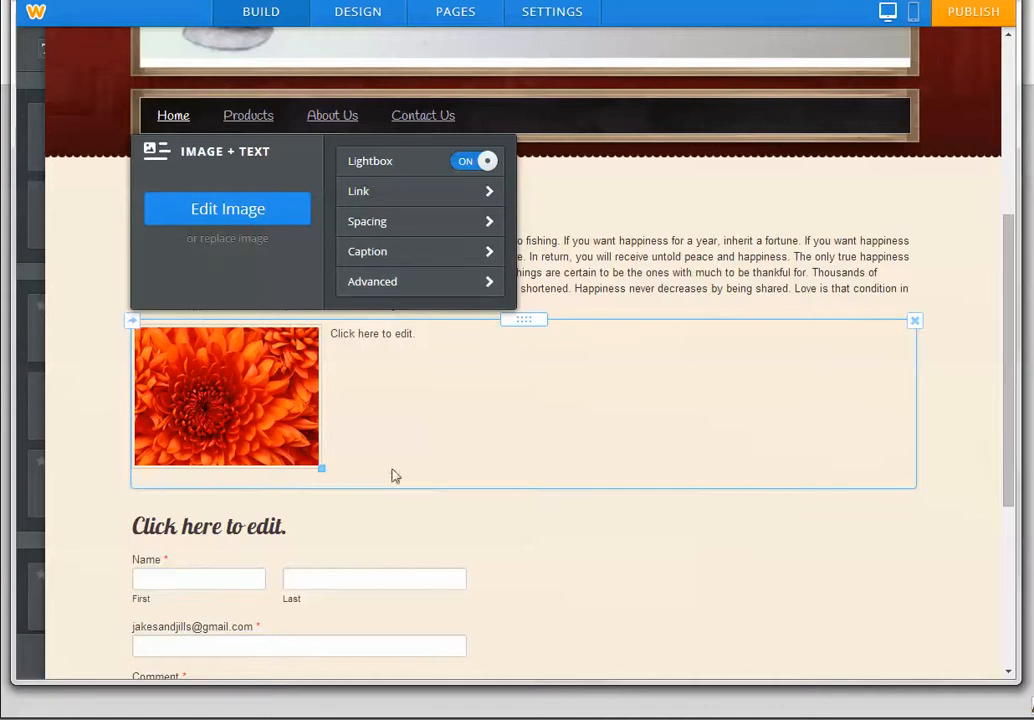
click(440, 375)
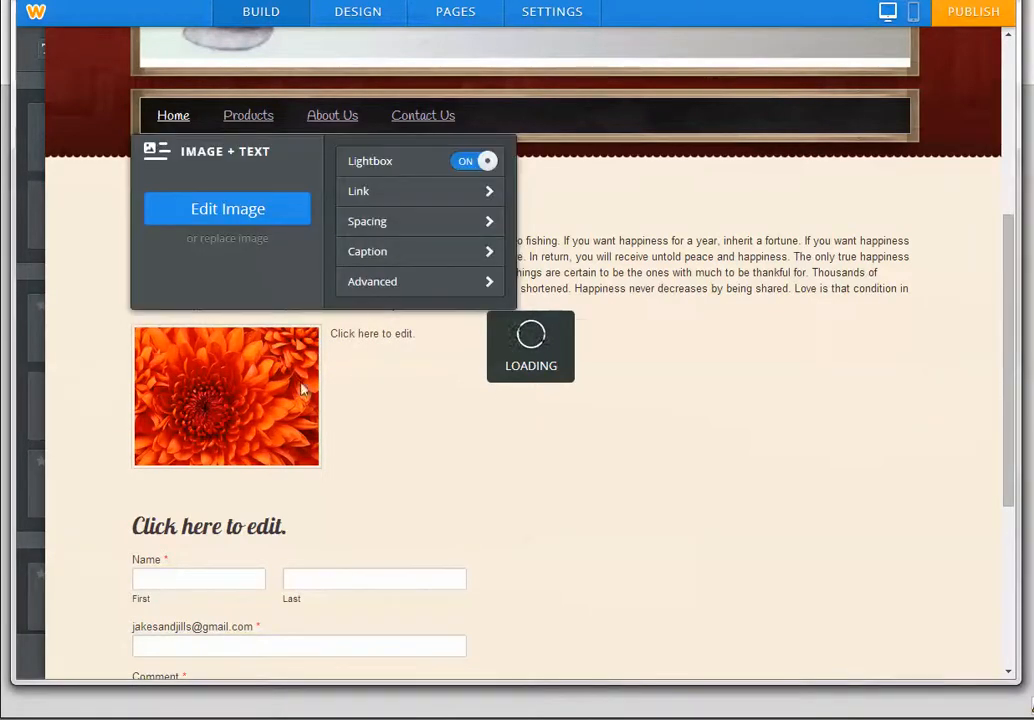
click(567, 346)
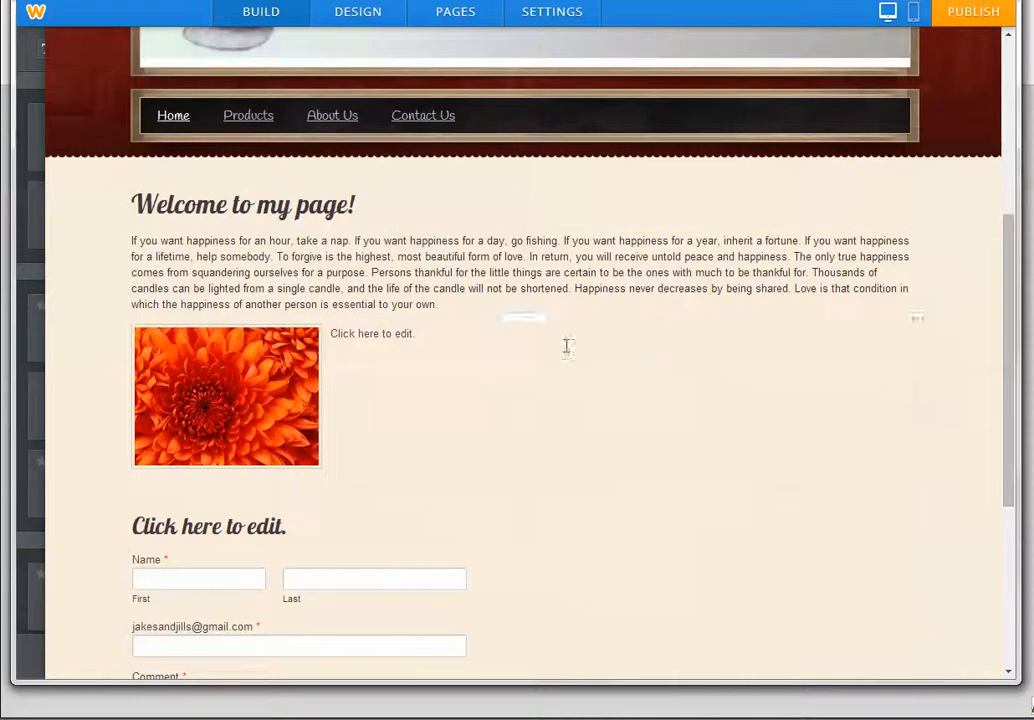
Fill the text beside the chrysanthemum image with the paragraph beginning "There are some days when I think I am going to die from an overdose of satisfaction.".
click(461, 339)
text(There are some days when I think I am going to die from an overdose of satisfaction. We act as though comfort and luxury were the chief requirements of life, when all that we need to make us happy is something to be enthusiastic about. The only true happiness comes from squandering ourselves for a purpose. Happiness does not depend on outward things, but on the way we see them. Persons thankful for the little things are certain to be the ones with much to be thankful for.)
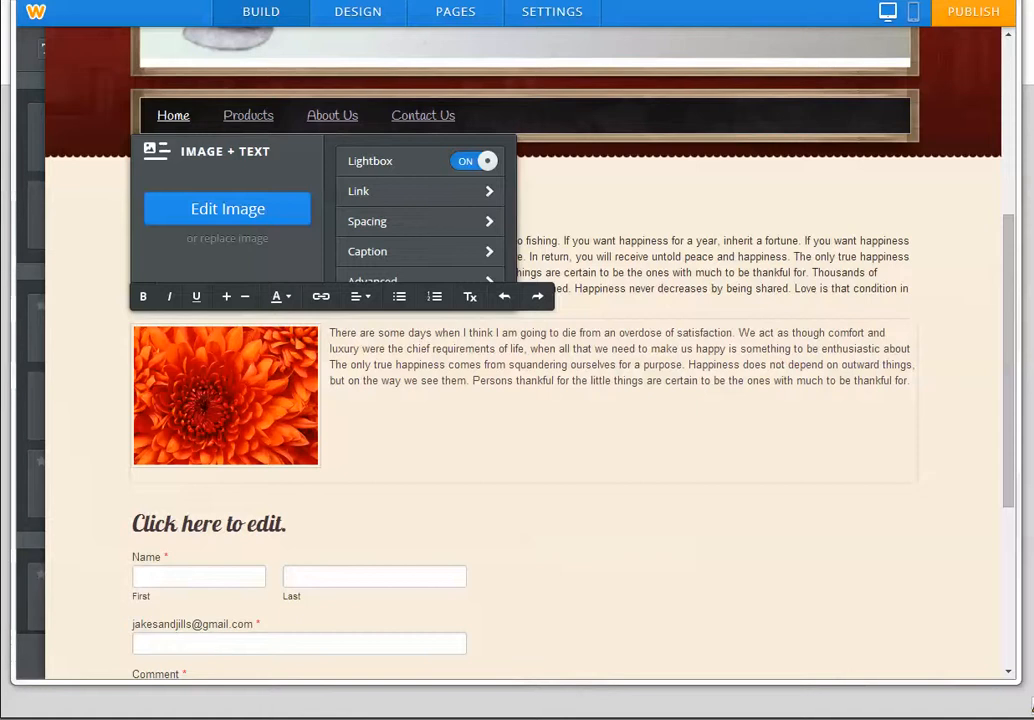
click(668, 453)
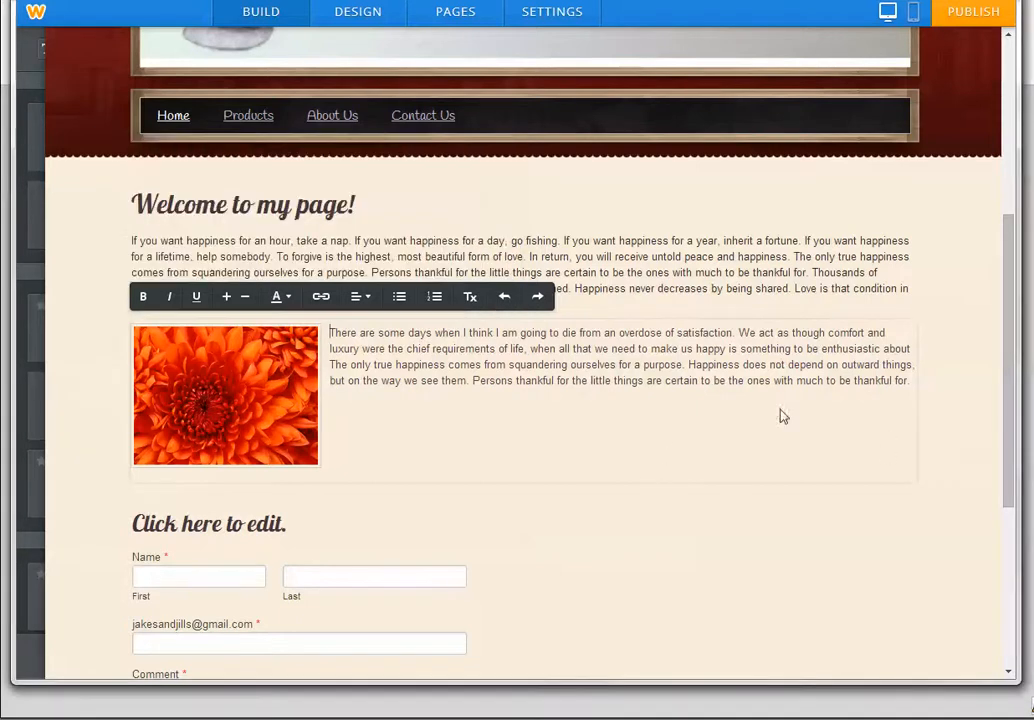
Append the paragraph beginning "We are convinced that happiness is never to be found" twice below the text beside the chrysanthemum image.
click(905, 382)
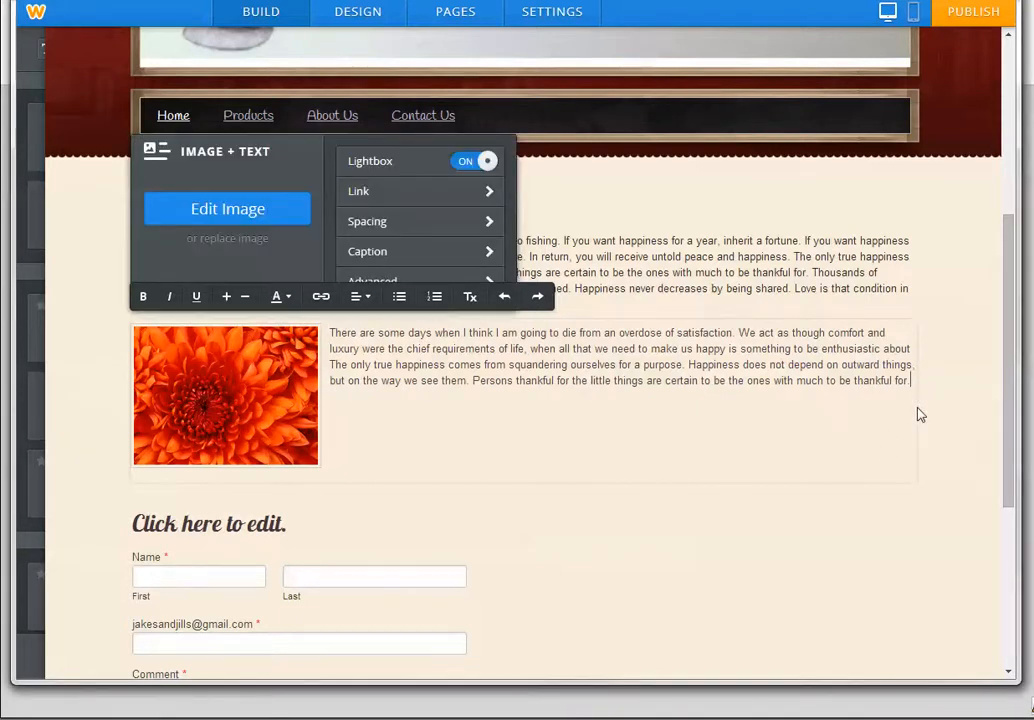
key(Return)
text(We are convinced that happiness is never to be found, and each believes it is possessed by others, to keep alive the hope of obtaining it for himself. There is something curiously boring about somebody elses happiness. A man can be happy with any woman, as long as he does not love her.)
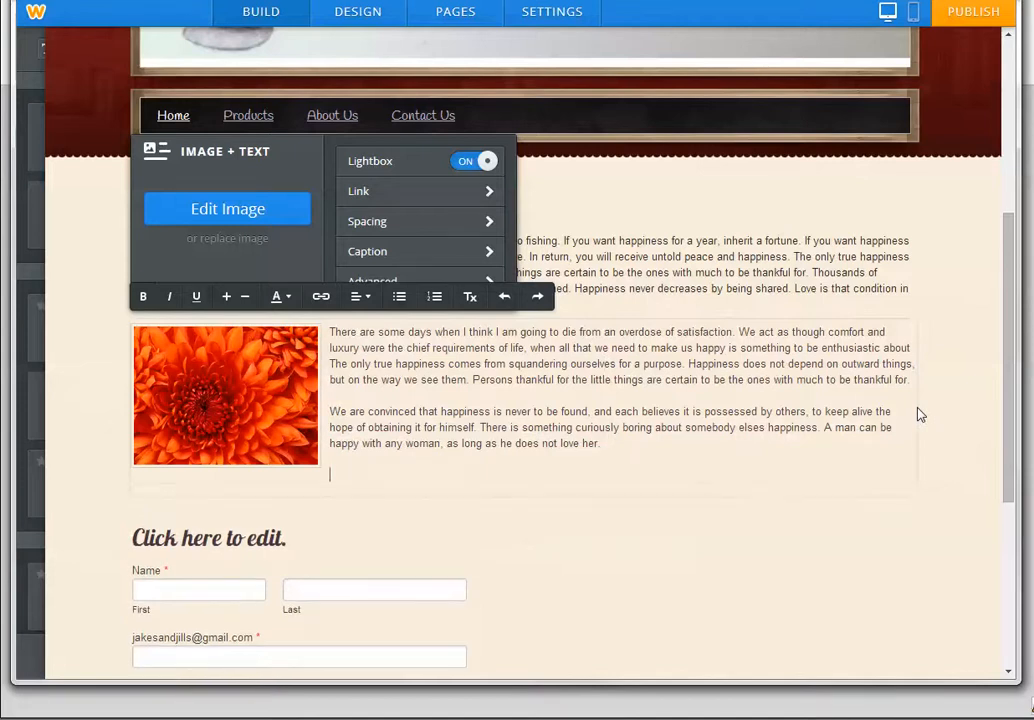
text(We are convinced that happiness is never to be found, and each believes it is possessed by others, to keep alive the hope of obtaining it for himself. There is something curiously boring about somebody elses happiness. A man can be happy with any woman, as long as he does not love her)
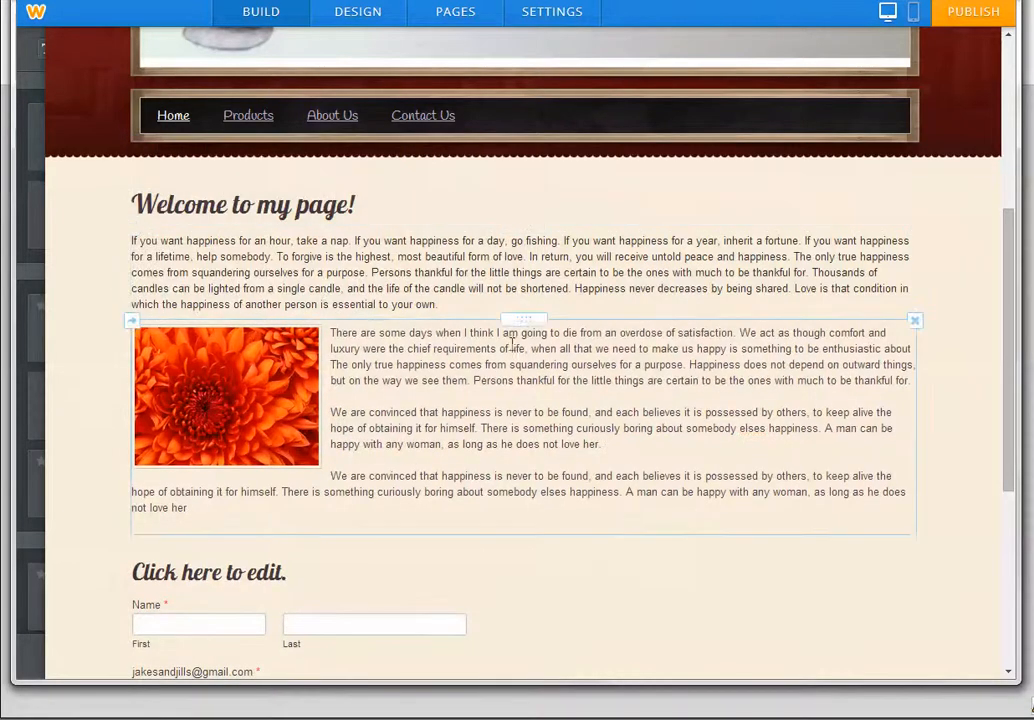
Add a Columns element between the chrysanthemum Image + Text element and the contact form.
scroll(528, 319, down, 1)
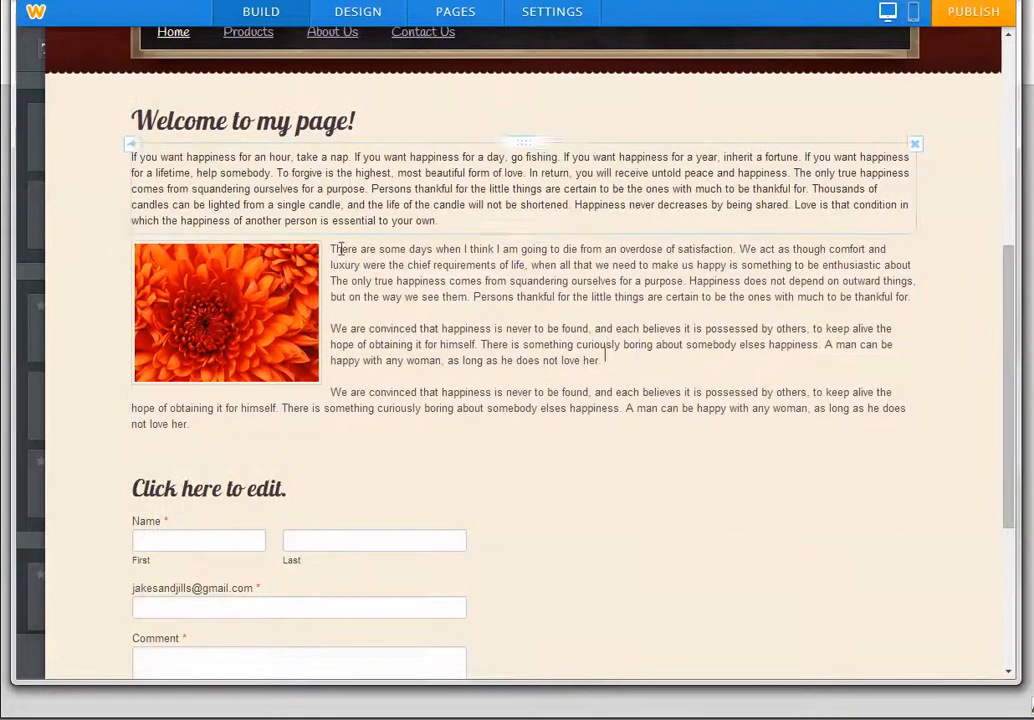
scroll(480, 276, down, 5)
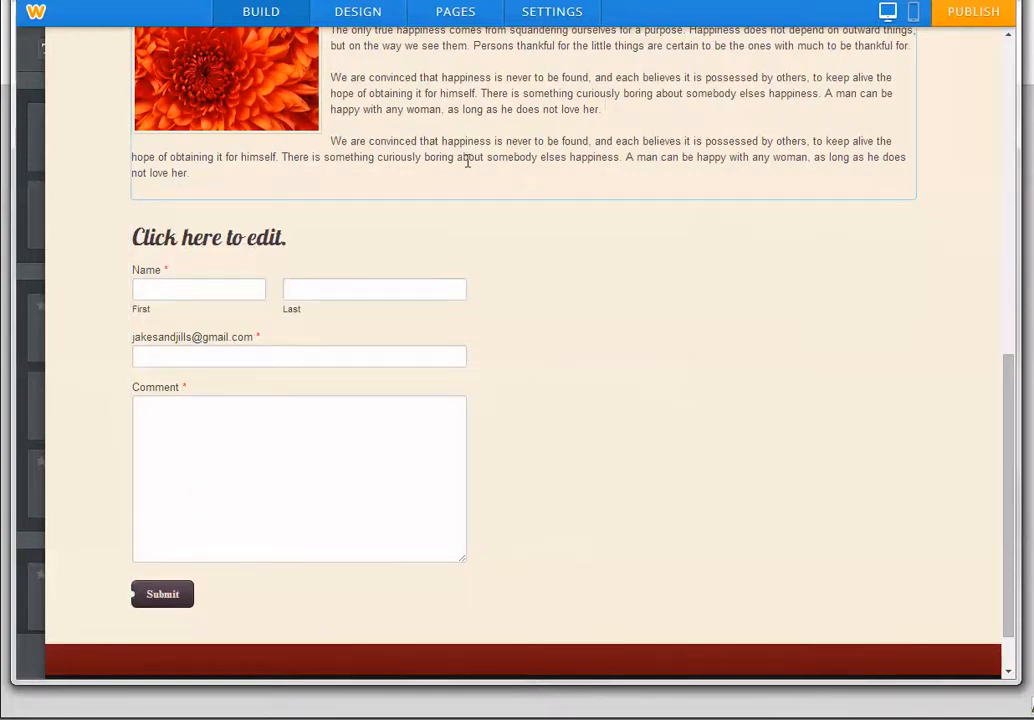
mouse_move(8, 152)
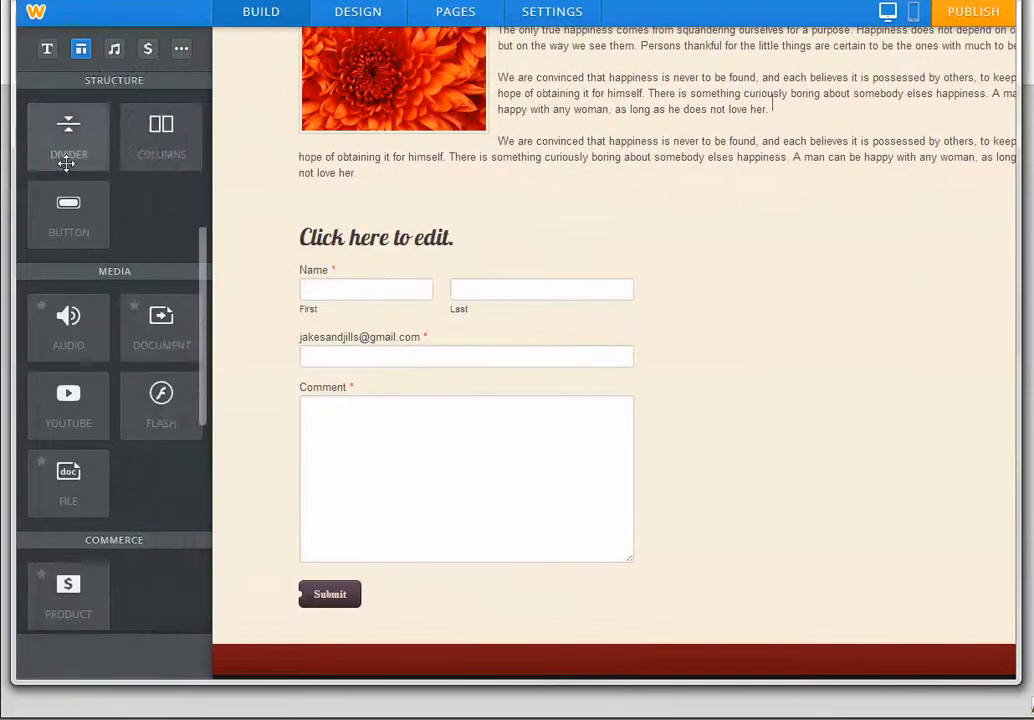
scroll(142, 186, up, 2)
scroll(141, 186, up, 3)
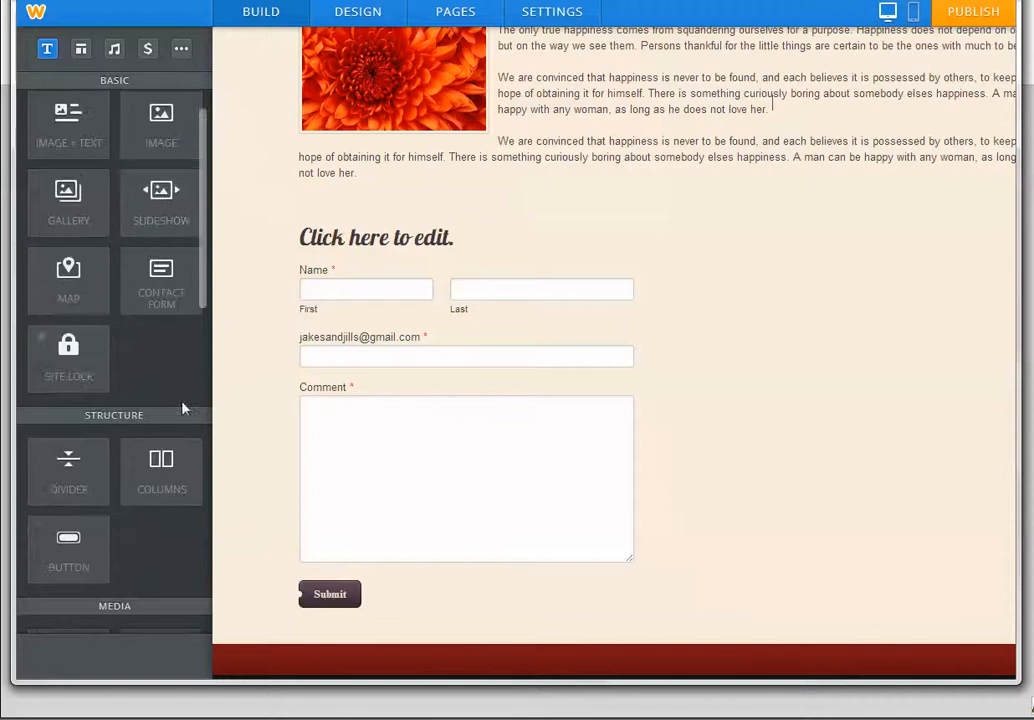
drag(166, 482, 442, 234)
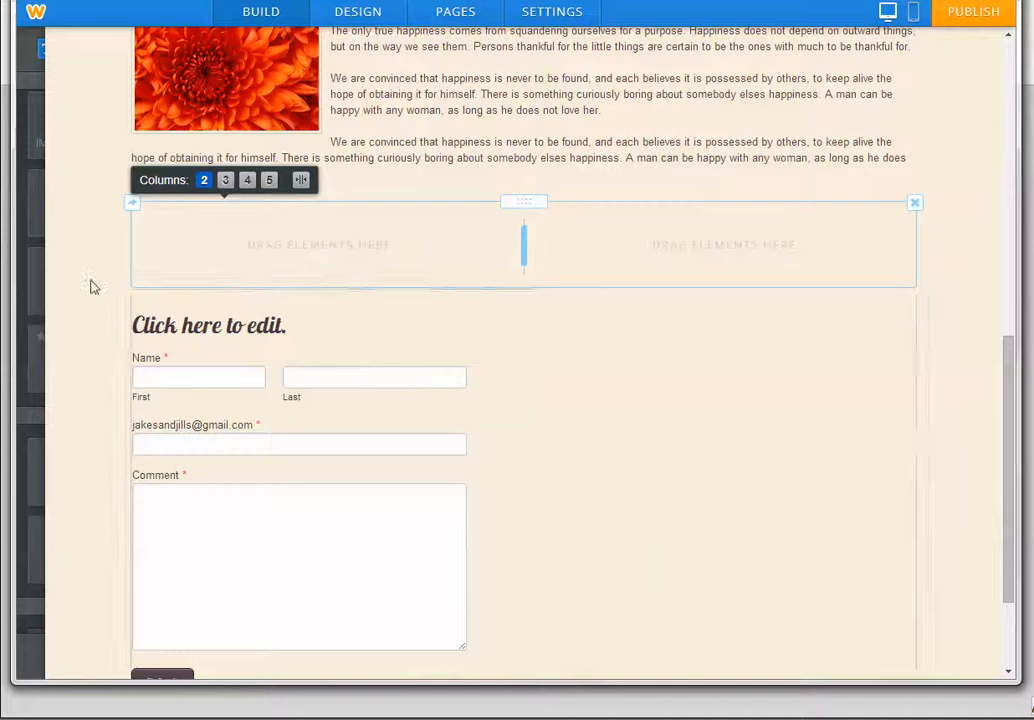
Place a Text element in the first column and change the layout to 3 columns.
mouse_move(40, 220)
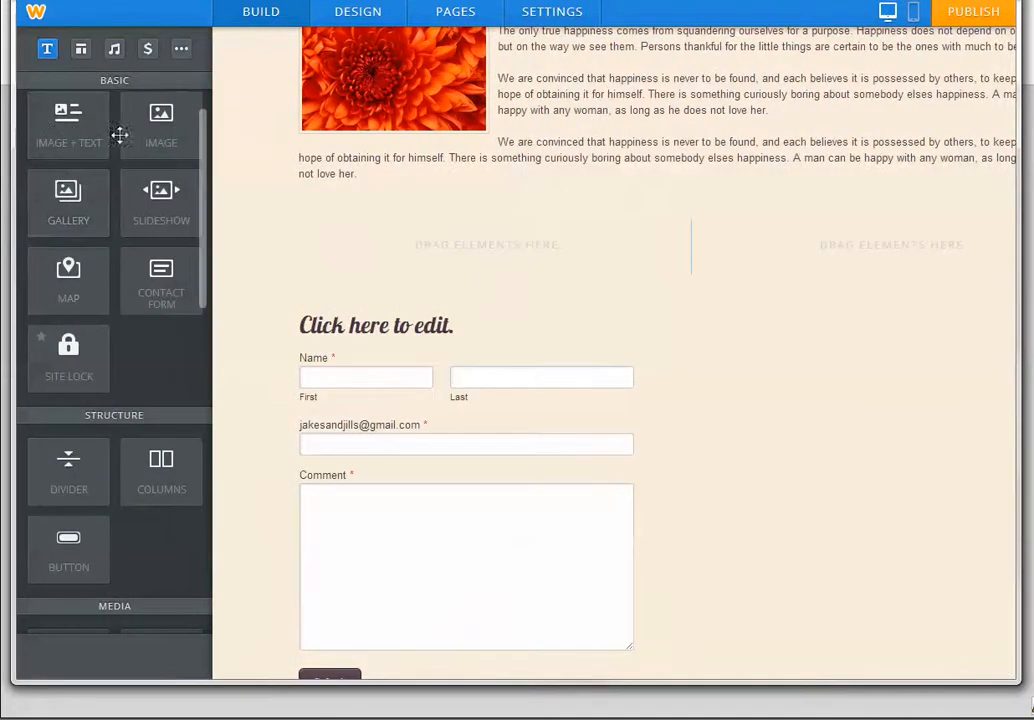
scroll(100, 140, up, 1)
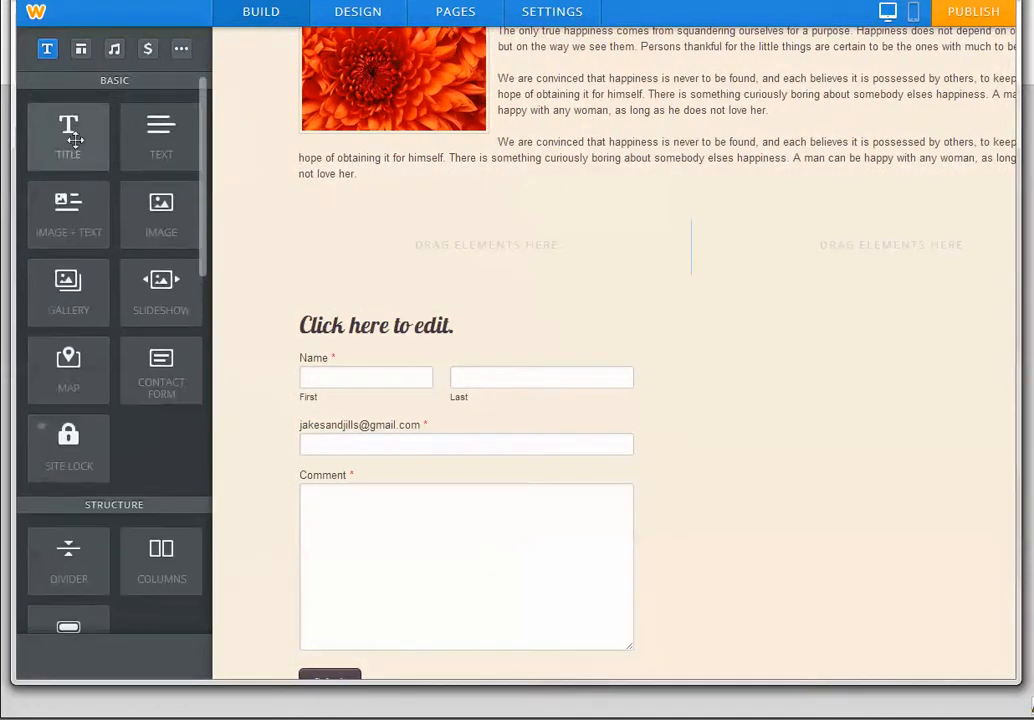
drag(152, 139, 272, 252)
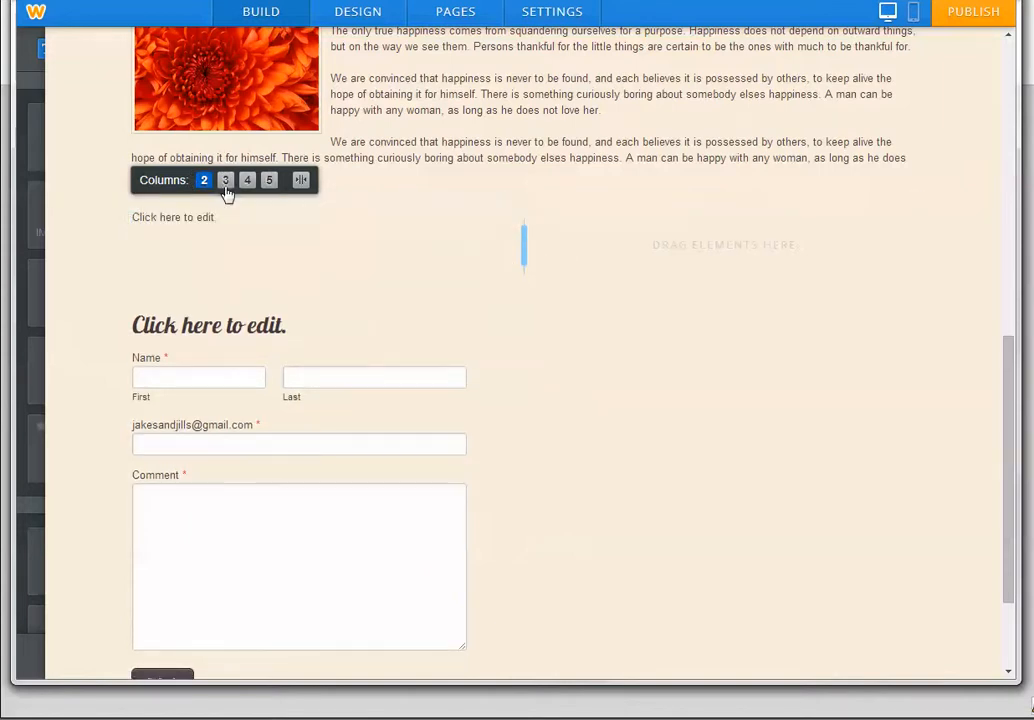
click(225, 184)
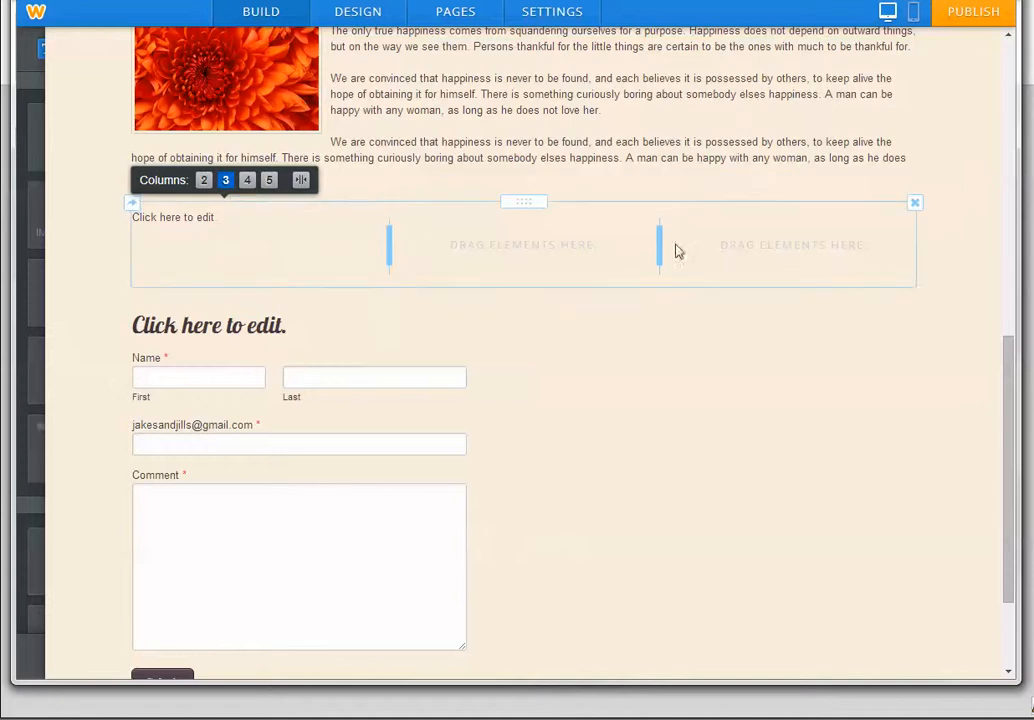
Fill the first column's text with the paragraph beginning "There are some days when I think I am going to die from an overdose of satisfaction.".
click(223, 219)
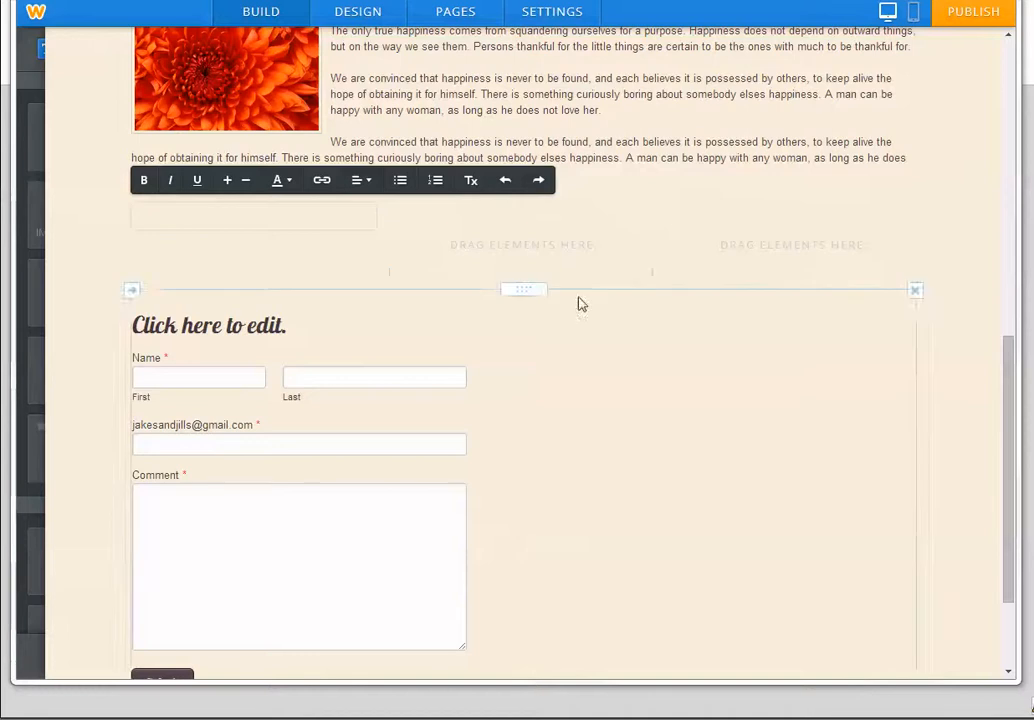
text(There are some days when I think I am going to die from an overdose of satisfaction. We act as though comfort and luxury were the chief requirements of life, when all that we need to make us happy is something to be enthusiastic about The only true happiness comes from squandering ourselves for a purpose. Happiness does not depend on outward things, but on the way we see them. Persons thankful for the little things are certain to be the ones with much to be thankful for.)
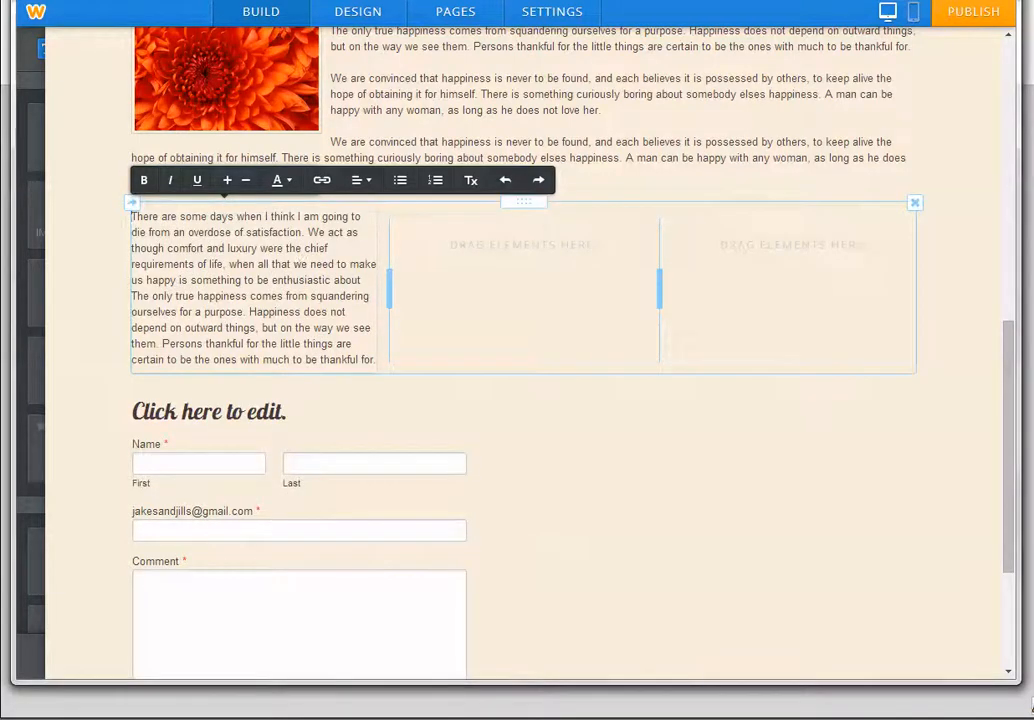
Add a Slideshow to the middle column with the Chrysanthemum, Desert, Hydrangeas and Jellyfish sample pictures.
mouse_move(39, 242)
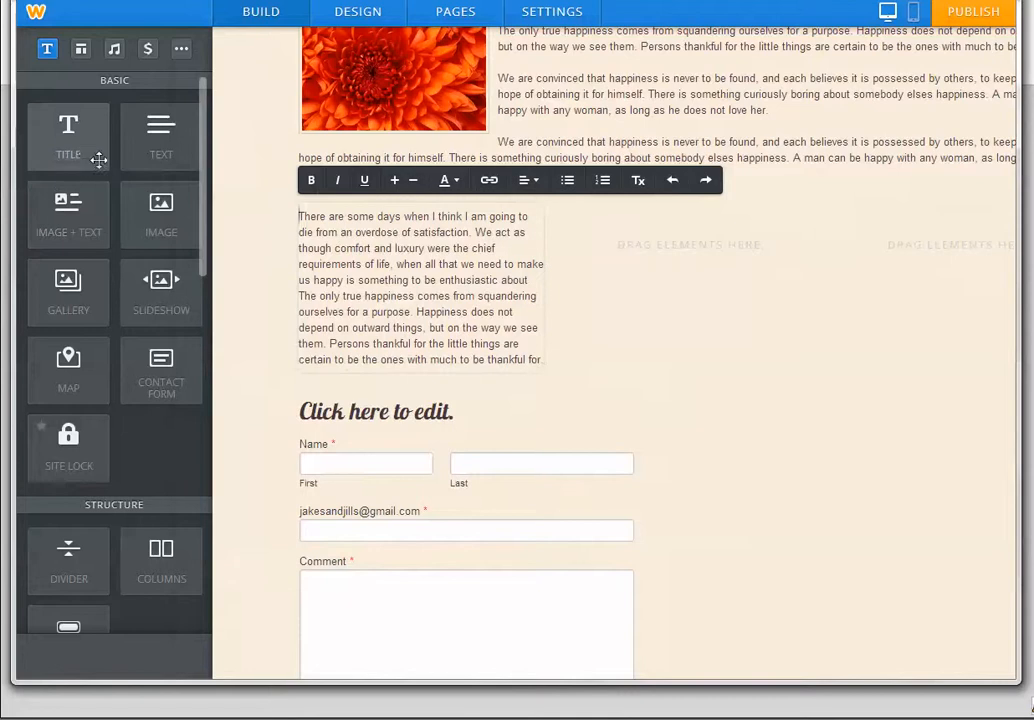
drag(149, 277, 455, 272)
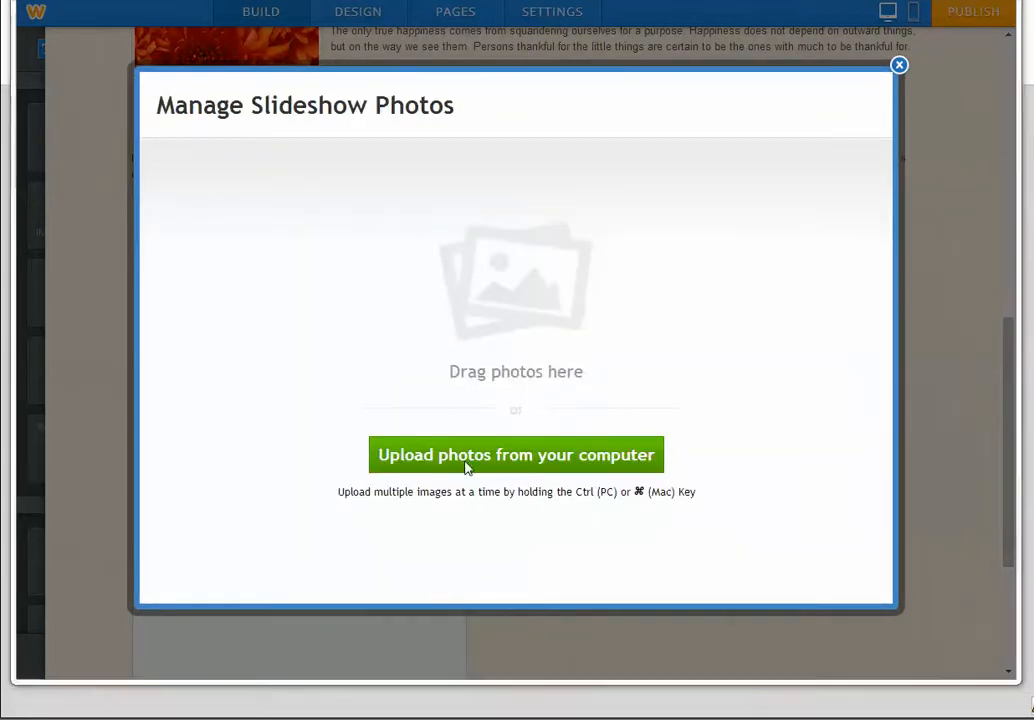
click(528, 458)
click(218, 158)
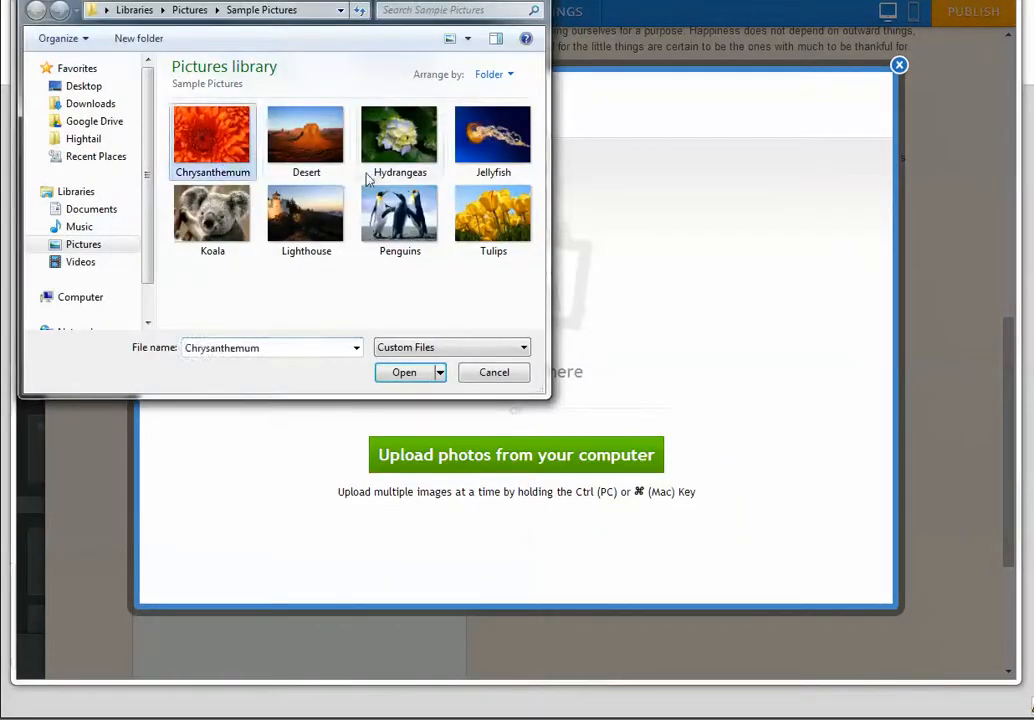
shift+click(476, 168)
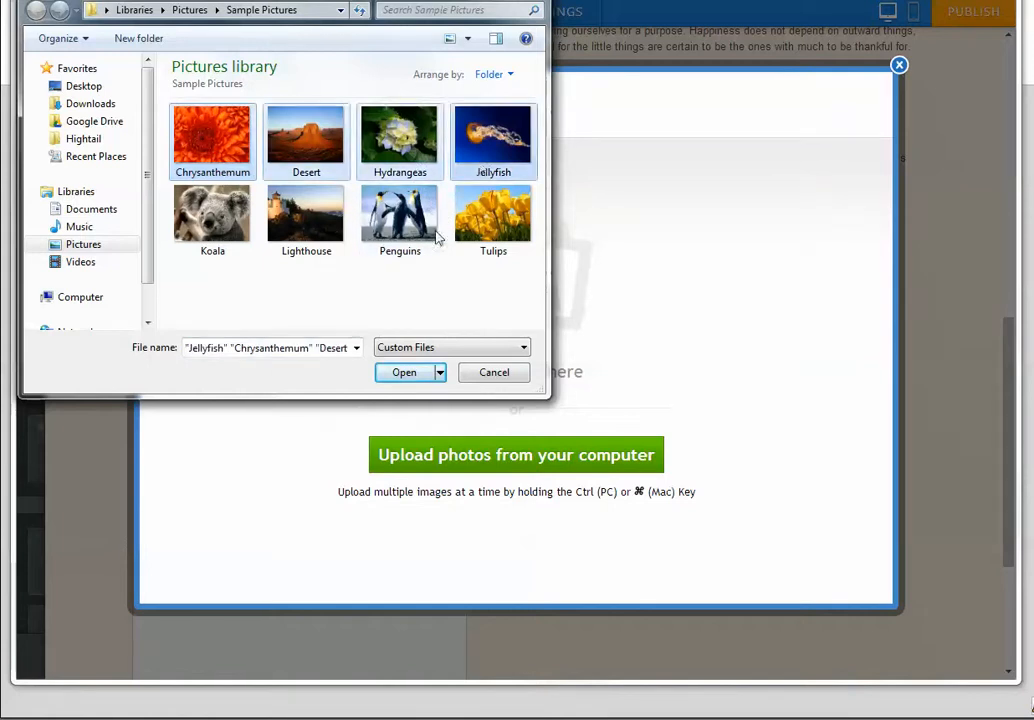
click(404, 372)
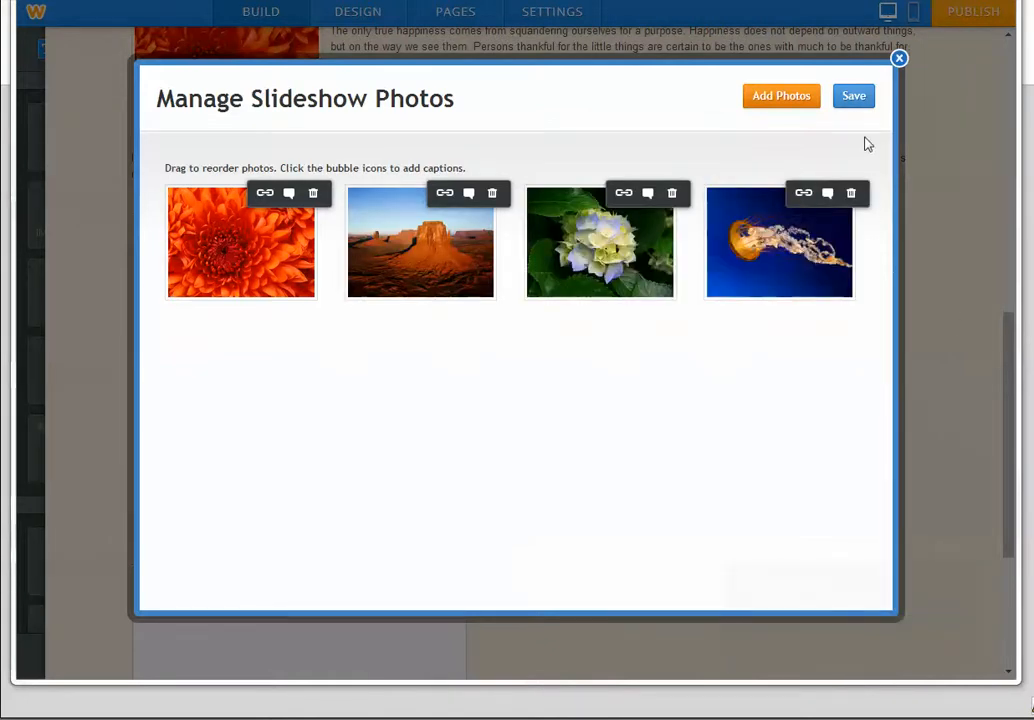
click(853, 100)
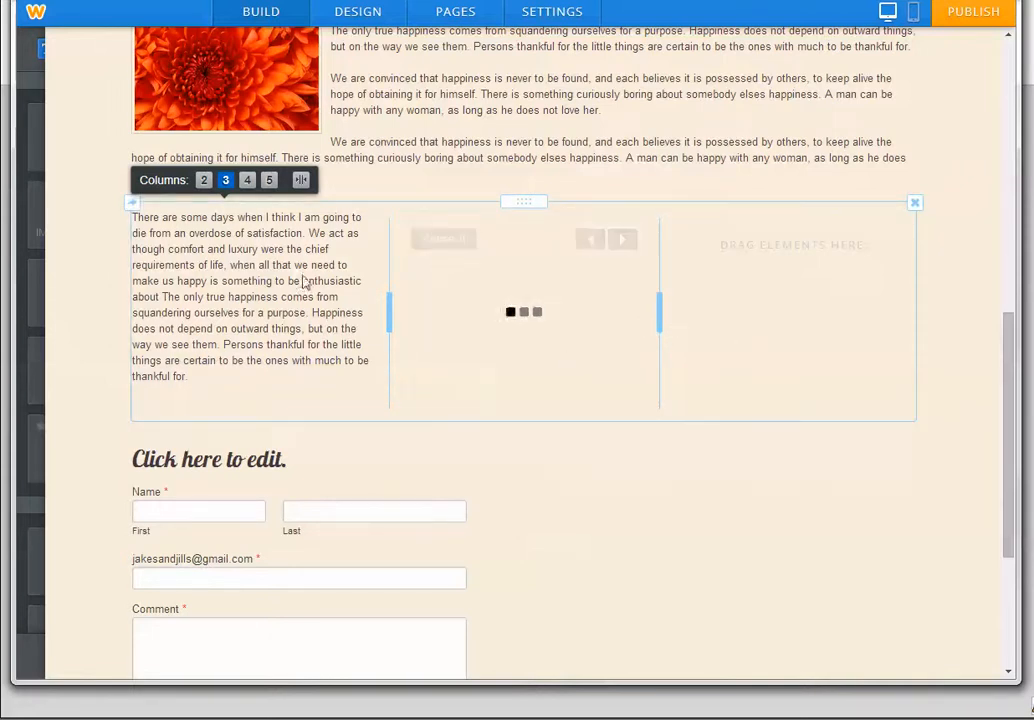
Add a Text element to the third column and widen the middle slideshow column slightly.
mouse_move(28, 277)
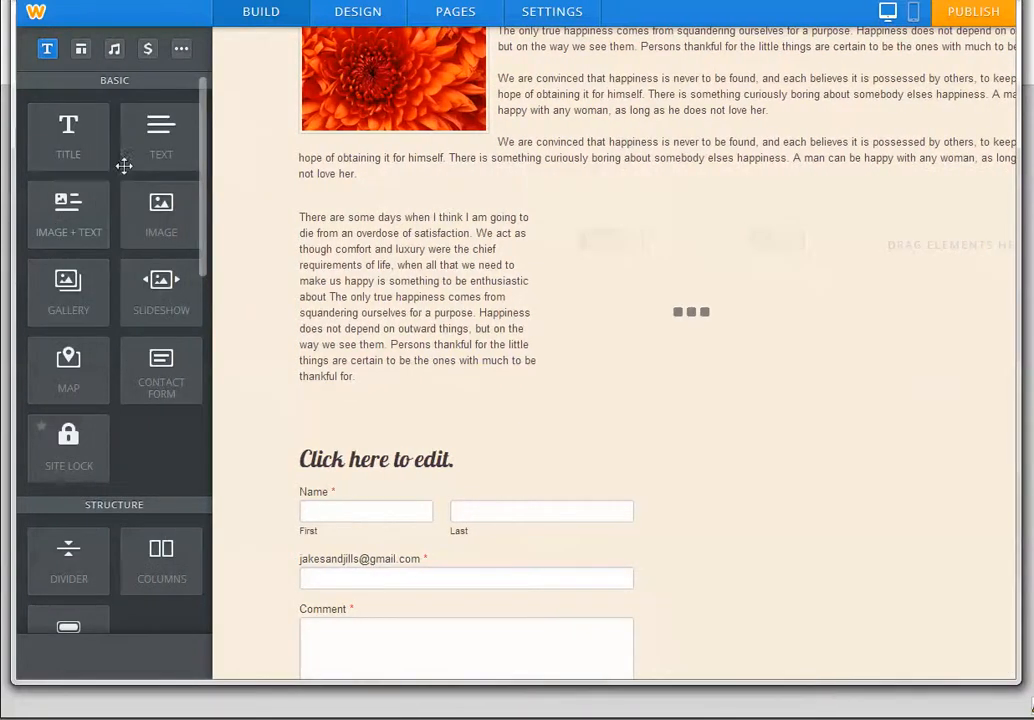
drag(151, 141, 727, 295)
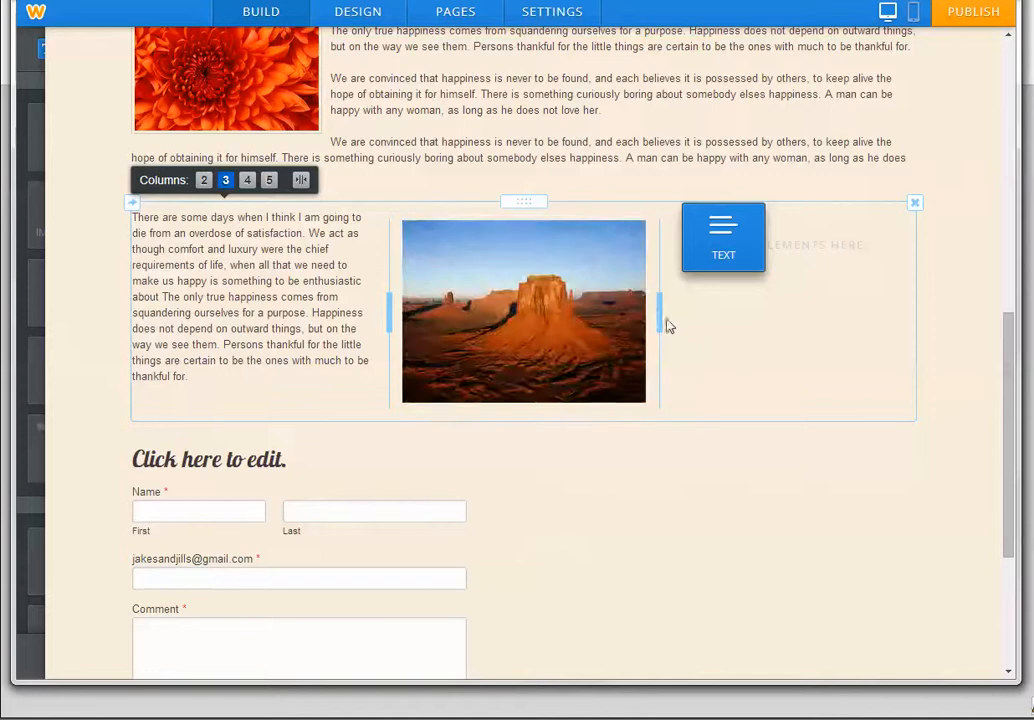
drag(660, 314, 769, 332)
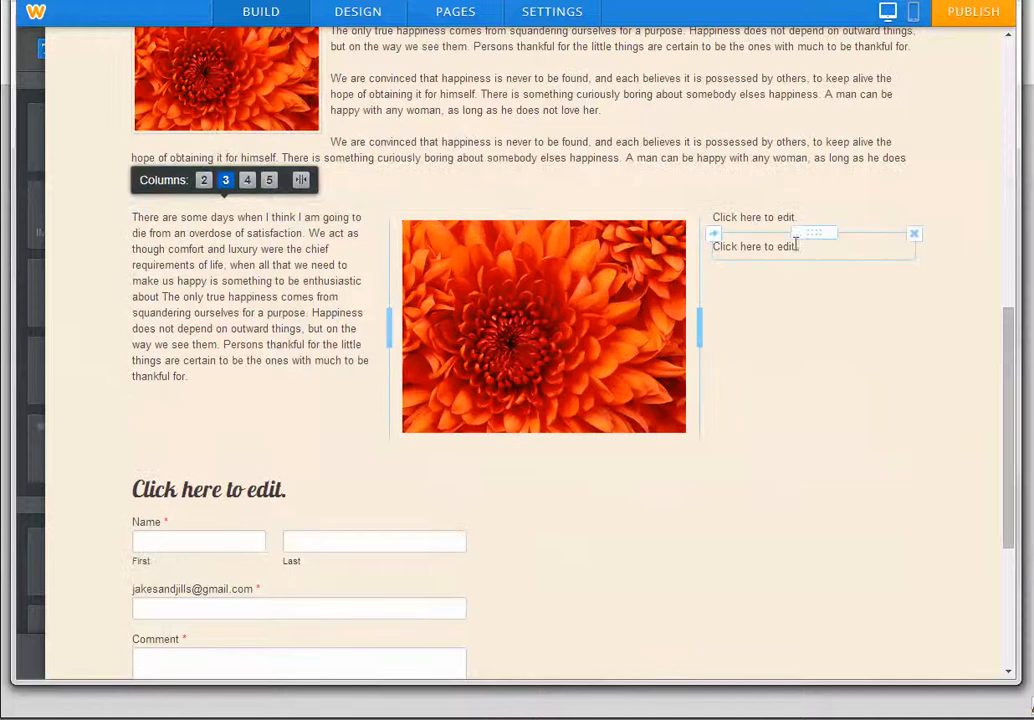
Fill the third column's upper text with the paragraph beginning "A man can be happy with any woman", ending it after "untold peace and happiness.".
click(810, 220)
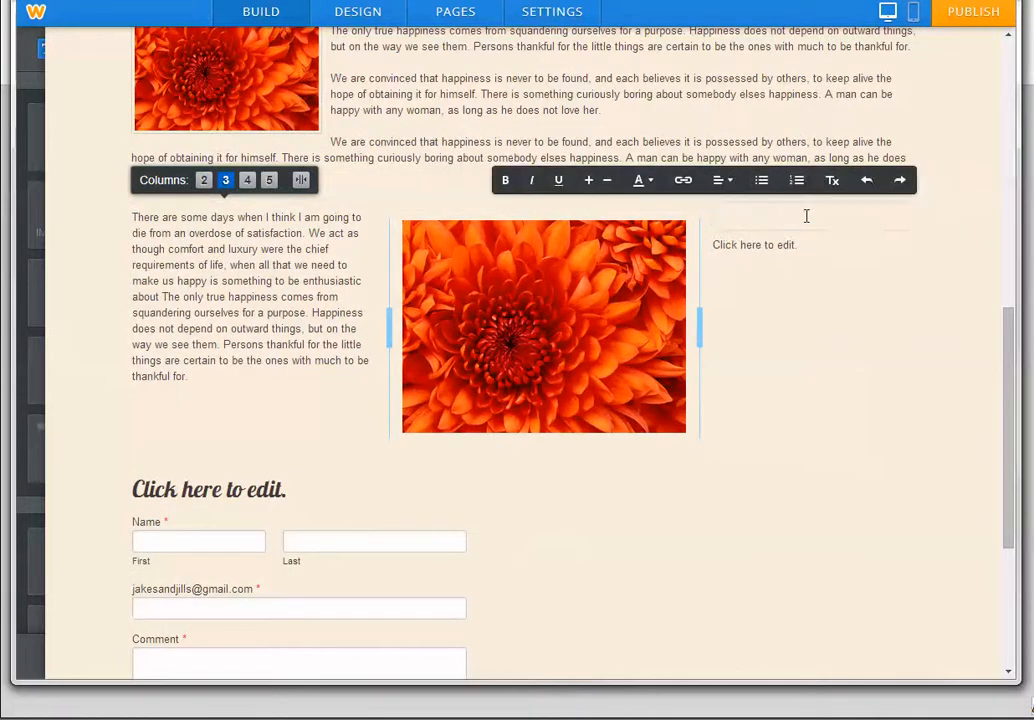
text(A man can be happy with any woman, as long as he does not love her. To forgive is the highest, most beautiful form of love. In return, you will receive untold peace and happiness. I have learned from experience that the greater part of our happiness or misery depends on our dispositions and not on our circumstances. Happiness is not a station you arrive at, but a manner of travelling. Some cause happiness wherever they go; others whenever they go)
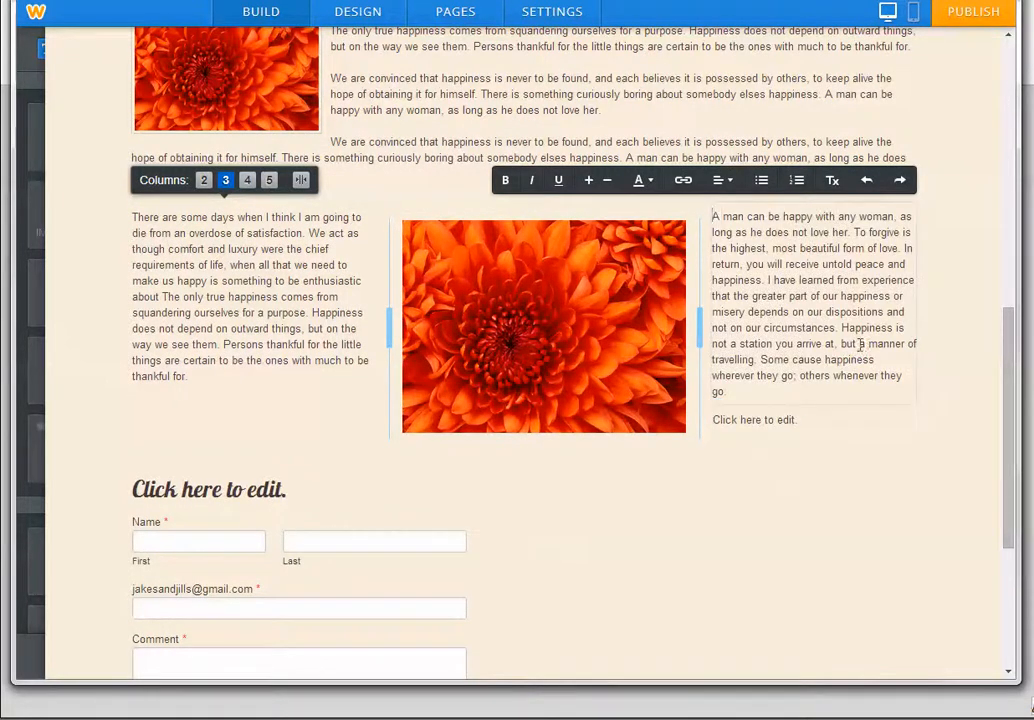
drag(768, 281, 806, 386)
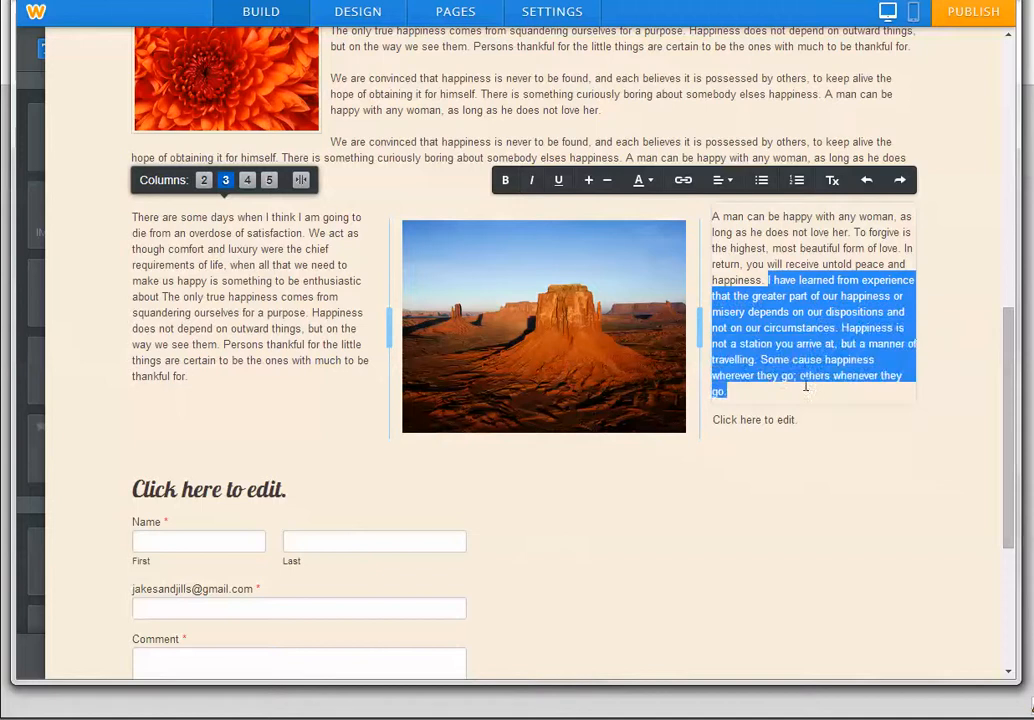
key(BackSpace)
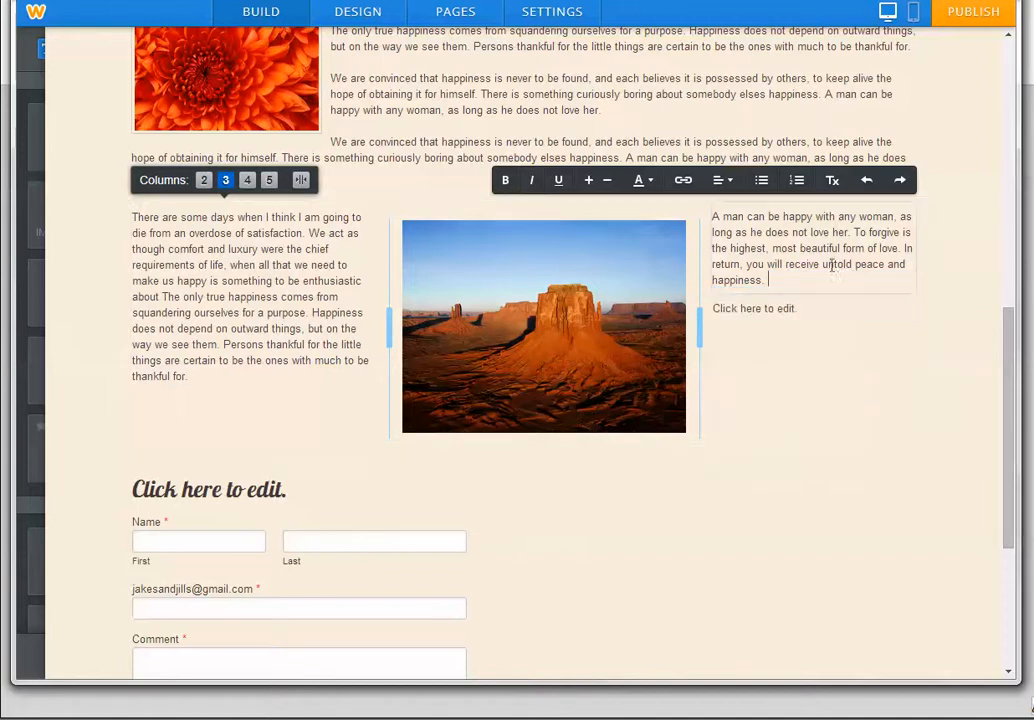
Delete the spare placeholder text in the third column and add an Image element below its paragraph.
click(914, 298)
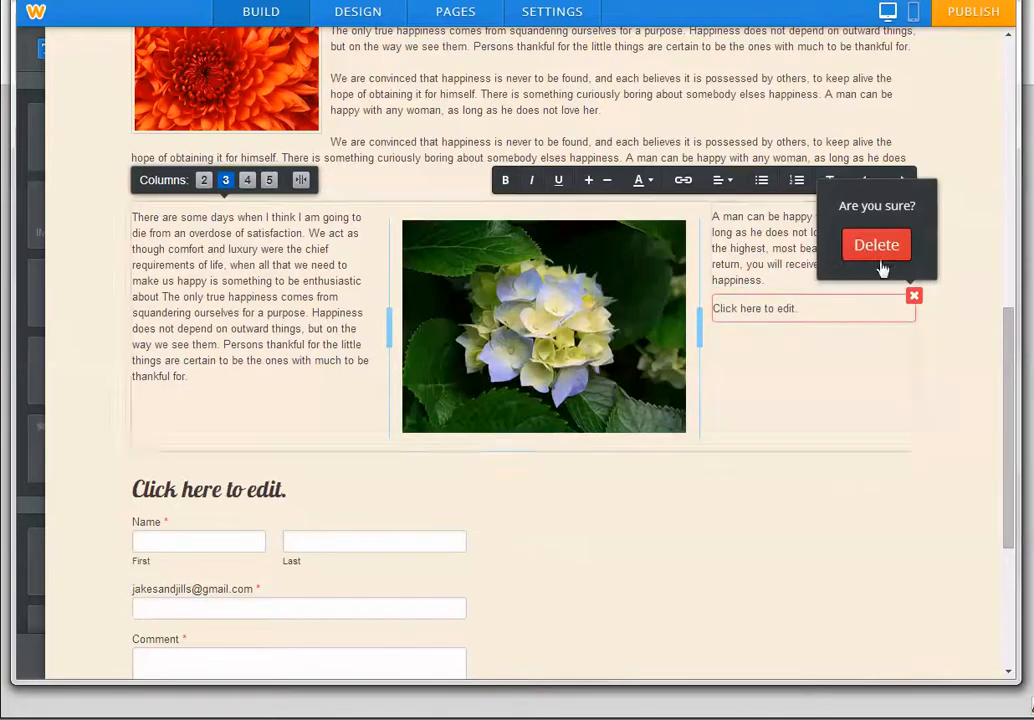
click(877, 250)
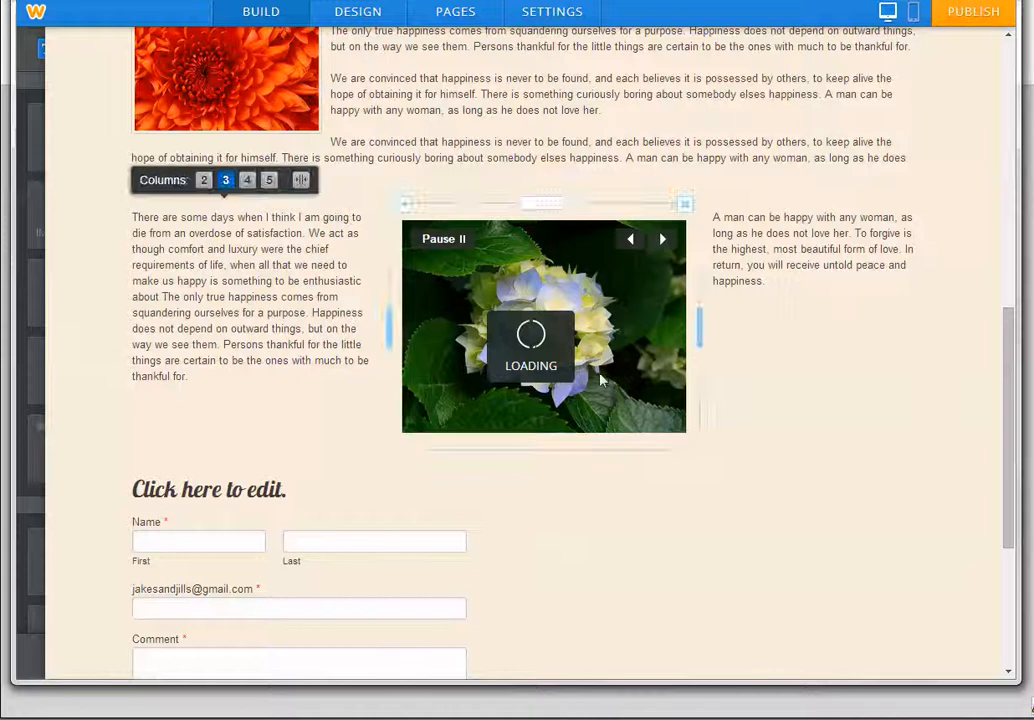
mouse_move(30, 342)
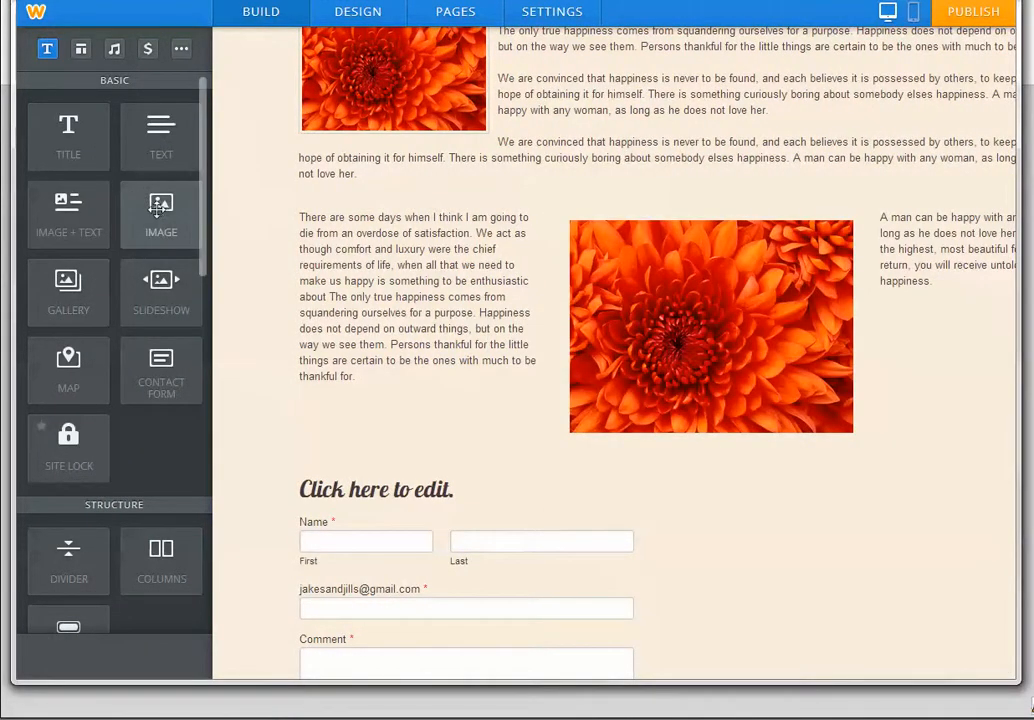
drag(160, 210, 773, 358)
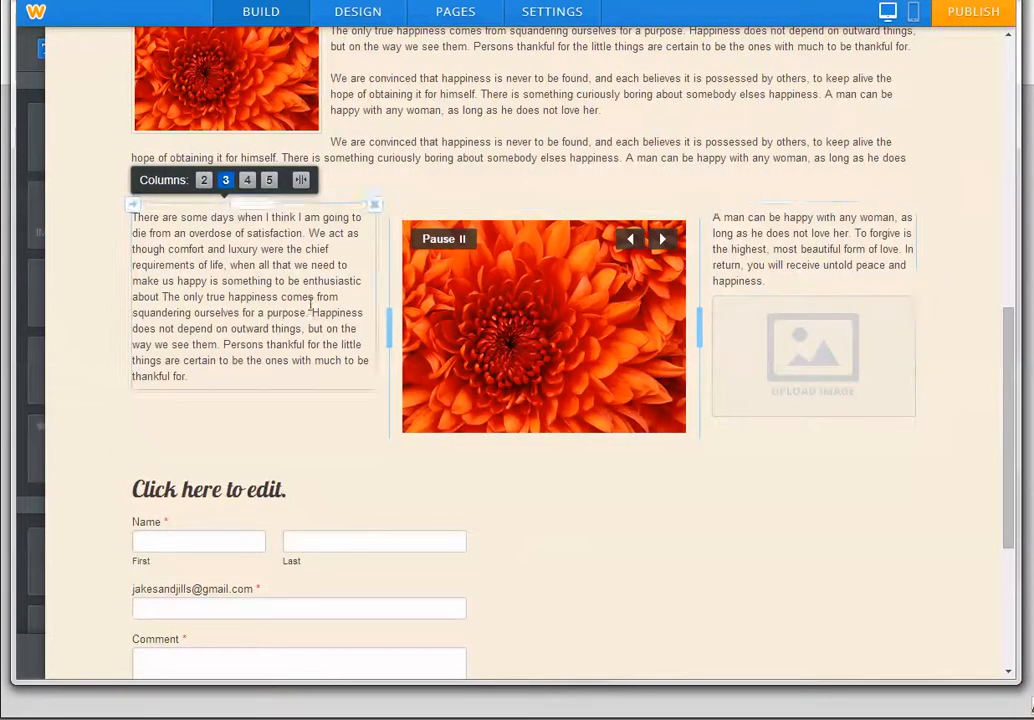
Set the slideshow's starting position to Random in its advanced options.
click(595, 314)
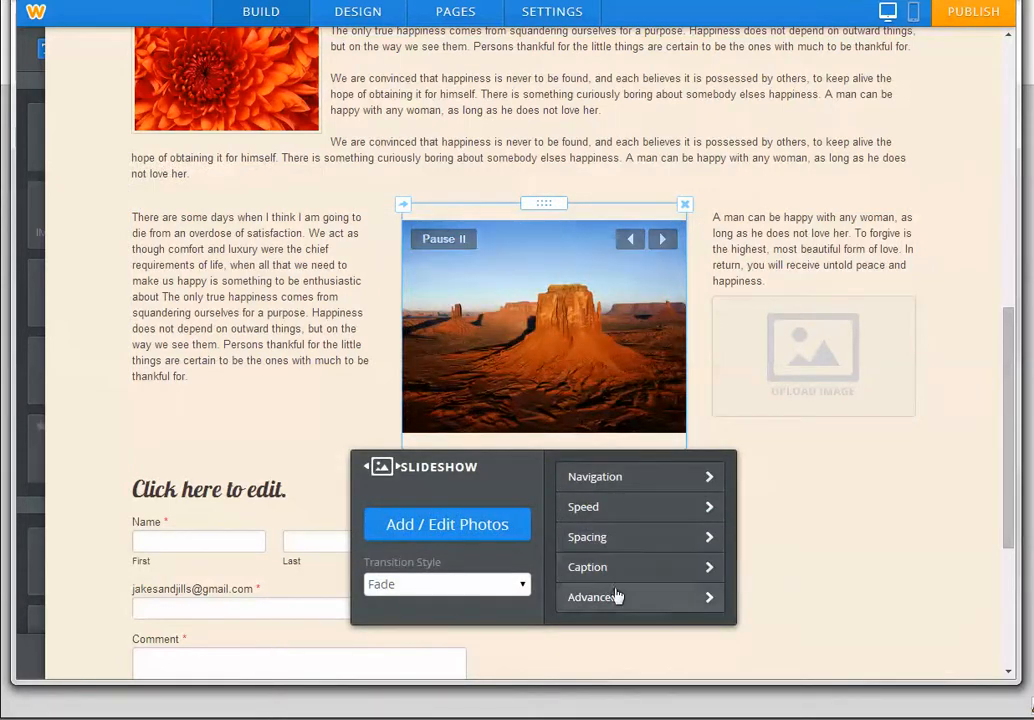
click(679, 598)
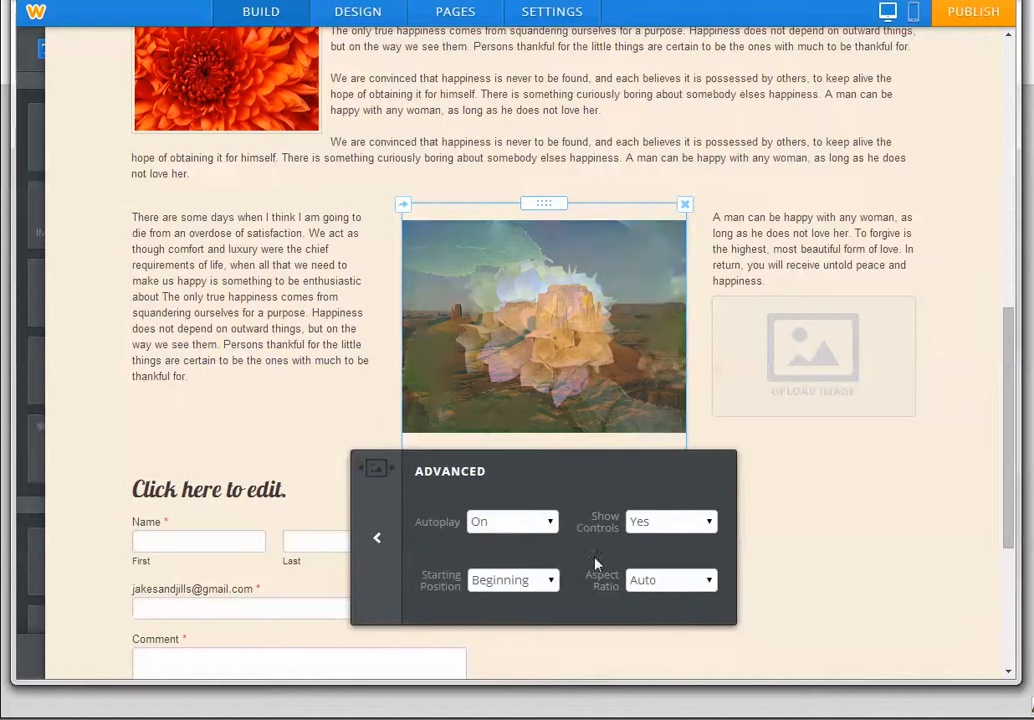
click(510, 583)
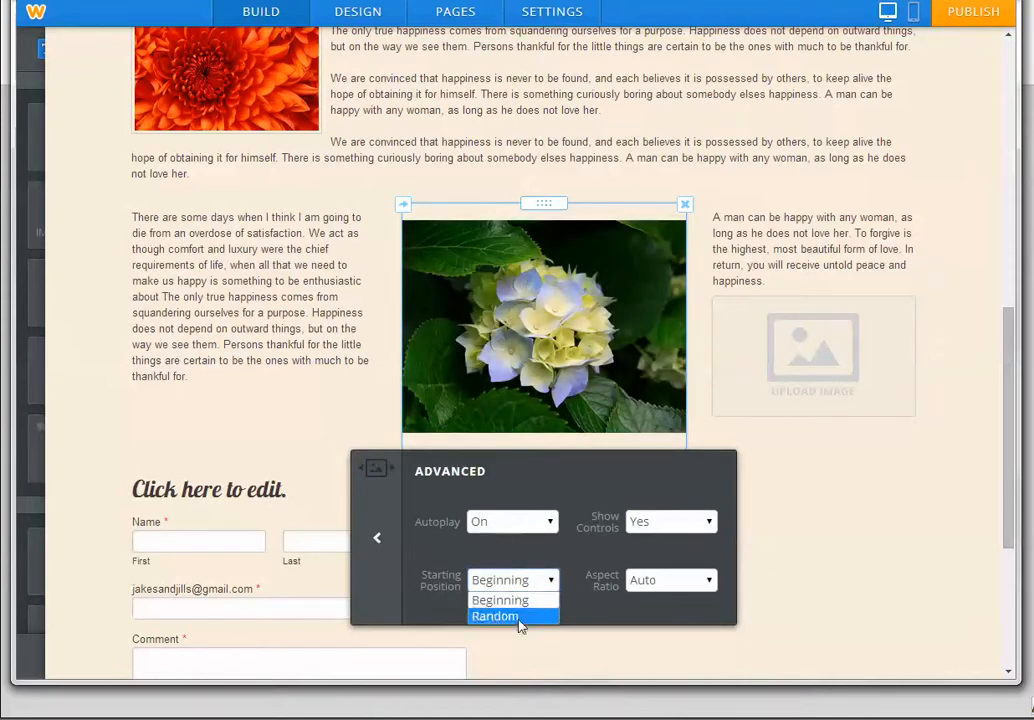
click(495, 616)
click(379, 538)
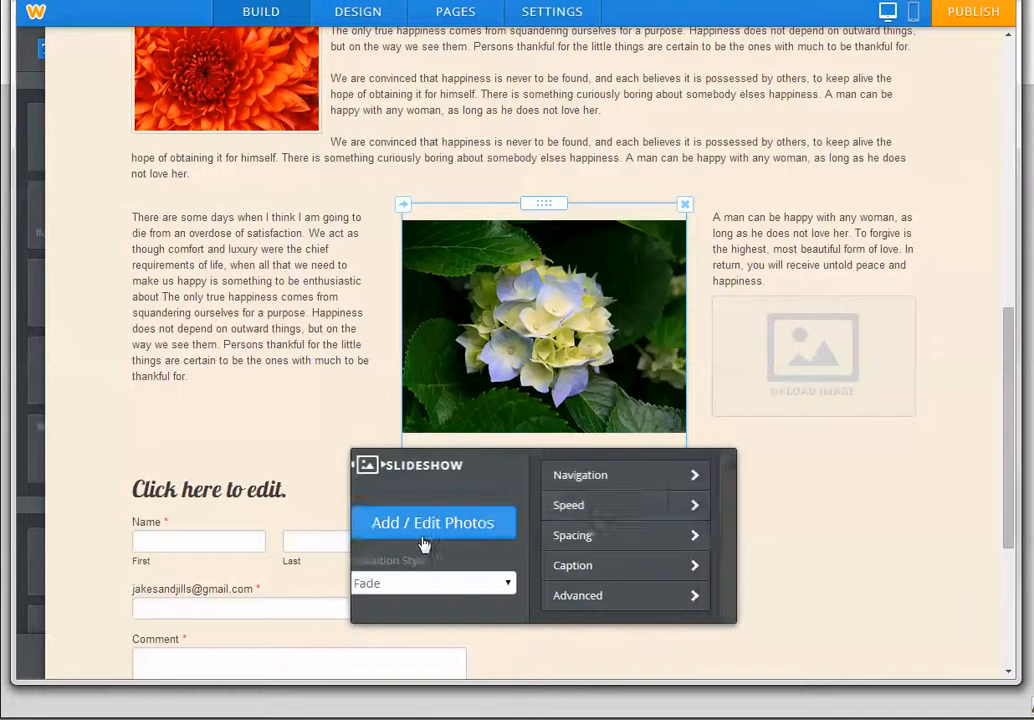
Look through the Navigation and Speed settings of the middle column's slideshow.
click(640, 486)
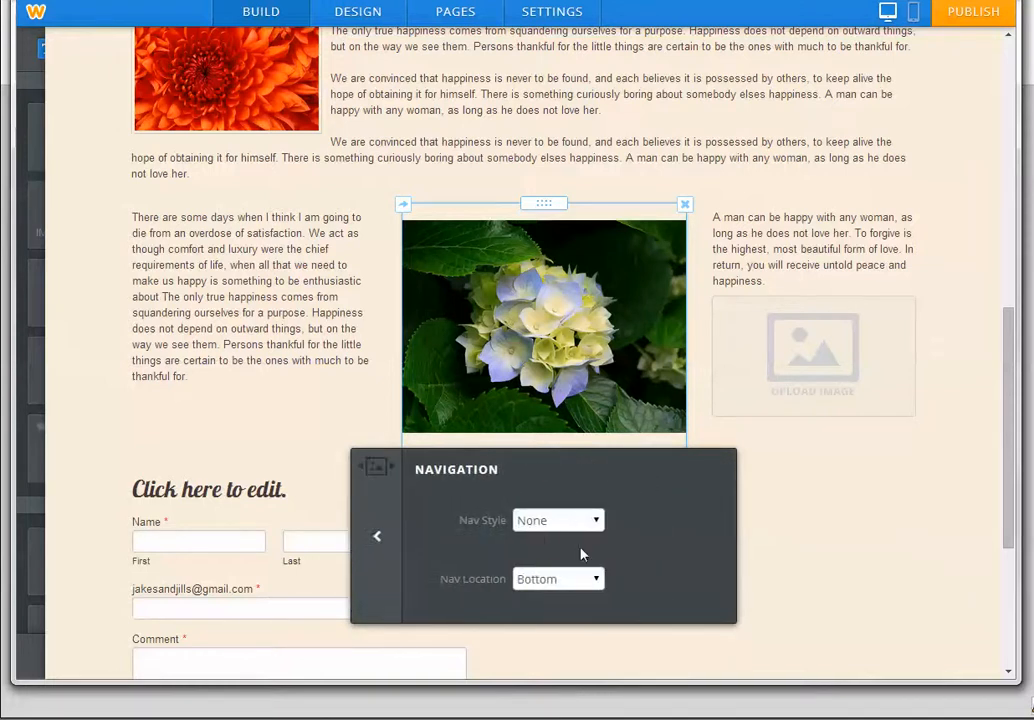
click(381, 545)
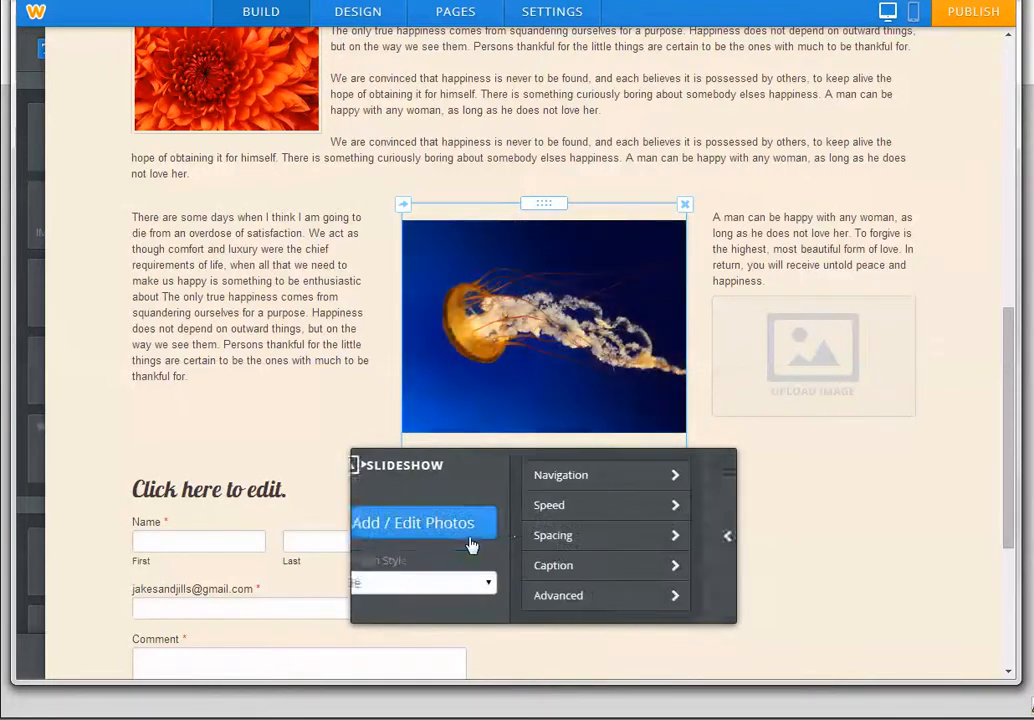
click(589, 520)
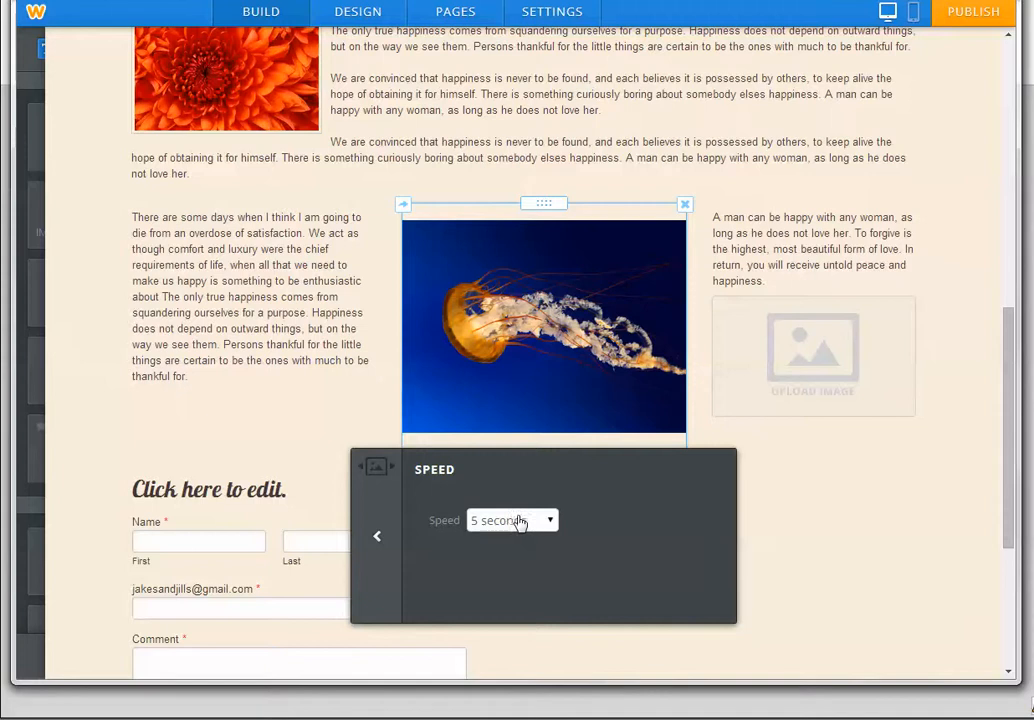
click(378, 540)
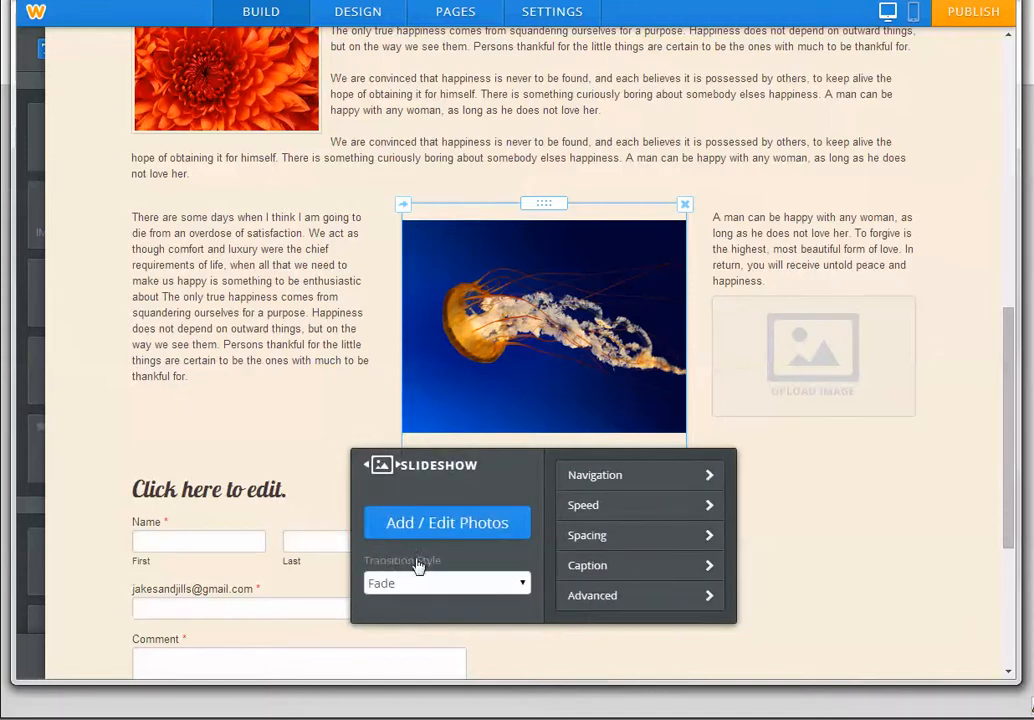
Reorder the slideshow photos so the jellyfish comes first and the desert second, and save the new order.
click(446, 530)
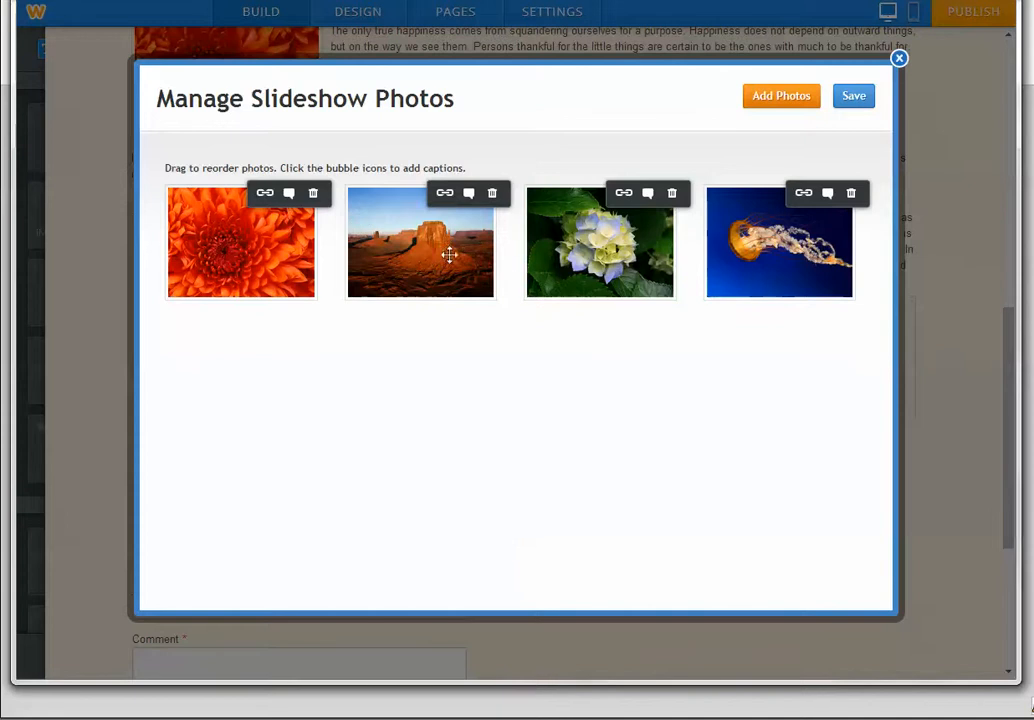
mouse_move(449, 255)
mouse_down()
mouse_move(268, 257)
mouse_move(252, 309)
mouse_move(268, 406)
mouse_move(258, 265)
mouse_move(478, 277)
mouse_move(441, 262)
mouse_up()
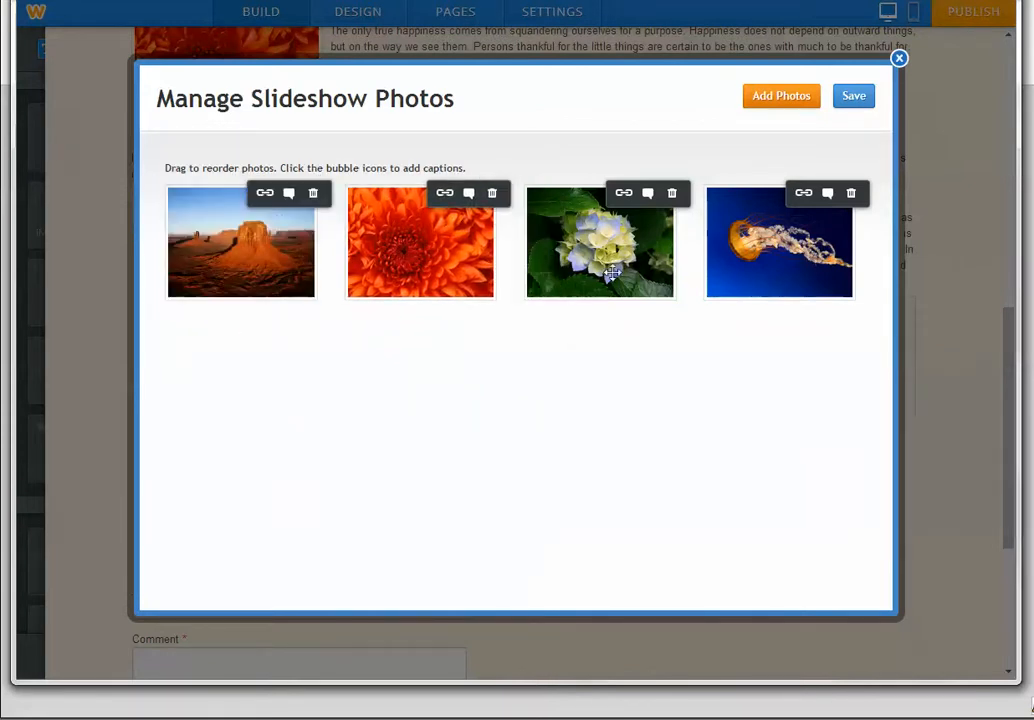
drag(753, 253, 190, 250)
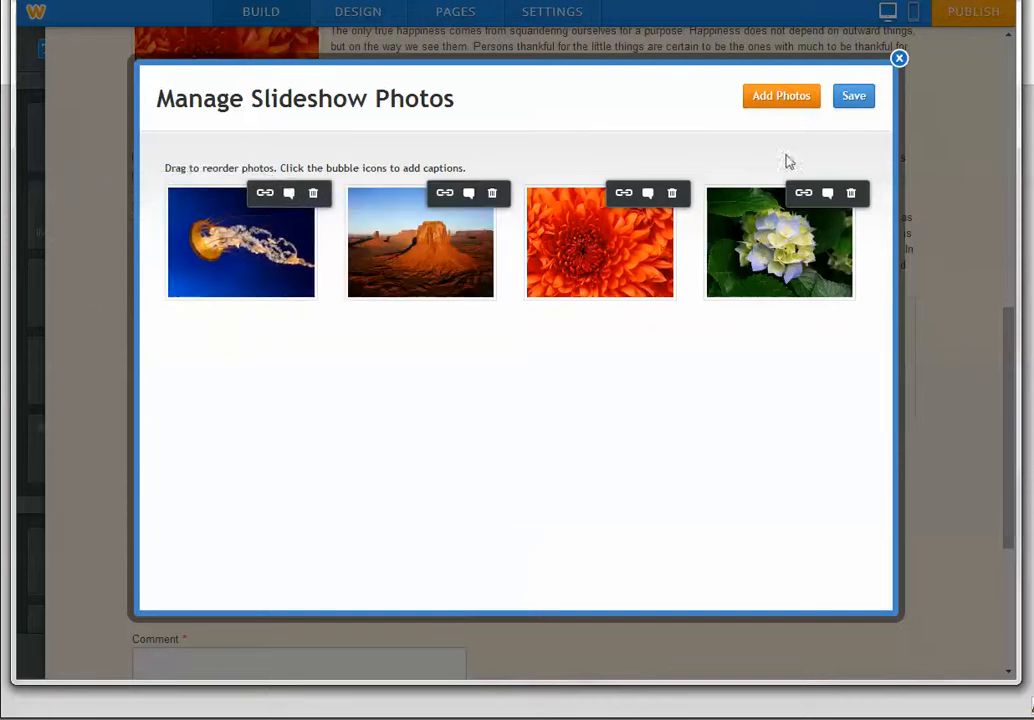
click(852, 100)
mouse_move(646, 342)
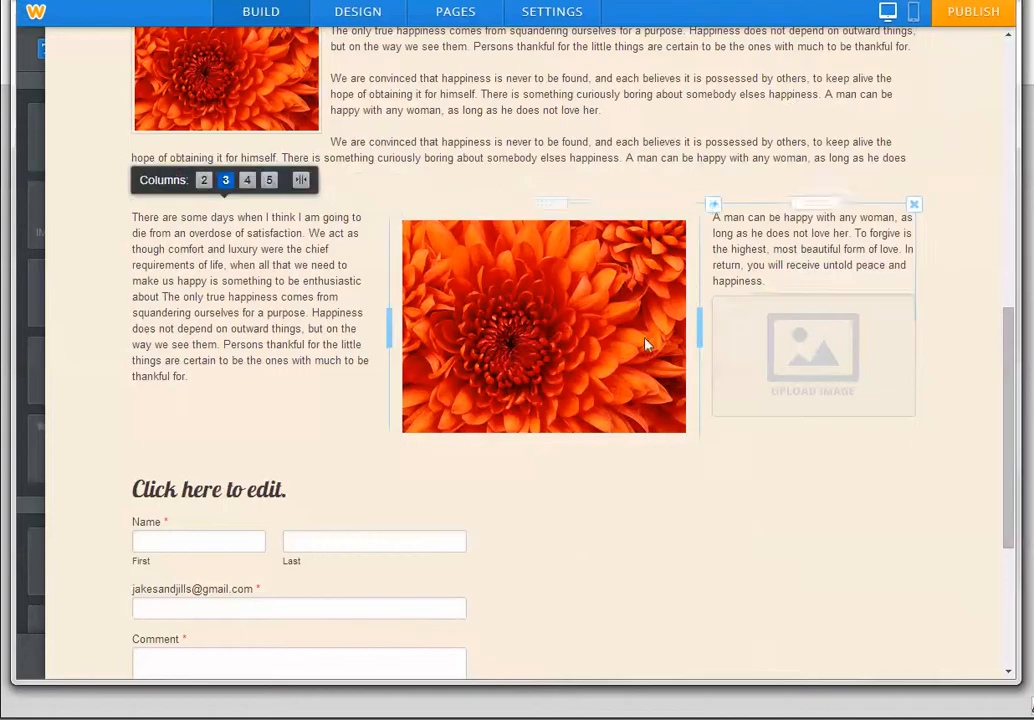
Check the saved photo order in the slideshow's photo manager.
click(587, 320)
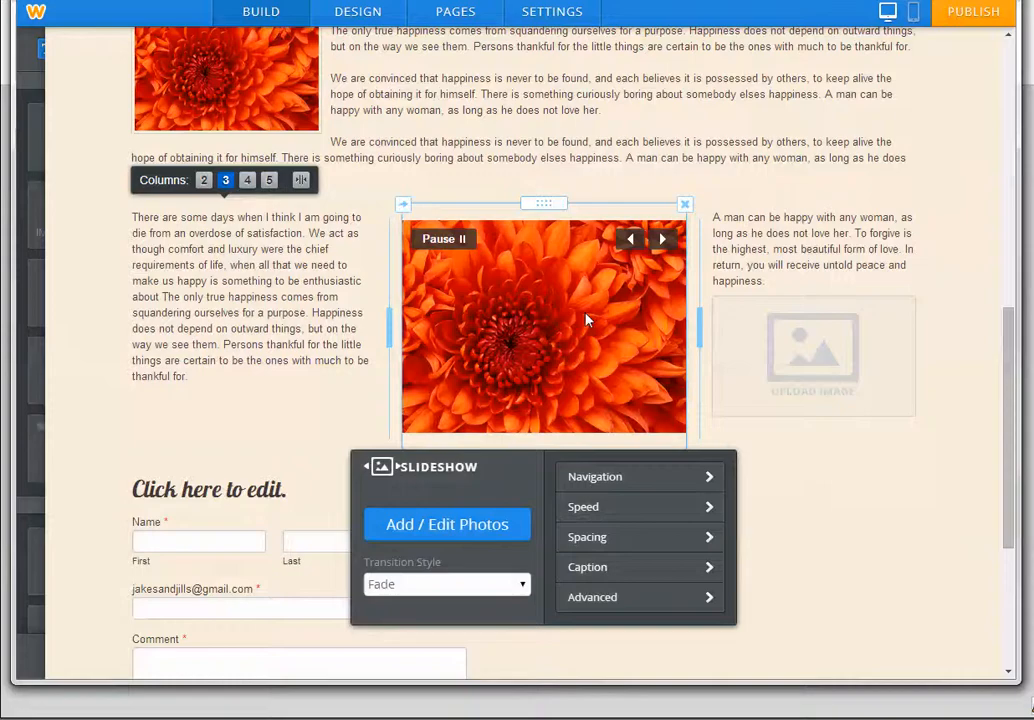
click(446, 526)
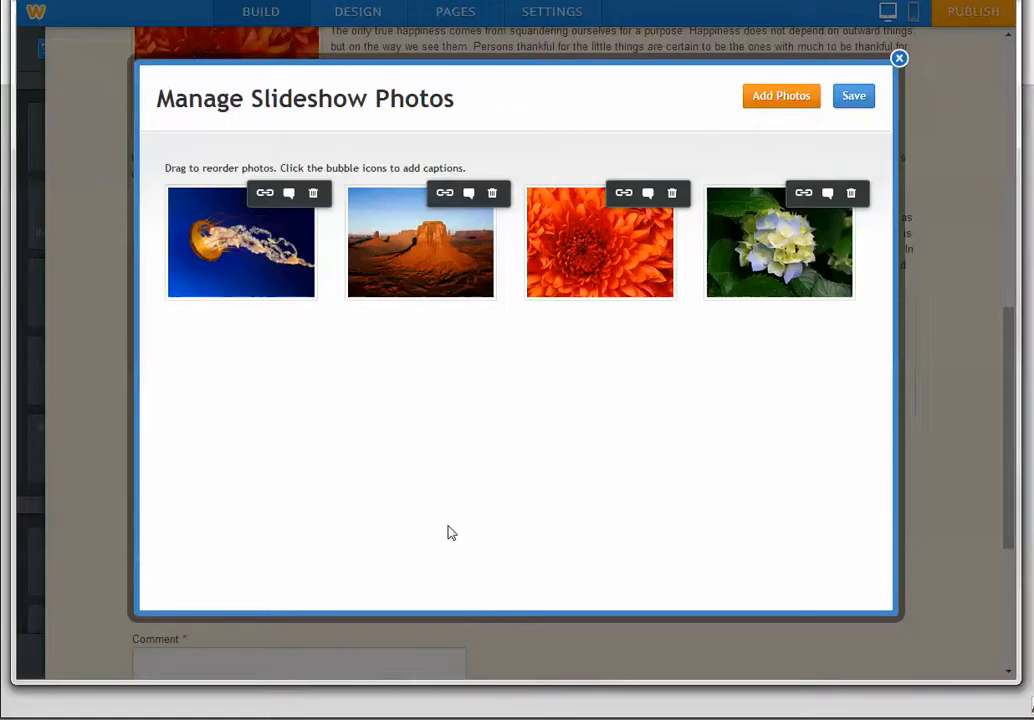
click(854, 98)
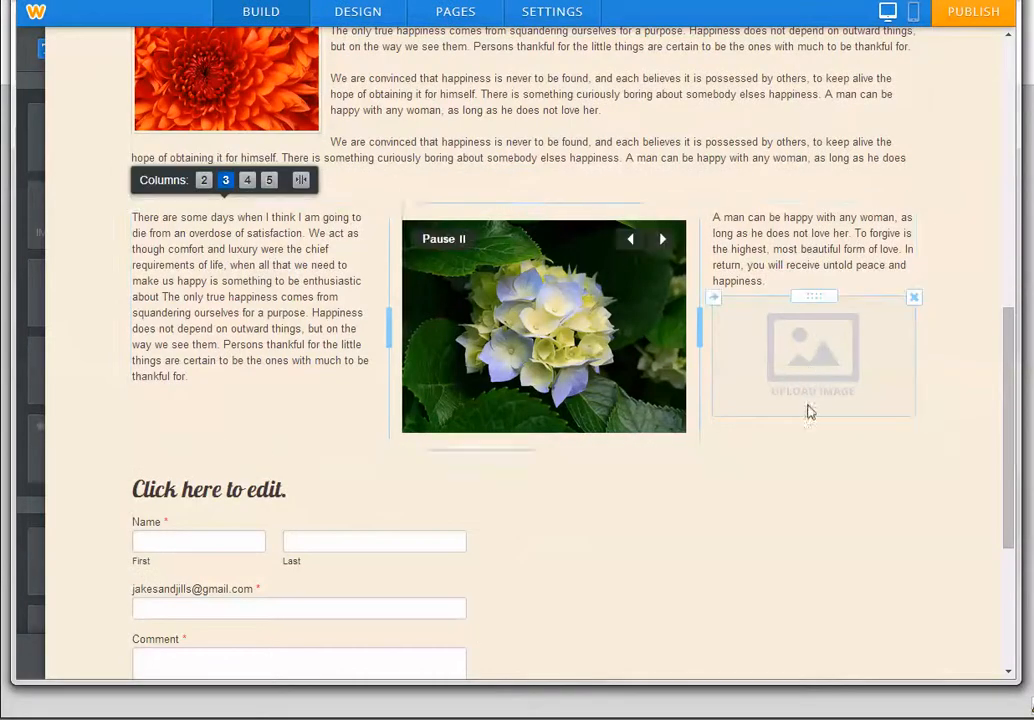
Upload the Penguins picture from Sample Pictures into the third column's image placeholder.
click(794, 369)
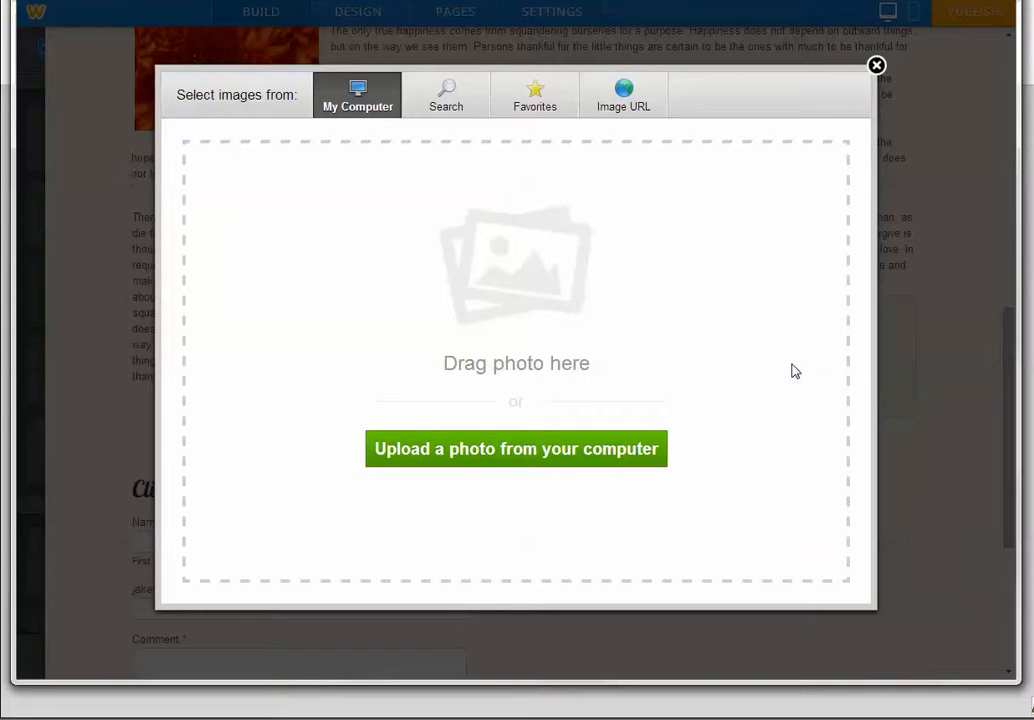
click(540, 452)
click(400, 215)
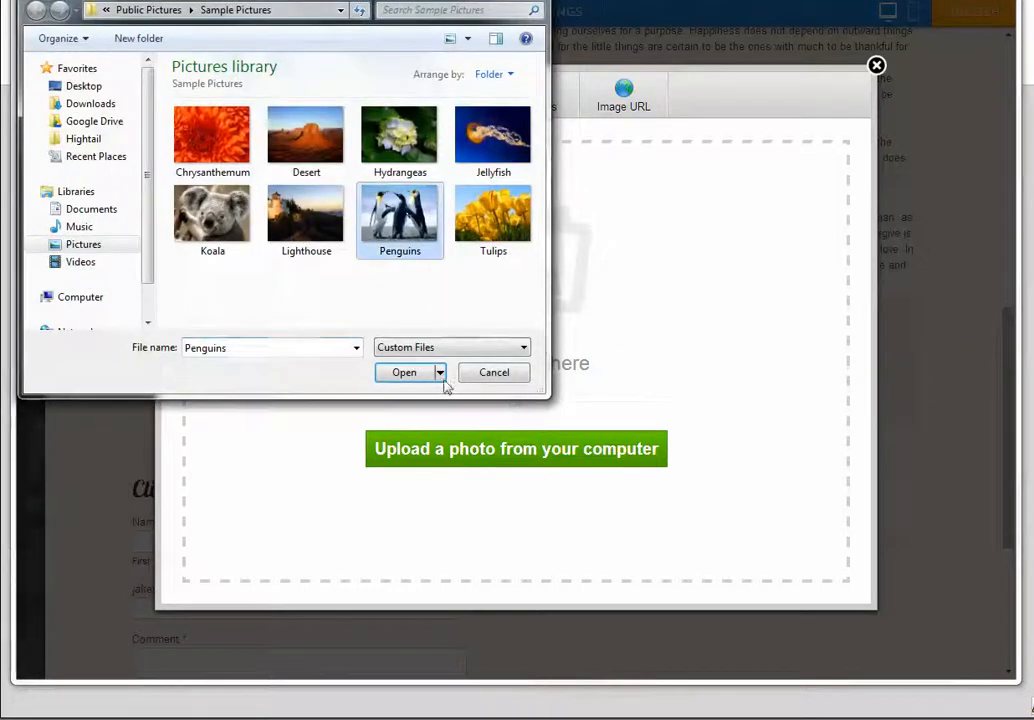
click(405, 372)
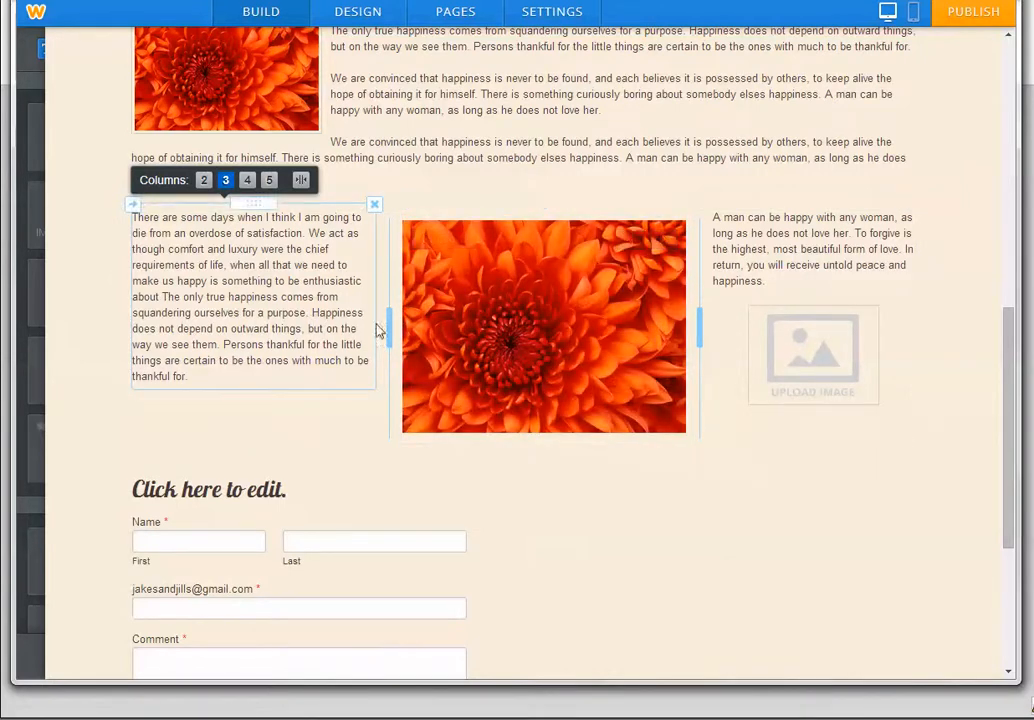
Review the home page from the header to the contact form, including the three-column section and the available elements.
scroll(210, 318, up, 10)
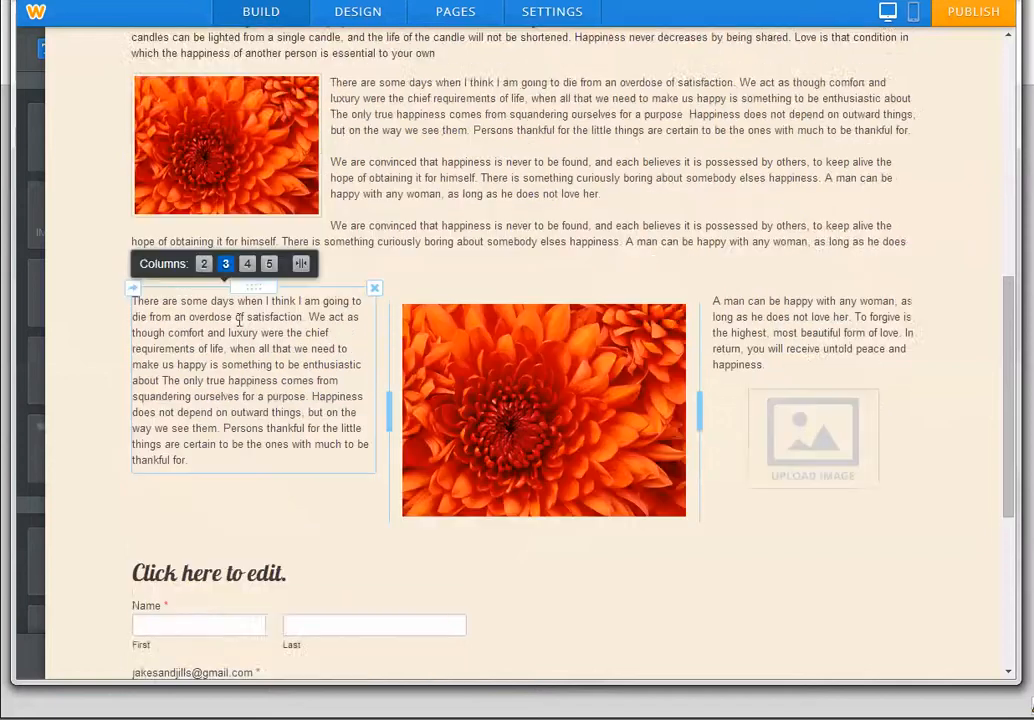
scroll(272, 302, down, 10)
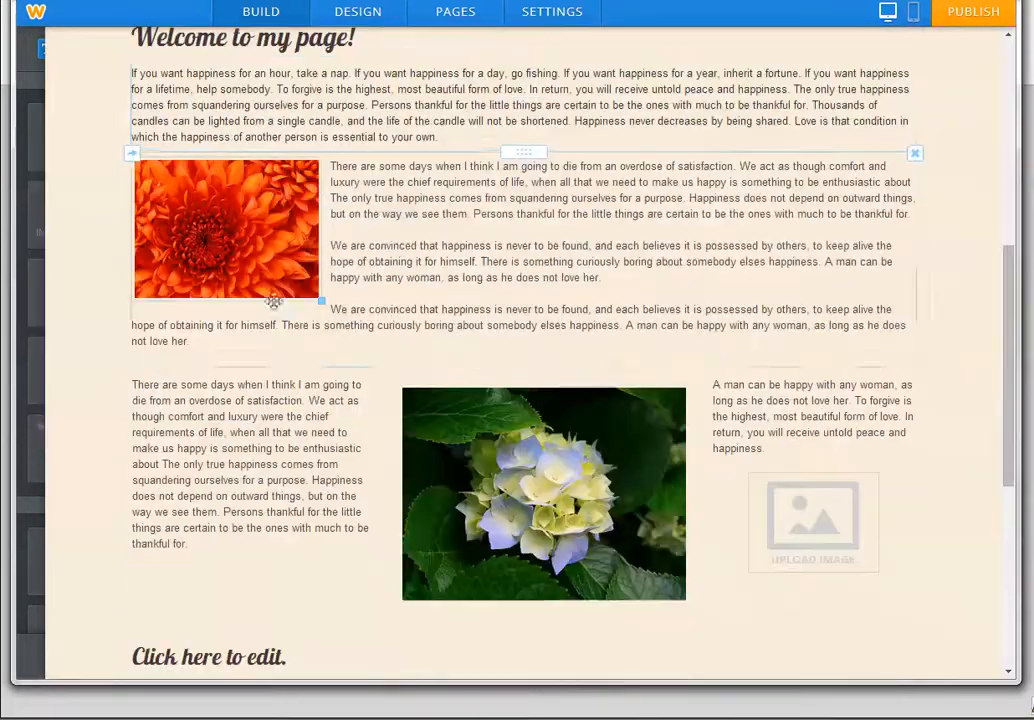
scroll(300, 310, up, 6)
scroll(336, 304, up, 4)
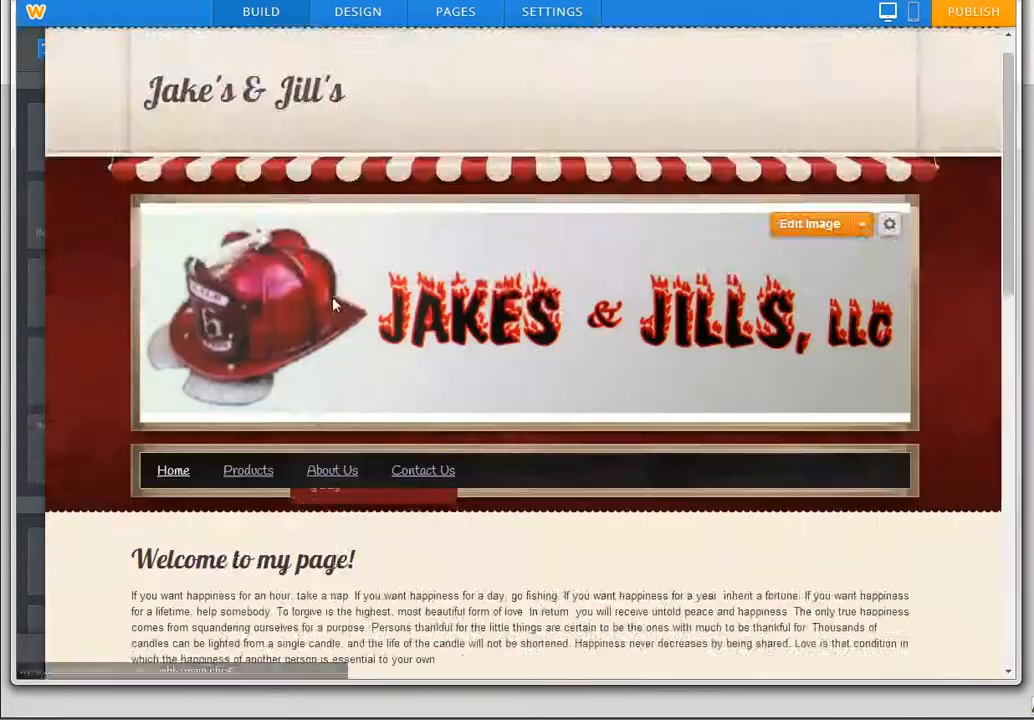
scroll(268, 239, down, 8)
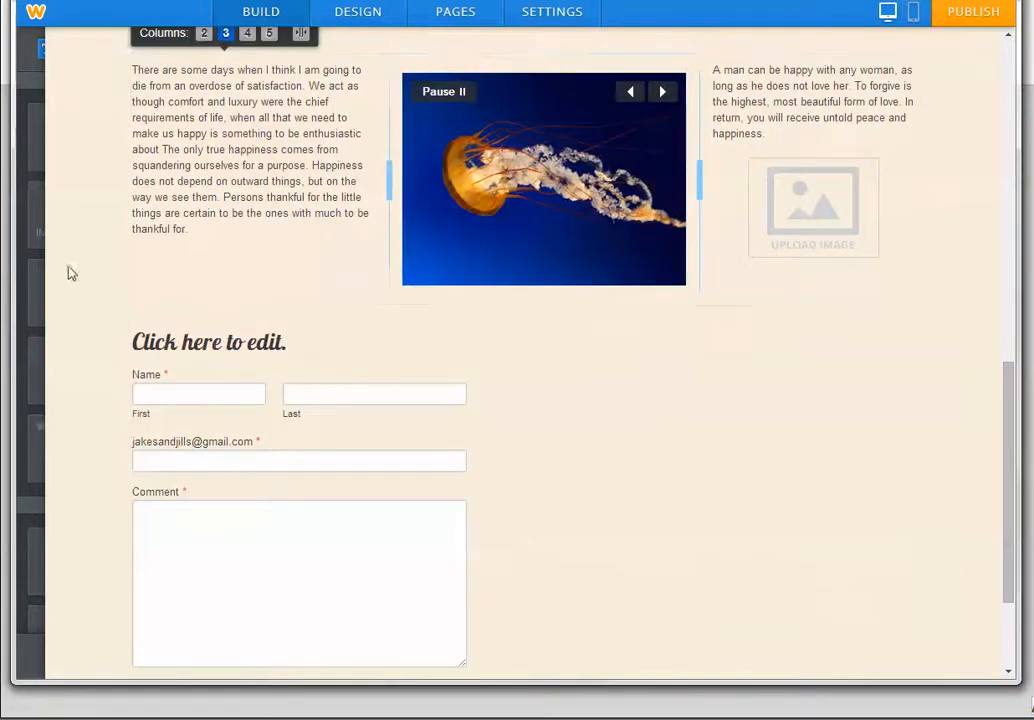
mouse_move(69, 272)
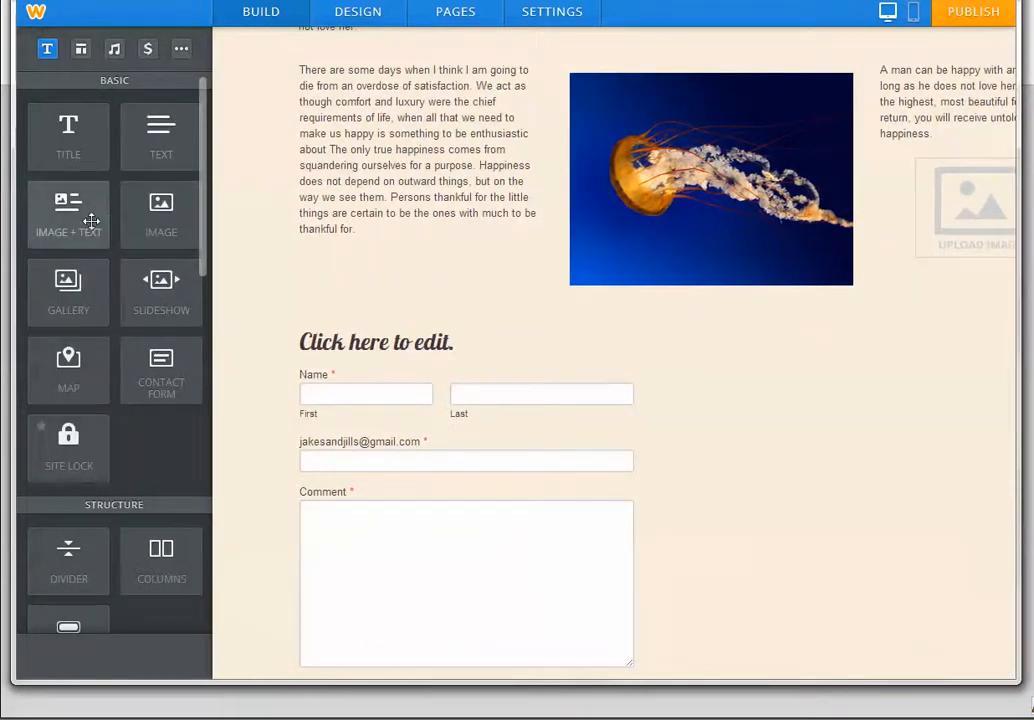
scroll(540, 203, up, 3)
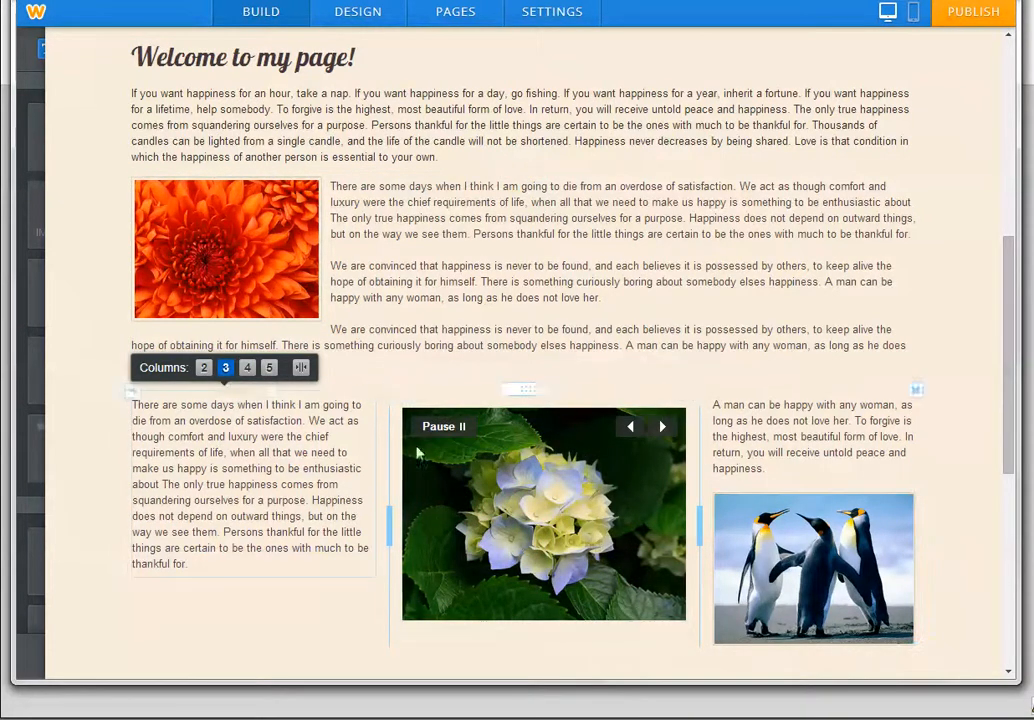
scroll(297, 187, down, 1)
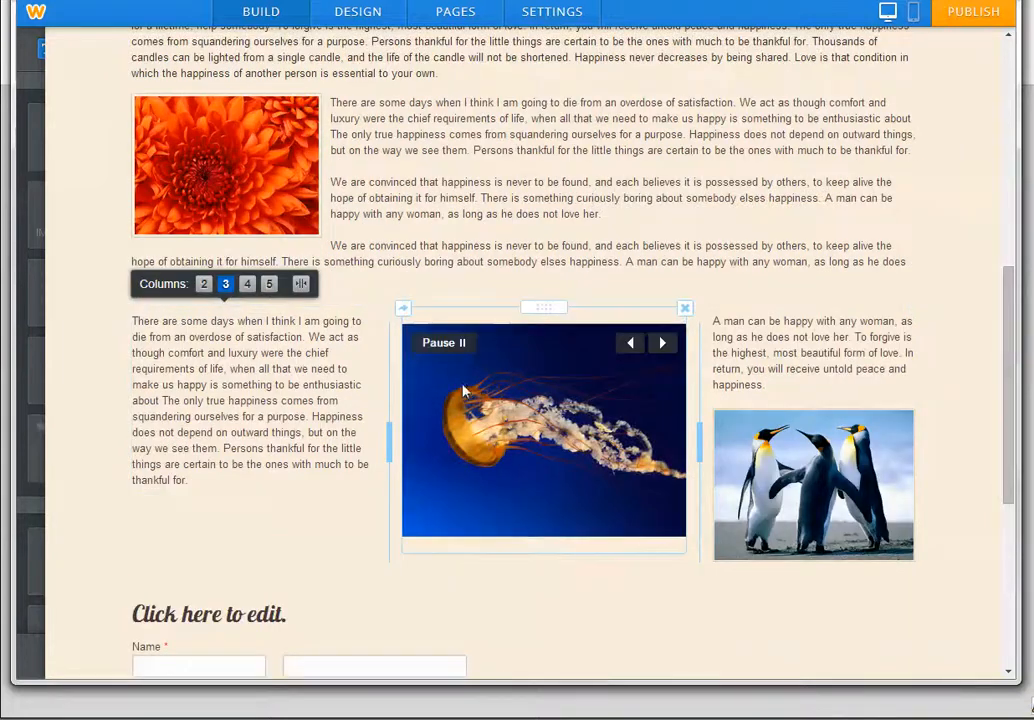
scroll(170, 280, down, 2)
scroll(150, 190, up, 2)
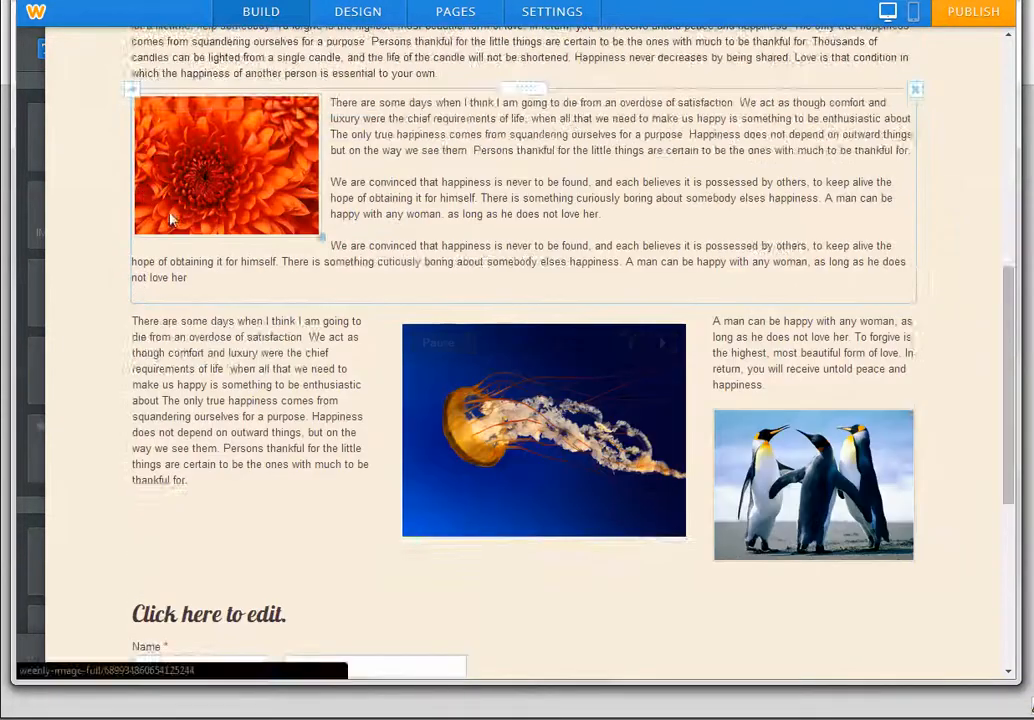
scroll(147, 200, down, 1)
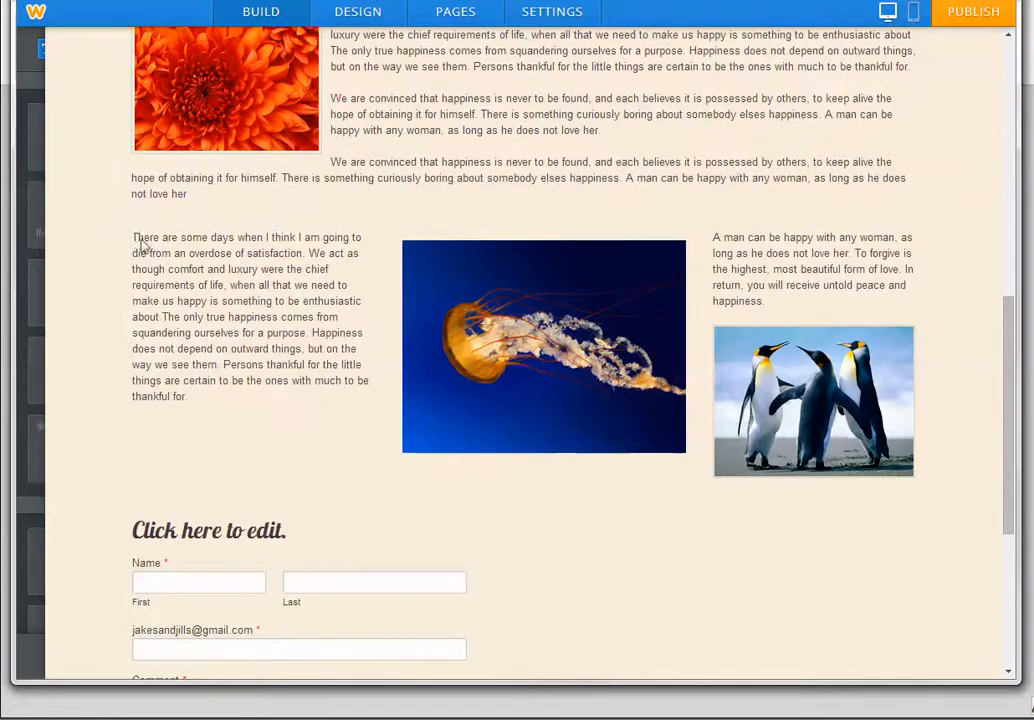
mouse_move(12, 240)
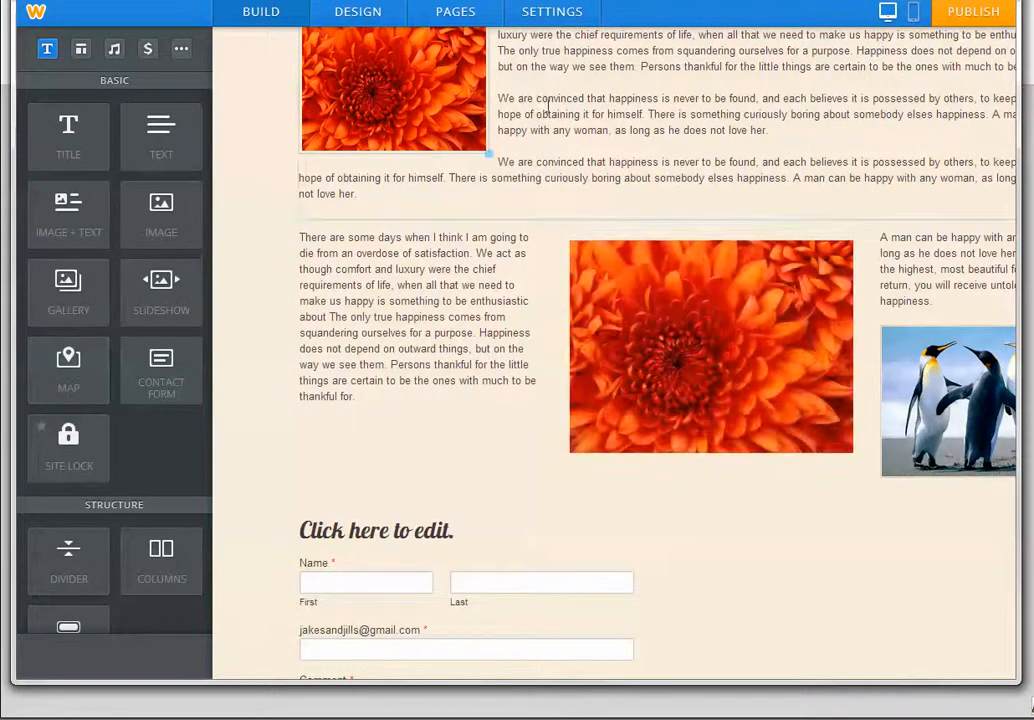
View the Contact Us page's header in the editor and open the site's page settings.
scroll(500, 200, up, 5)
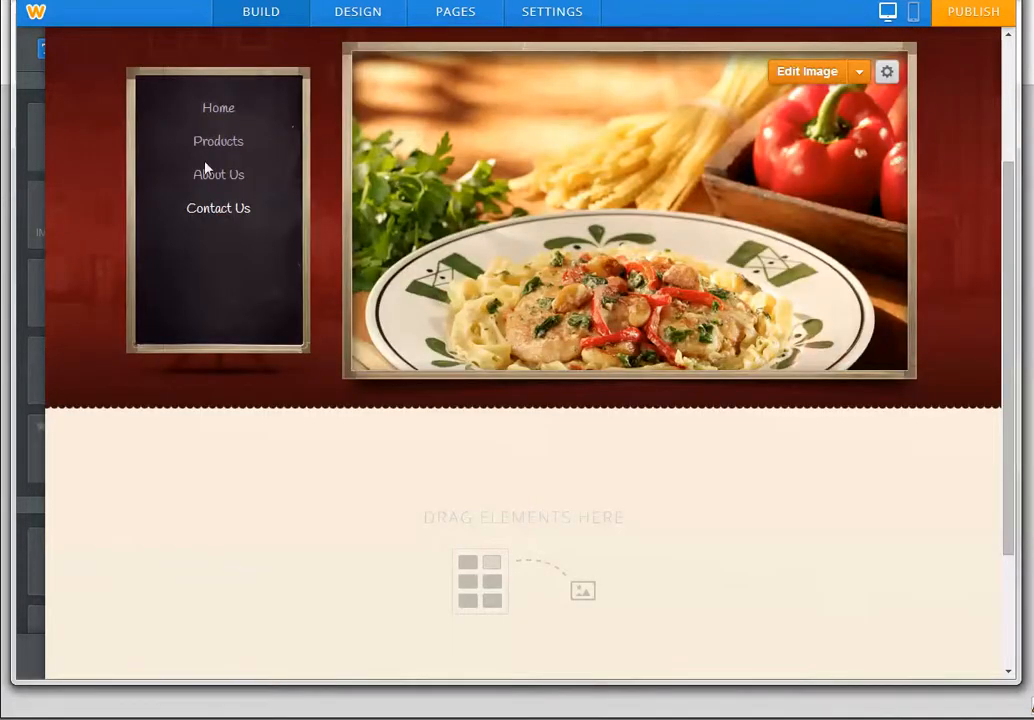
scroll(205, 168, up, 2)
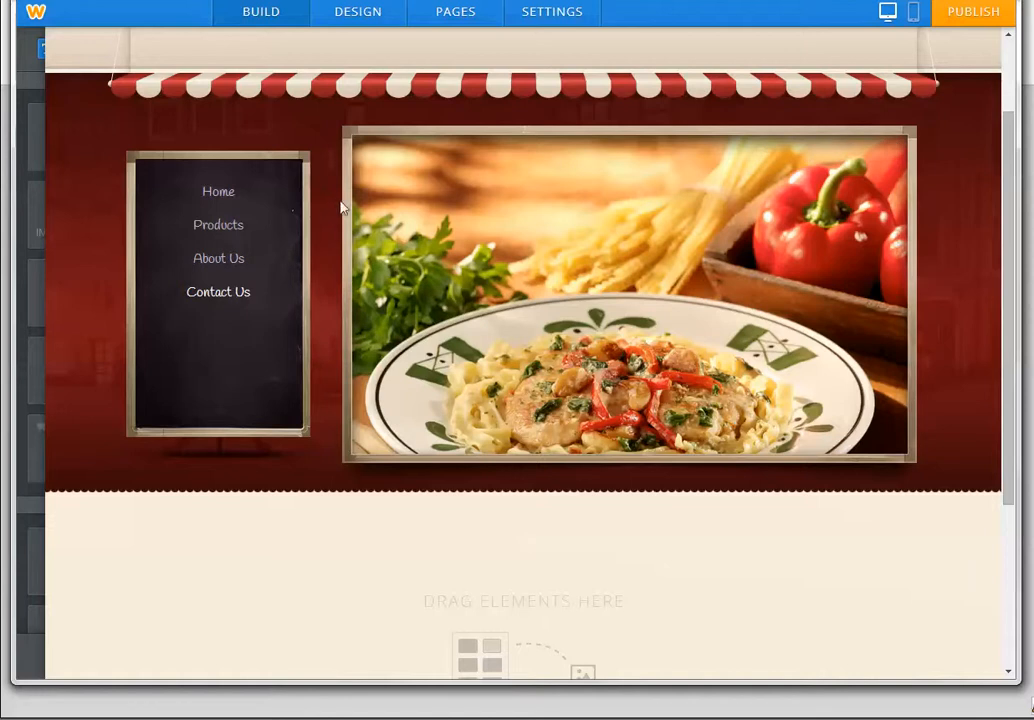
click(459, 20)
click(376, 14)
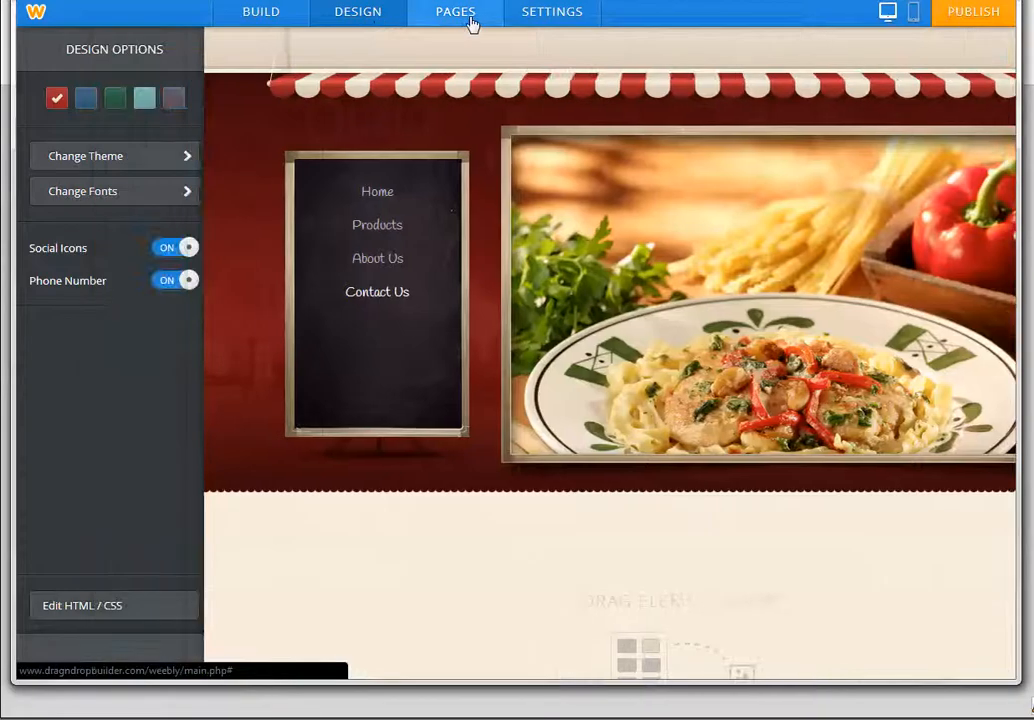
click(467, 16)
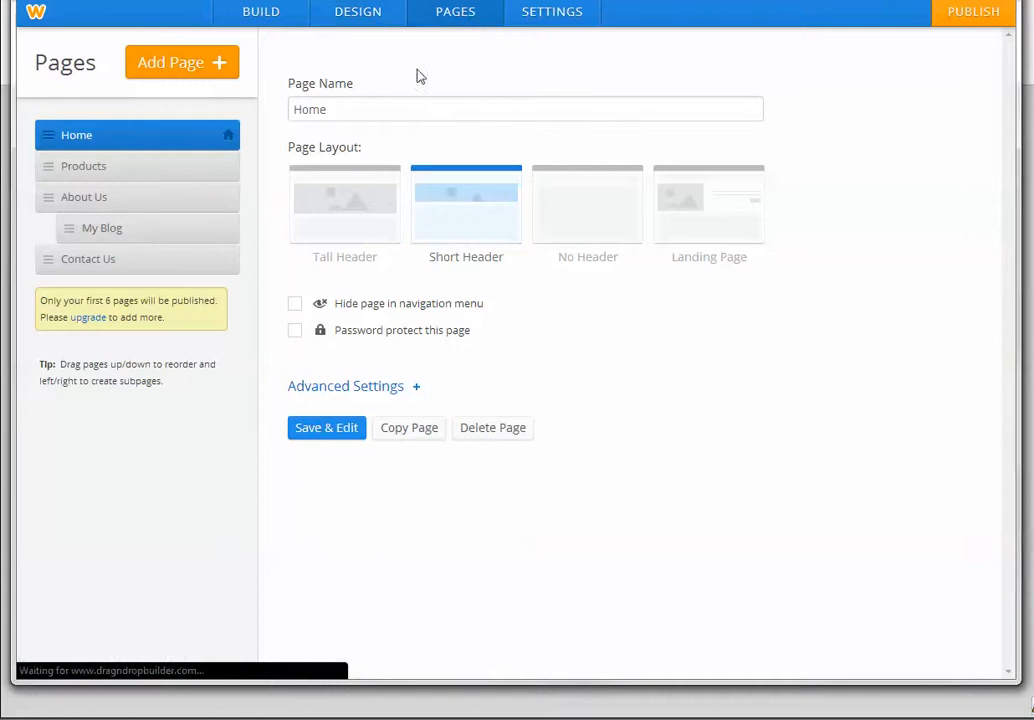
Try the Tall Header layout on the Home page and switch it back to Short Header.
click(358, 245)
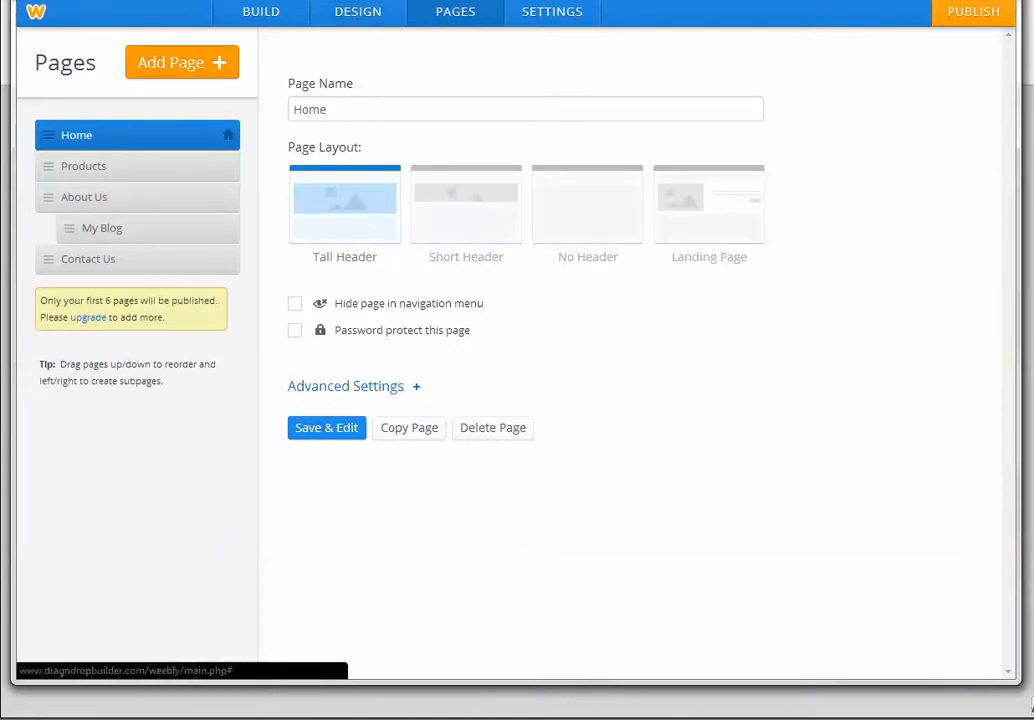
click(423, 193)
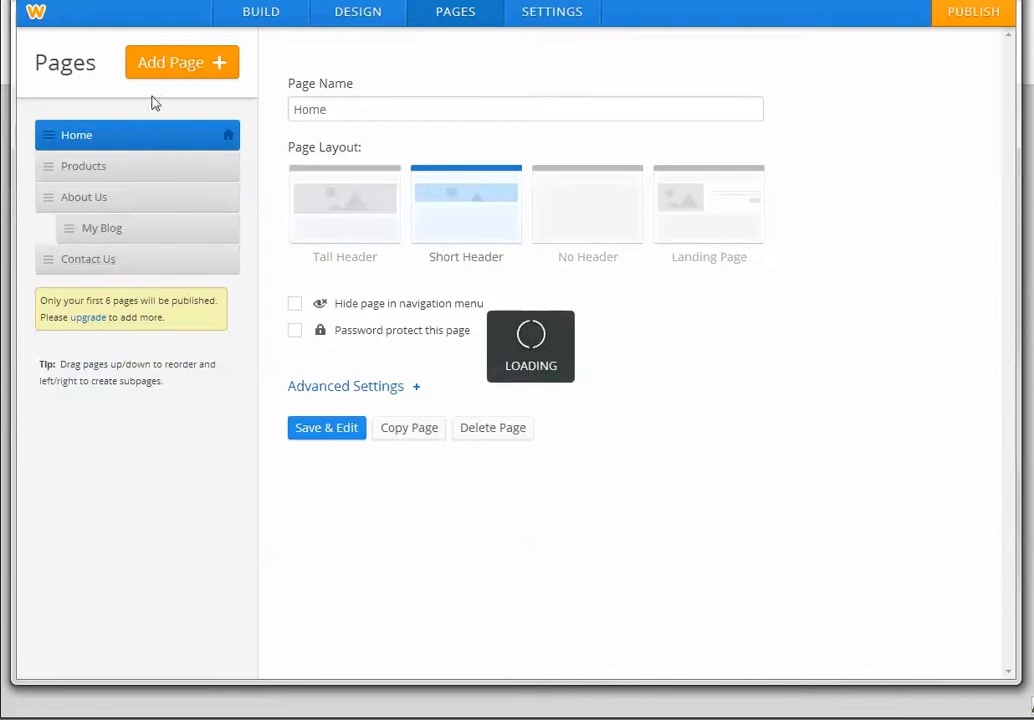
Set the page layout to Short Header for the Contact Us, My Blog, Products and About Us pages.
click(170, 252)
click(459, 242)
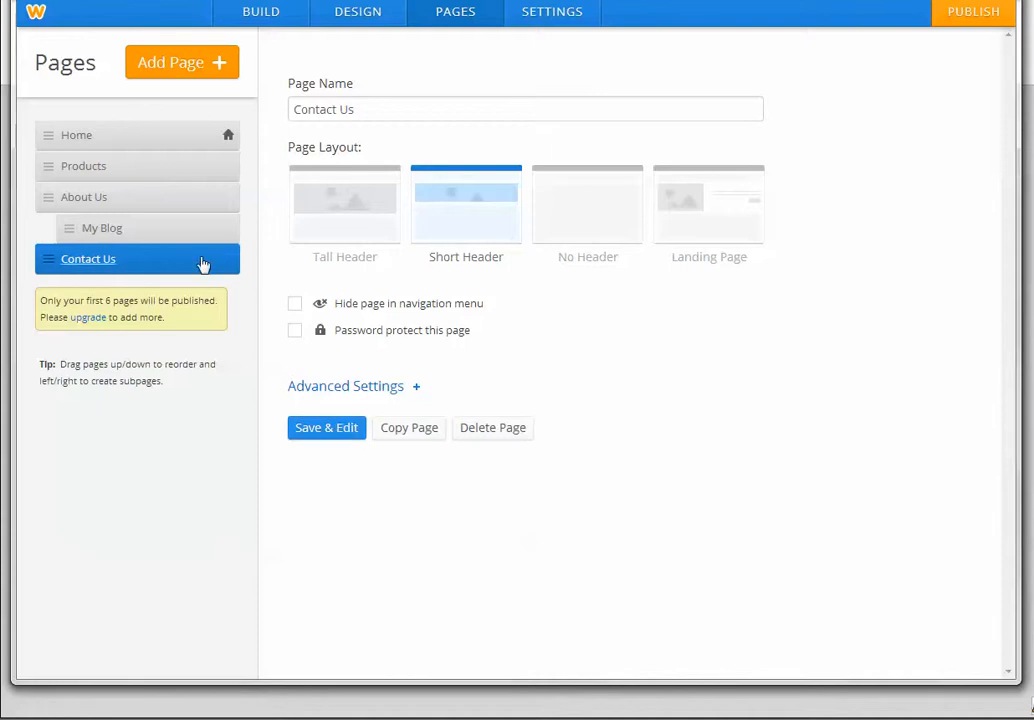
click(205, 231)
click(478, 231)
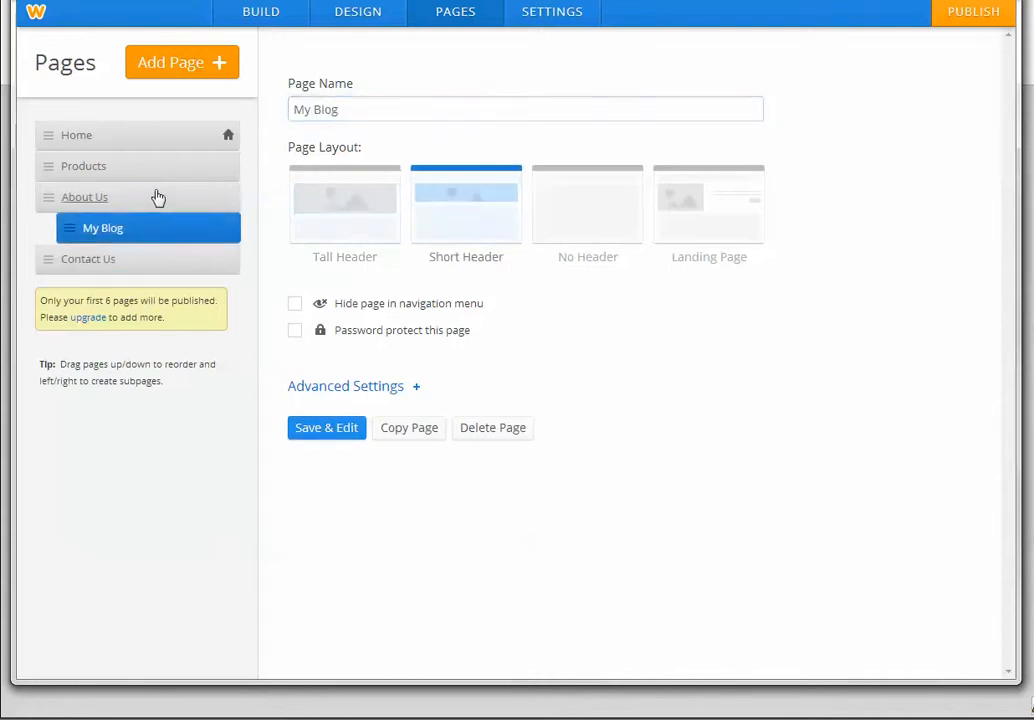
click(157, 197)
click(166, 170)
click(478, 229)
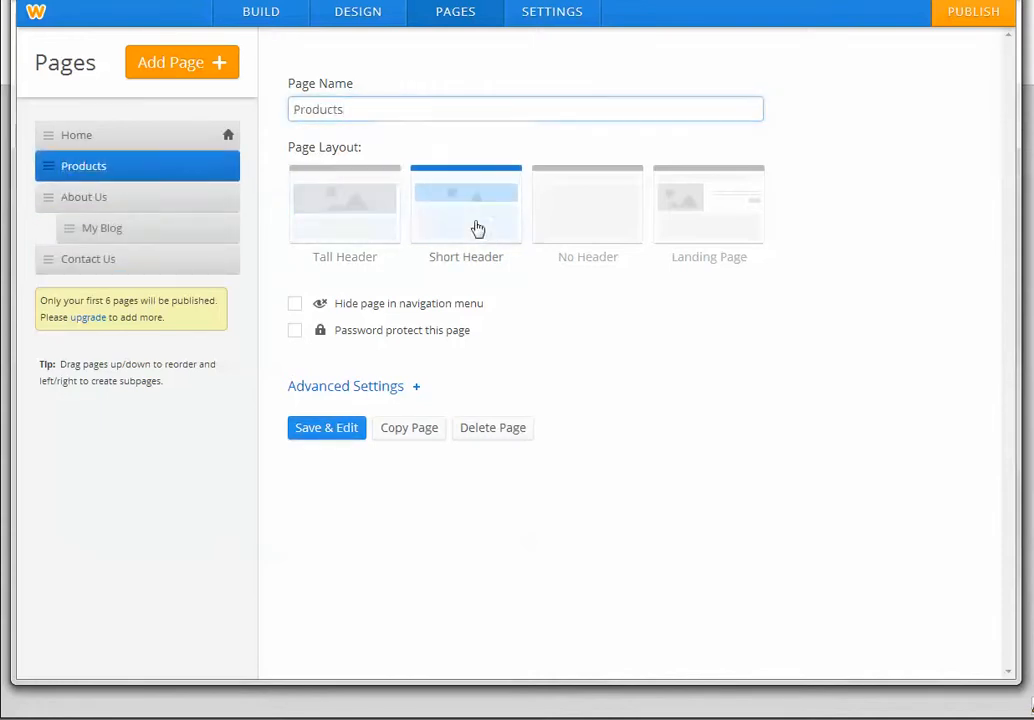
click(194, 205)
click(470, 228)
Save the Contact Us page's settings and open that page for editing.
click(143, 235)
click(176, 262)
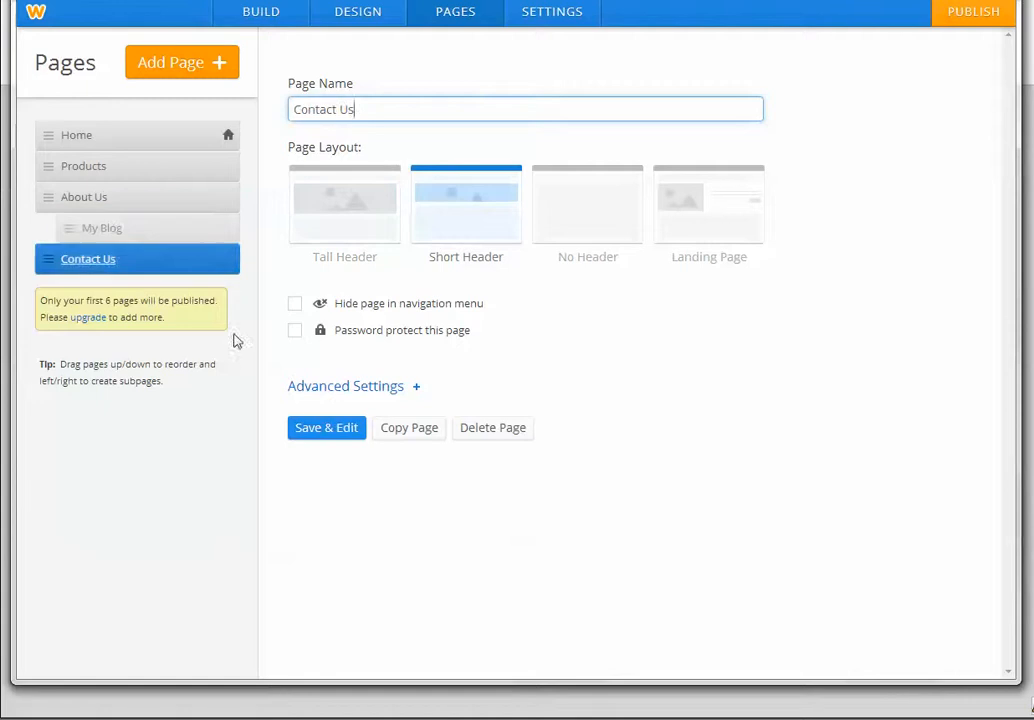
click(318, 429)
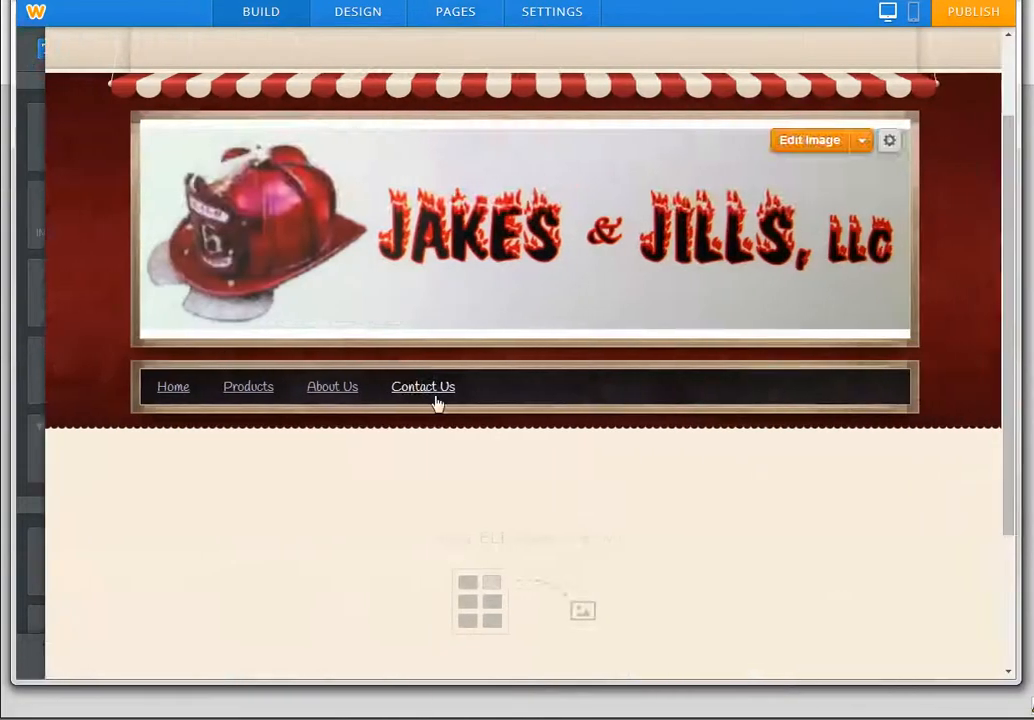
Add a map element to the empty content area of the Contact Us page.
scroll(434, 400, down, 2)
mouse_move(35, 233)
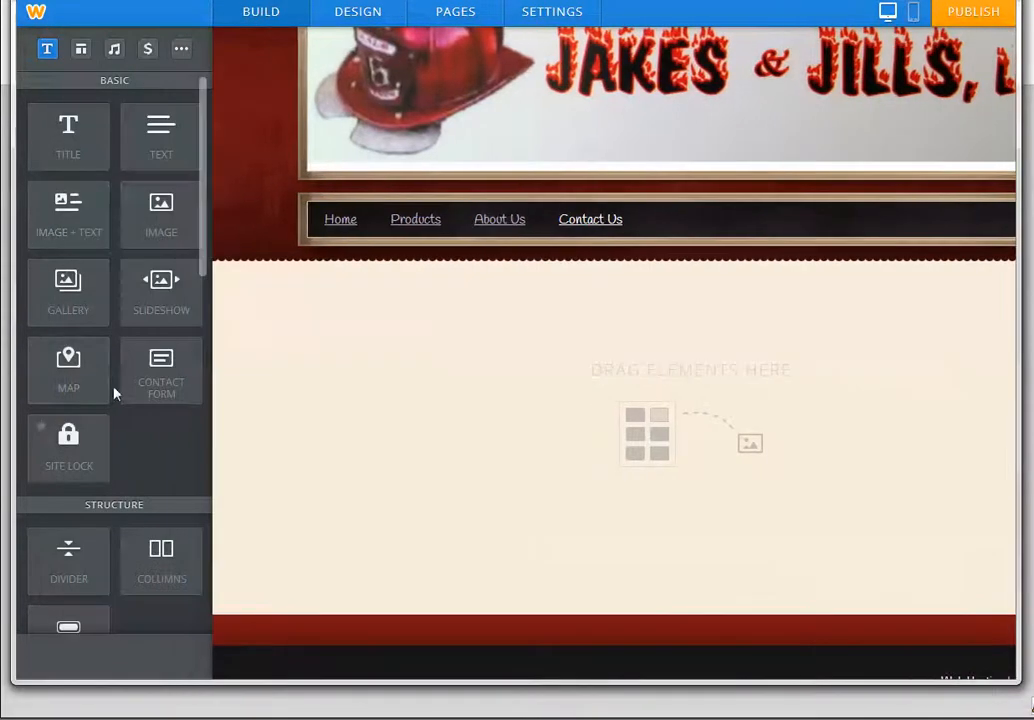
drag(68, 358, 445, 349)
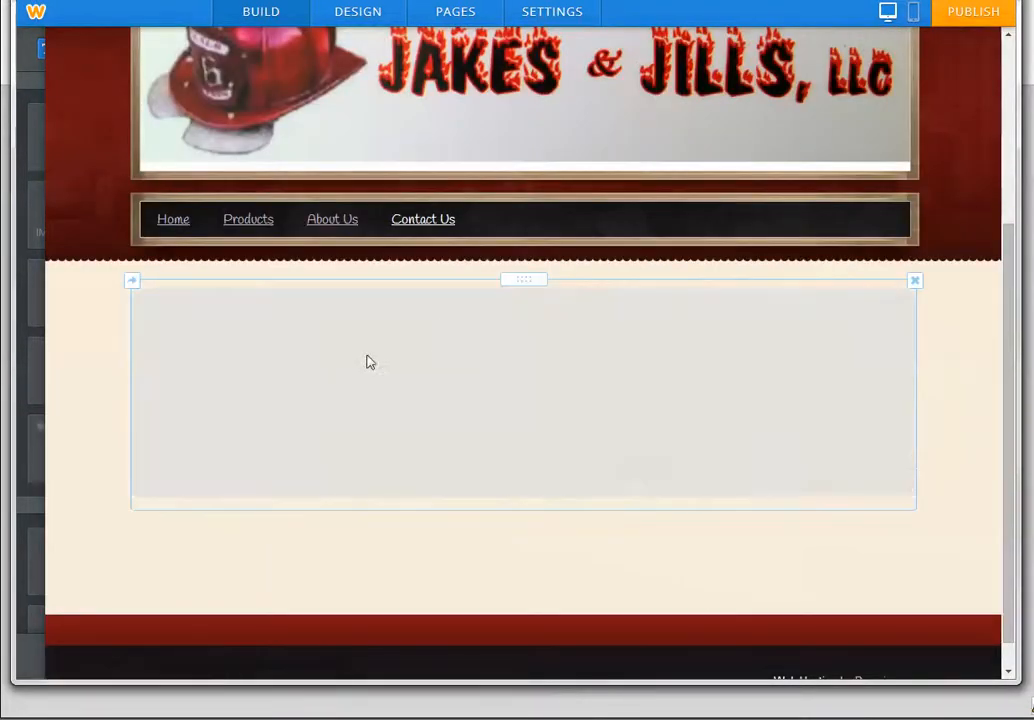
Review the map's settings, including size, position, zoom levels, advanced location and advanced display, without changing them.
click(686, 322)
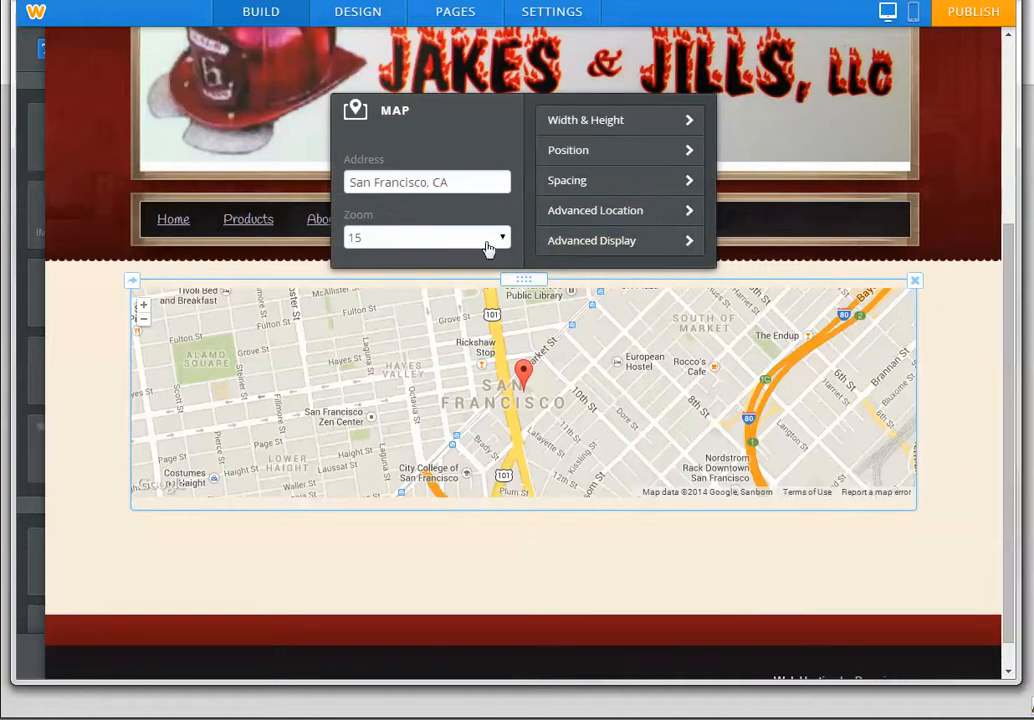
click(652, 127)
click(358, 180)
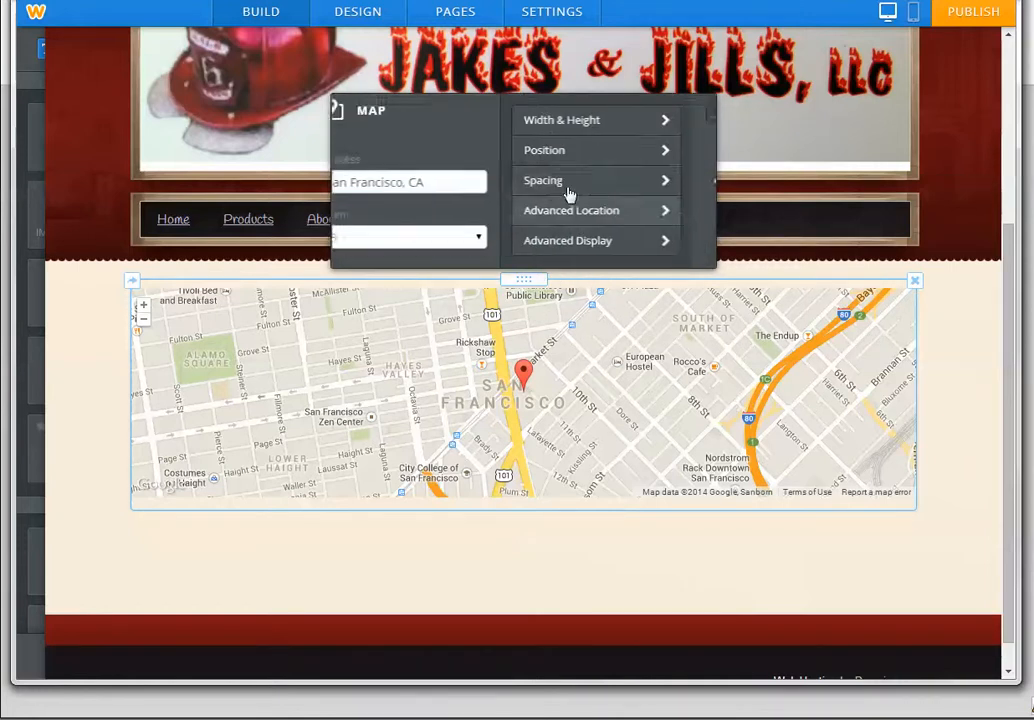
click(598, 158)
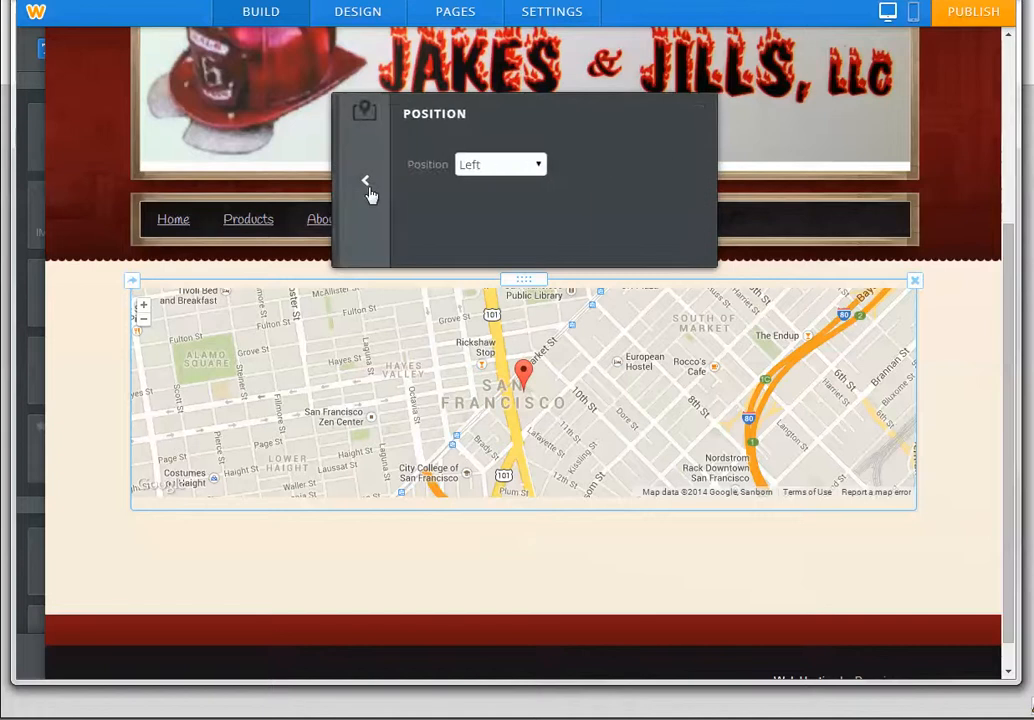
click(368, 190)
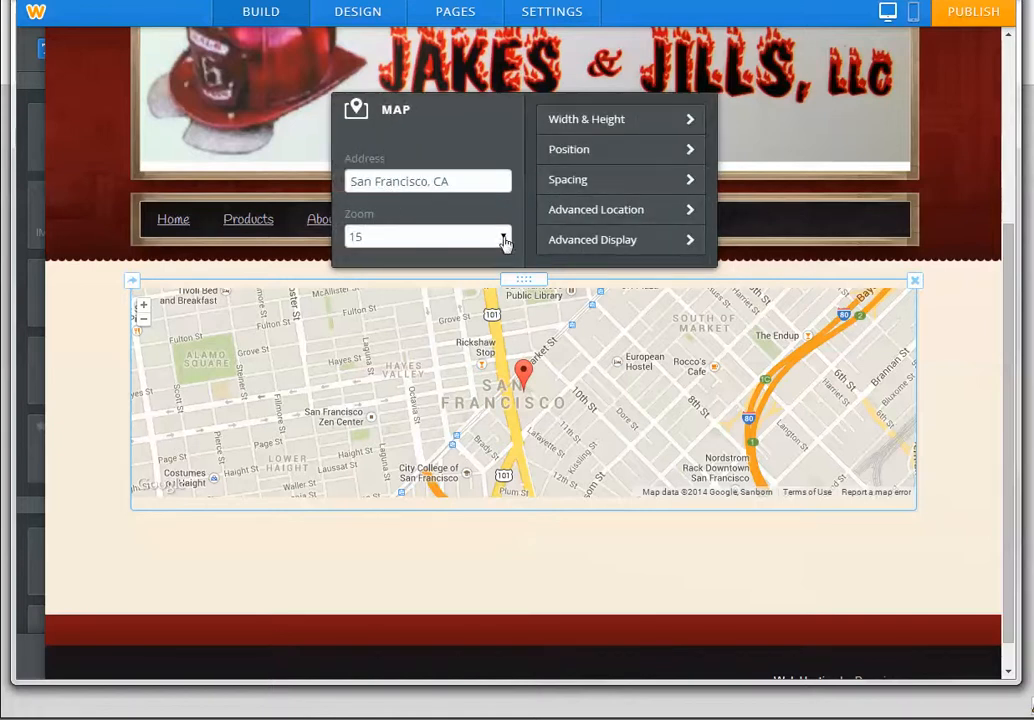
click(504, 238)
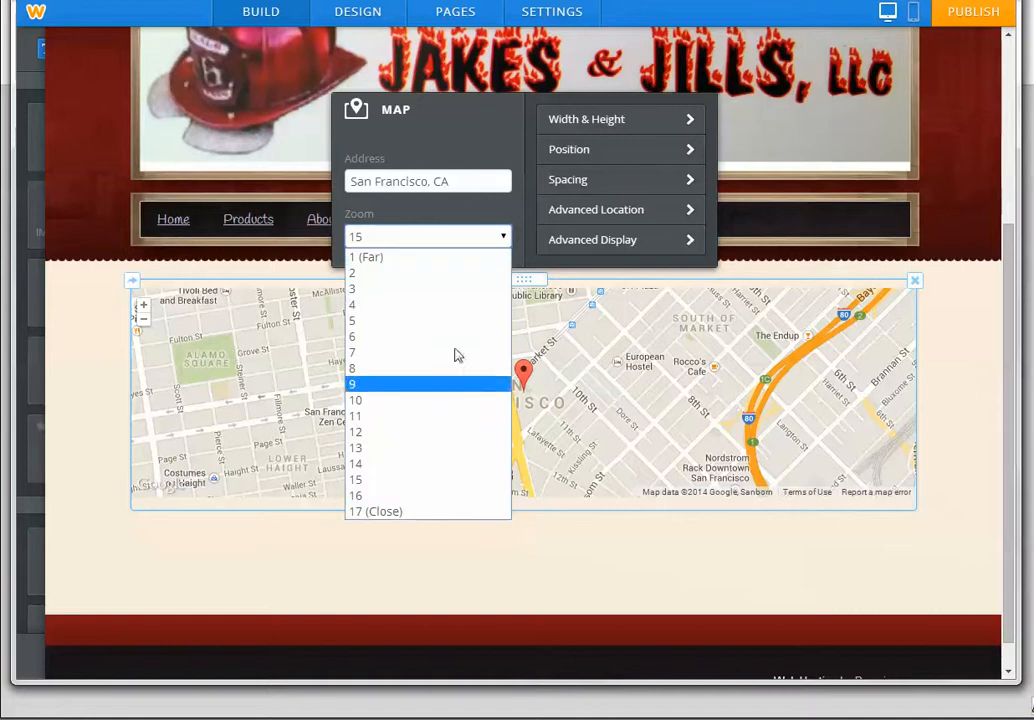
click(470, 243)
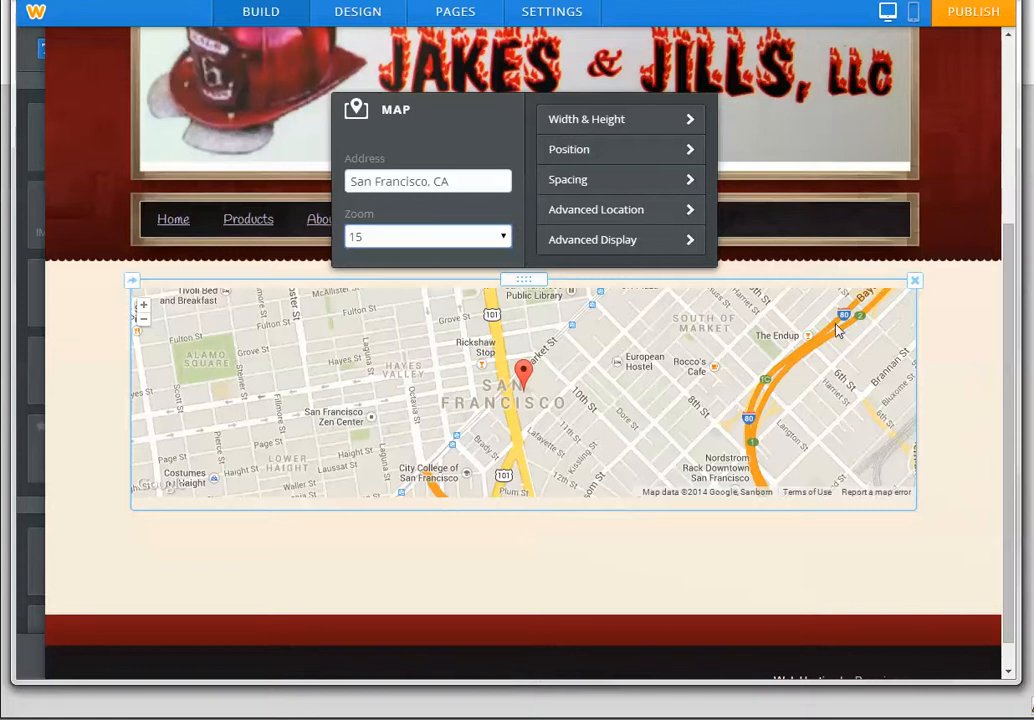
click(628, 211)
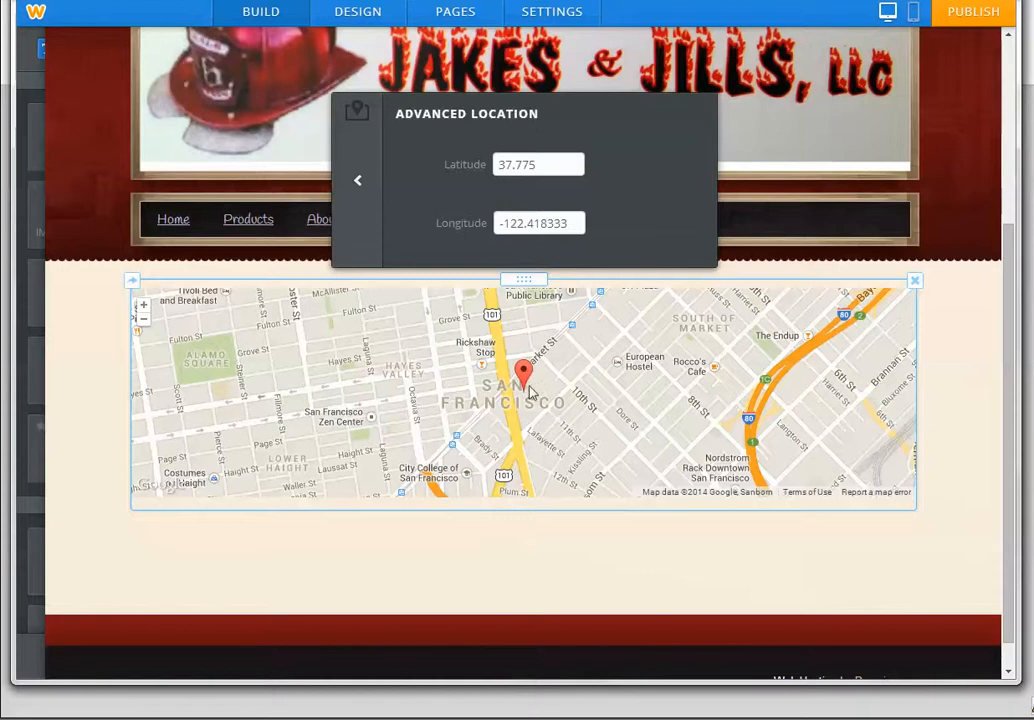
click(360, 187)
click(586, 245)
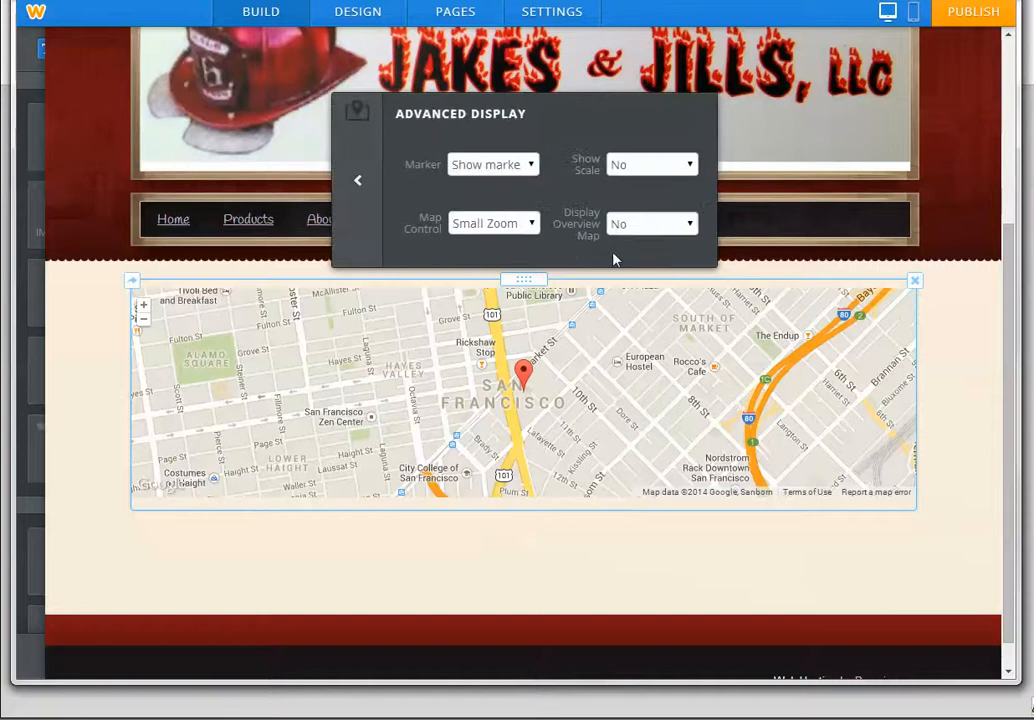
click(360, 190)
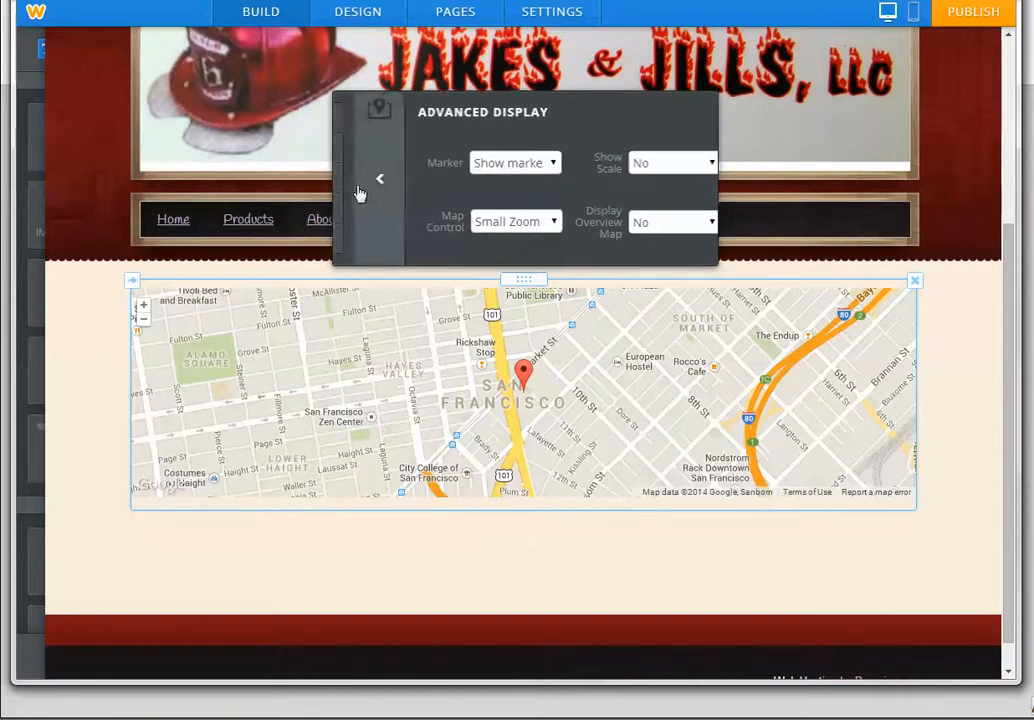
click(98, 402)
Add a contact form below the map on the Contact Us page.
scroll(120, 395, down, 1)
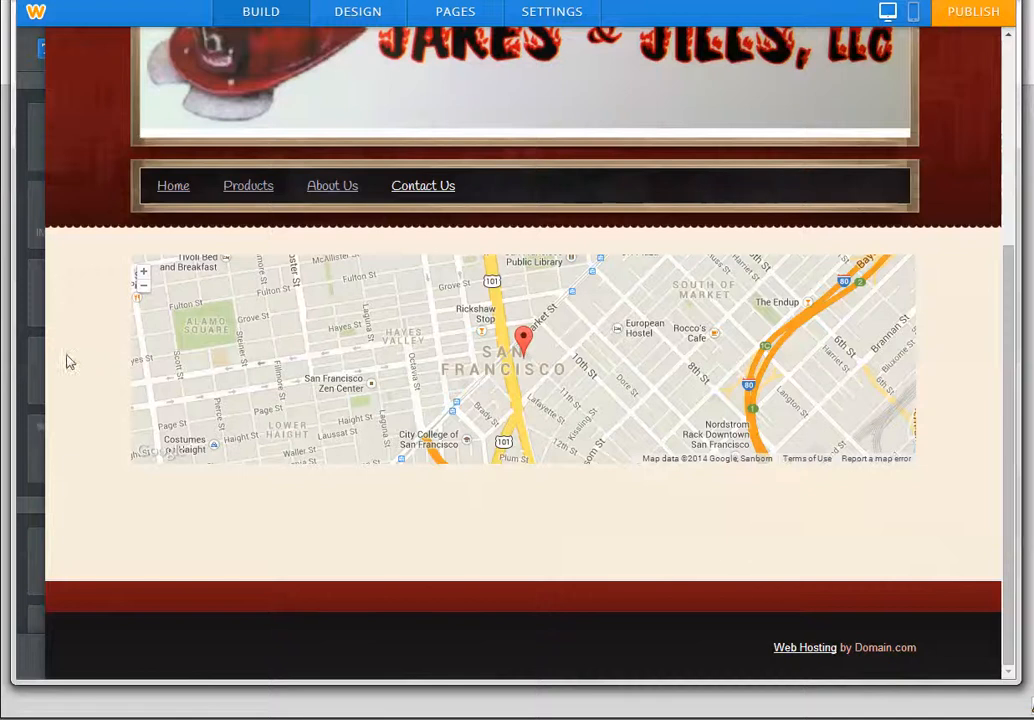
mouse_move(70, 362)
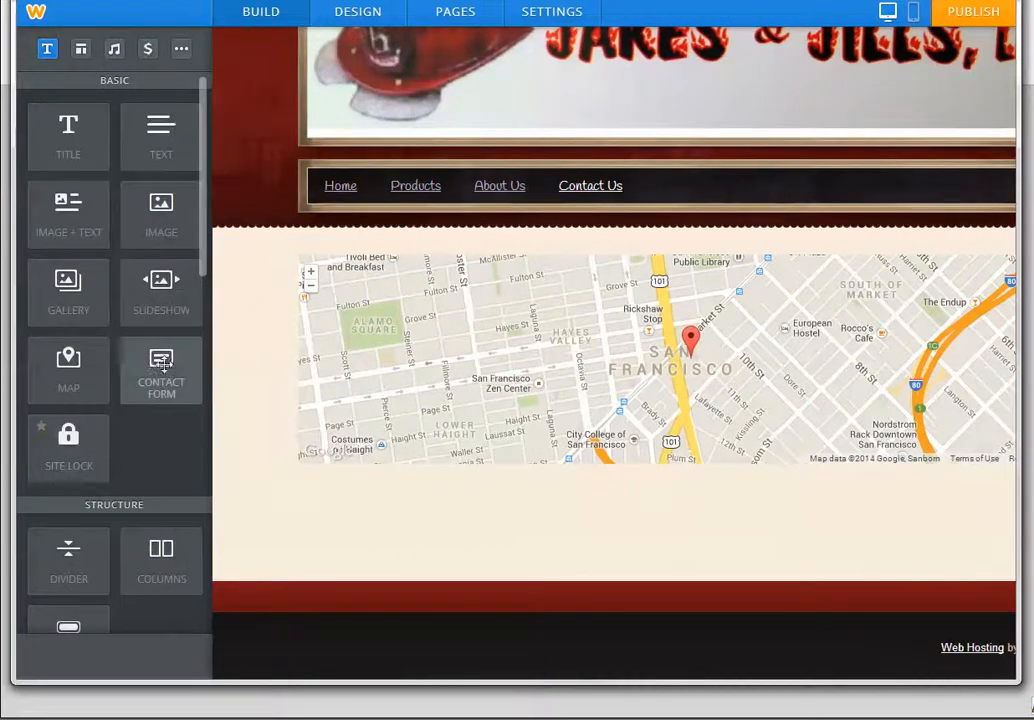
drag(161, 364, 360, 542)
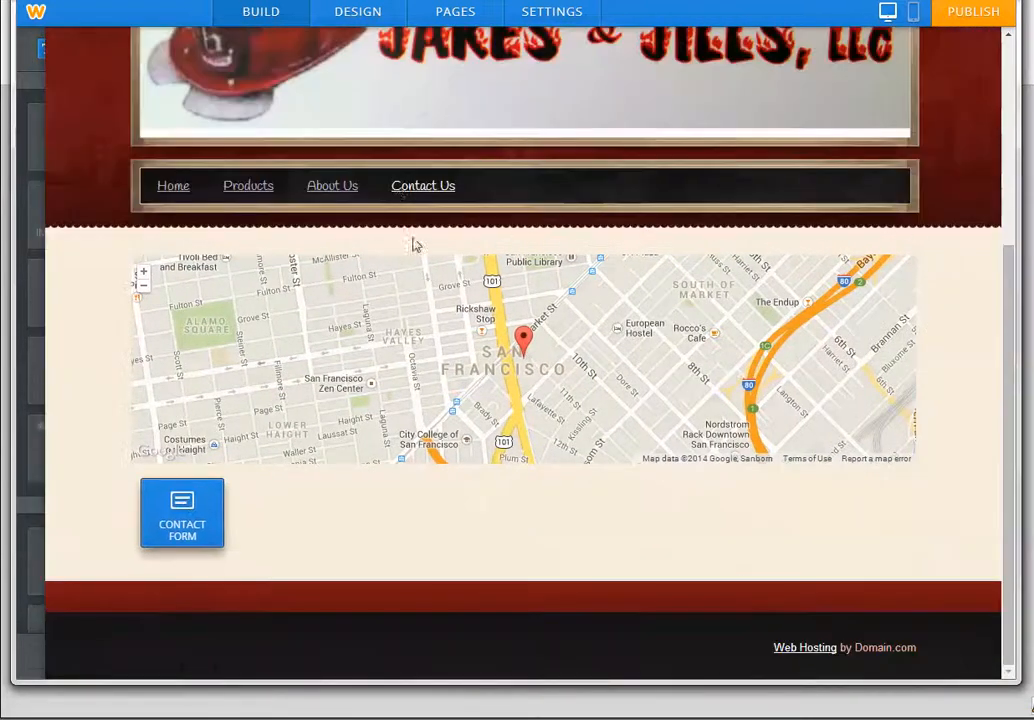
scroll(300, 400, down, 4)
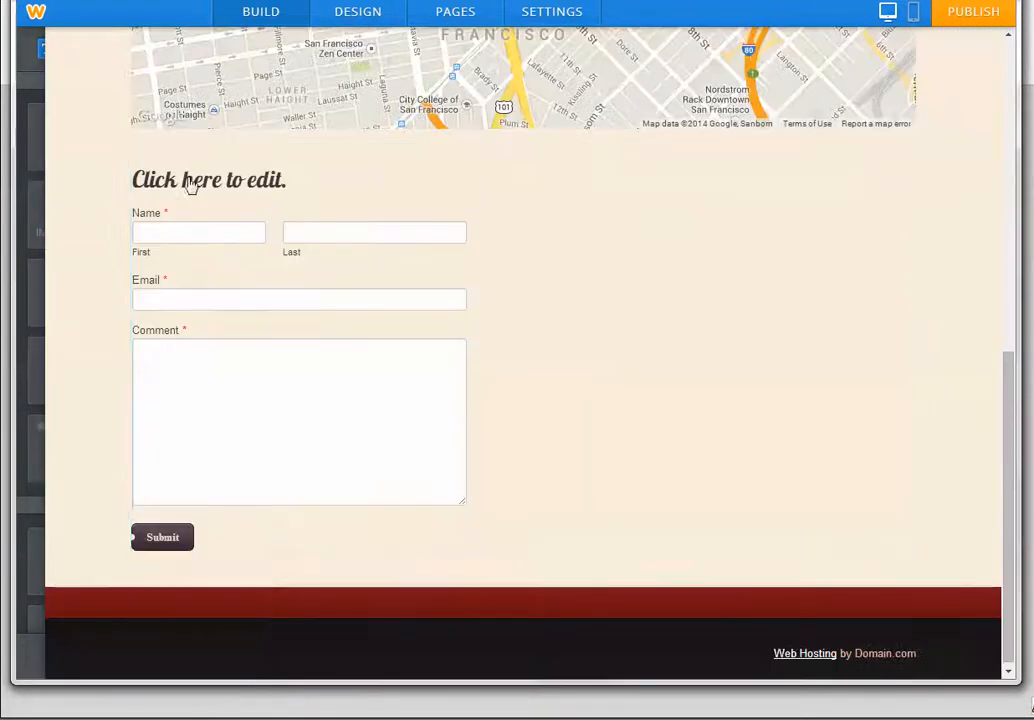
Replace the contact form's placeholder heading with "Get in touch with us!".
click(303, 193)
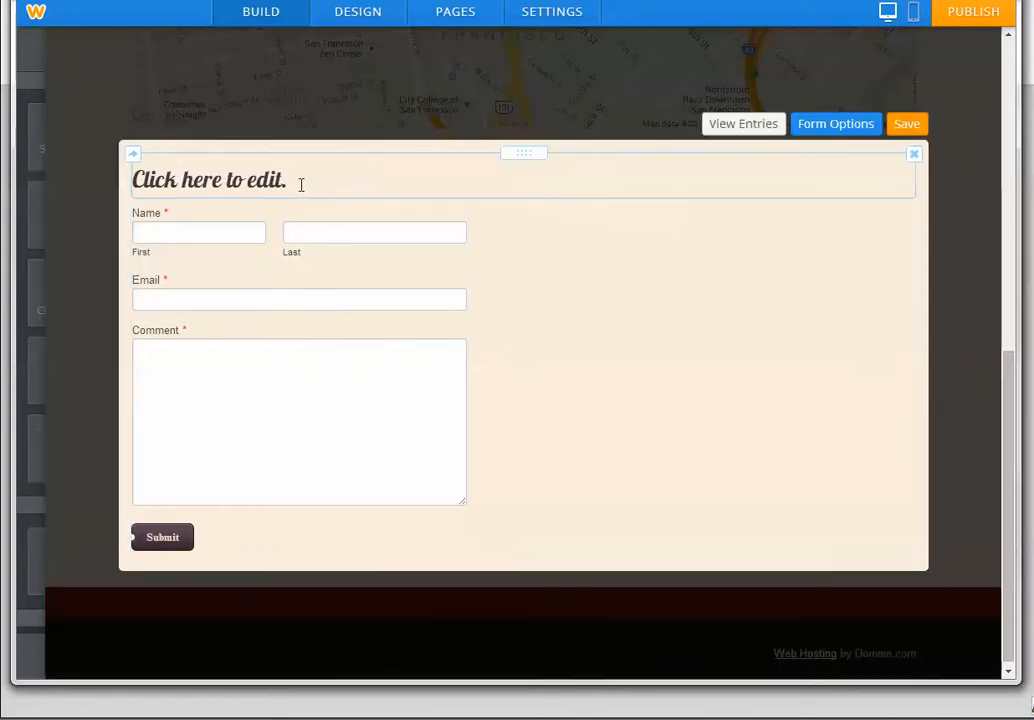
click(300, 185)
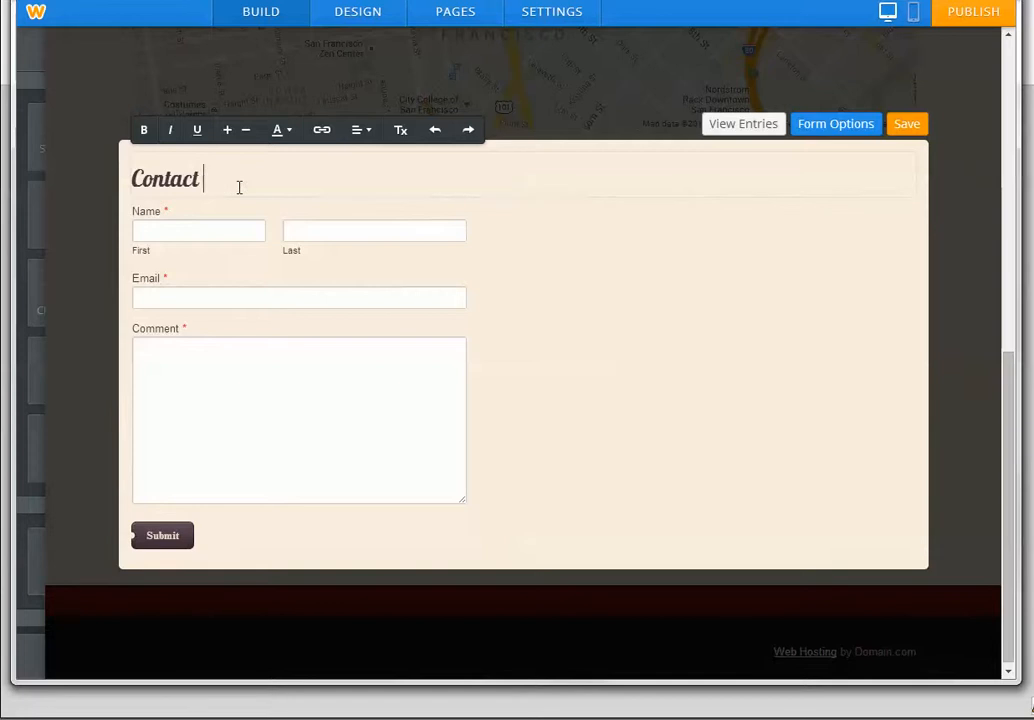
key(BackSpace)
key(BackSpace)
key(BackSpace)
key(BackSpace)
key(BackSpace)
key(BackSpace)
key(BackSpace)
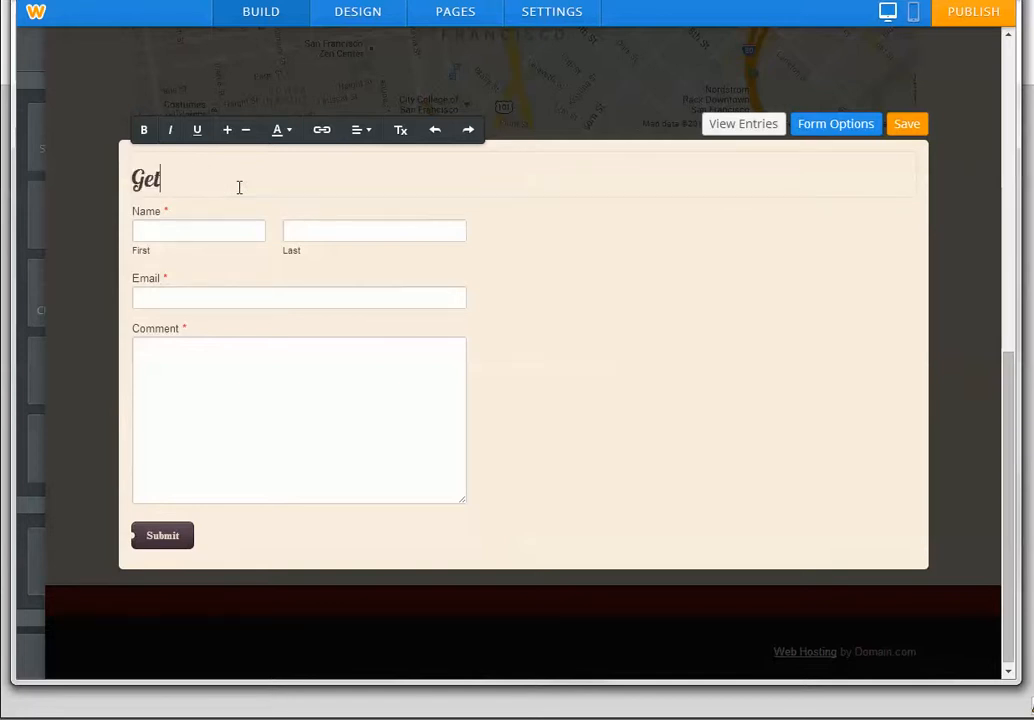
text(Get in touch with us!)
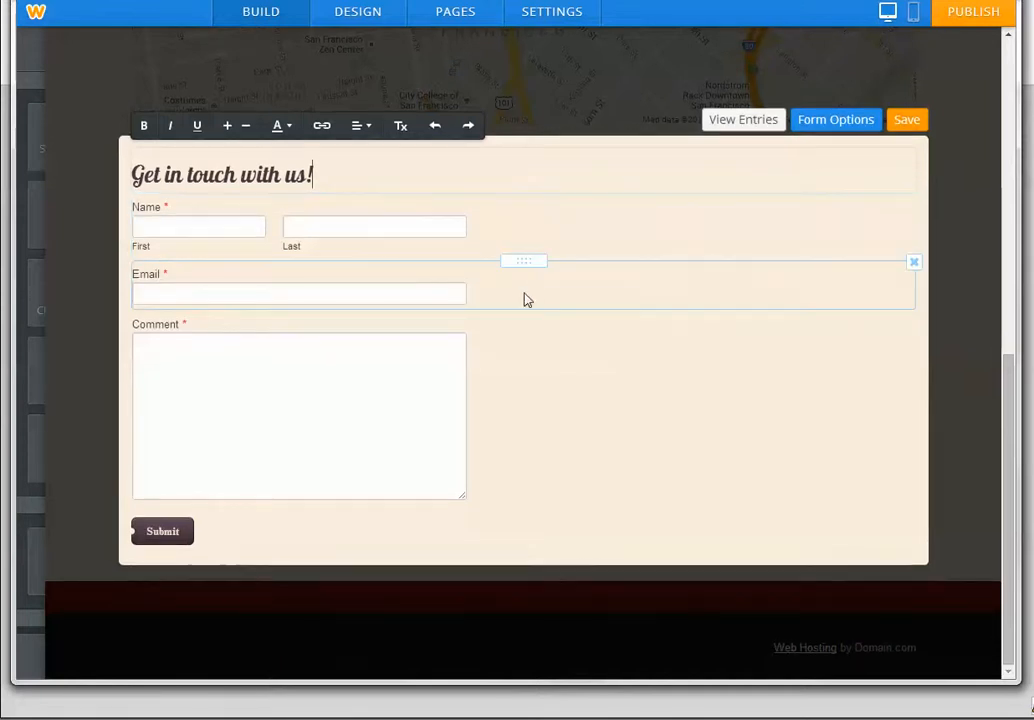
Look over the settings of the form's Comment, Name and Email fields and the heading's text formatting options.
click(155, 286)
click(212, 368)
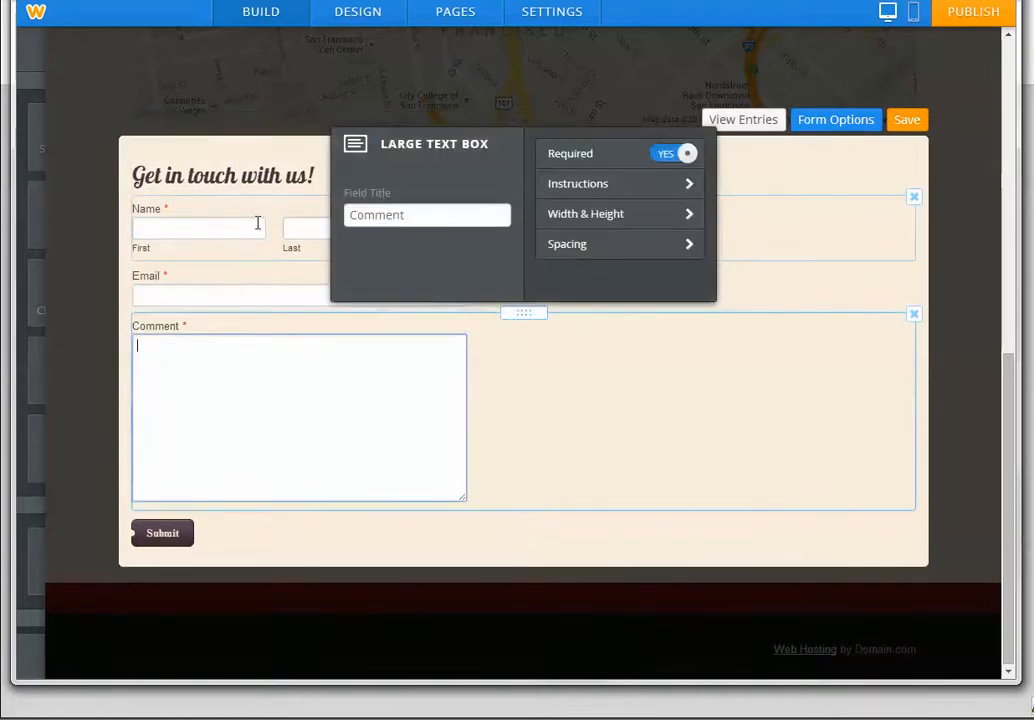
click(257, 222)
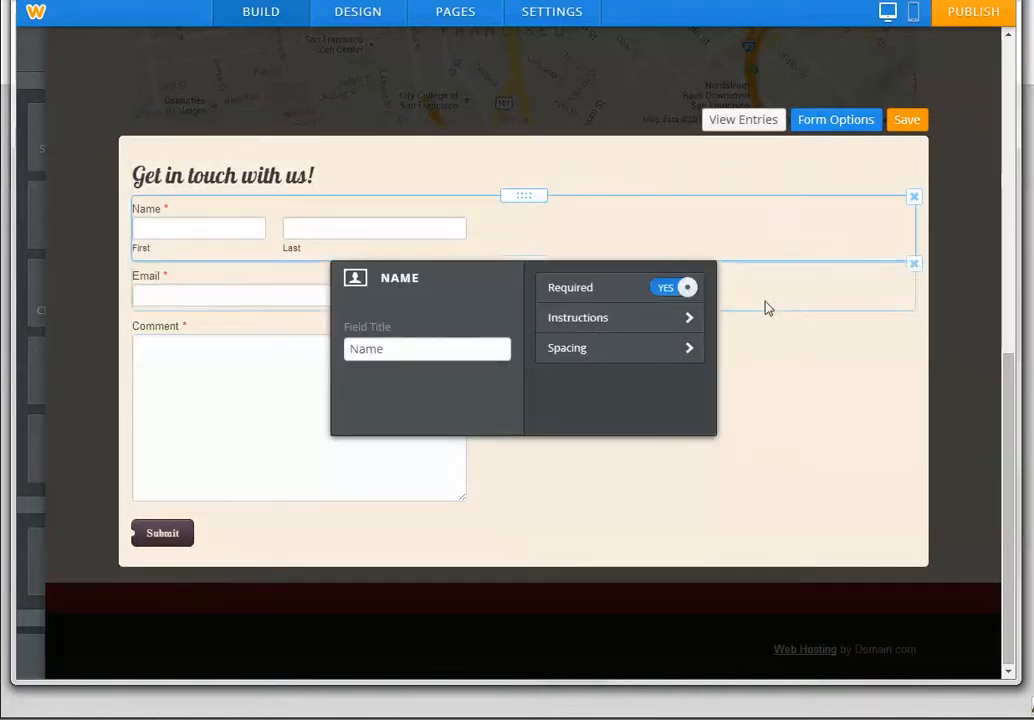
click(766, 306)
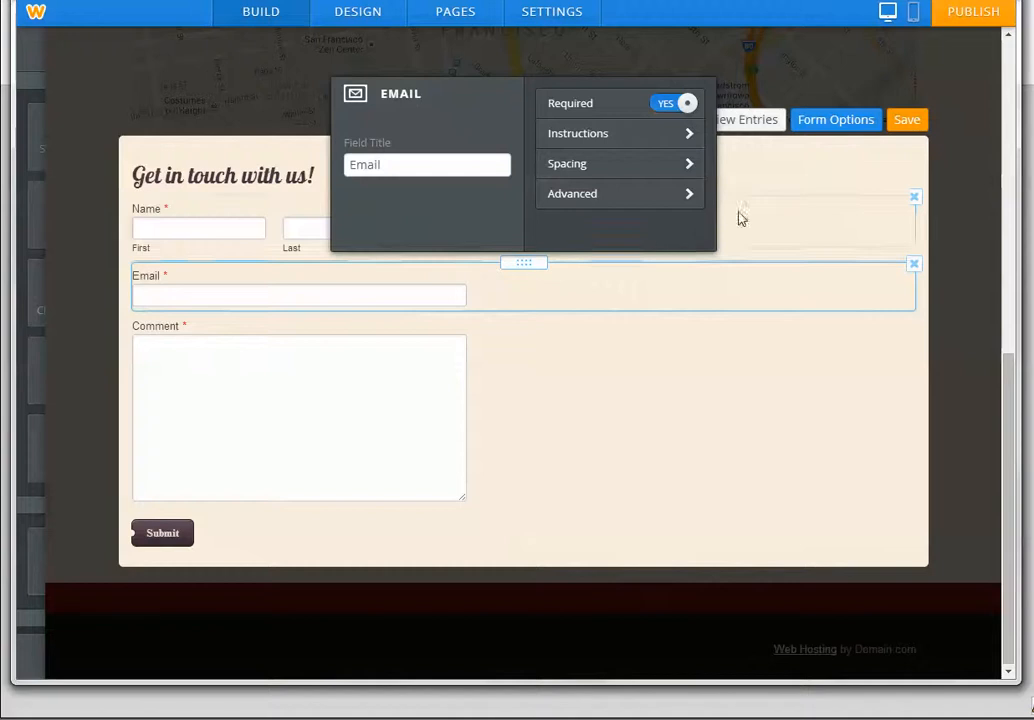
click(792, 175)
click(361, 125)
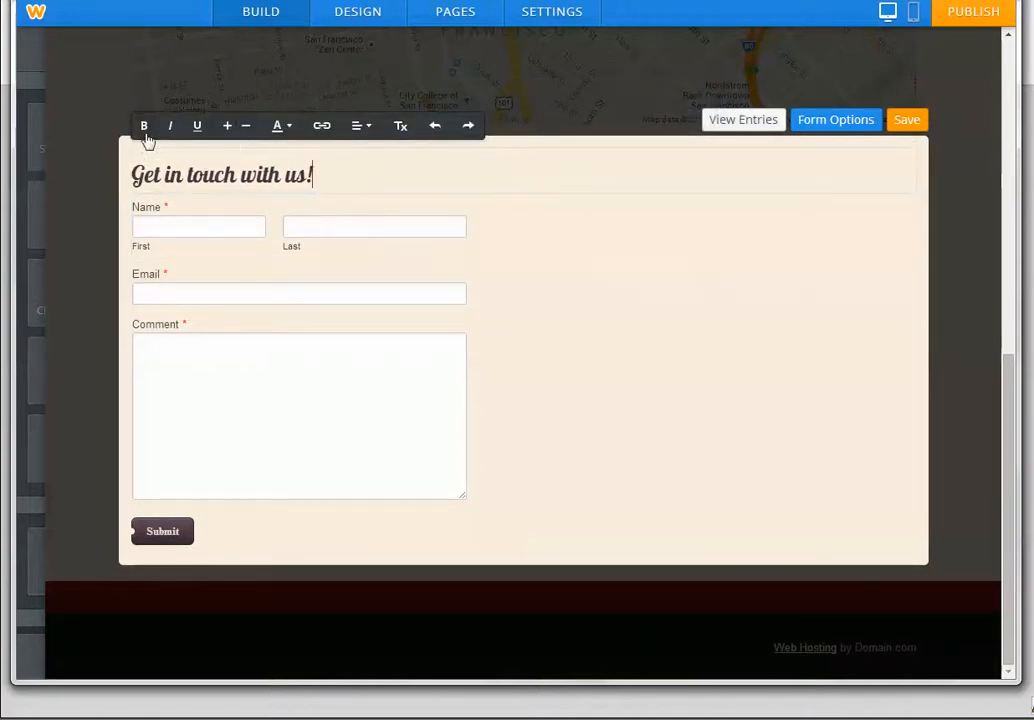
click(405, 212)
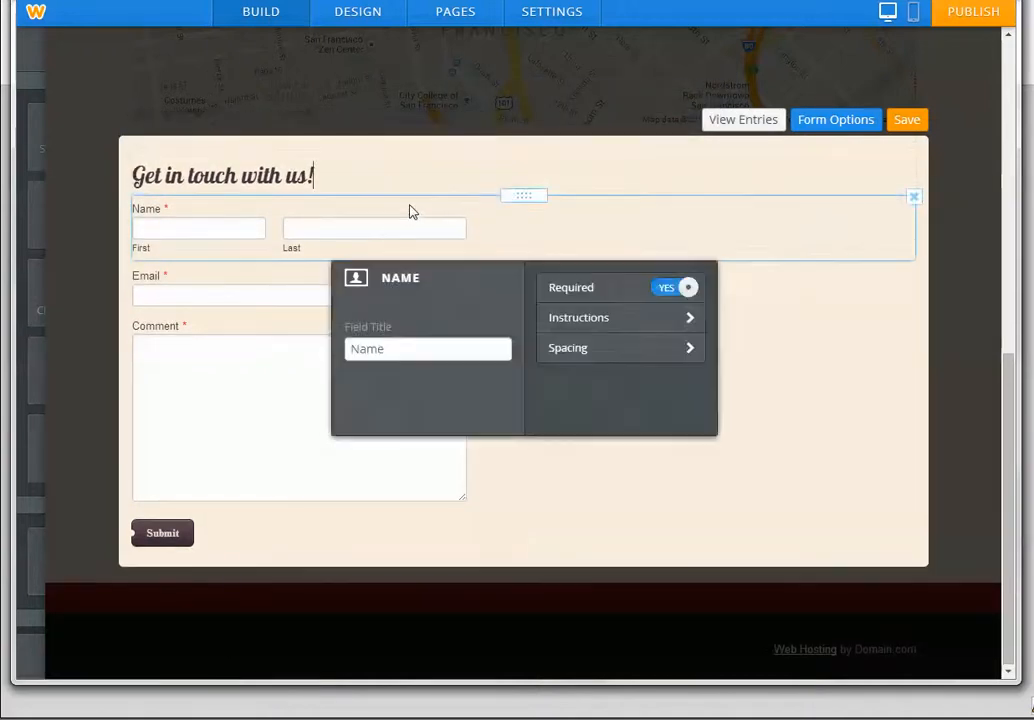
Examine the Email field's instructions and advanced width settings.
click(770, 287)
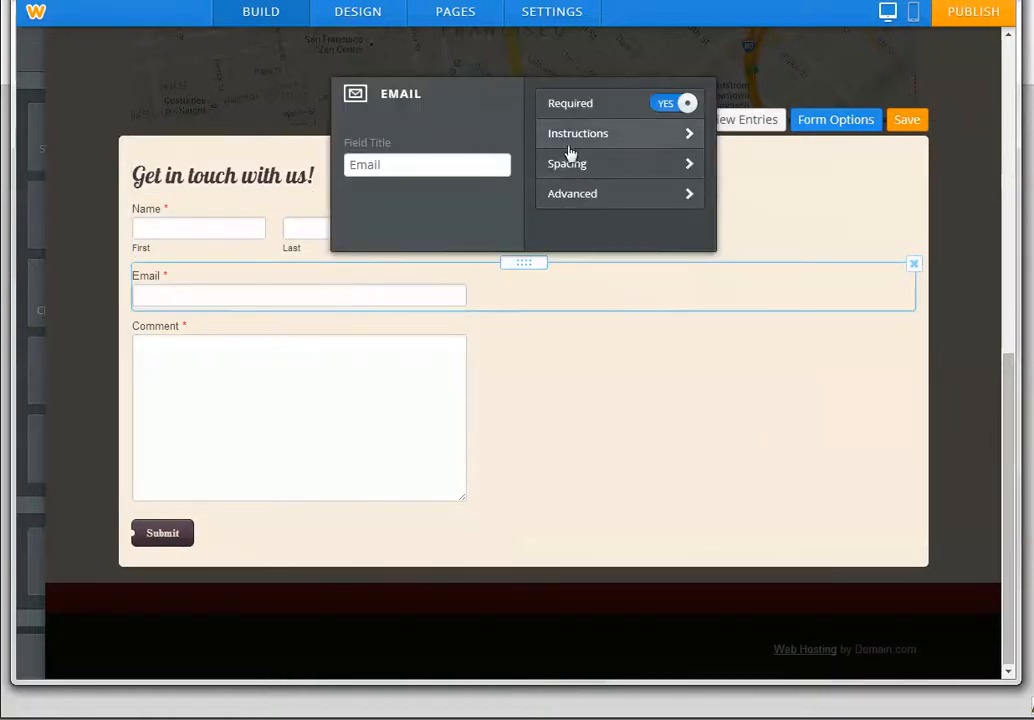
click(620, 141)
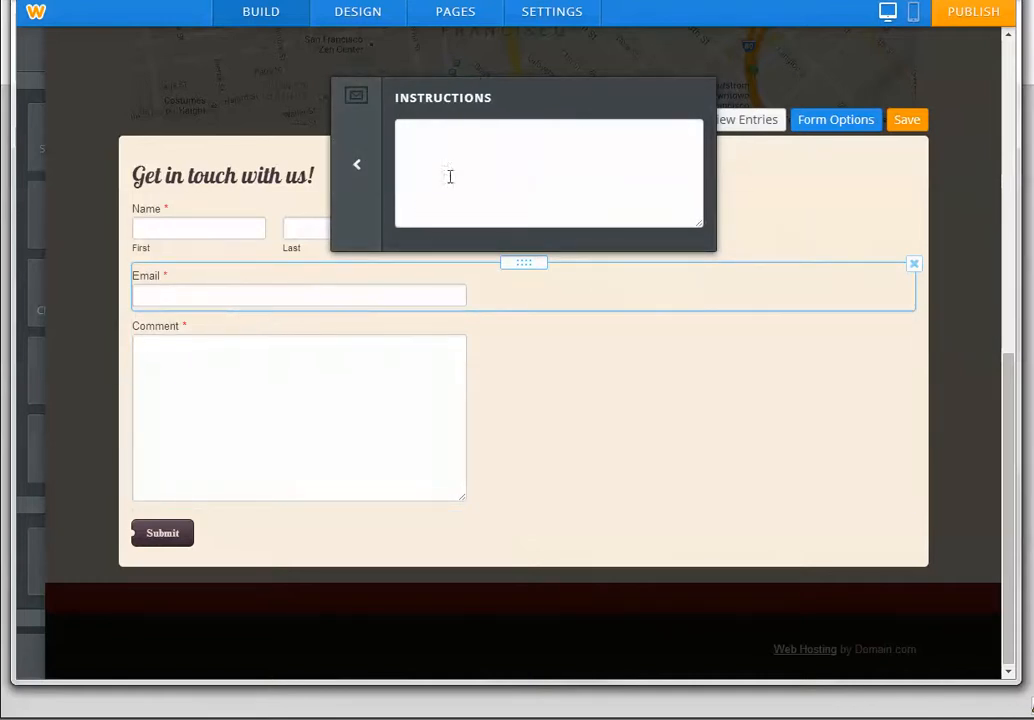
click(356, 164)
click(563, 196)
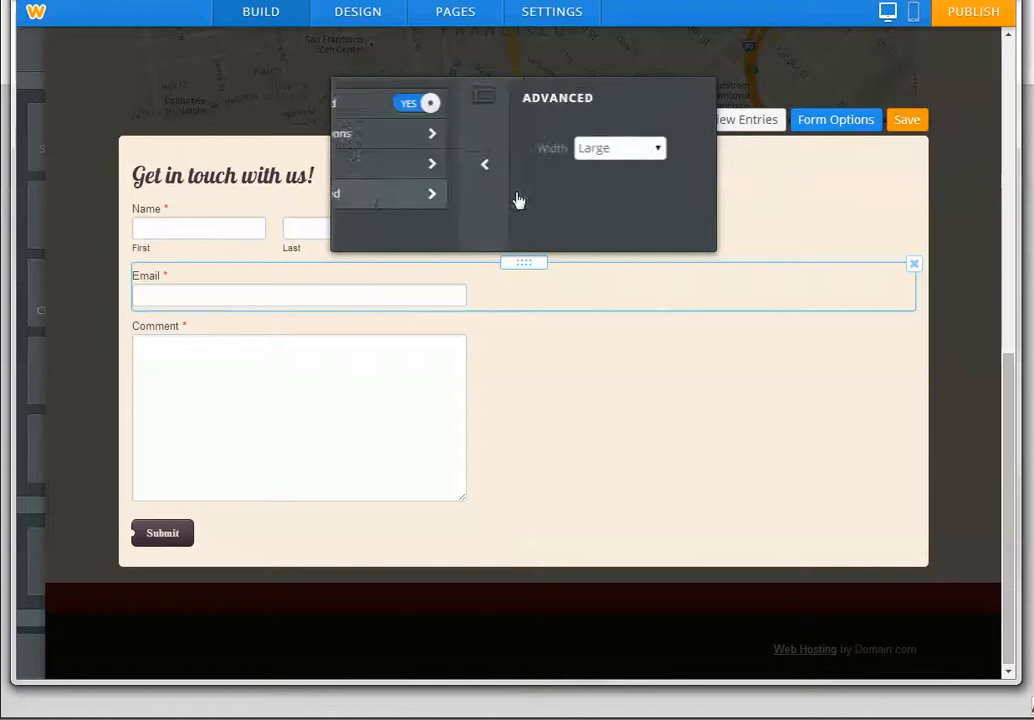
click(356, 164)
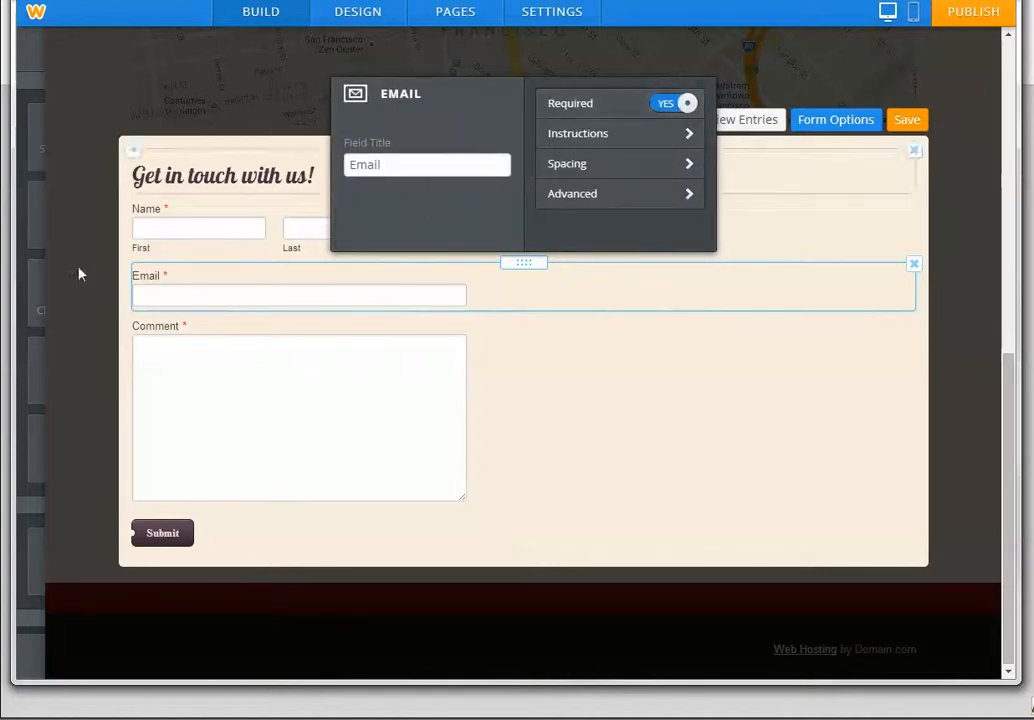
Try making the Email field optional and set it back to required.
click(683, 103)
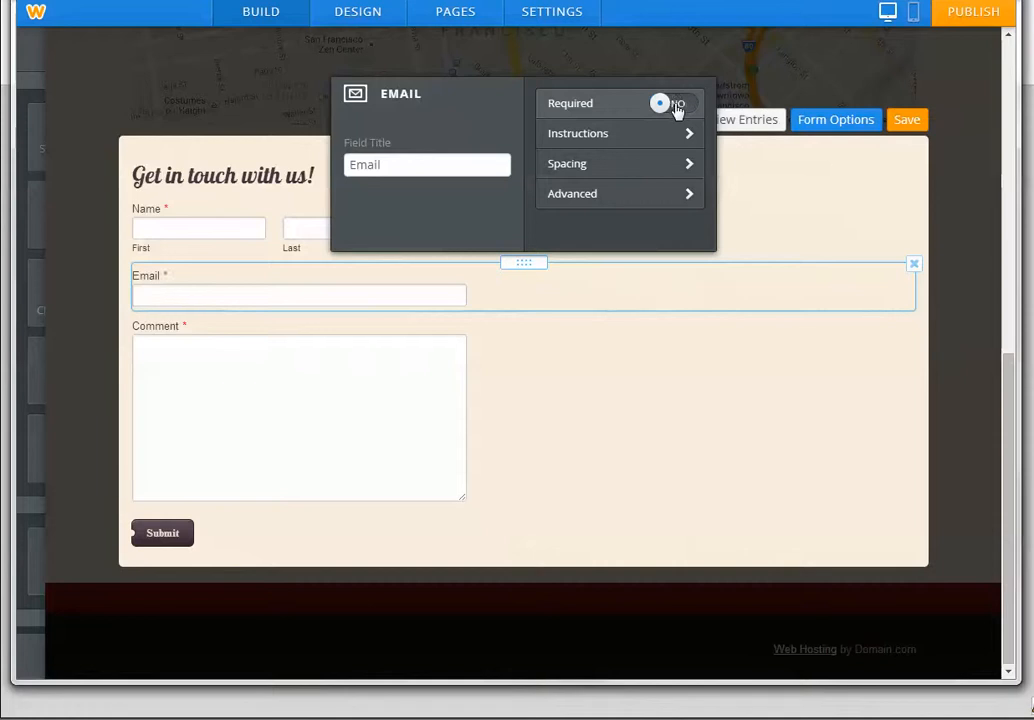
click(677, 106)
click(678, 108)
click(678, 108)
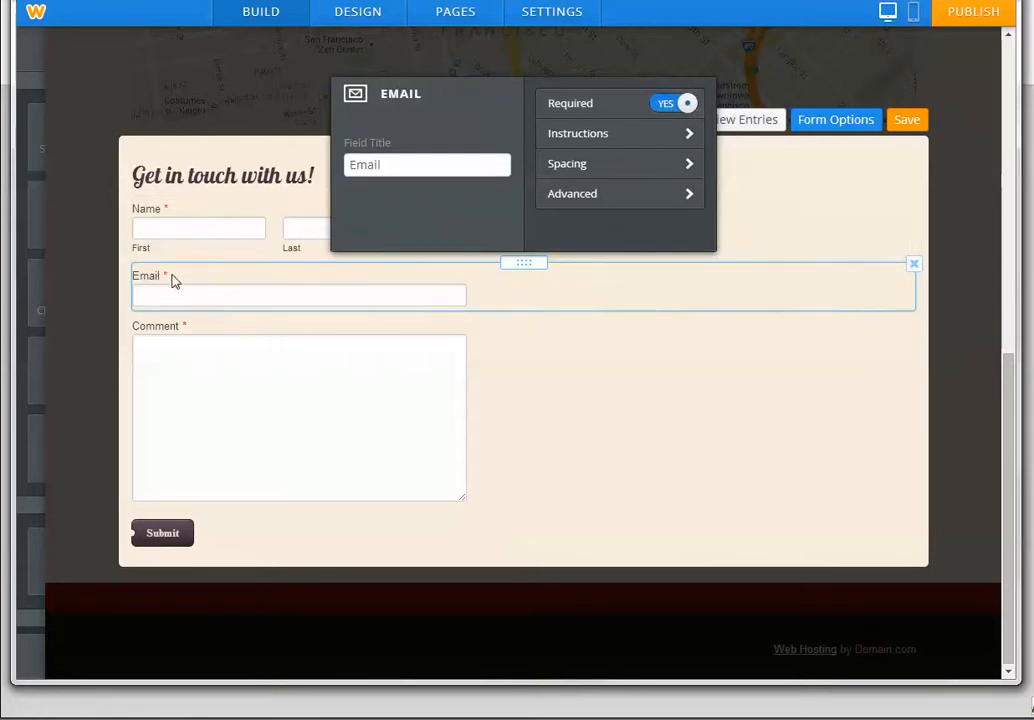
View the Email field's title, the Comment field's settings, and the form options with their confirmation message.
click(407, 168)
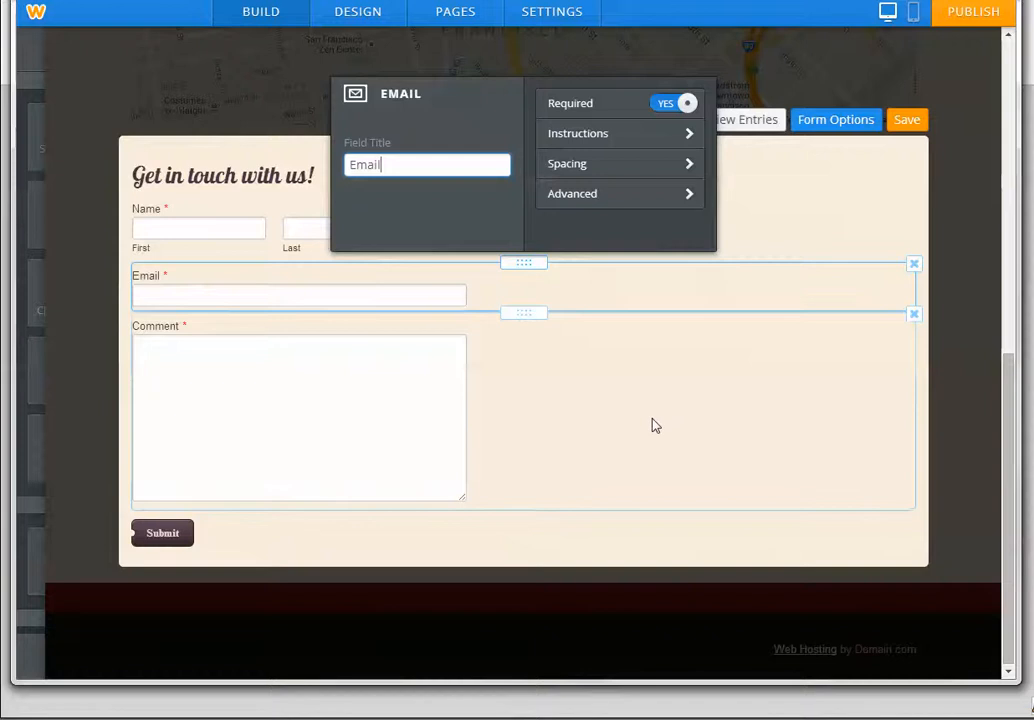
click(607, 362)
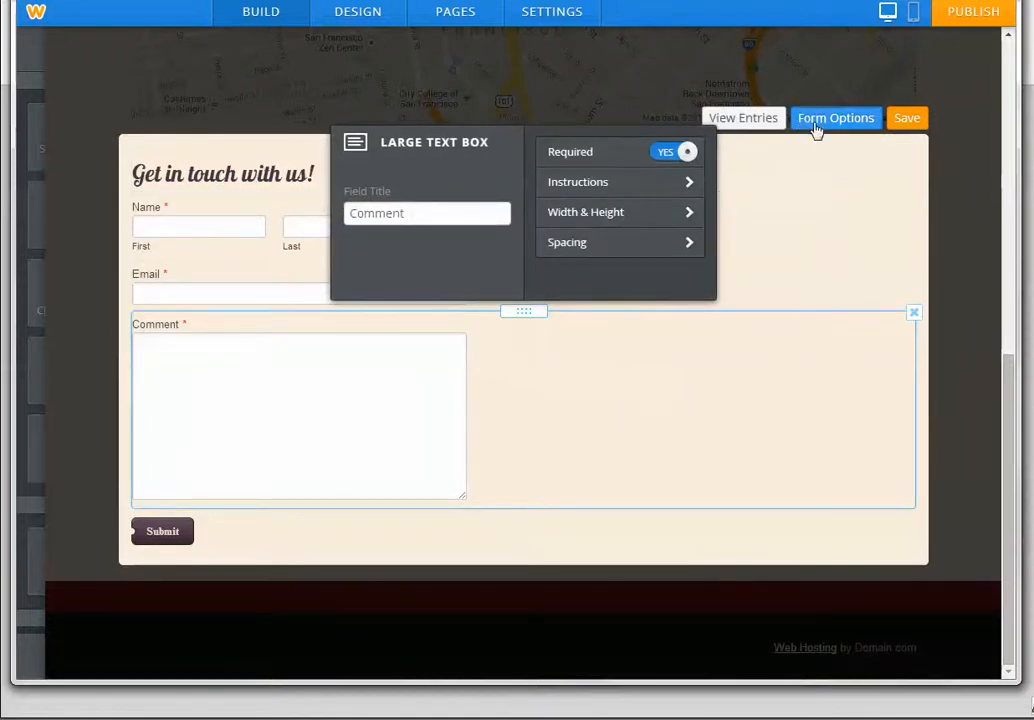
click(817, 128)
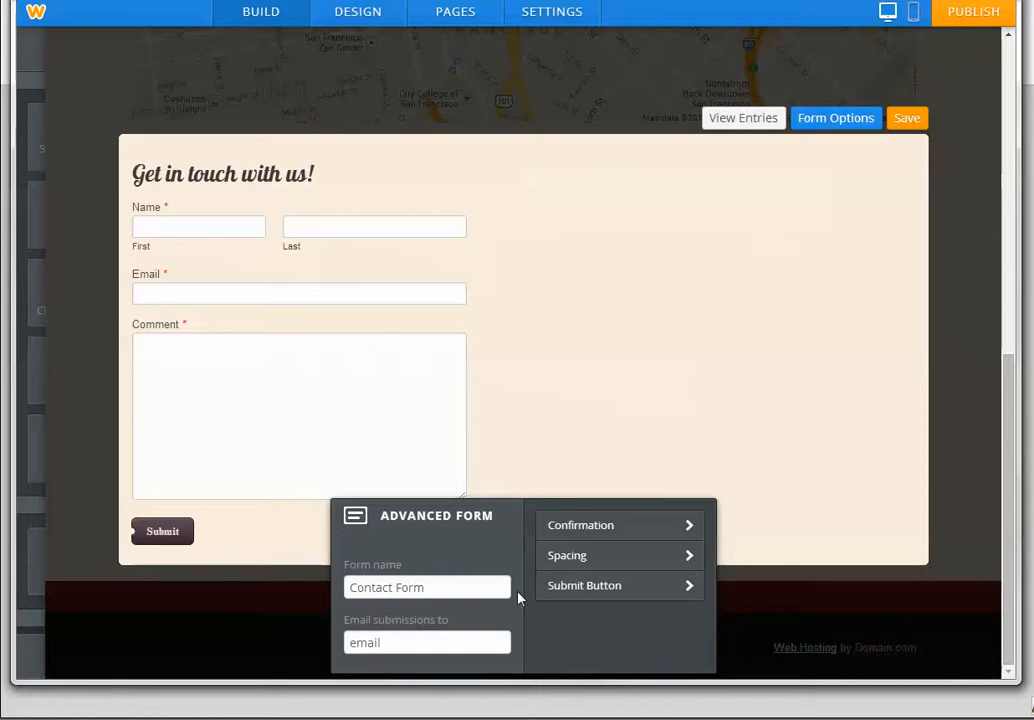
click(575, 530)
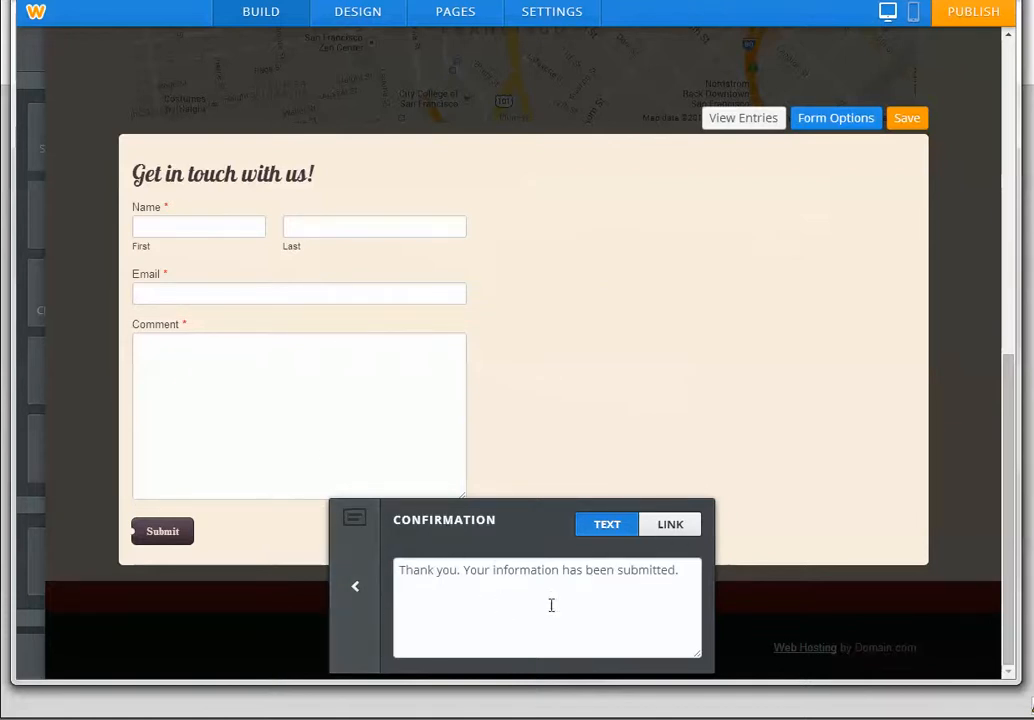
click(358, 588)
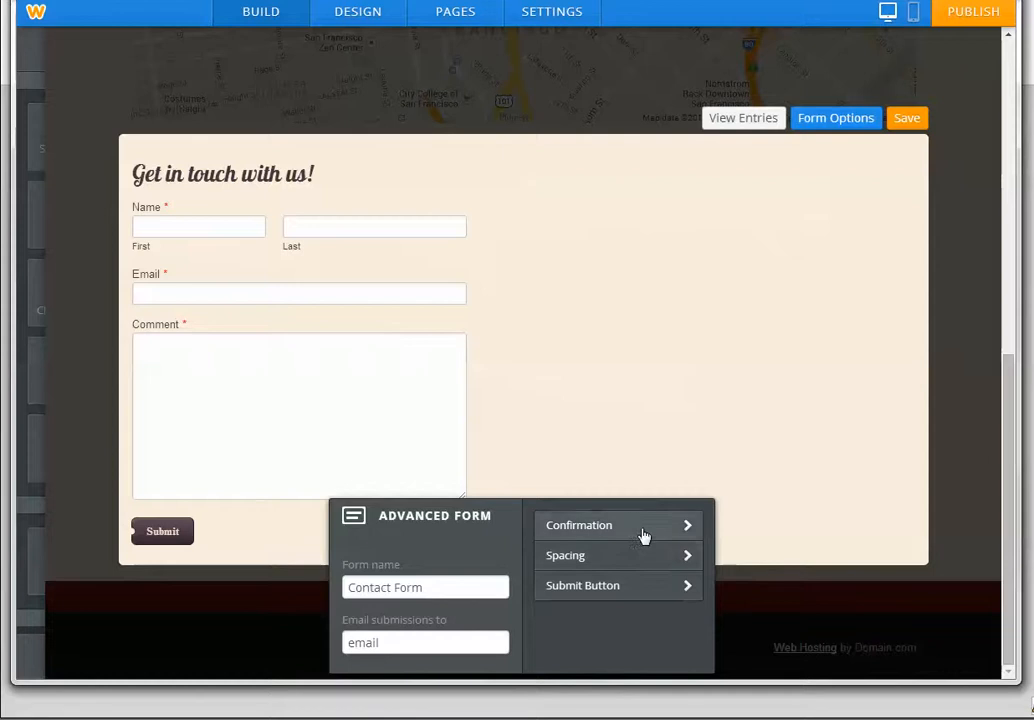
Set the form's confirmation to a link to the website's Home page.
click(644, 537)
click(672, 525)
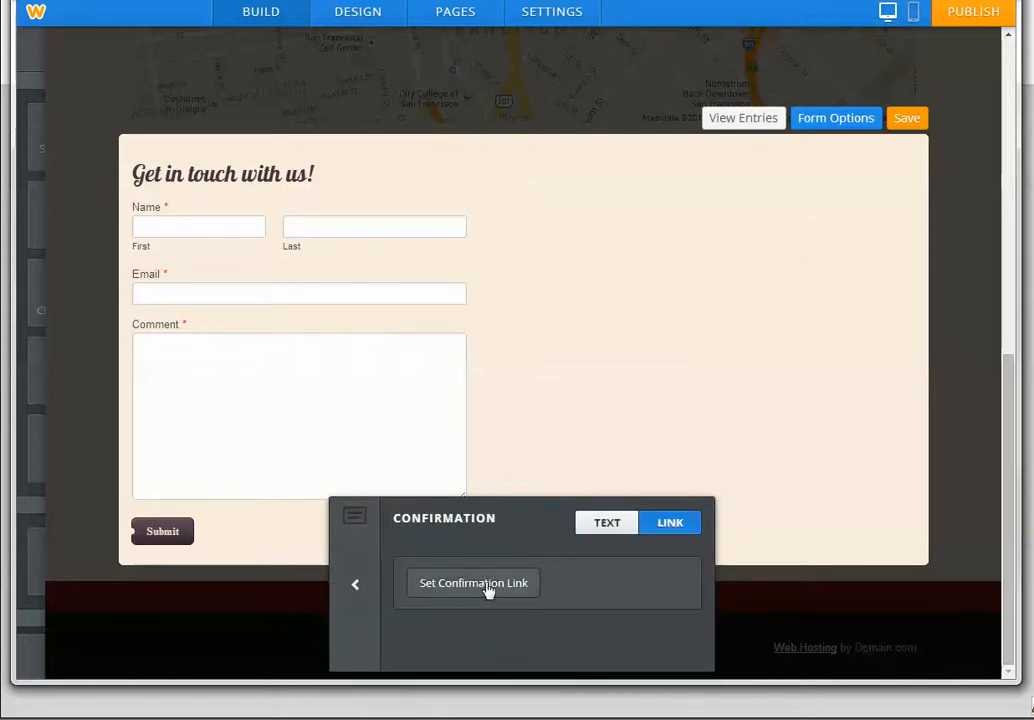
click(488, 591)
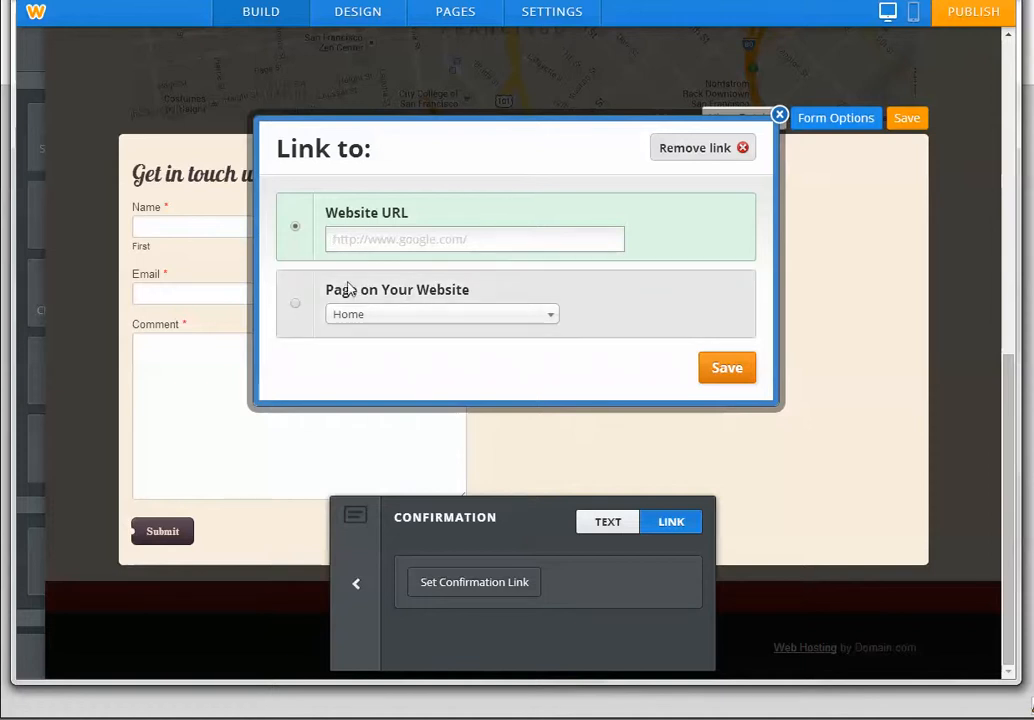
click(388, 247)
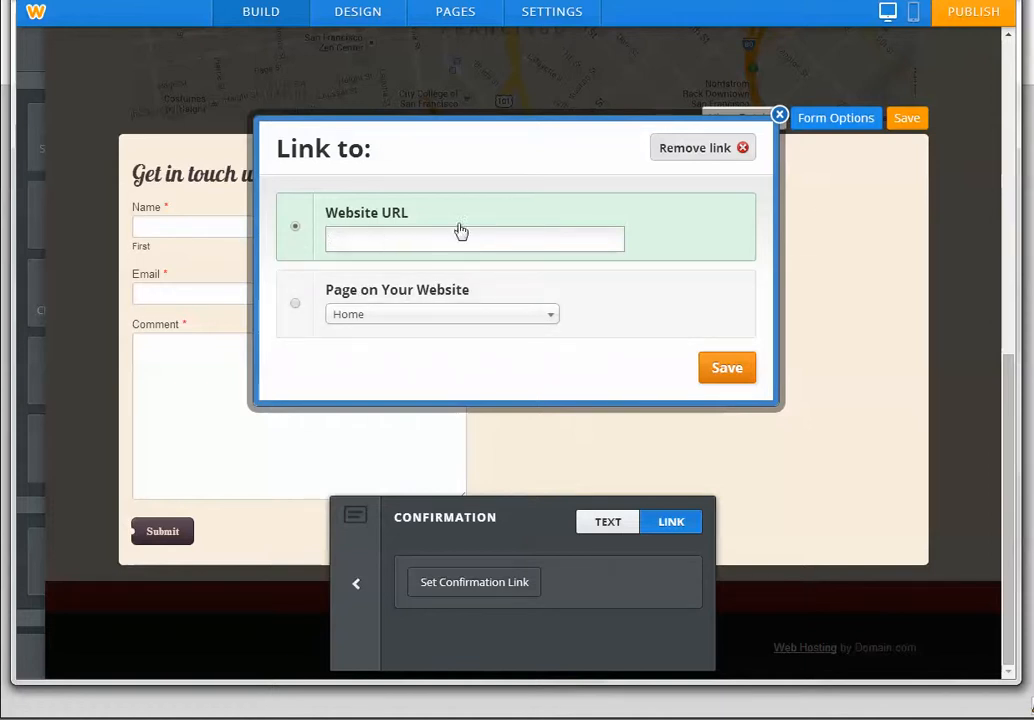
click(292, 306)
click(400, 318)
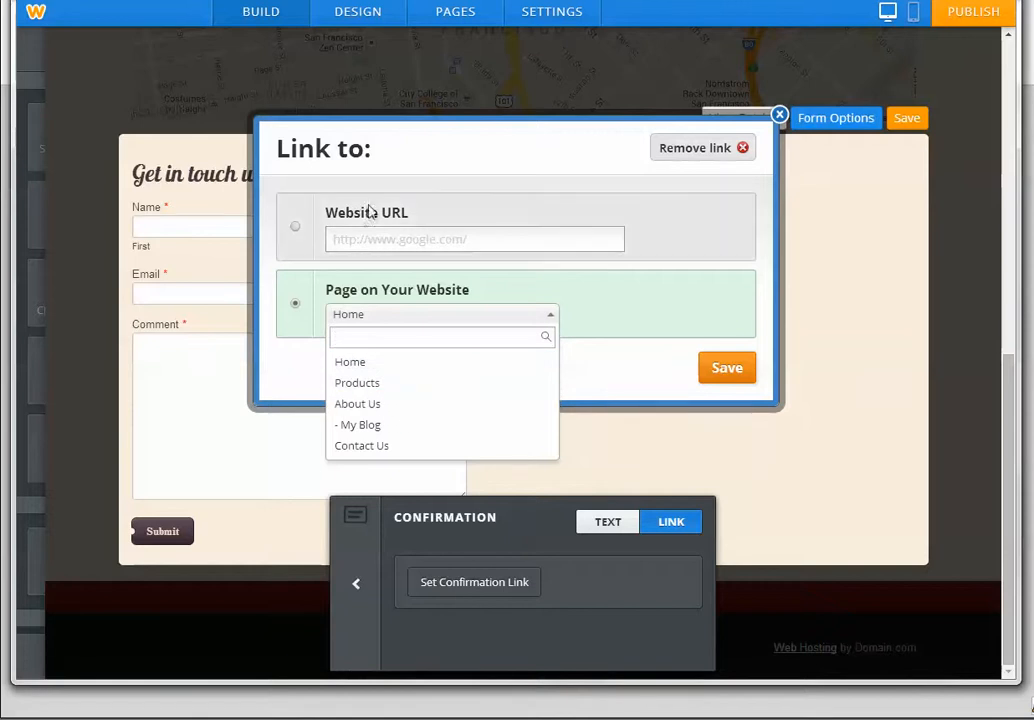
click(348, 362)
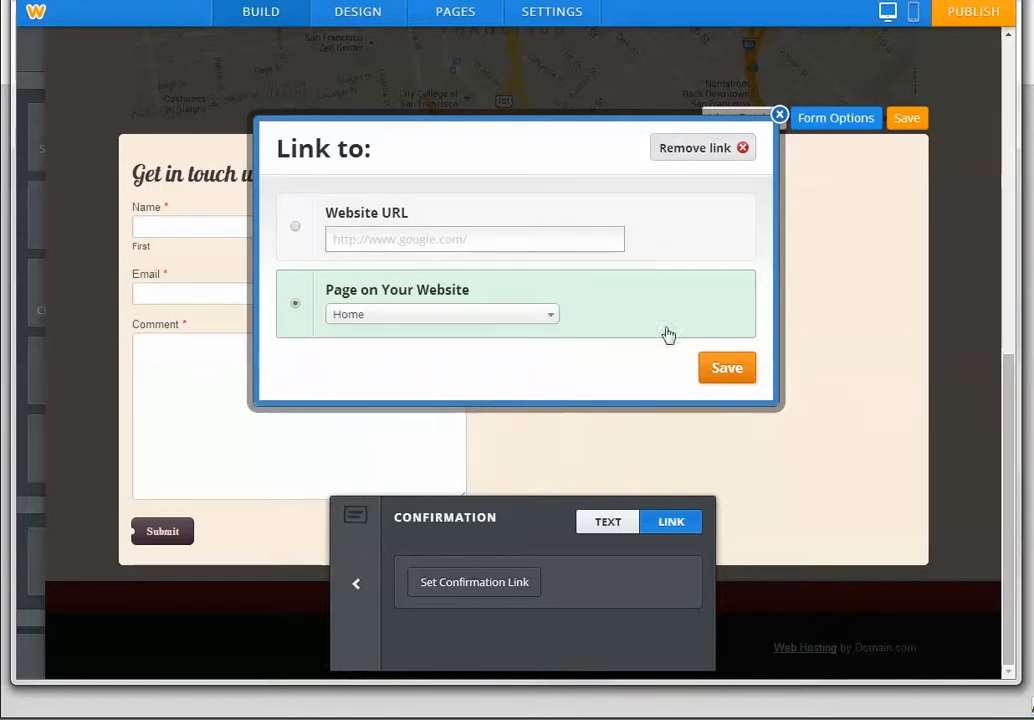
click(716, 383)
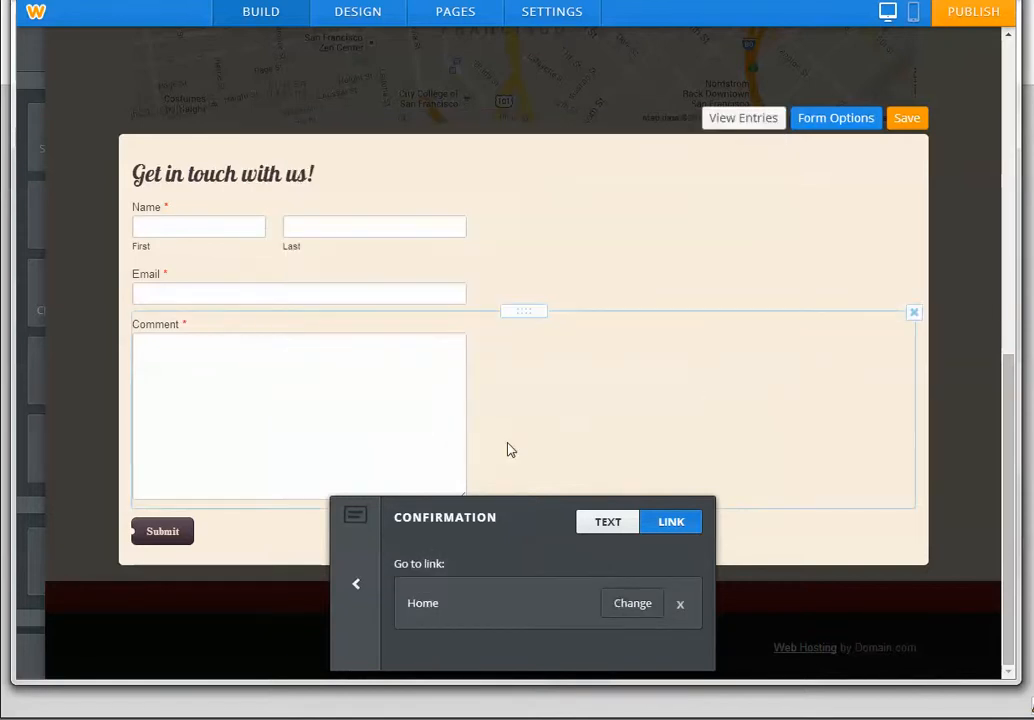
Remove the confirmation link and switch the form's confirmation back to the text message.
click(681, 607)
click(608, 522)
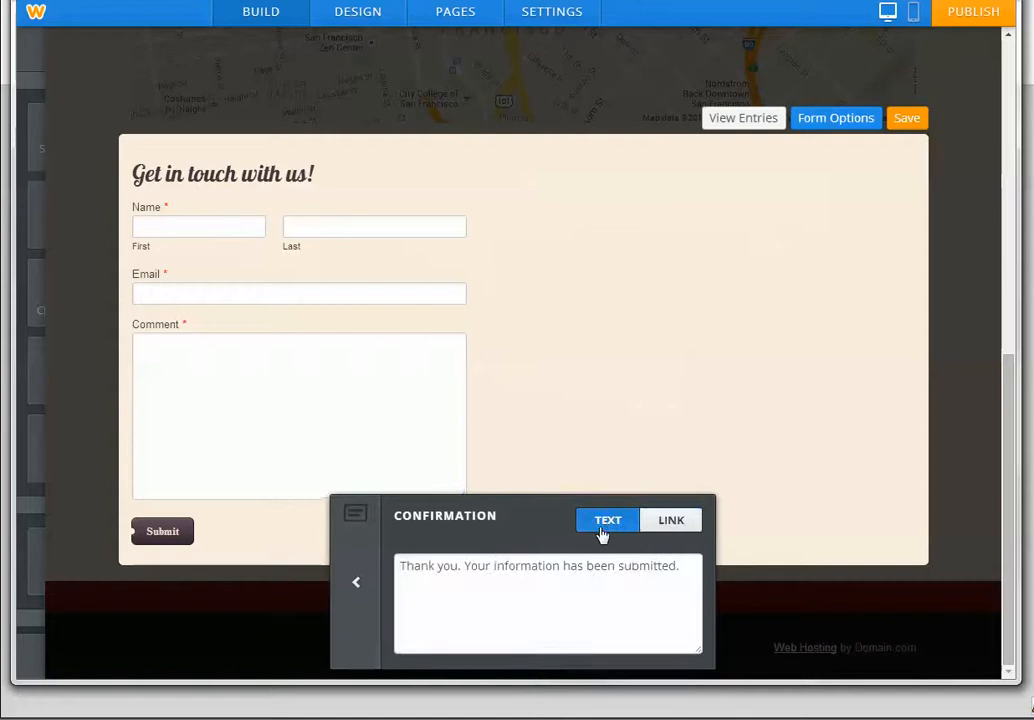
click(356, 584)
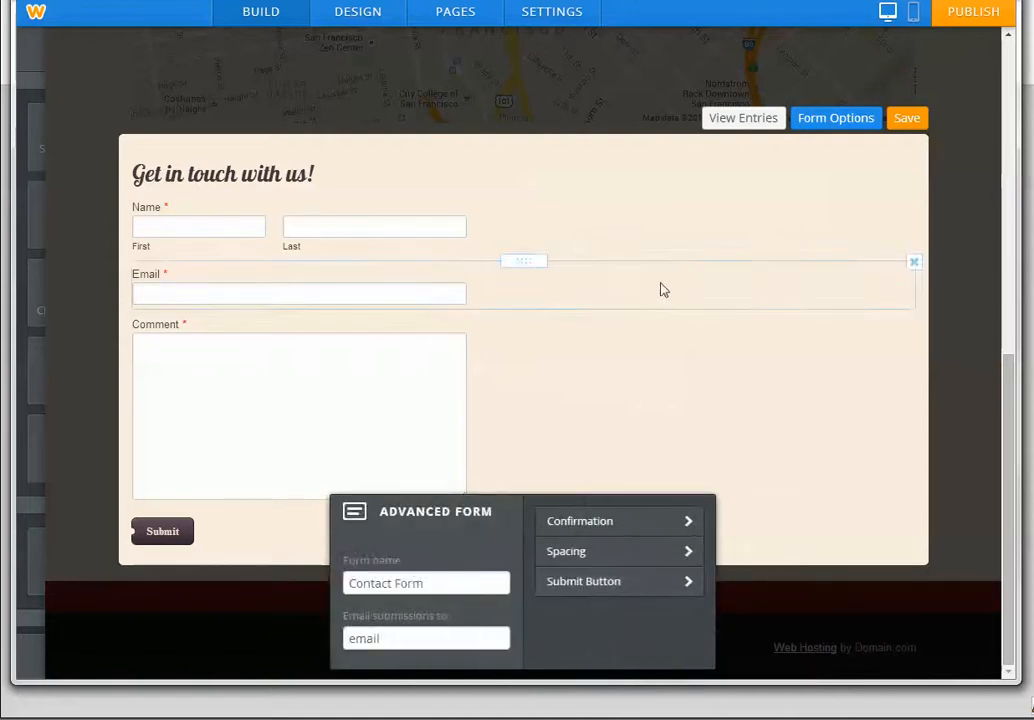
Close the form options and view the contact form's submitted entries.
click(662, 289)
click(628, 380)
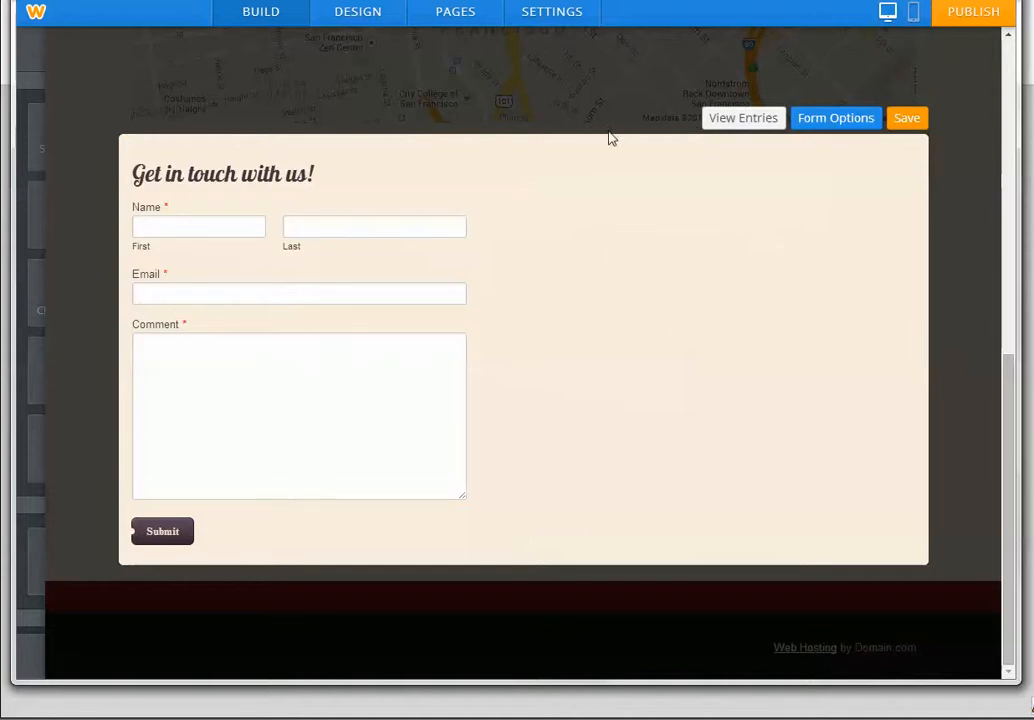
click(743, 119)
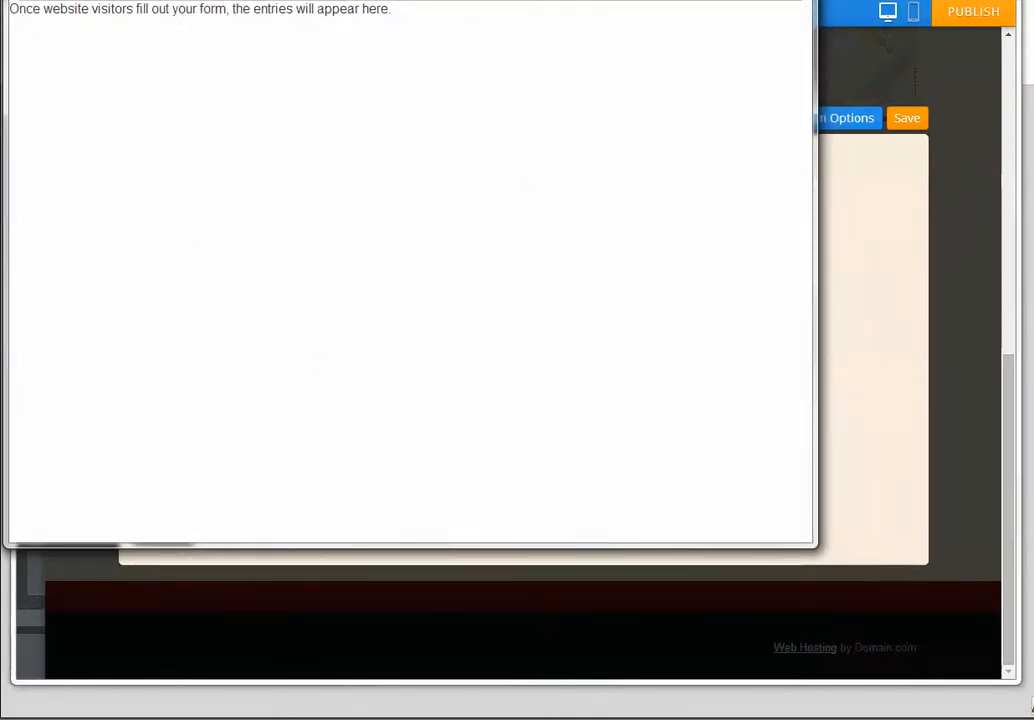
key(alt+F4)
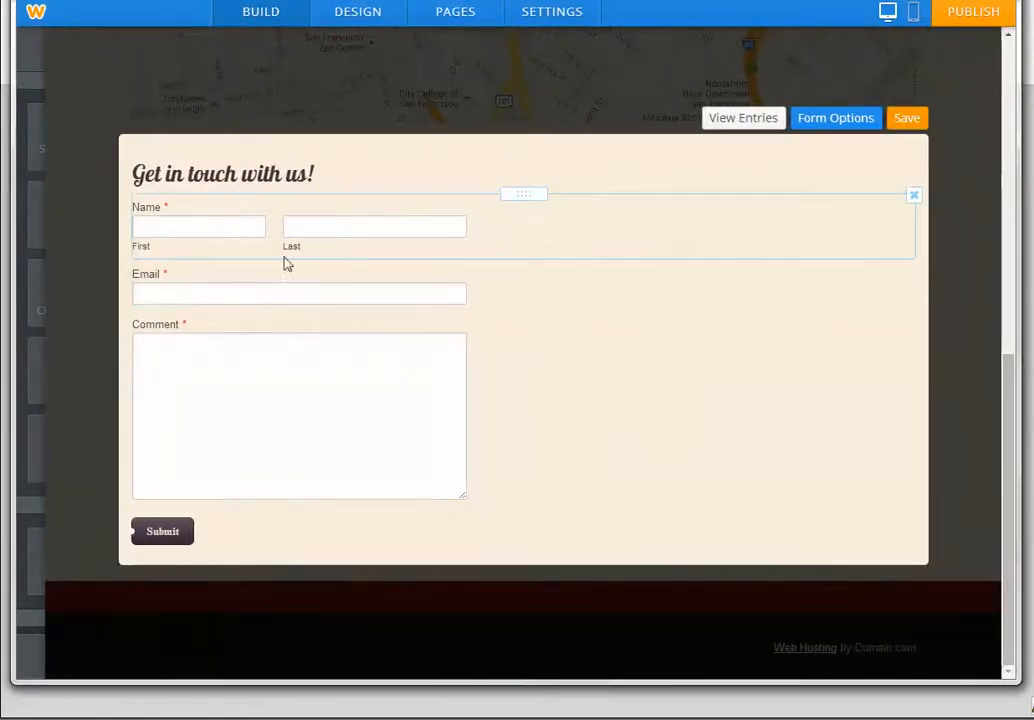
Add a Phone Number field between the Name and Email fields and make it optional.
mouse_move(40, 165)
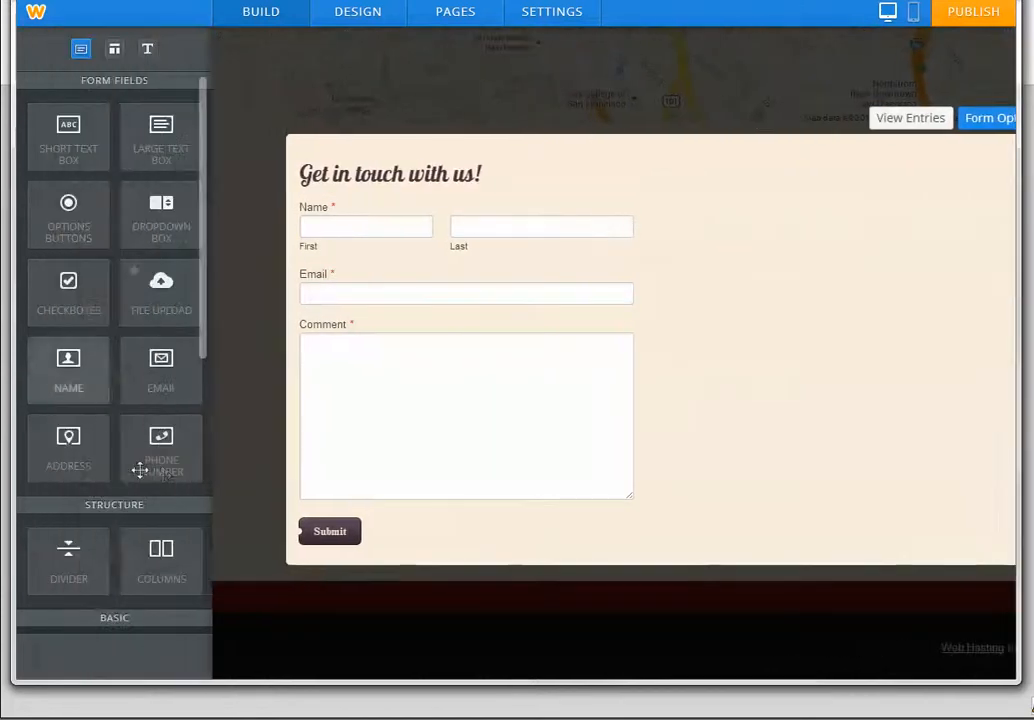
drag(140, 470, 226, 318)
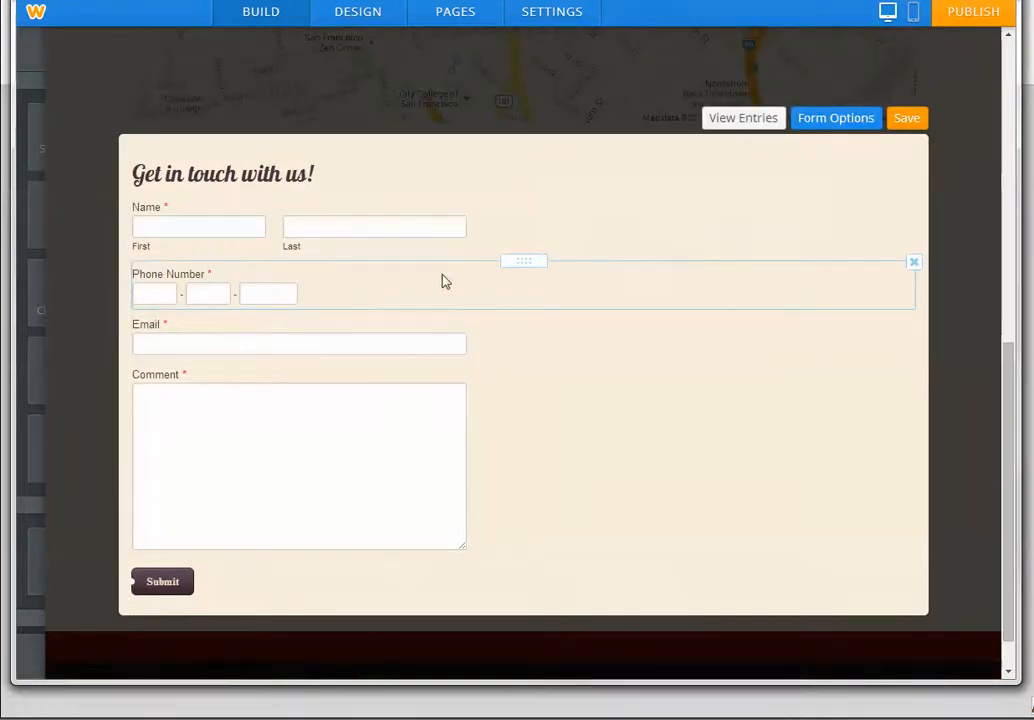
click(445, 281)
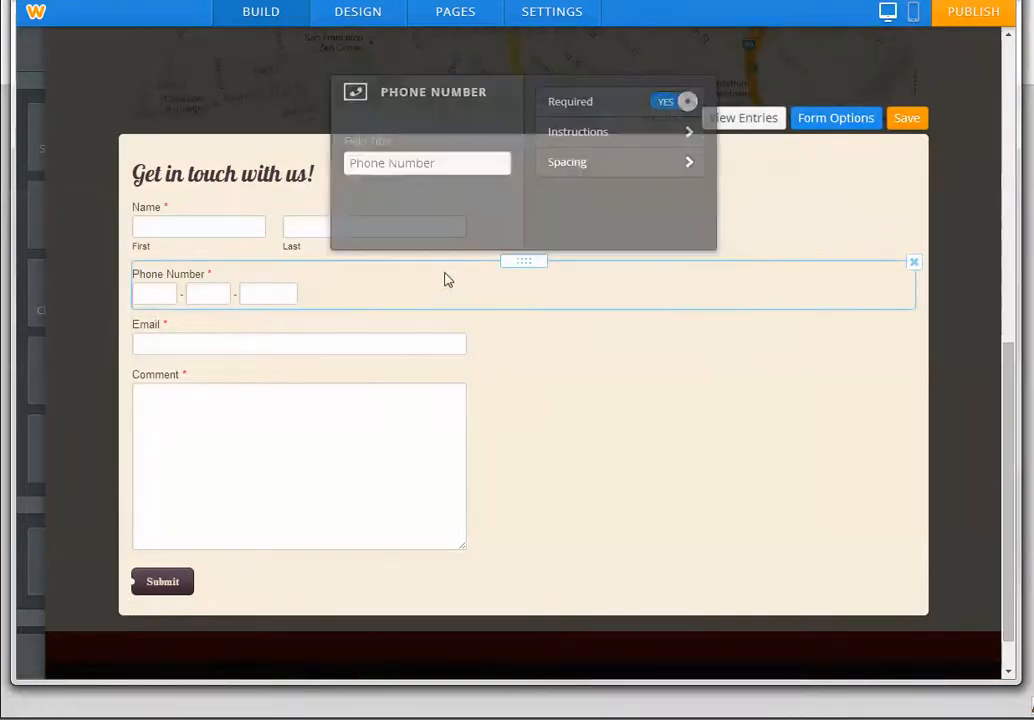
click(668, 117)
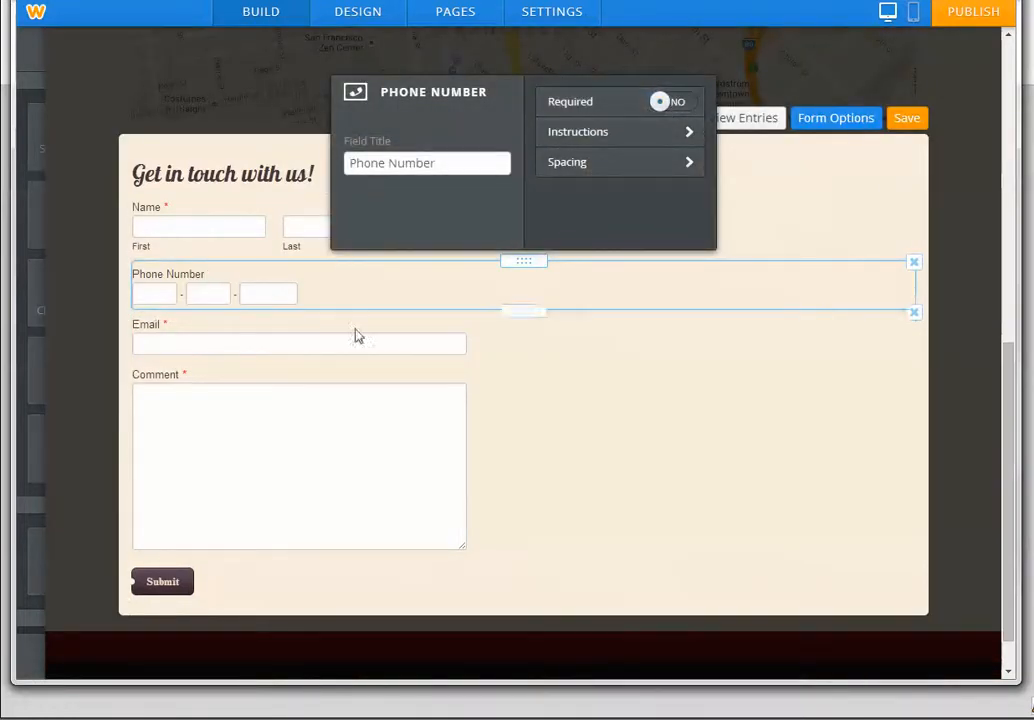
click(515, 402)
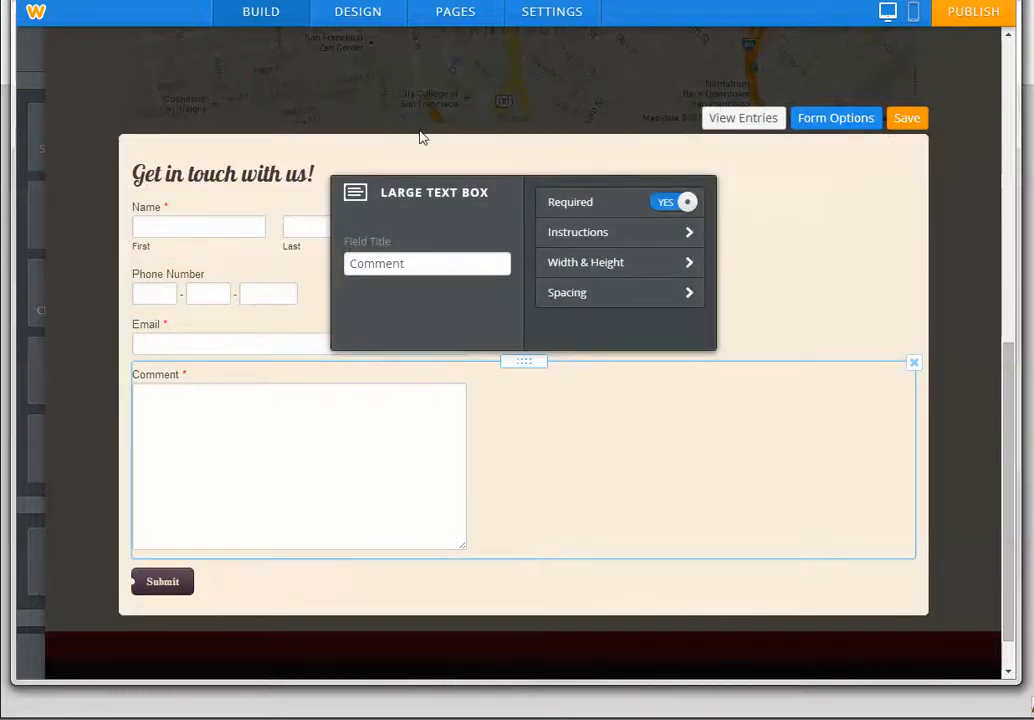
click(414, 151)
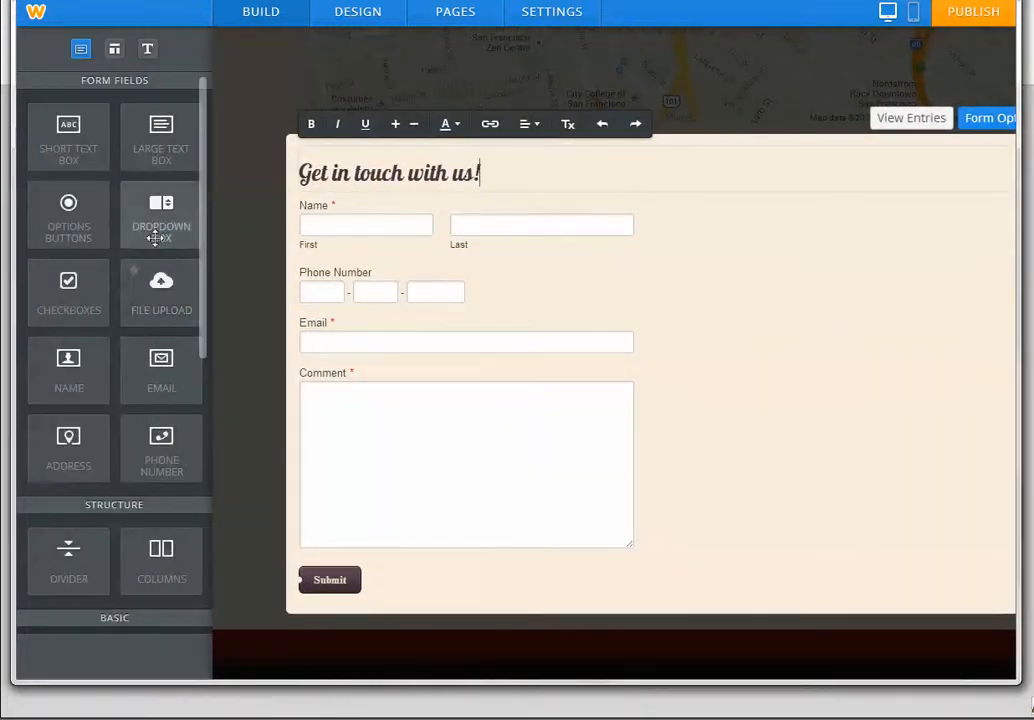
Add an options buttons field between Email and Comment and title it "Do you like the site?".
drag(68, 215, 254, 406)
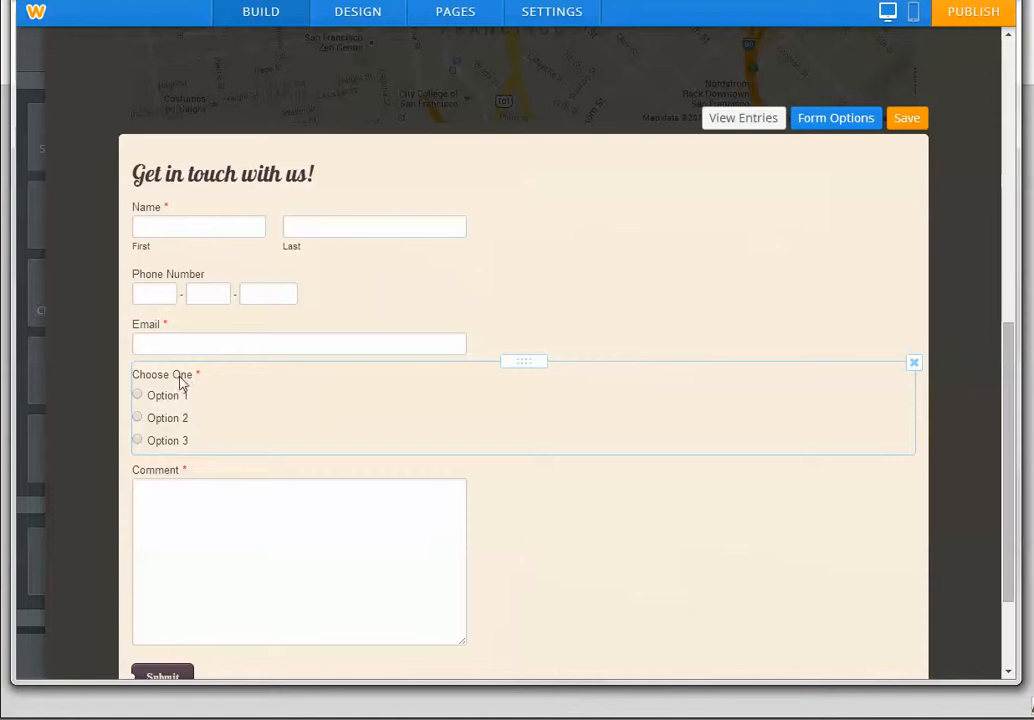
click(266, 413)
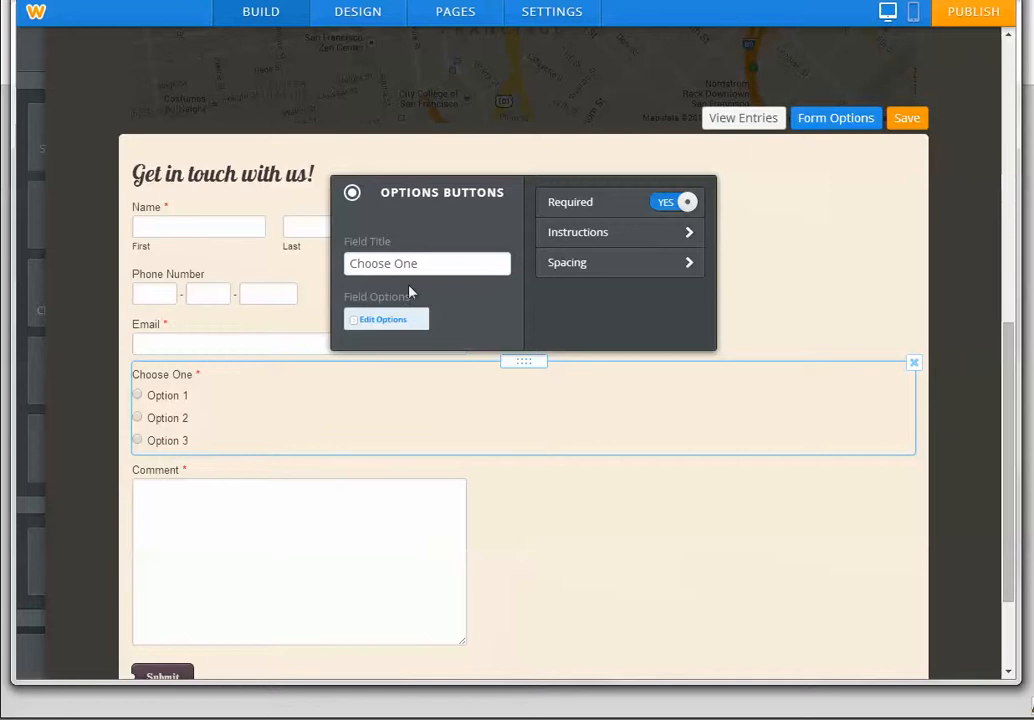
click(354, 322)
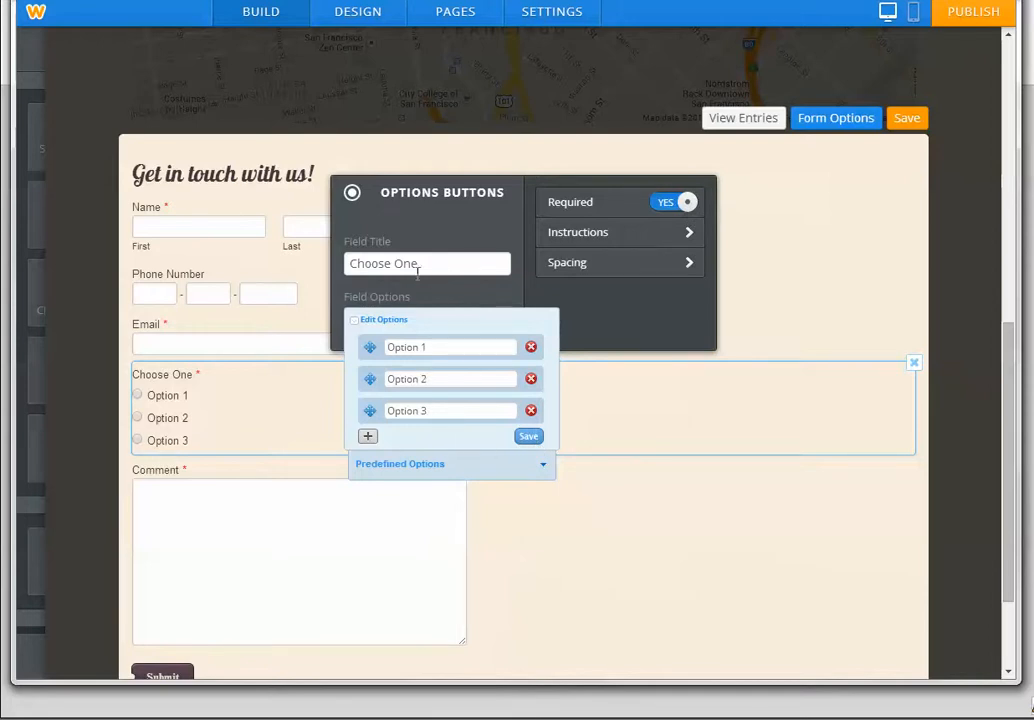
click(356, 326)
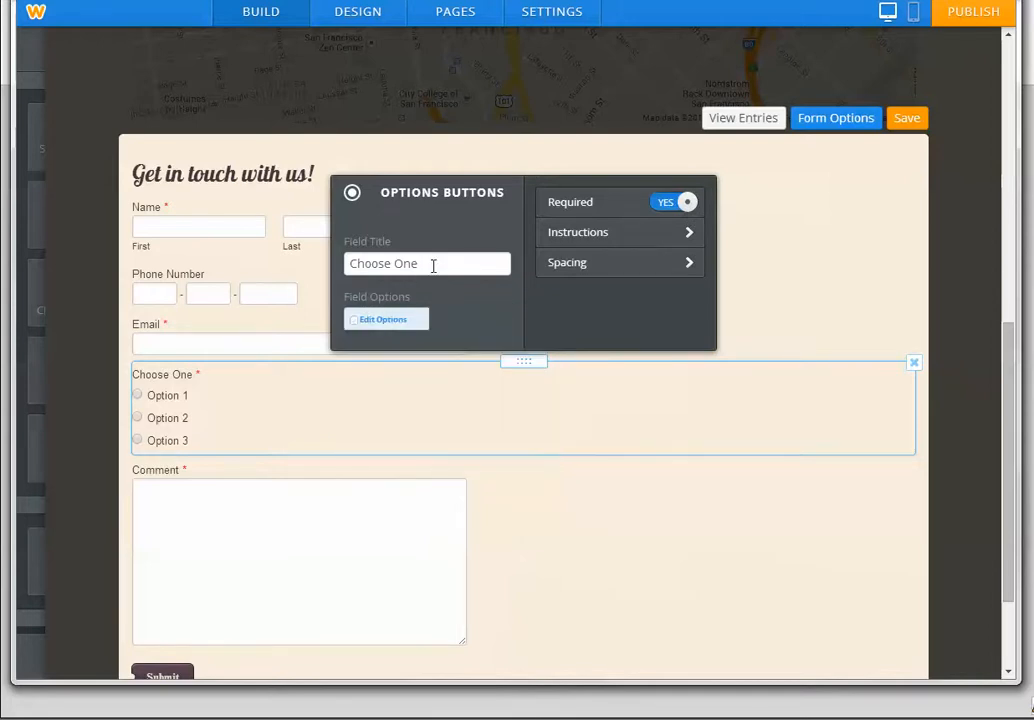
click(318, 266)
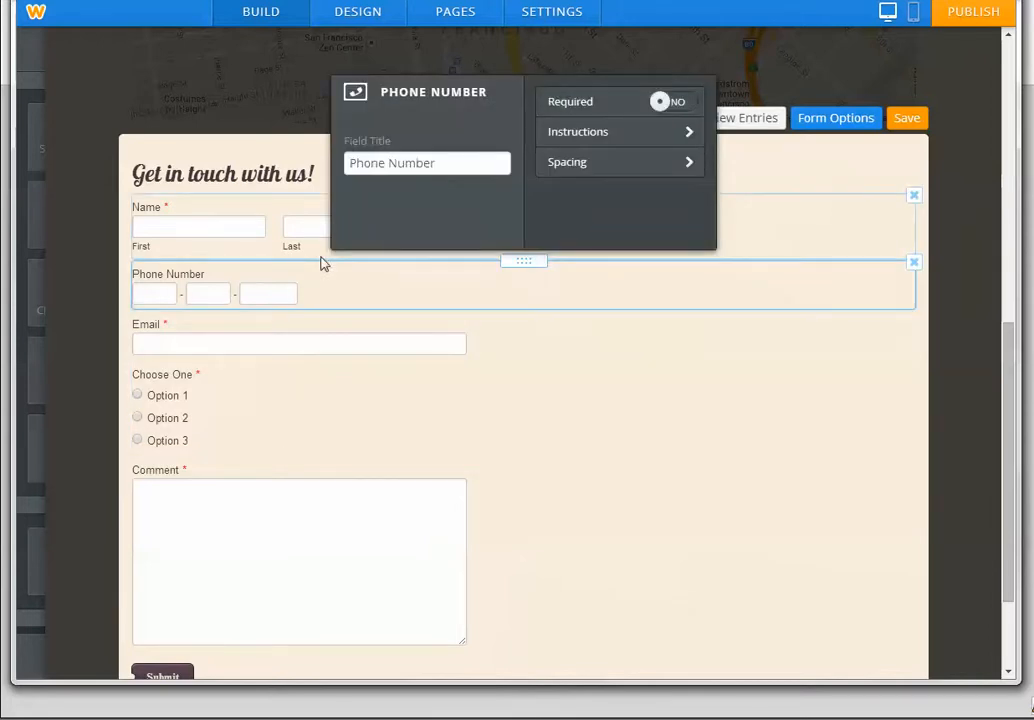
click(325, 413)
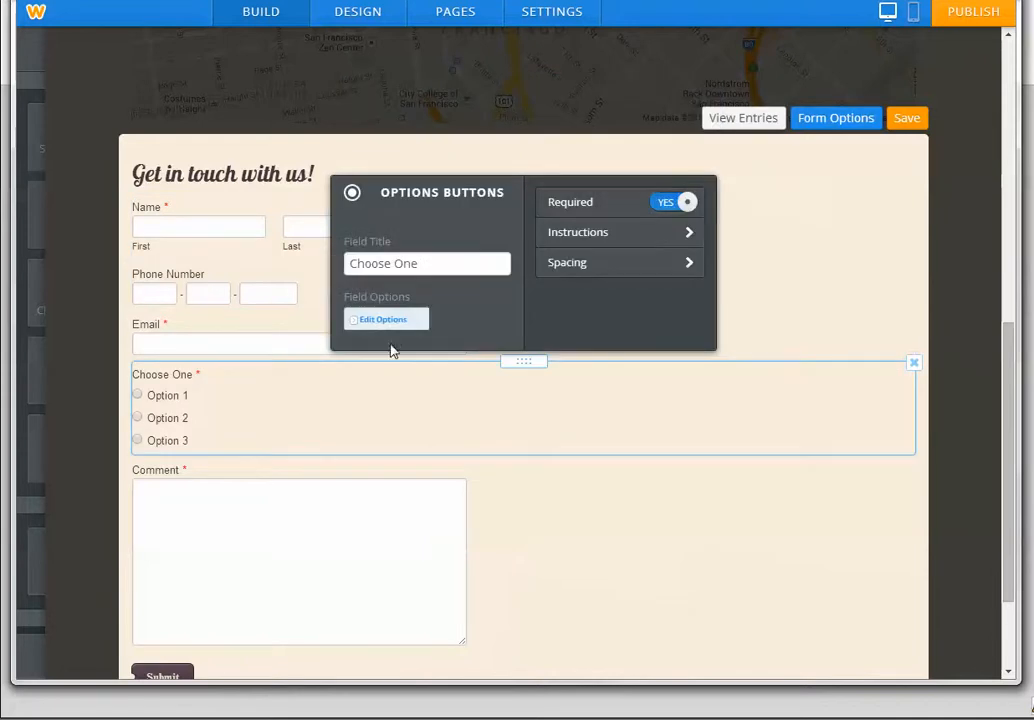
drag(418, 265, 330, 270)
text(Do y)
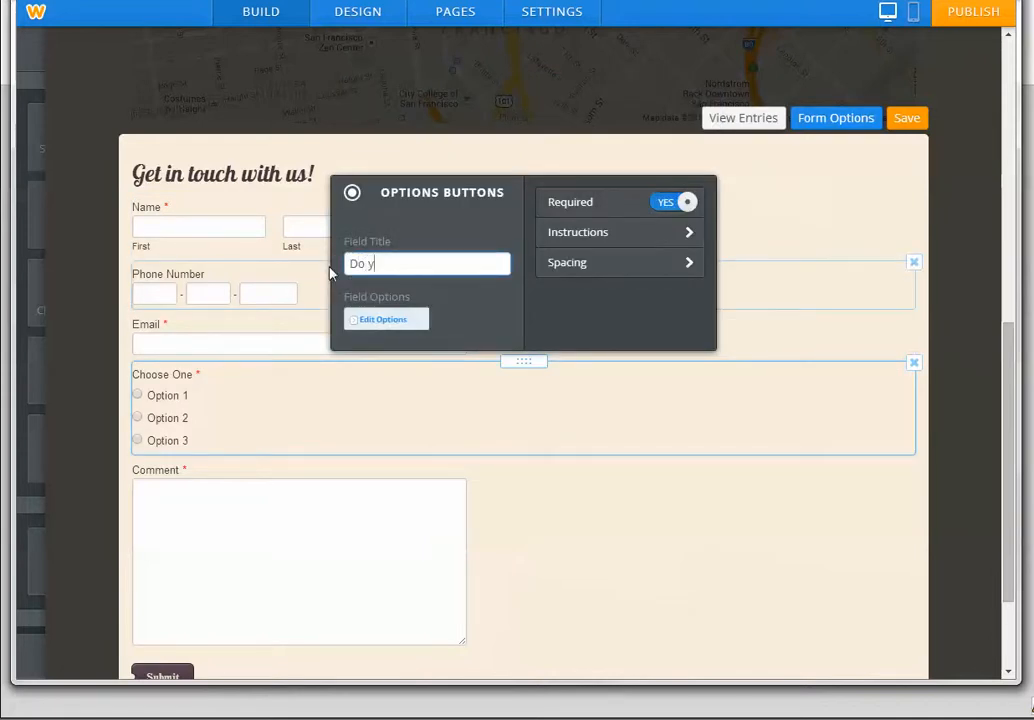
text(ou like the site?)
Delete the site question's third option, rename the remaining two as Yes and No, and save them.
click(355, 320)
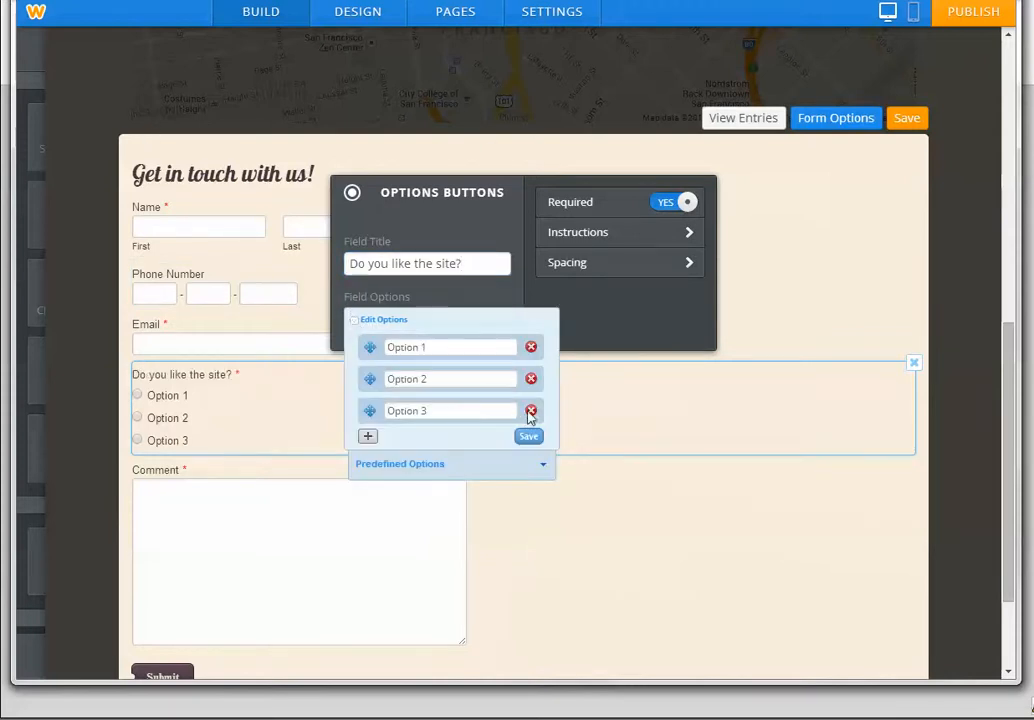
click(531, 411)
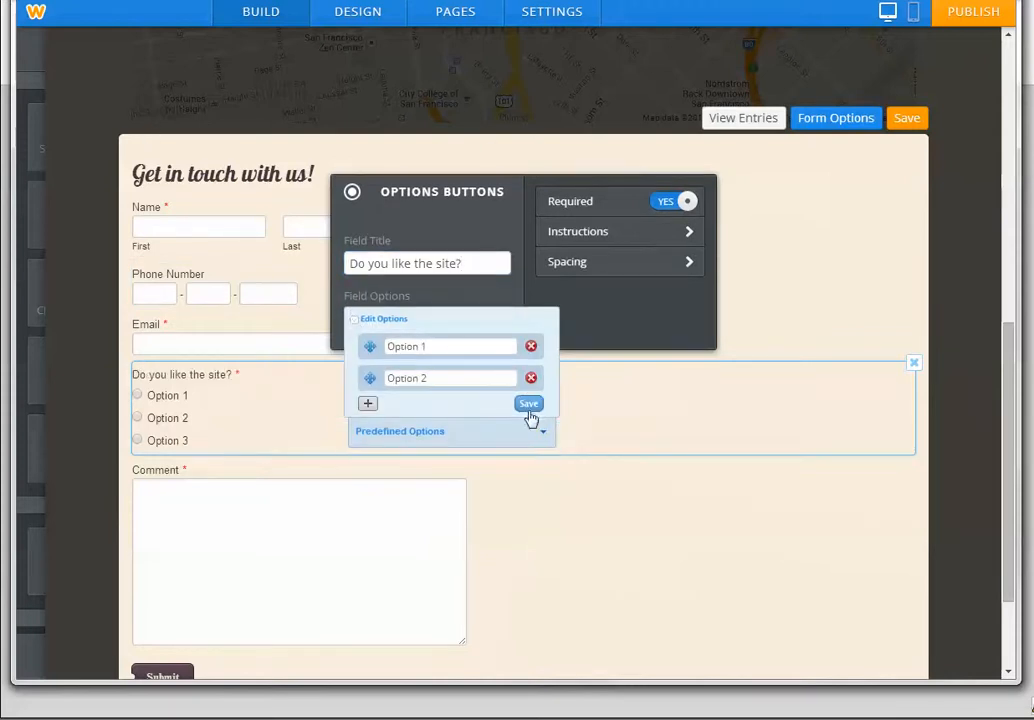
triple_click(441, 346)
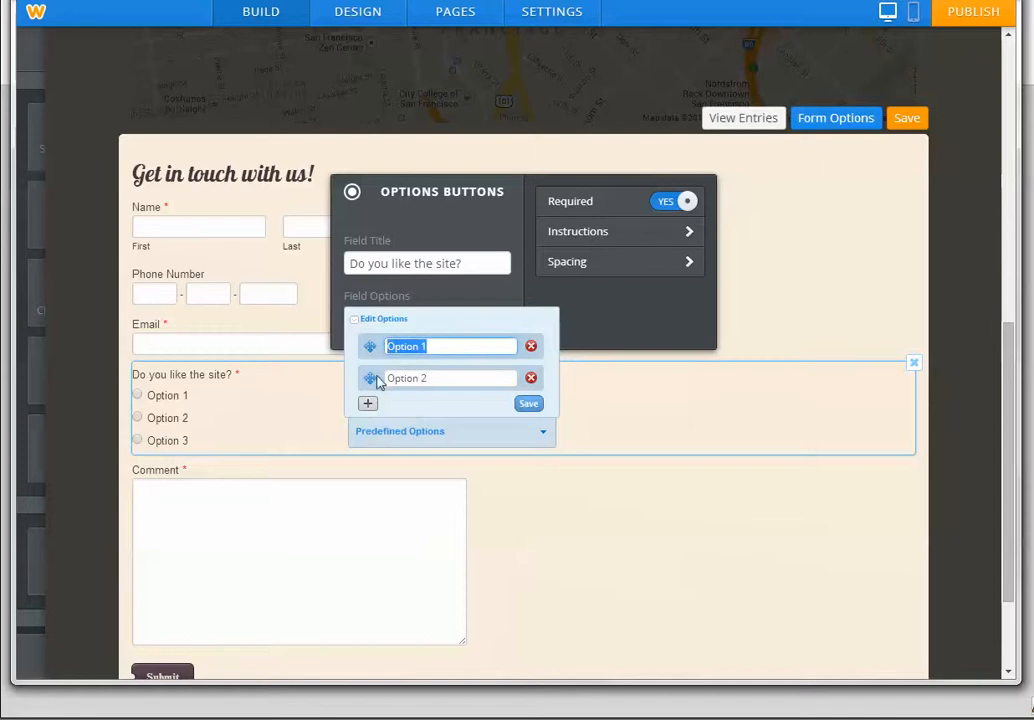
text(Yes)
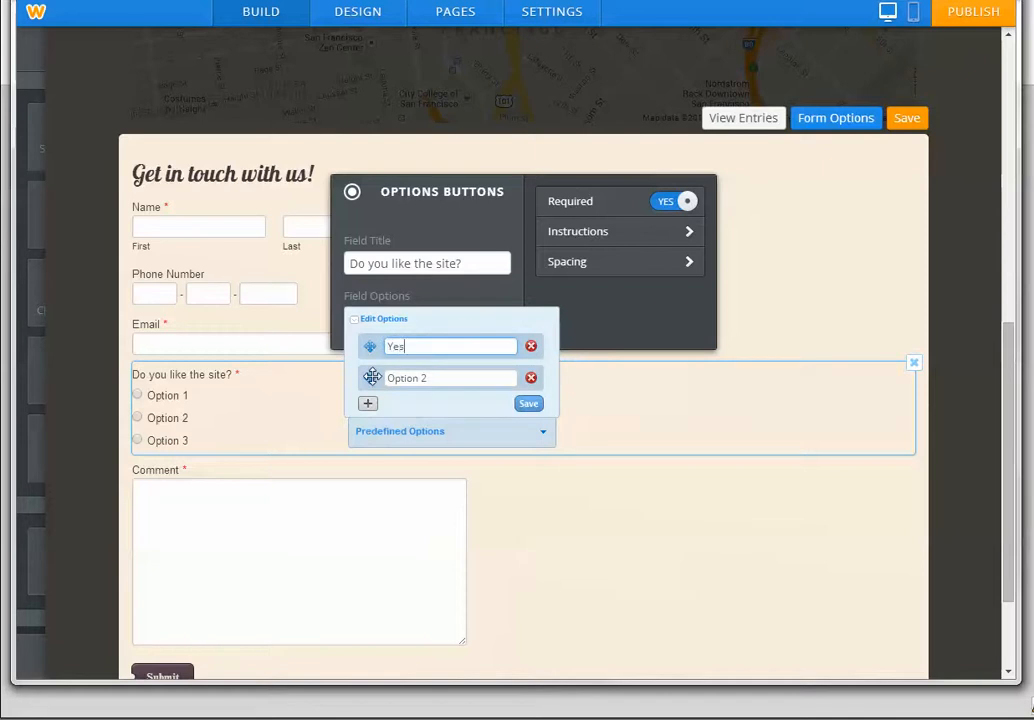
triple_click(446, 378)
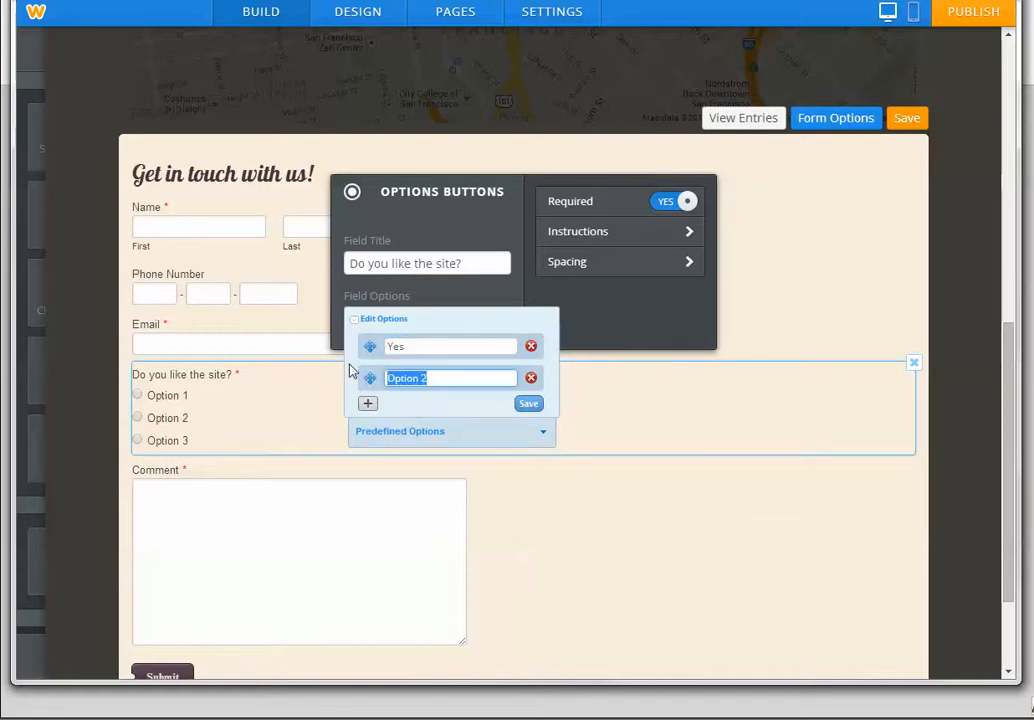
text(No)
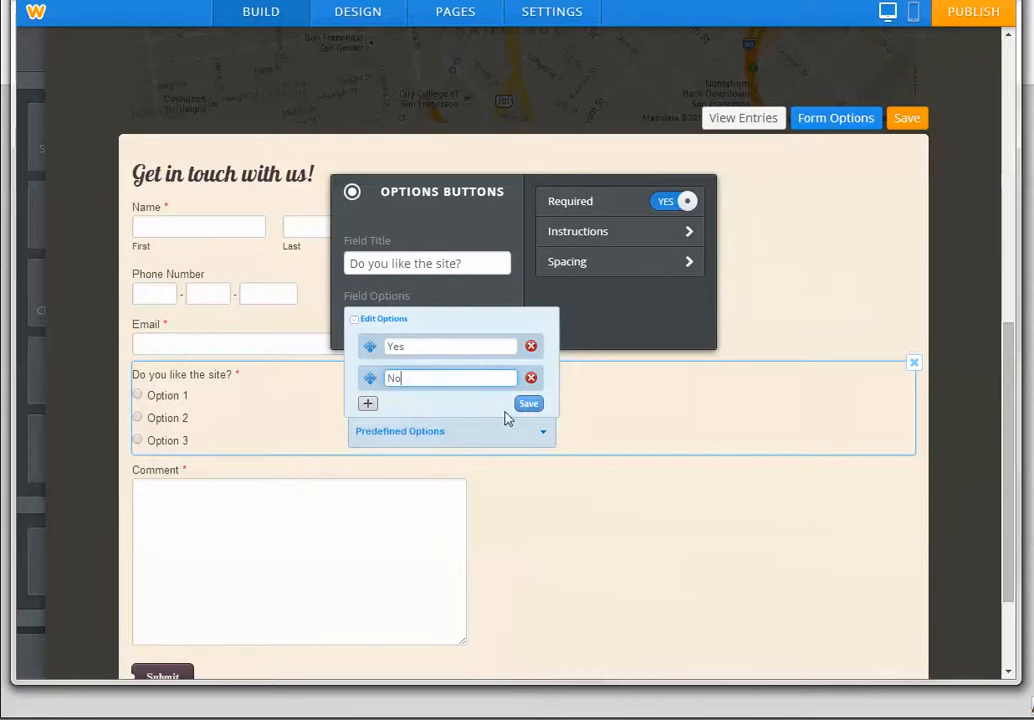
click(528, 405)
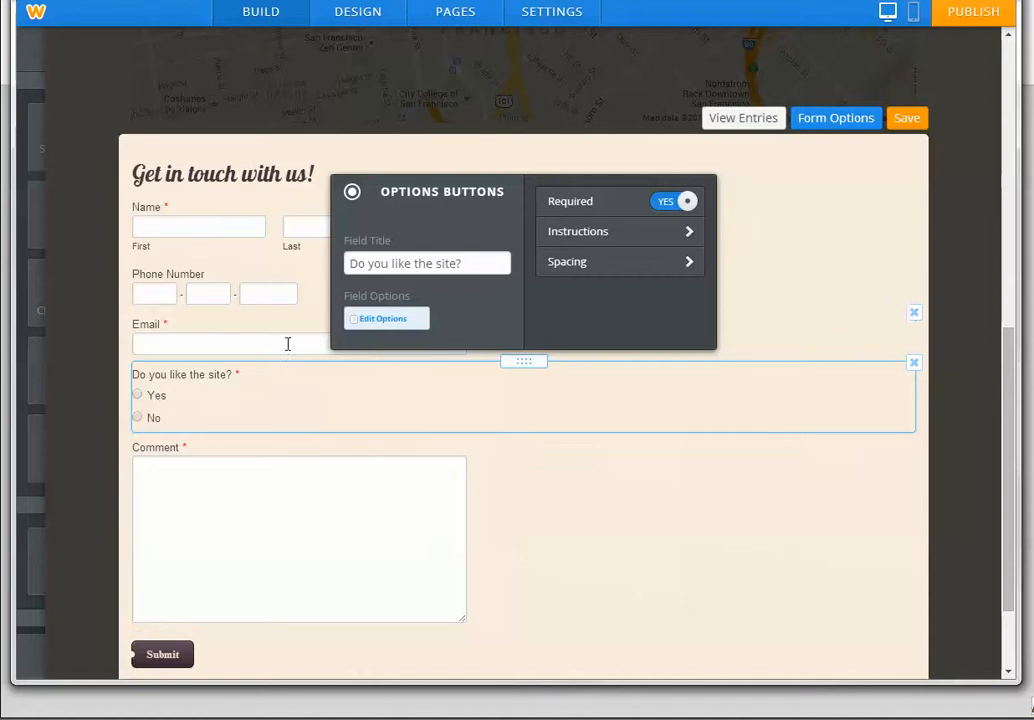
click(528, 464)
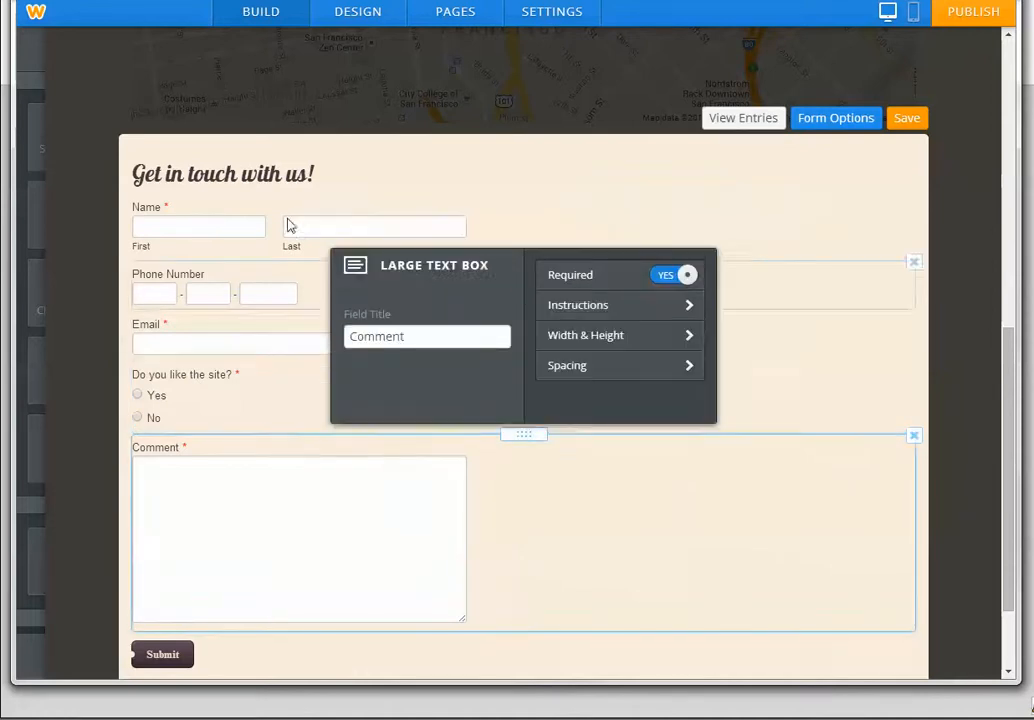
Try to add a dropdown box between the site question and the Comment field.
mouse_move(12, 414)
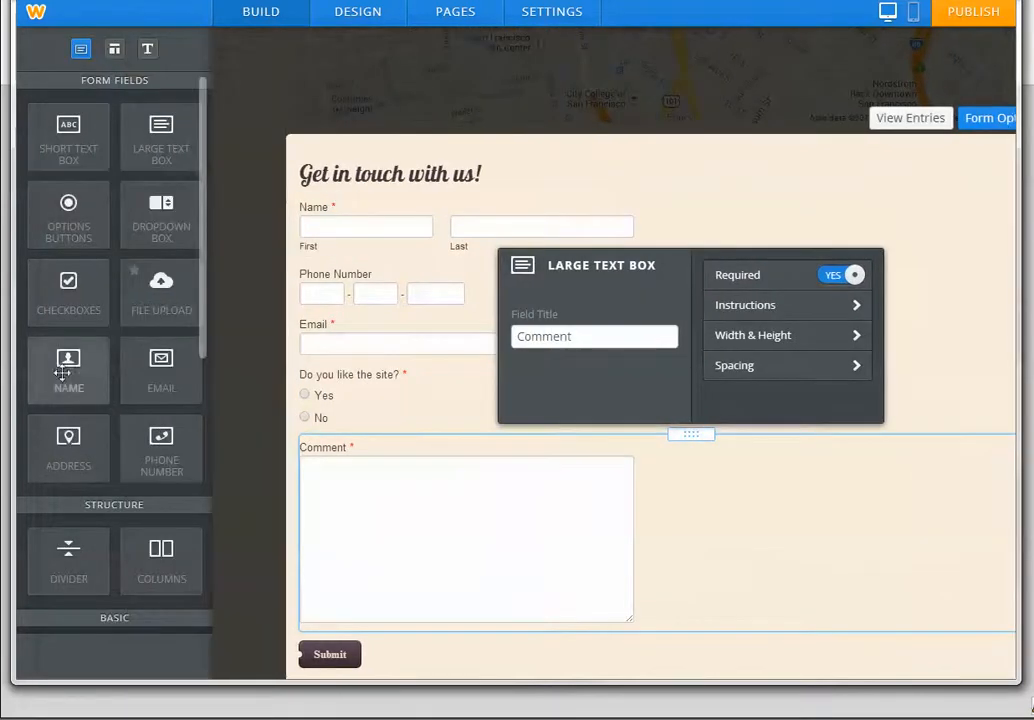
drag(156, 215, 249, 475)
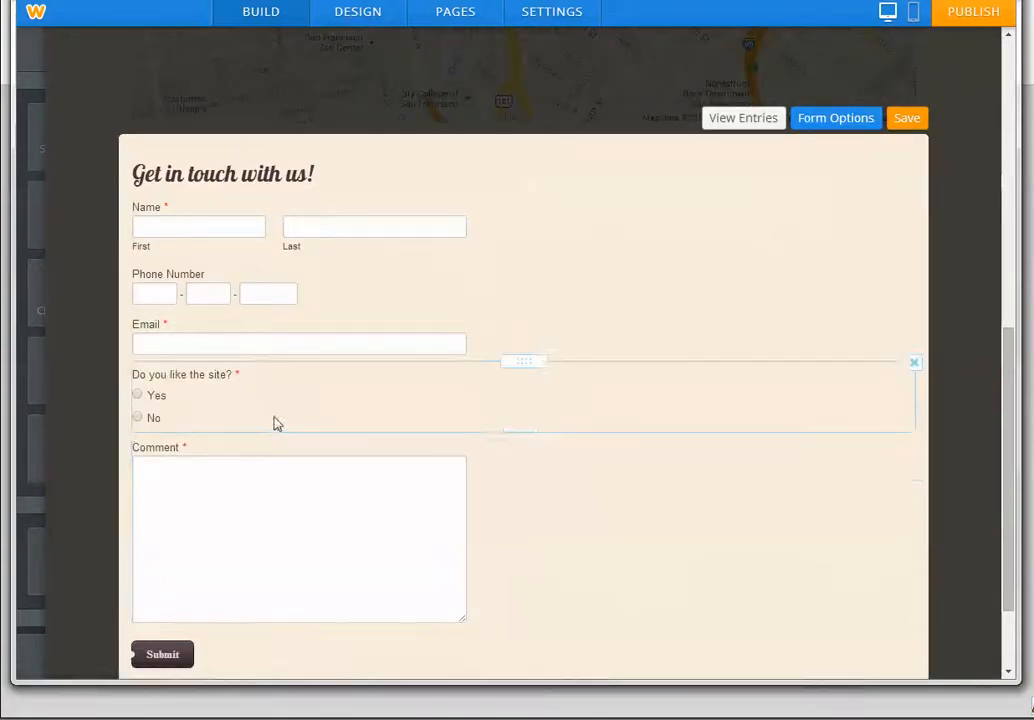
scroll(275, 420, down, 2)
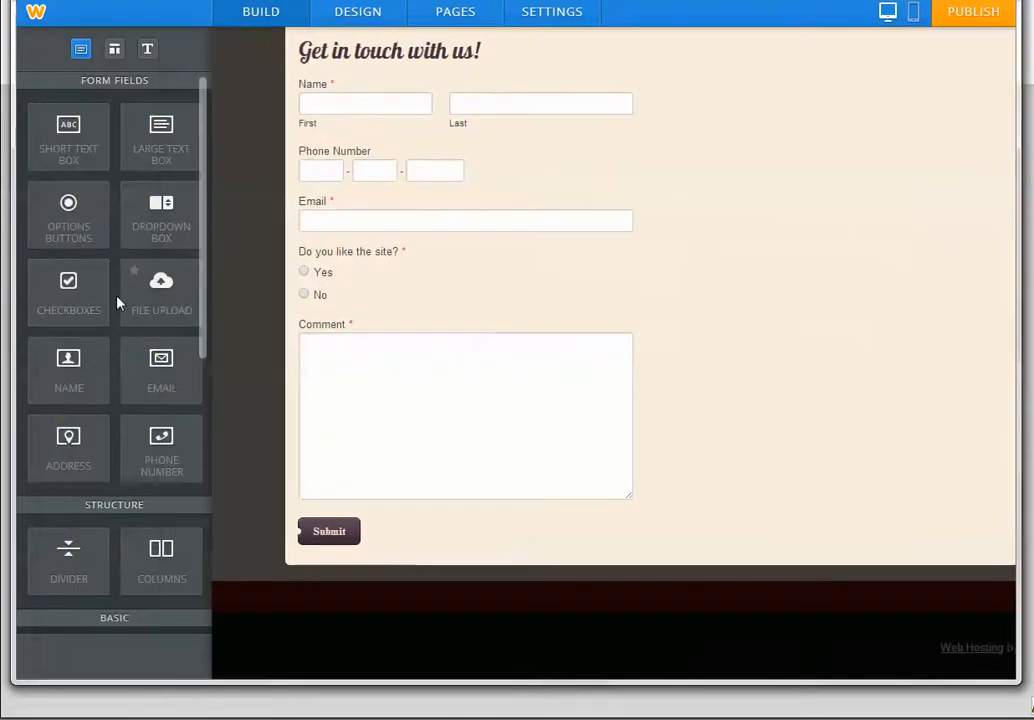
Look through the available form elements and try to add a file upload field between the Phone Number and Email fields.
drag(202, 259, 279, 337)
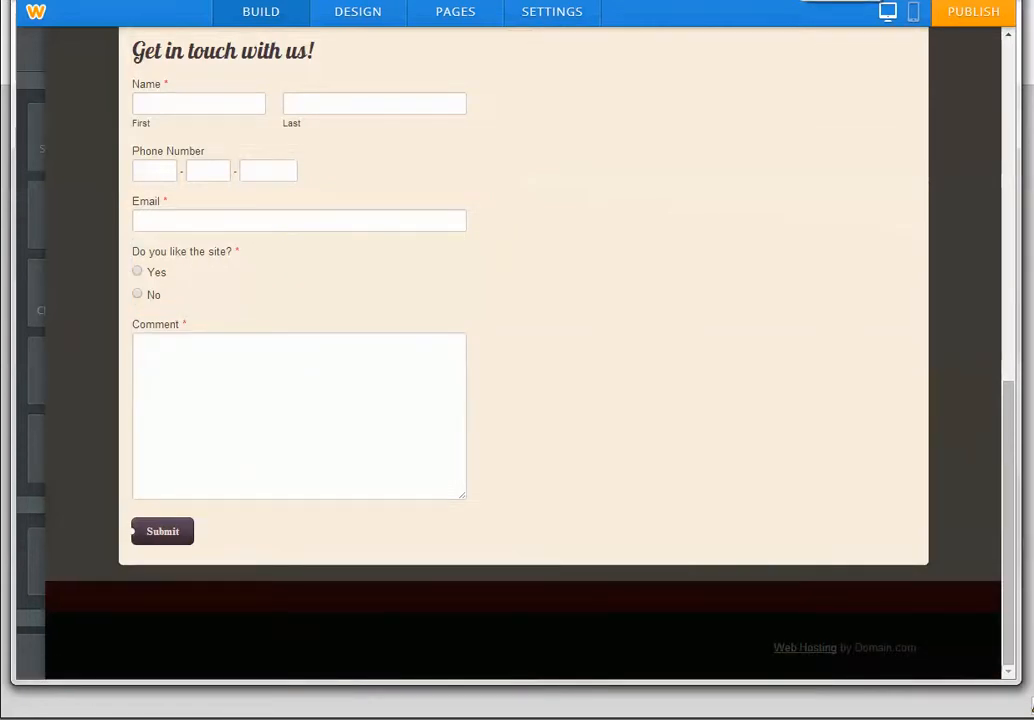
scroll(596, 283, up, 1)
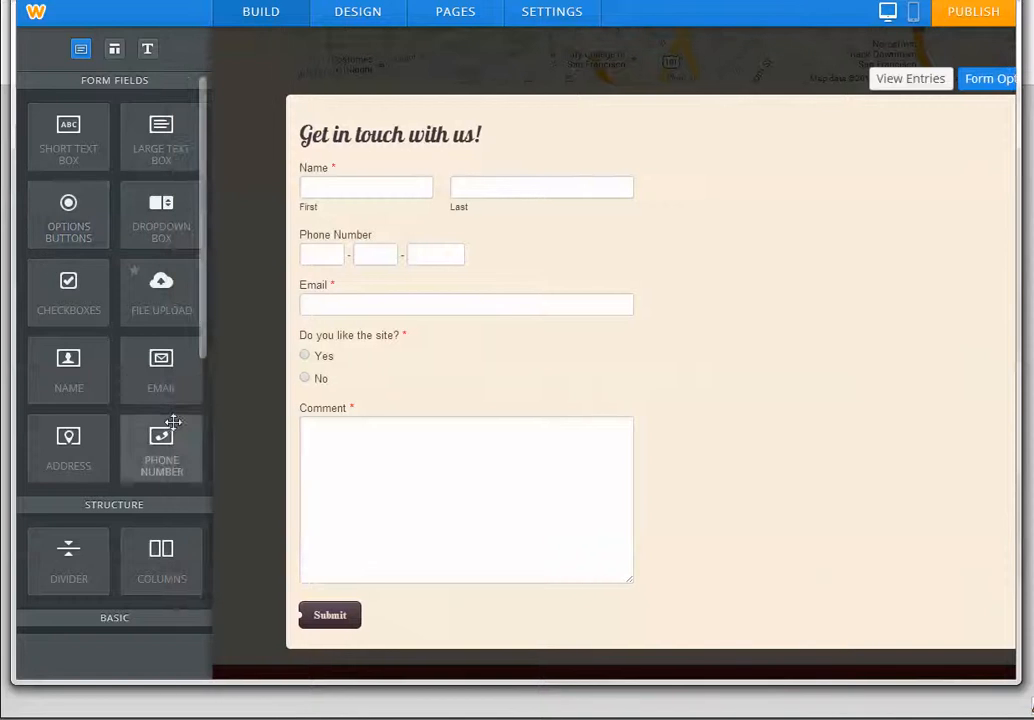
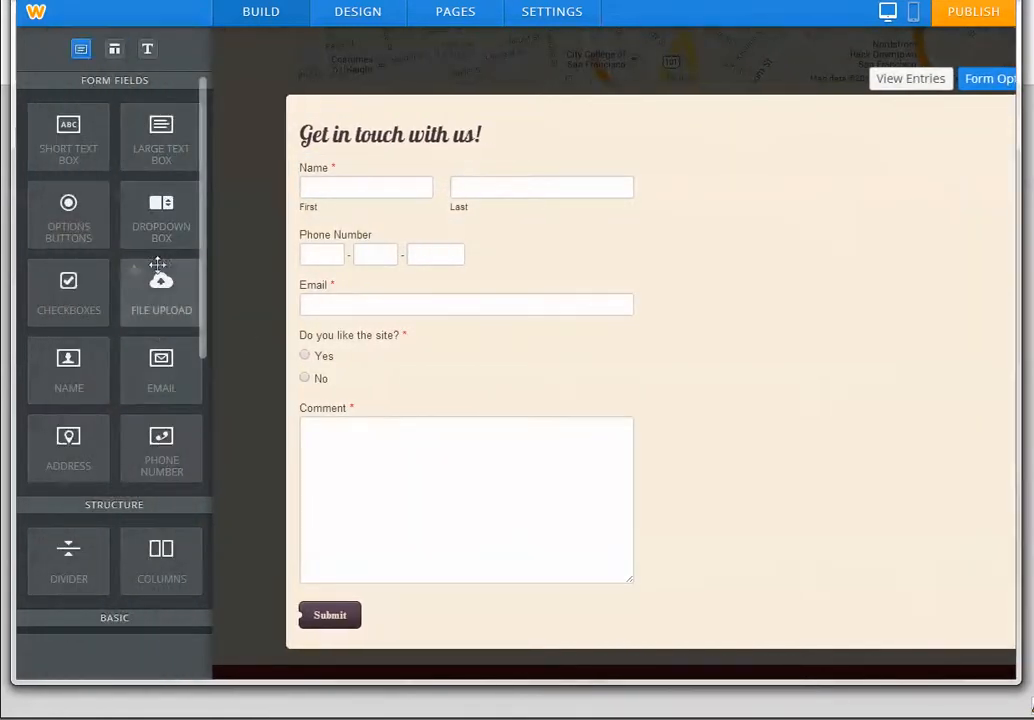
scroll(116, 349, down, 5)
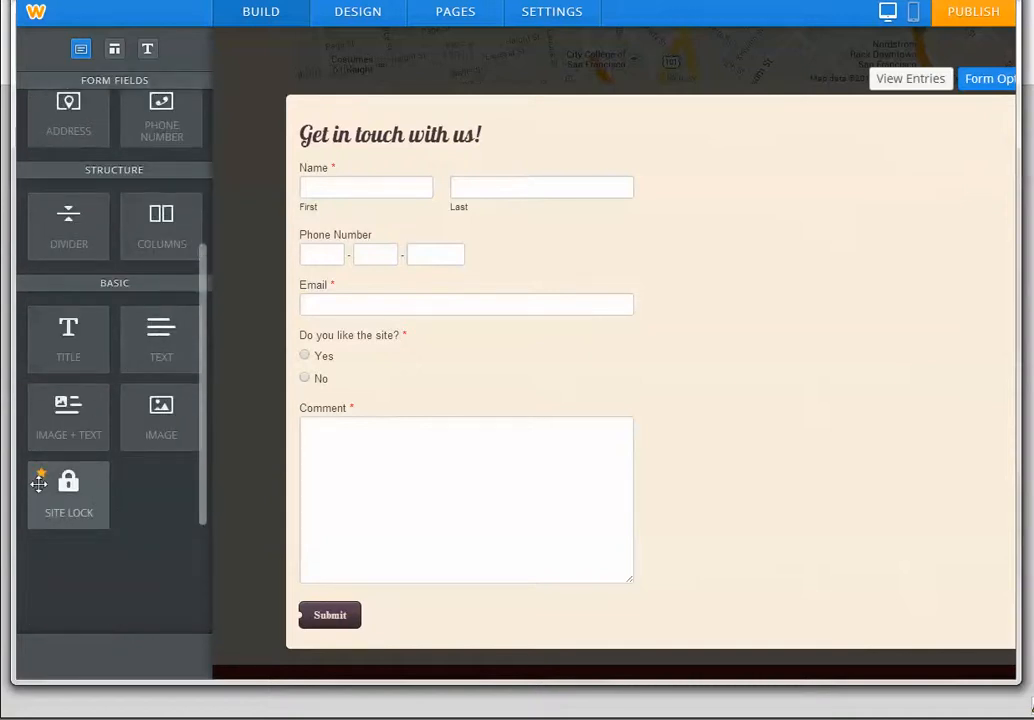
scroll(120, 353, up, 3)
scroll(120, 353, up, 2)
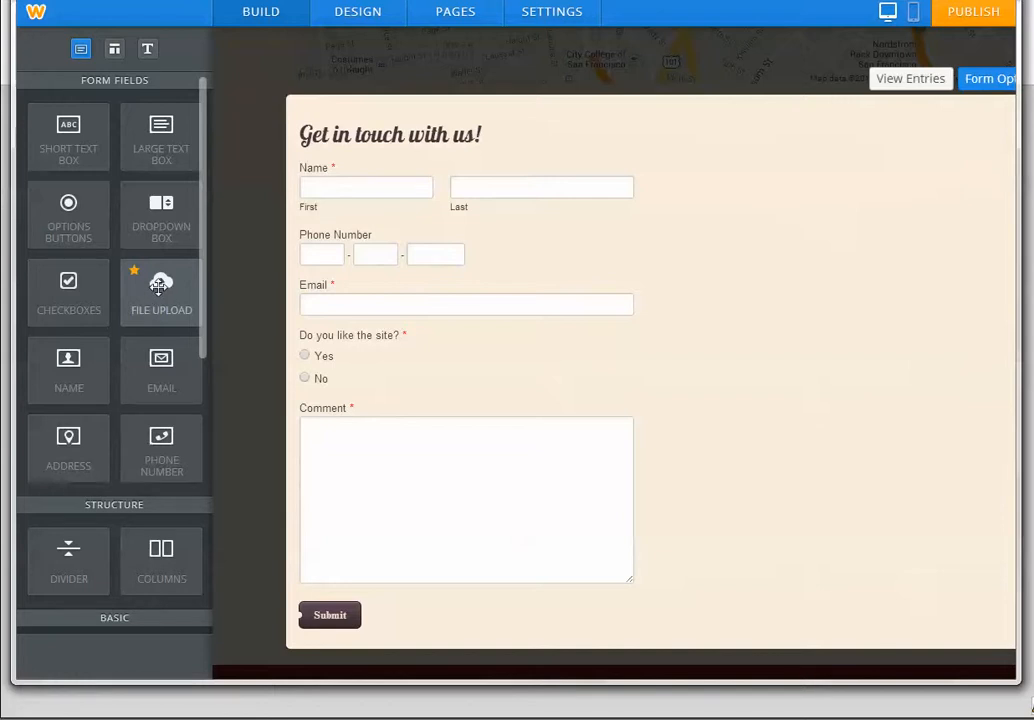
drag(158, 286, 24, 283)
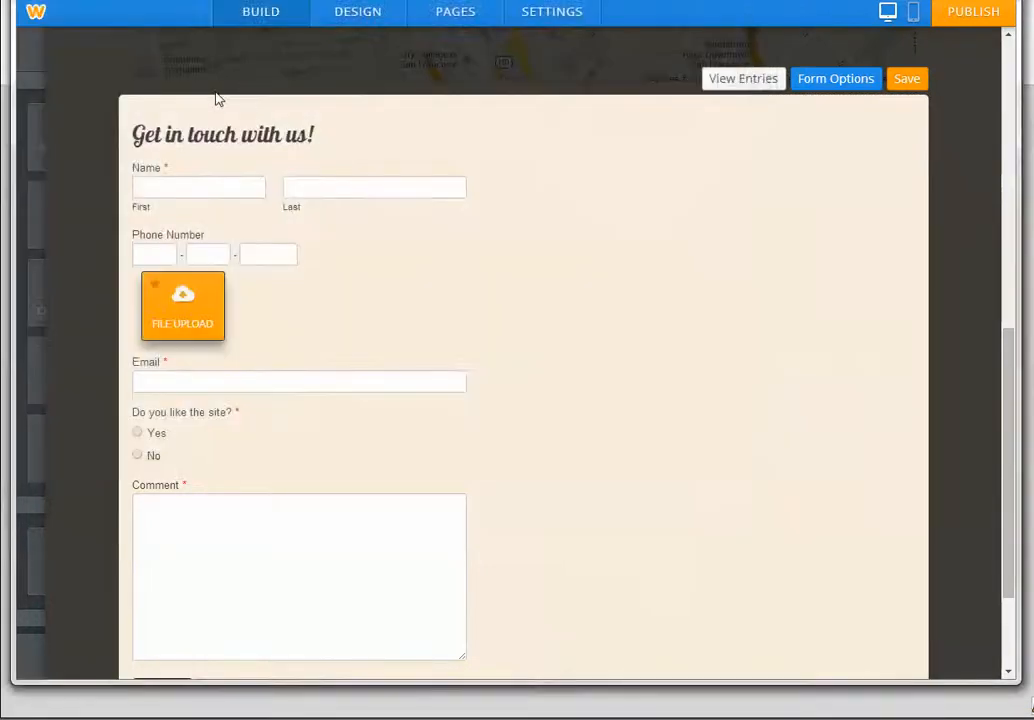
click(210, 300)
click(390, 287)
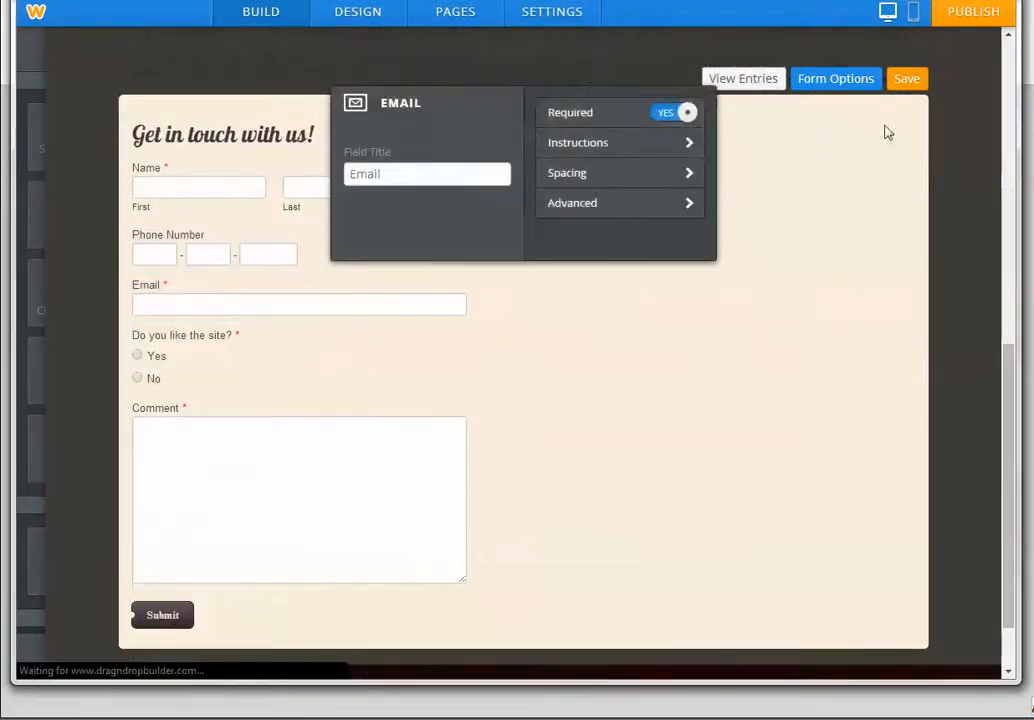
Save the edited contact form and return to the site's build view.
click(903, 80)
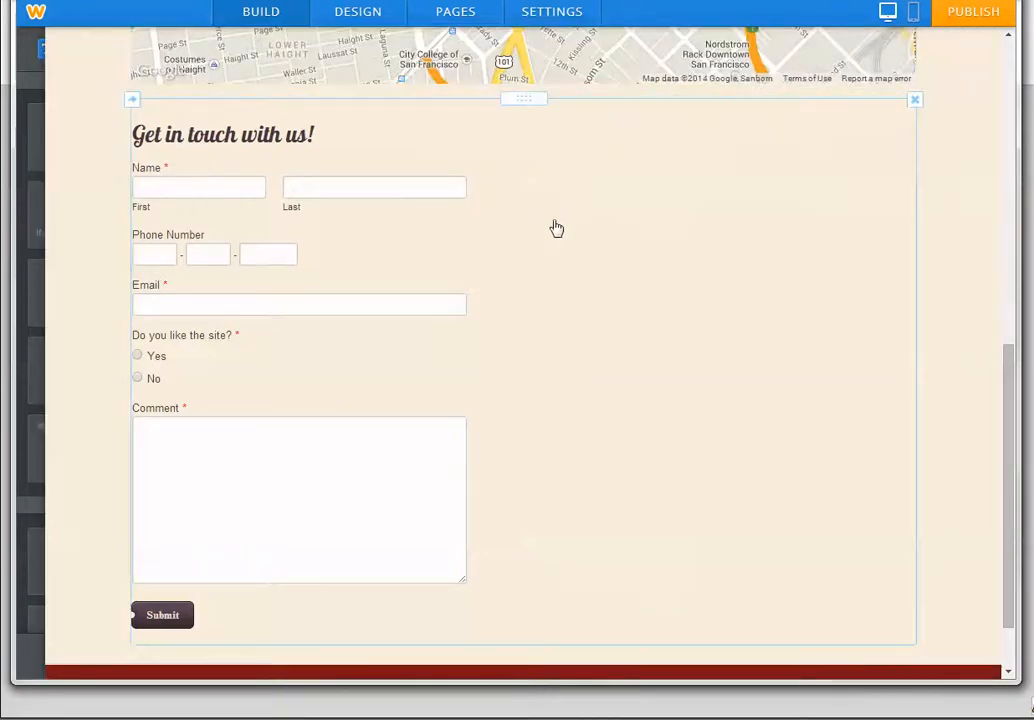
scroll(554, 229, up, 4)
click(333, 22)
click(268, 14)
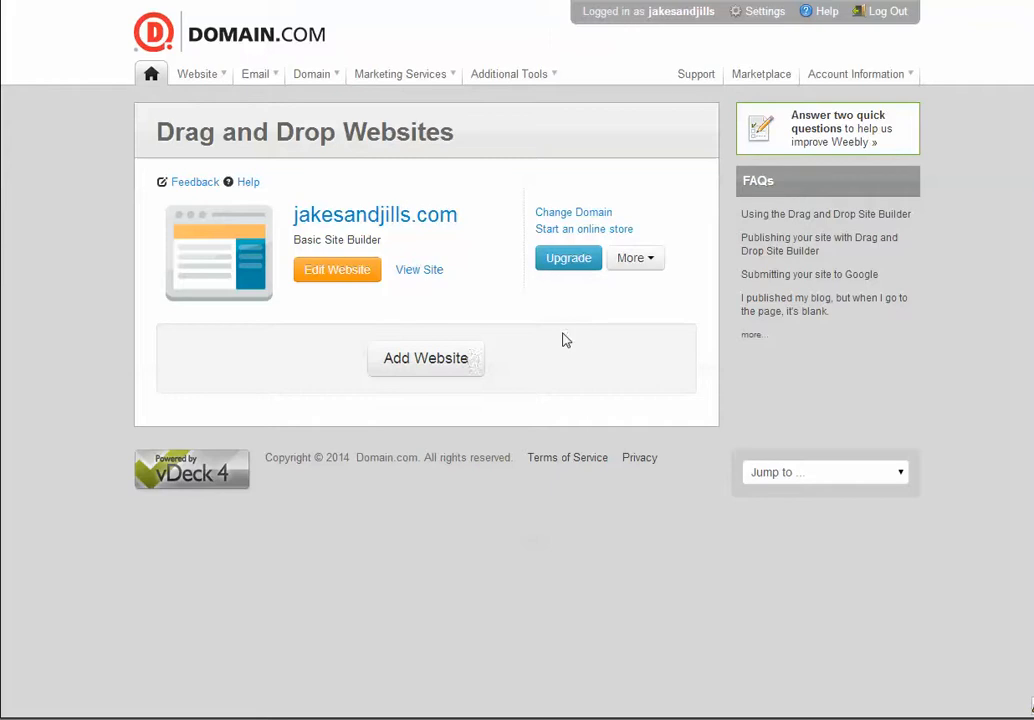
Reopen jakesandjills.com for editing, advance the home page slideshow through its photos and look over the rest of the page.
click(333, 278)
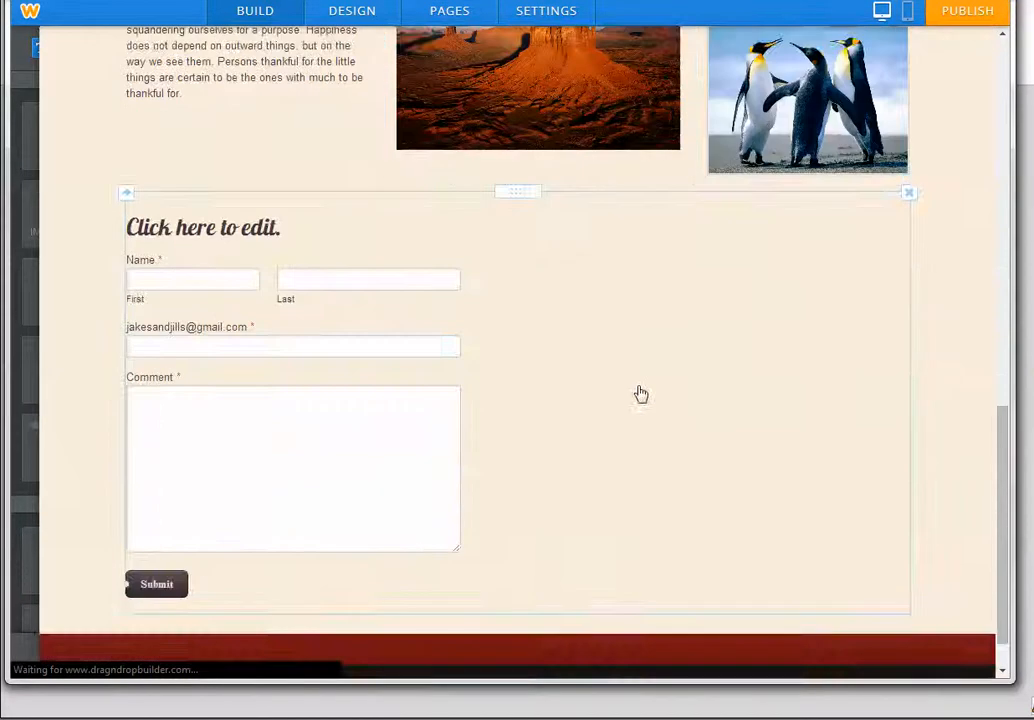
scroll(641, 394, up, 4)
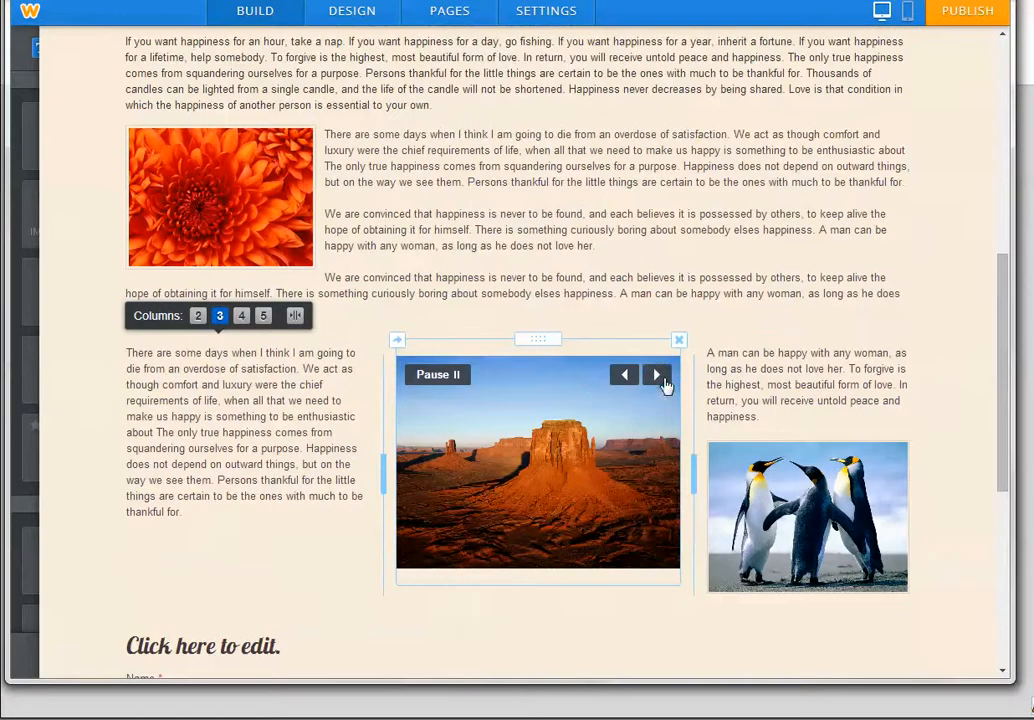
click(657, 375)
click(657, 375)
click(663, 381)
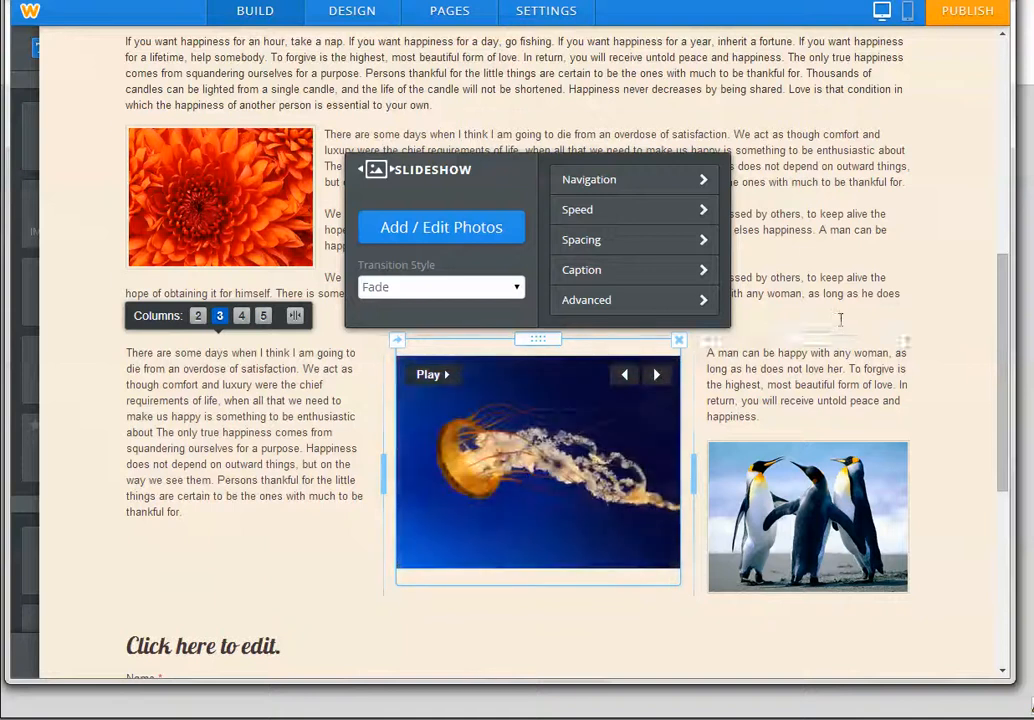
click(940, 195)
scroll(939, 210, up, 4)
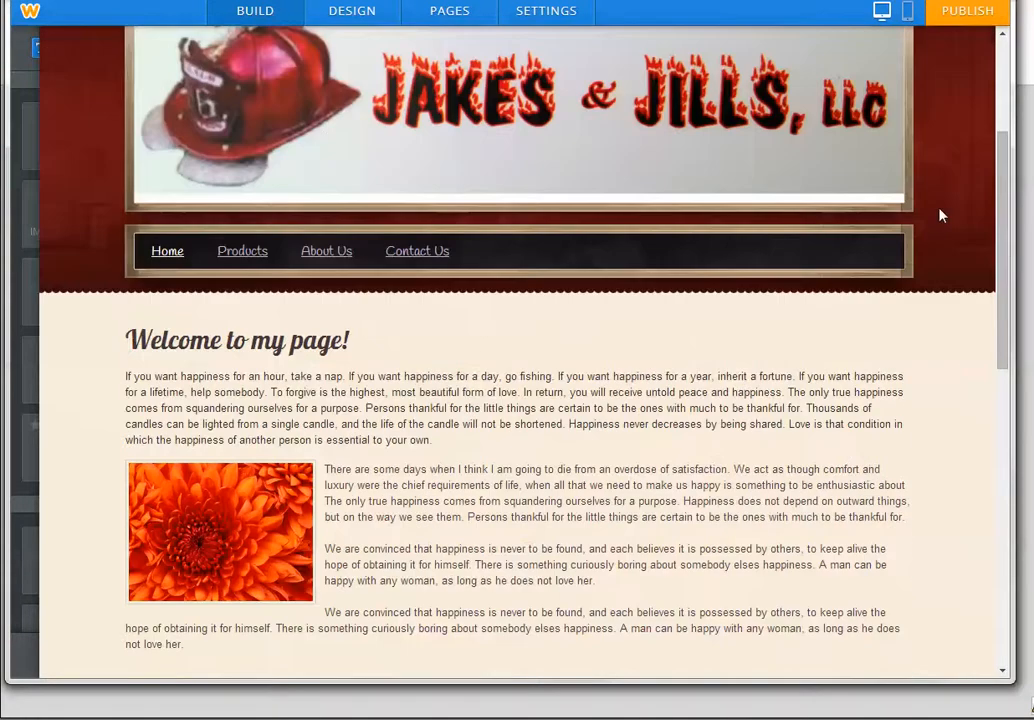
scroll(945, 310, down, 3)
scroll(949, 314, down, 5)
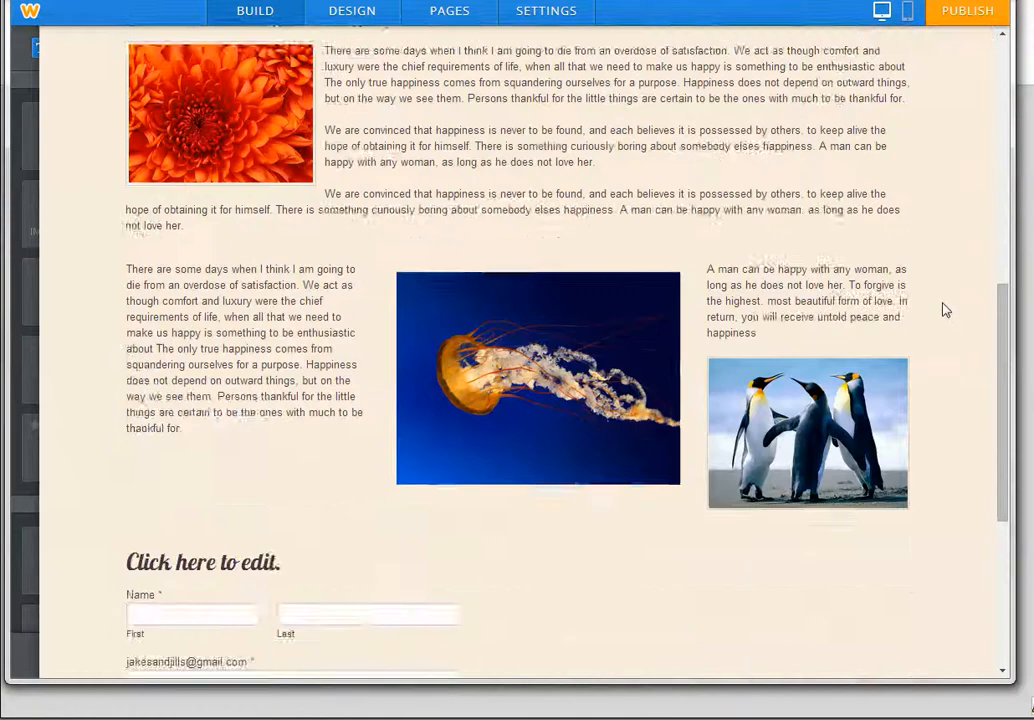
scroll(944, 318, up, 7)
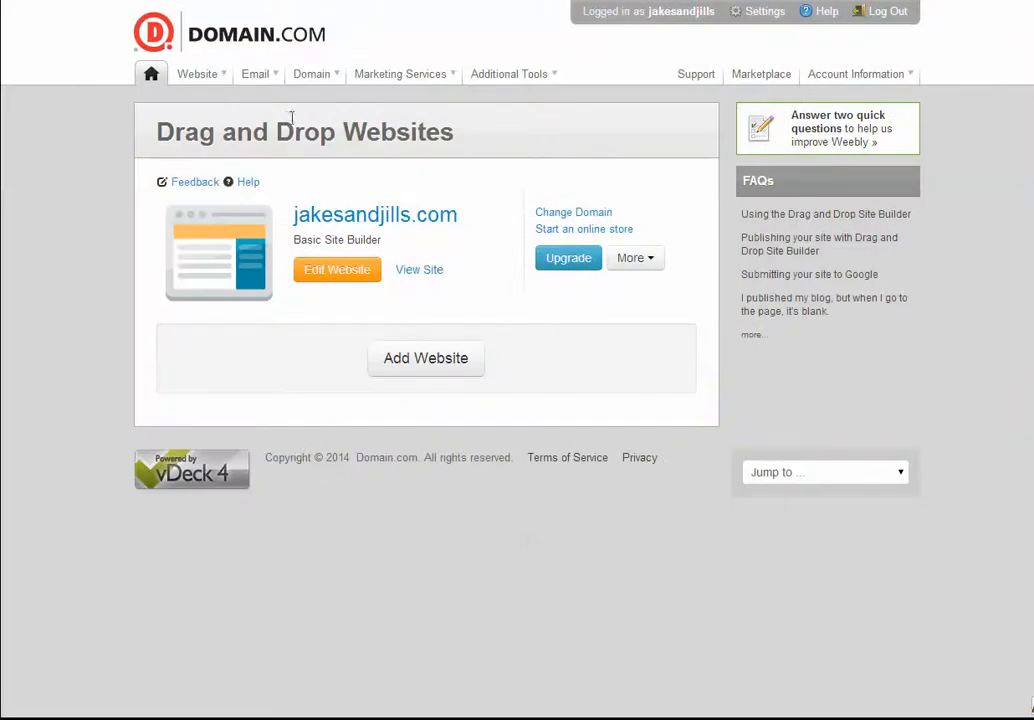
Open the FileManager from the Domain.com control panel and display the contents of the public_html folder.
click(152, 76)
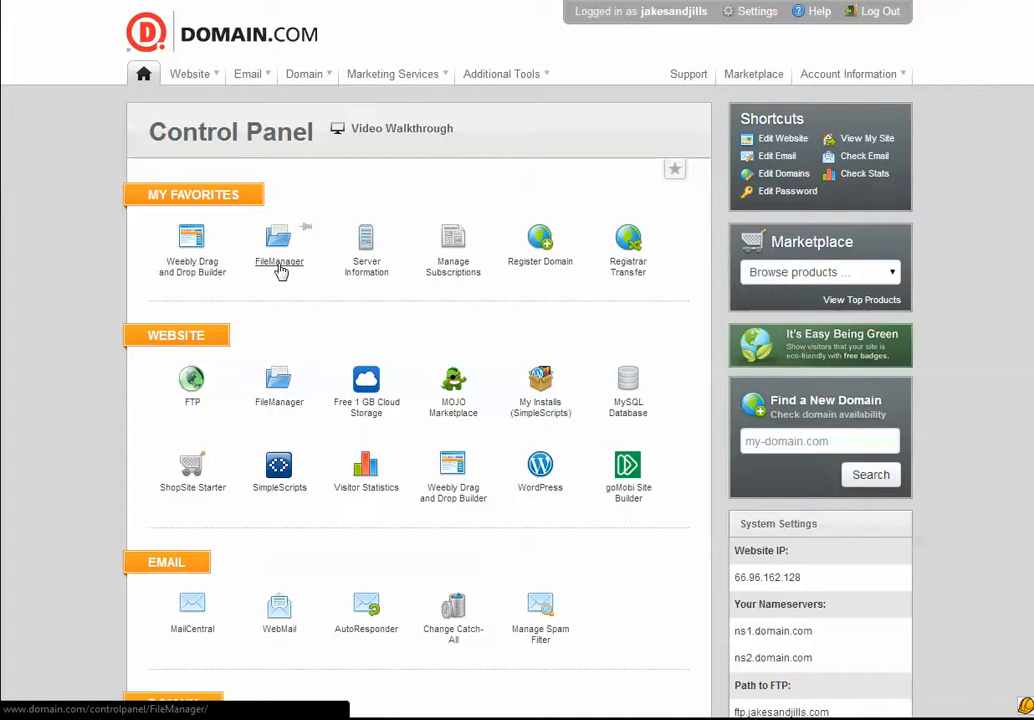
click(279, 260)
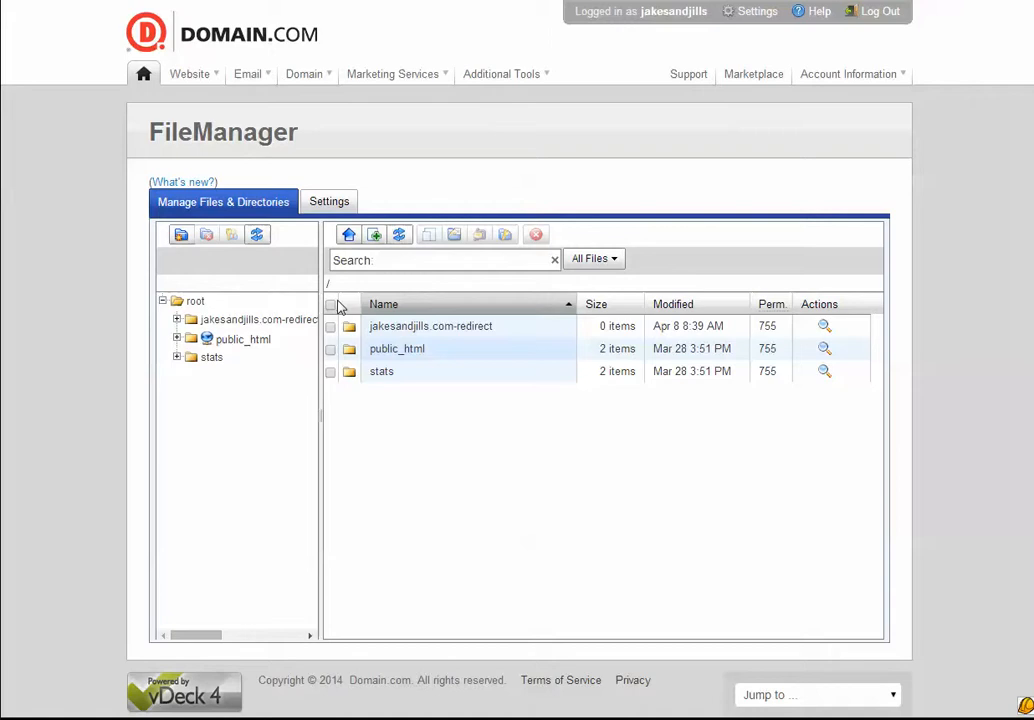
click(186, 340)
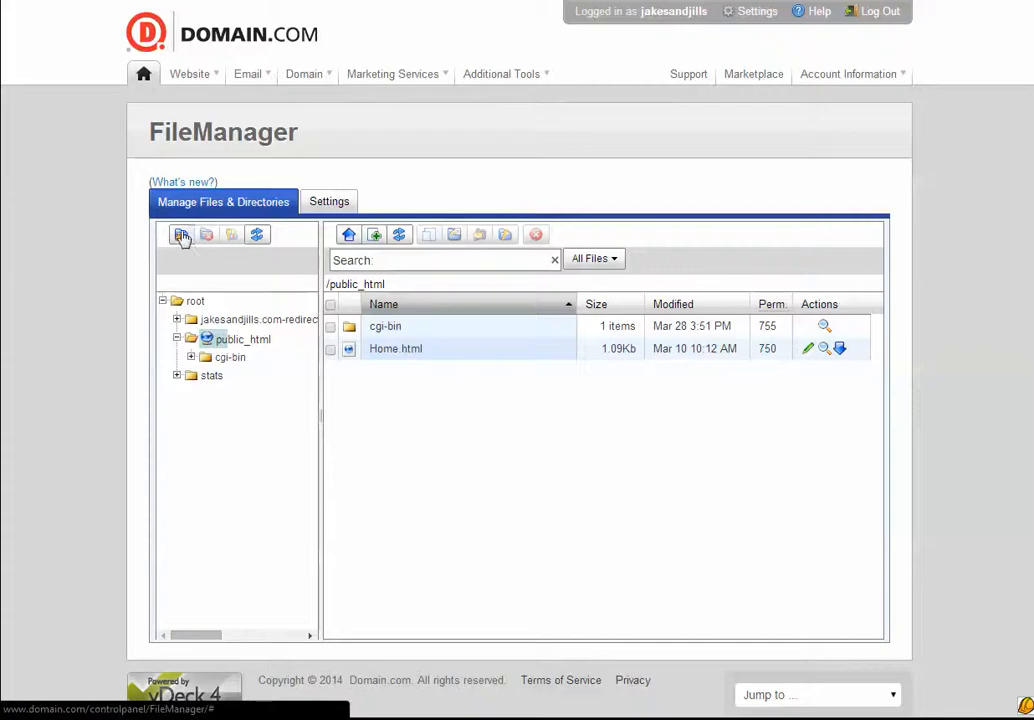
Create a directory named jakesandjills inside public_html and open it.
click(182, 237)
click(552, 347)
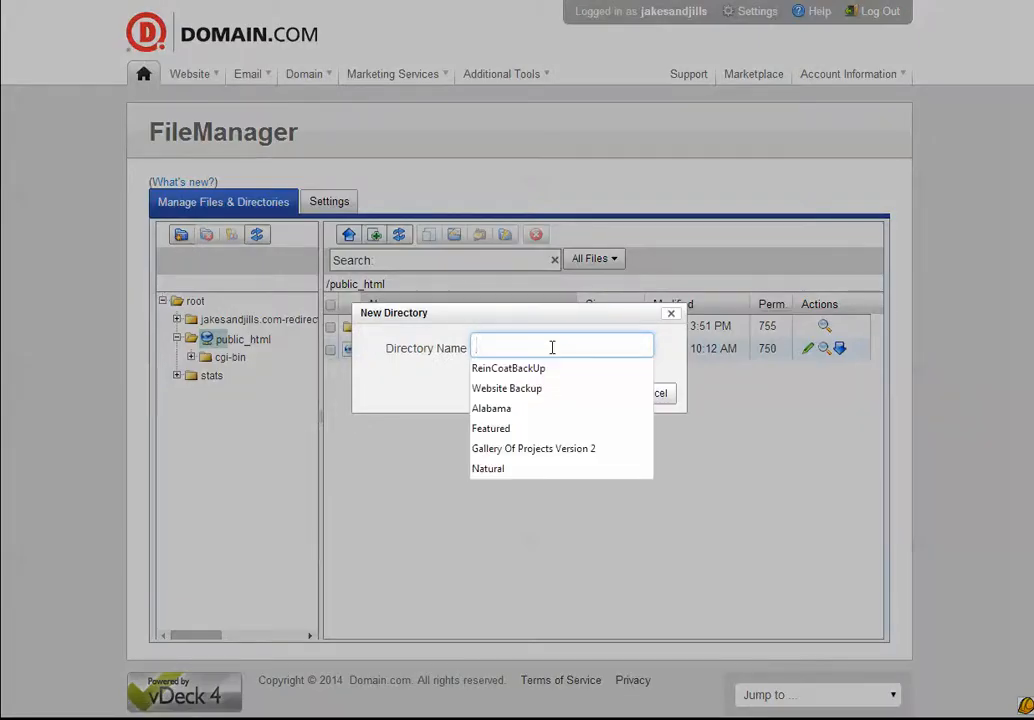
text(wi)
key(BackSpace)
key(BackSpace)
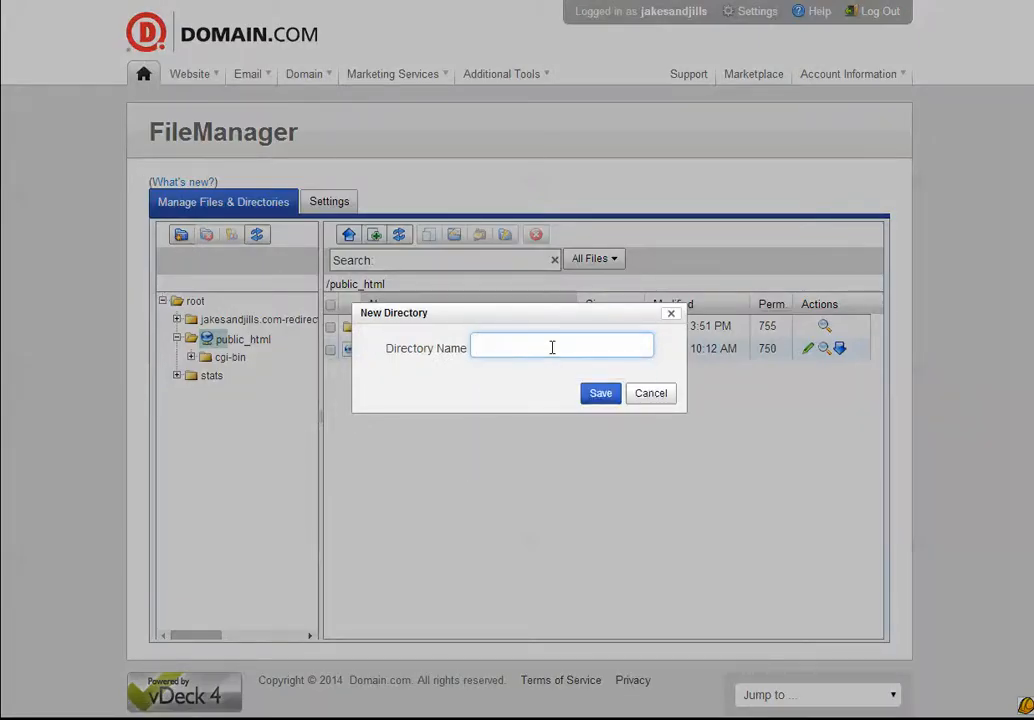
text(jake)
text(sand)
text(kill)
key(BackSpace)
click(599, 397)
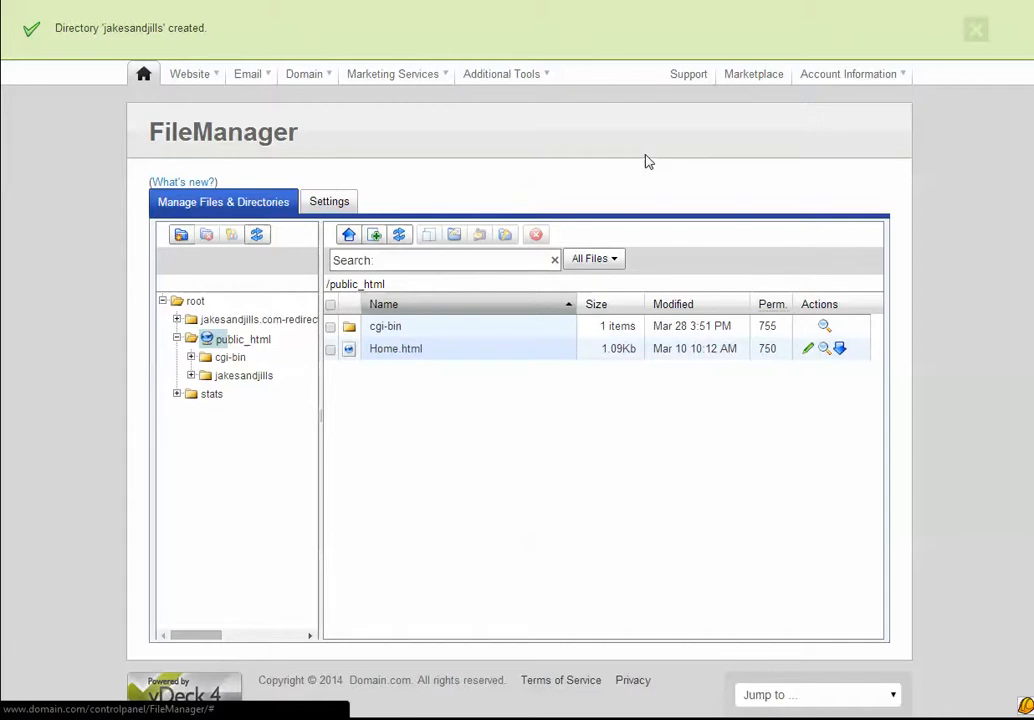
click(233, 379)
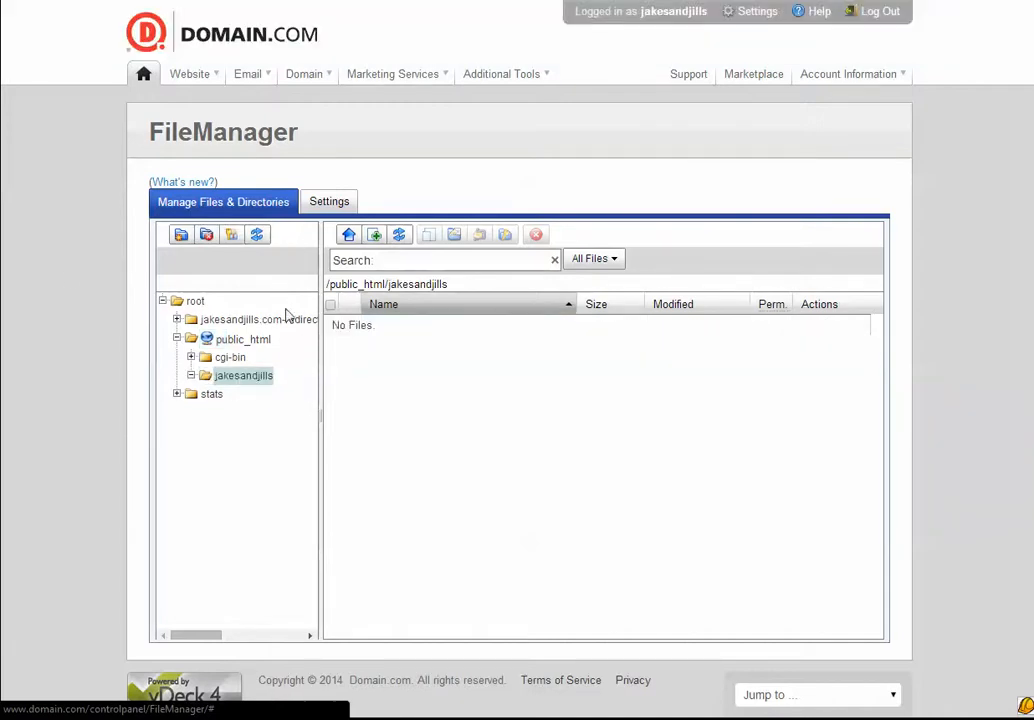
Go to DomainCentral and open the pointer settings of the jakesandjills.com domain.
mouse_move(302, 84)
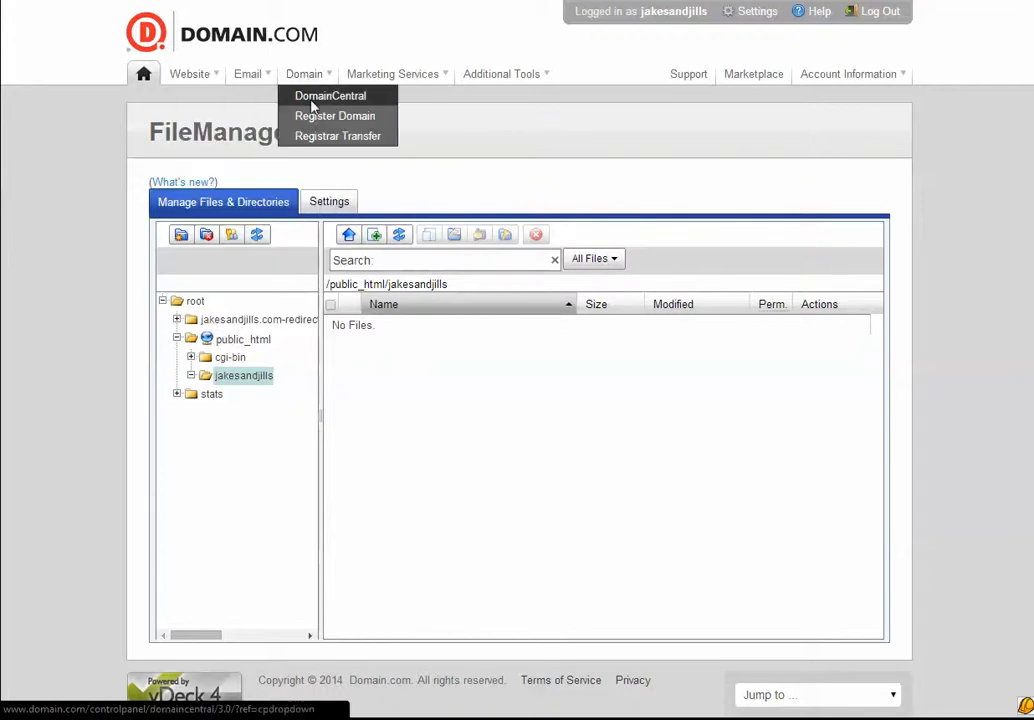
click(312, 106)
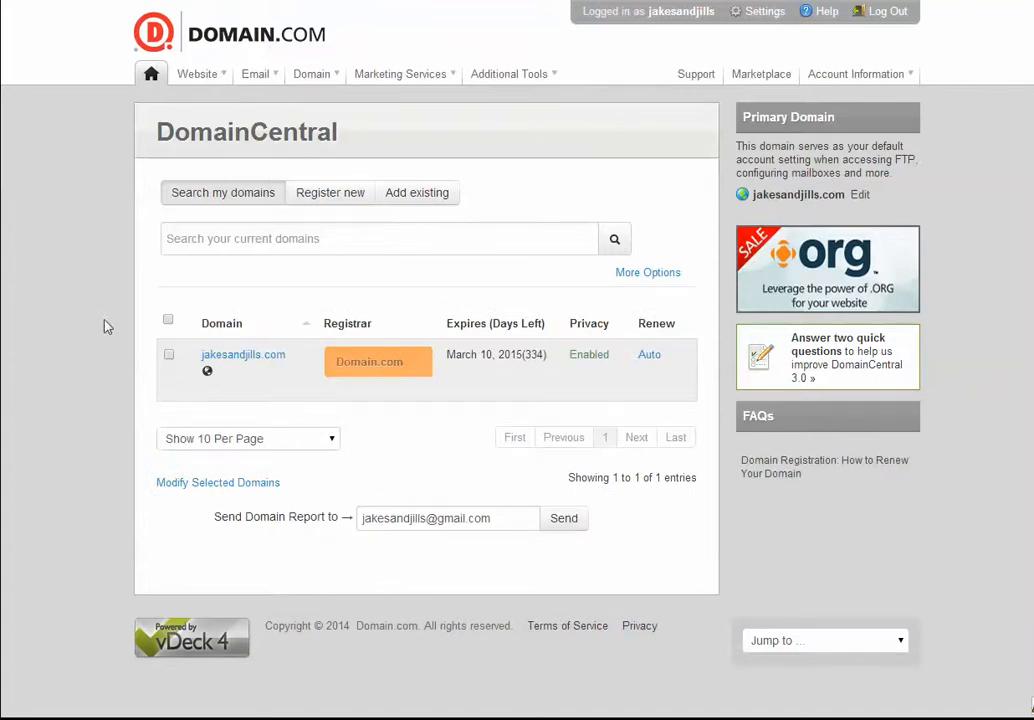
click(207, 362)
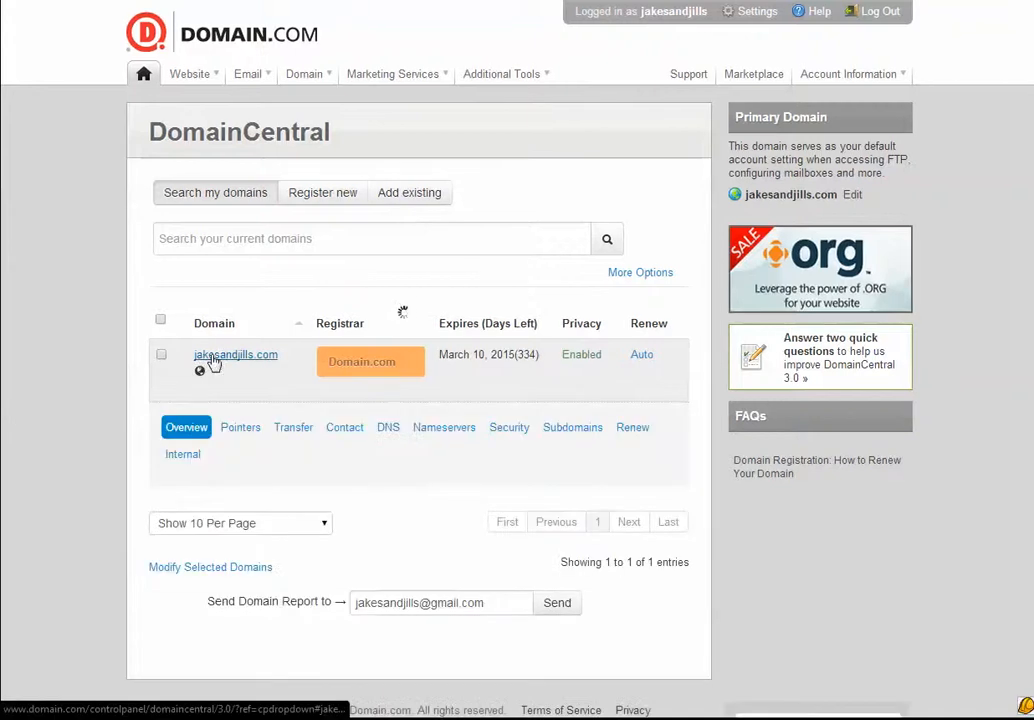
click(233, 437)
Point jakesandjills.com to the subdirectory /jakesandjills and save the pointer.
click(247, 579)
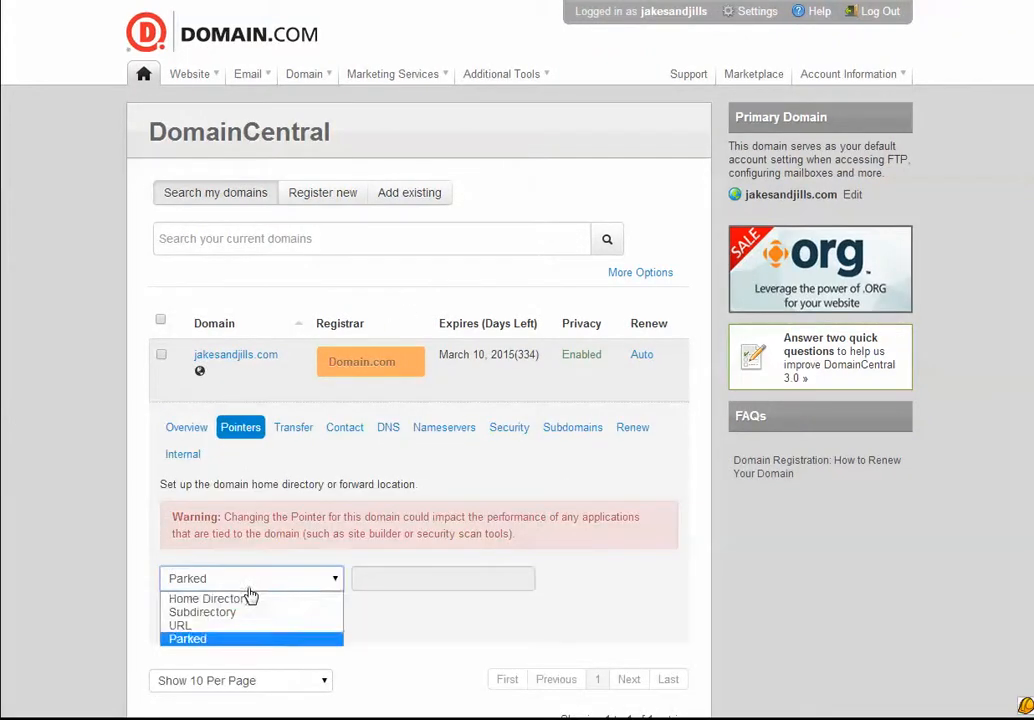
click(255, 612)
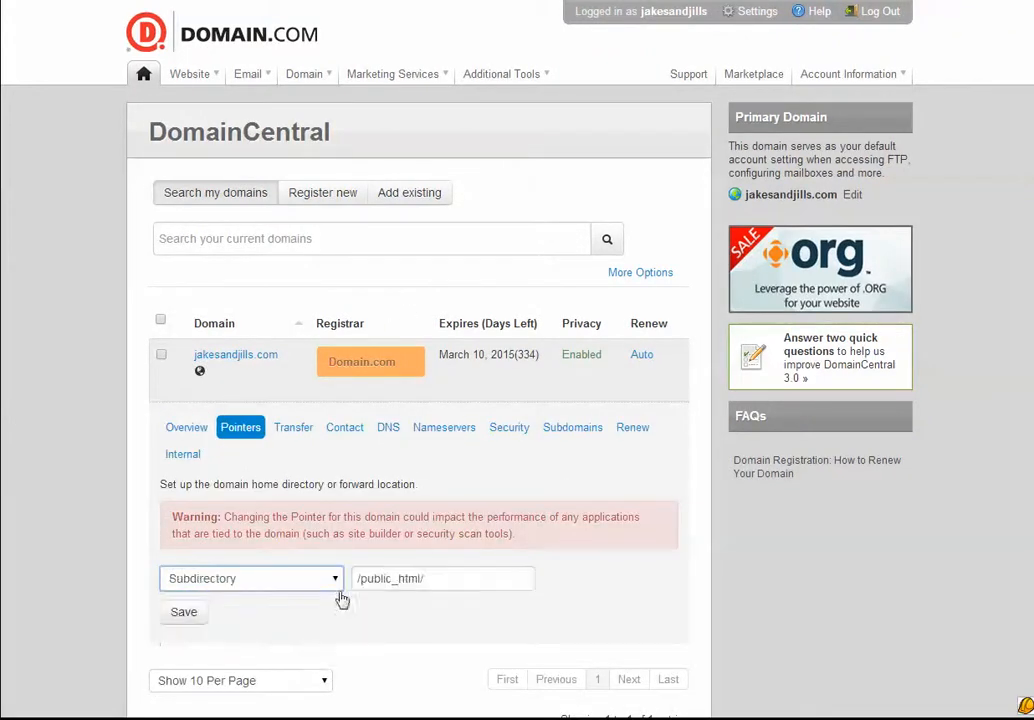
drag(362, 582, 469, 579)
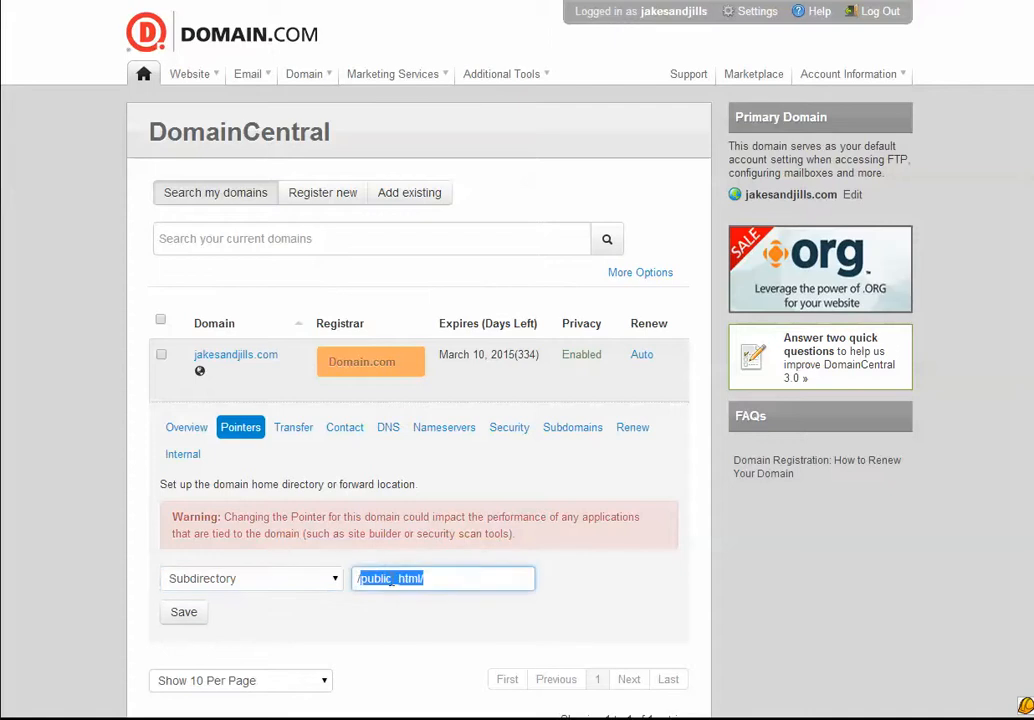
text(/jakesan)
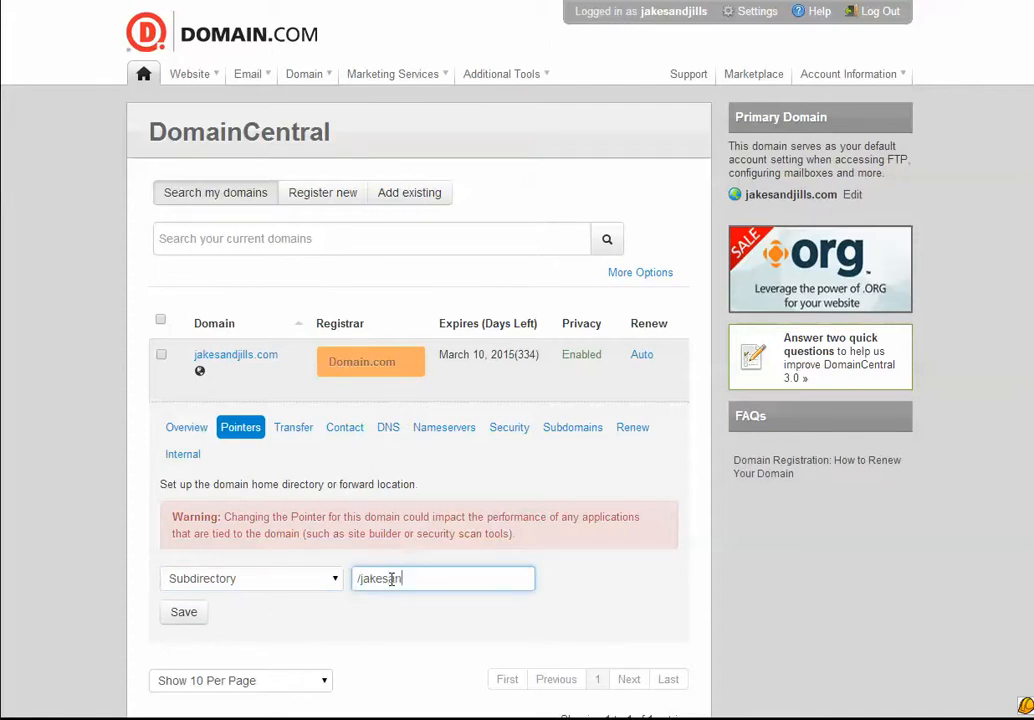
text(djills)
click(208, 614)
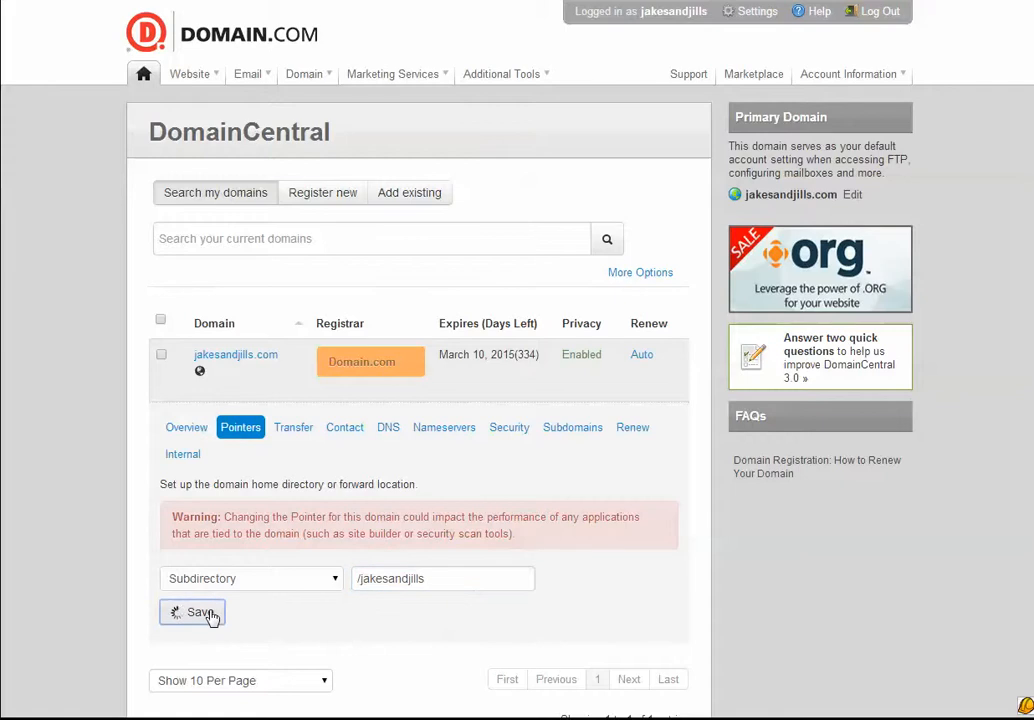